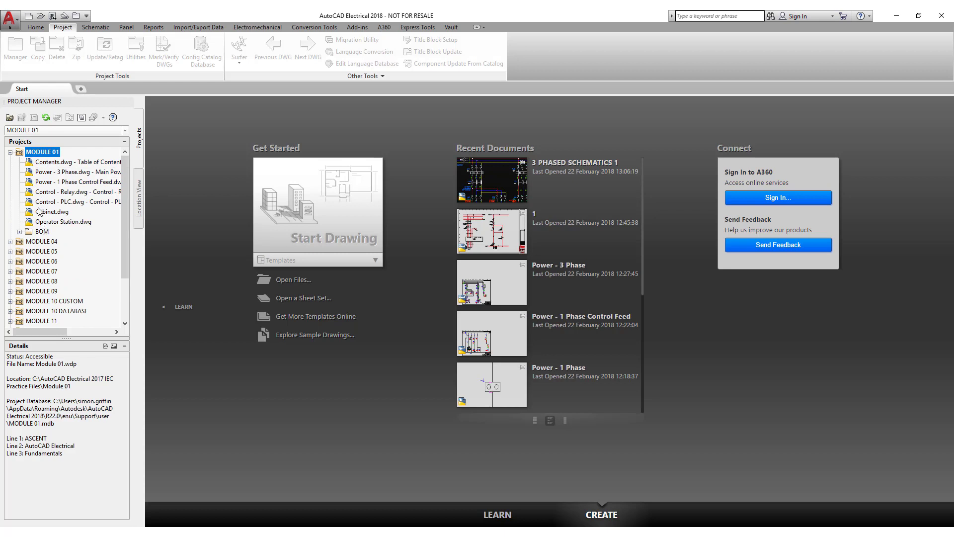
Expand the BOM subfolder of the MODULE 01 project and examine the file details of Operator Station.dwg.
left_click(20, 232)
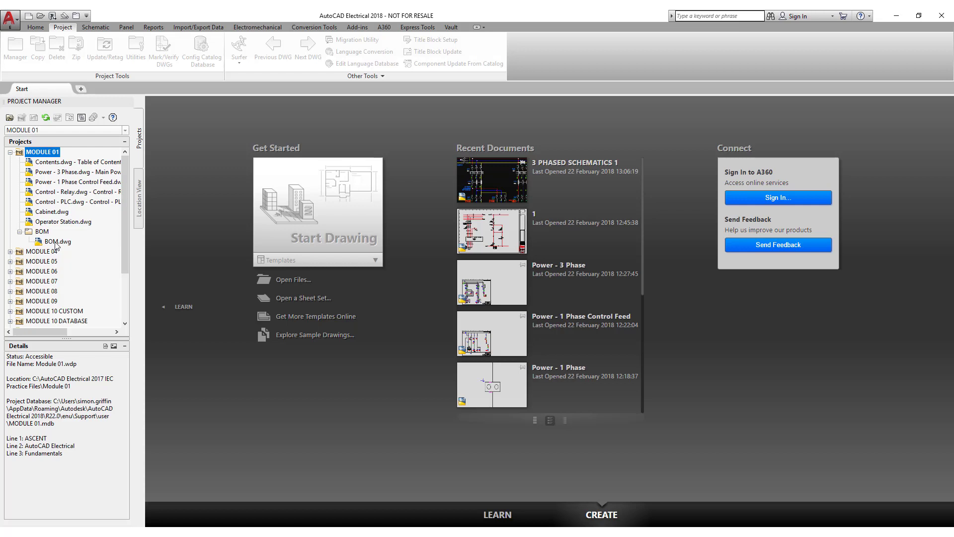
left_click(54, 221)
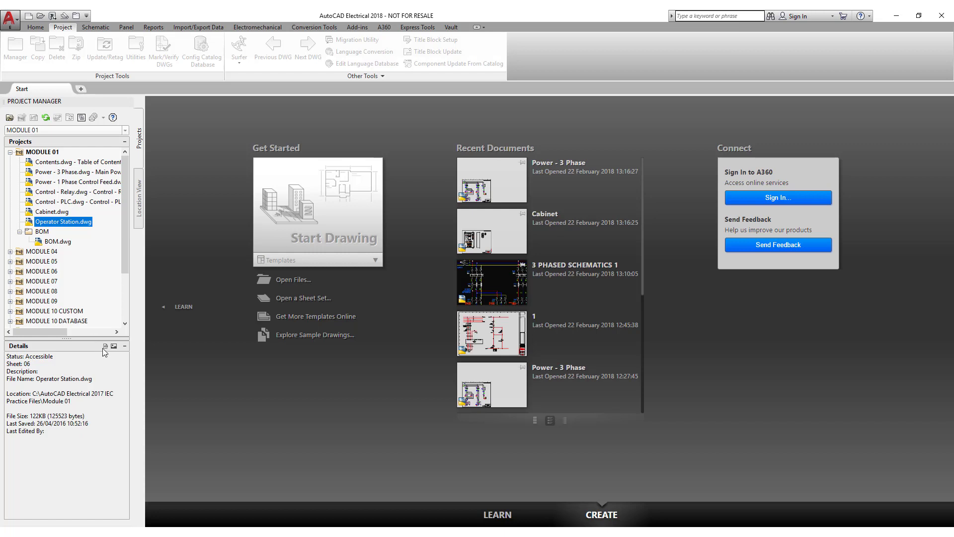
left_click_drag(71, 402, 33, 393)
left_click(80, 401)
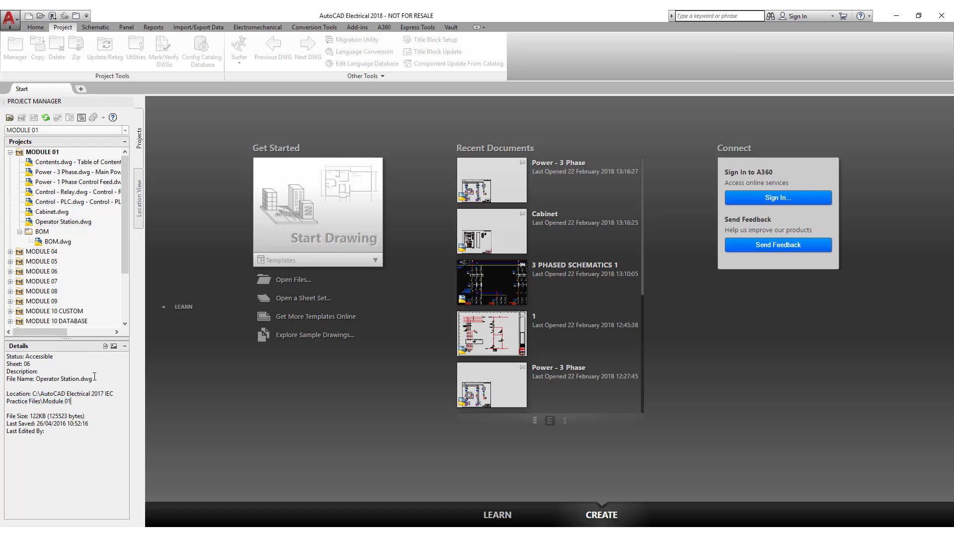
Switch the project details to a drawing preview, look through the MODULE 01 control and power drawings, and select the project.
left_click(114, 346)
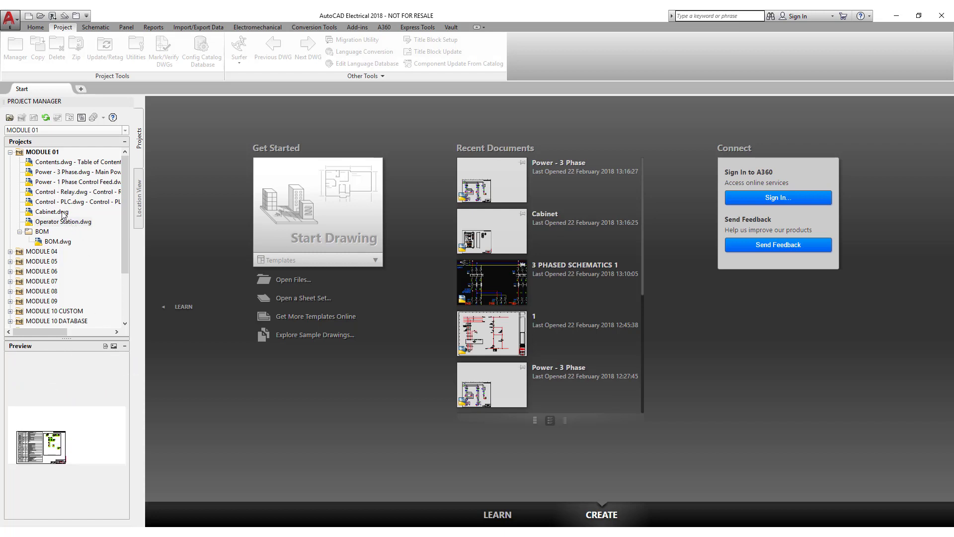
left_click(74, 191)
left_click(75, 181)
left_click(43, 151)
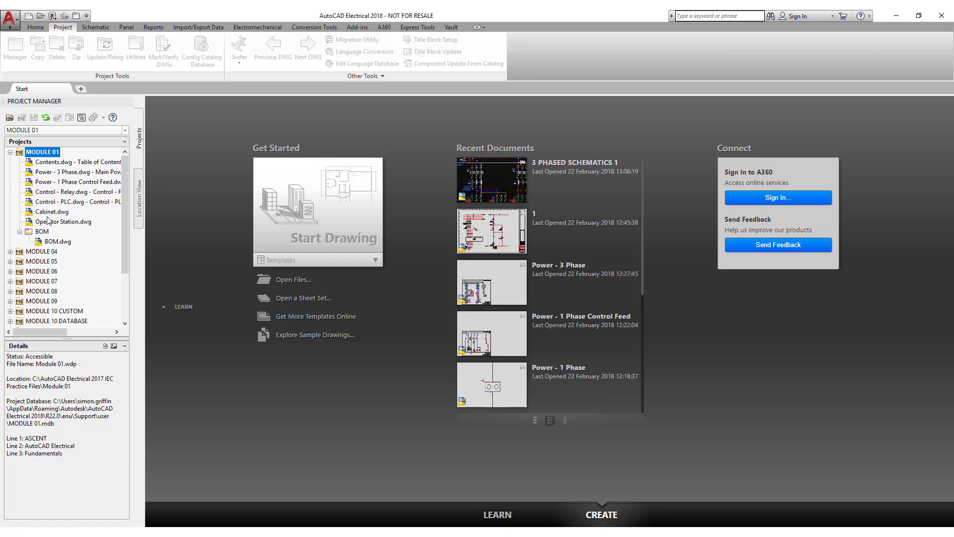
Start opening an existing project and browse to the AutoCAD Electrical folder inside Vault Workspace.
left_click(10, 119)
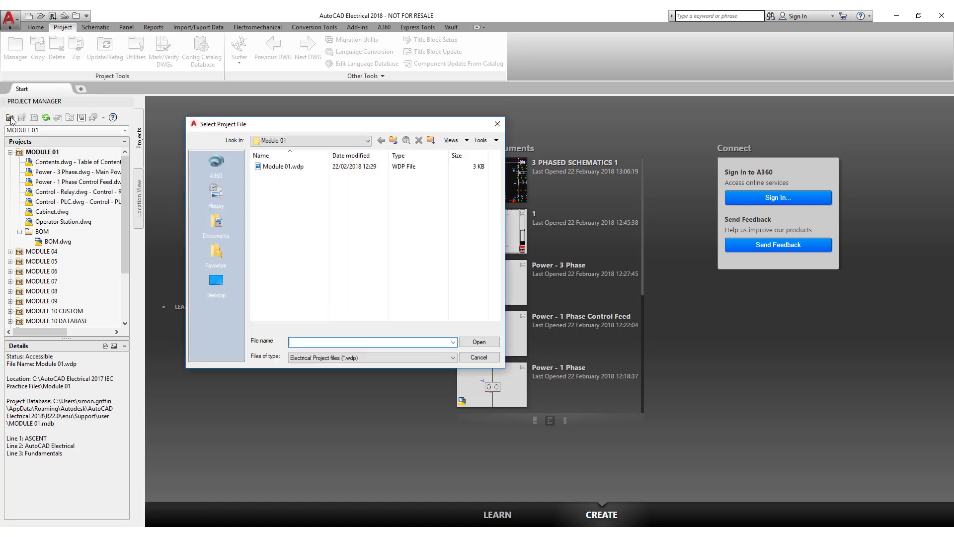
left_click(367, 141)
left_click(297, 306)
scroll(295, 306, "down", 3)
double_click(294, 299)
double_click(296, 187)
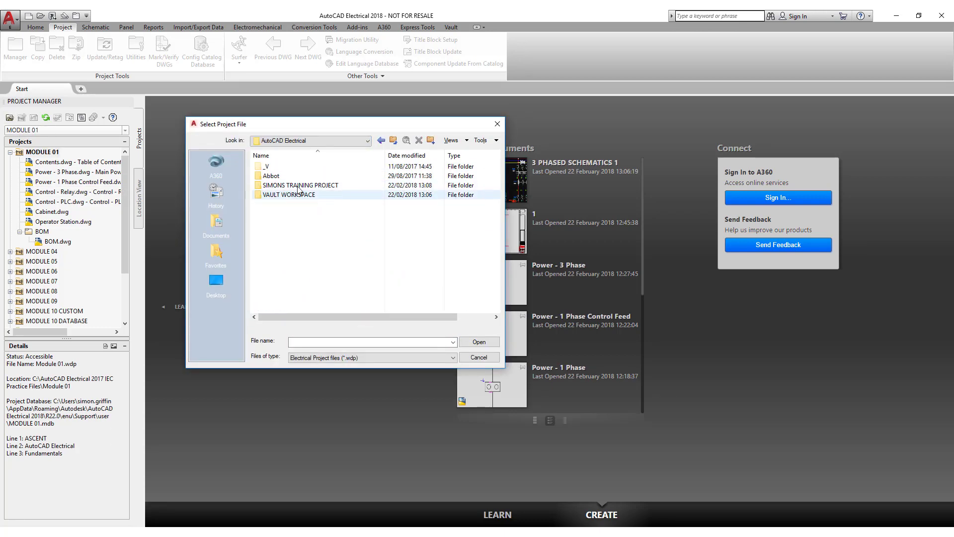
Open SIMONS TRAINING PROJECT.wdp from the SIMONS TRAINING PROJECT folder as the active project.
double_click(298, 185)
left_click(381, 141)
left_click(381, 140)
double_click(297, 185)
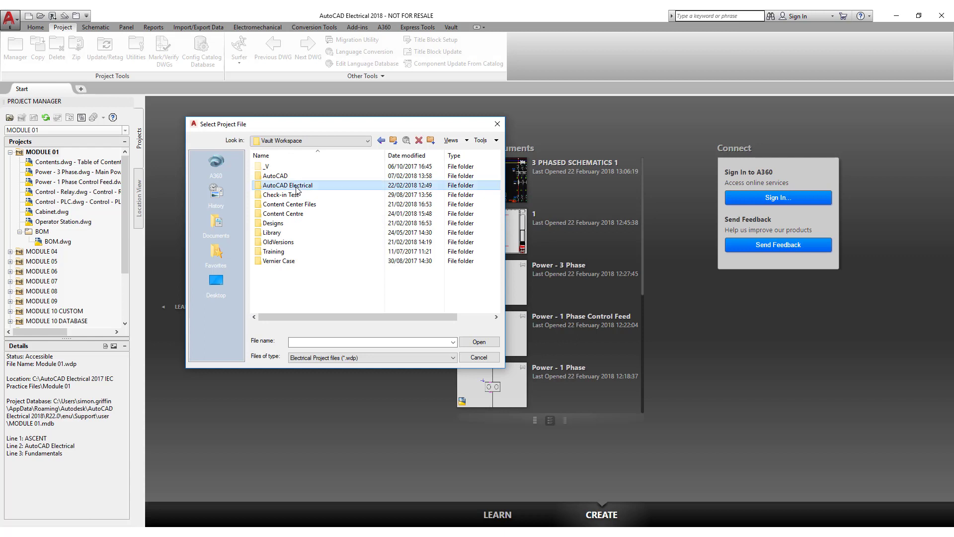
double_click(298, 185)
left_click(299, 176)
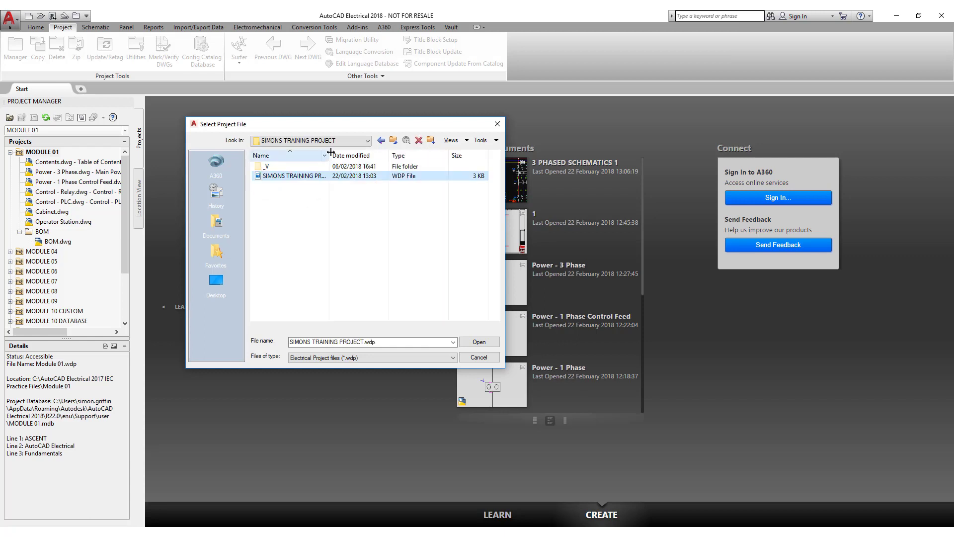
left_click_drag(329, 155, 376, 156)
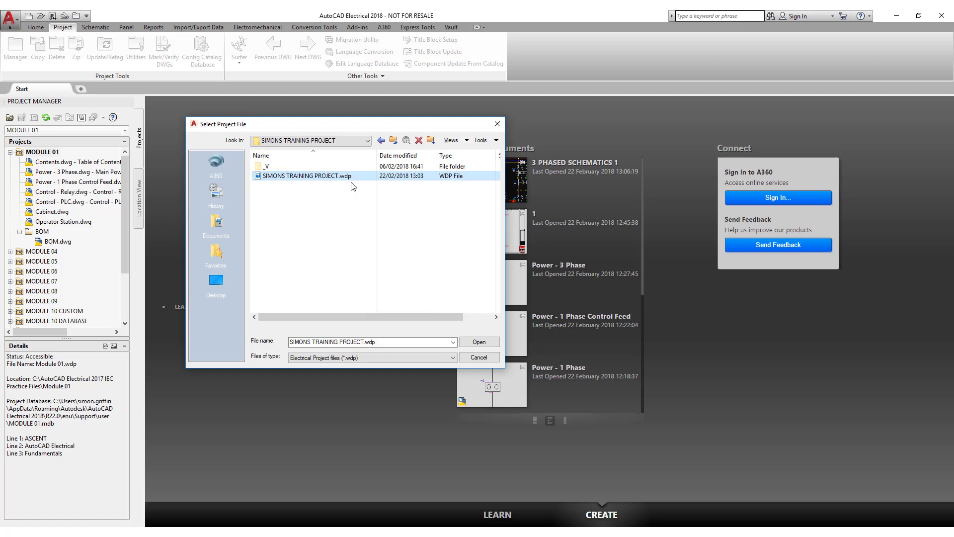
left_click(480, 341)
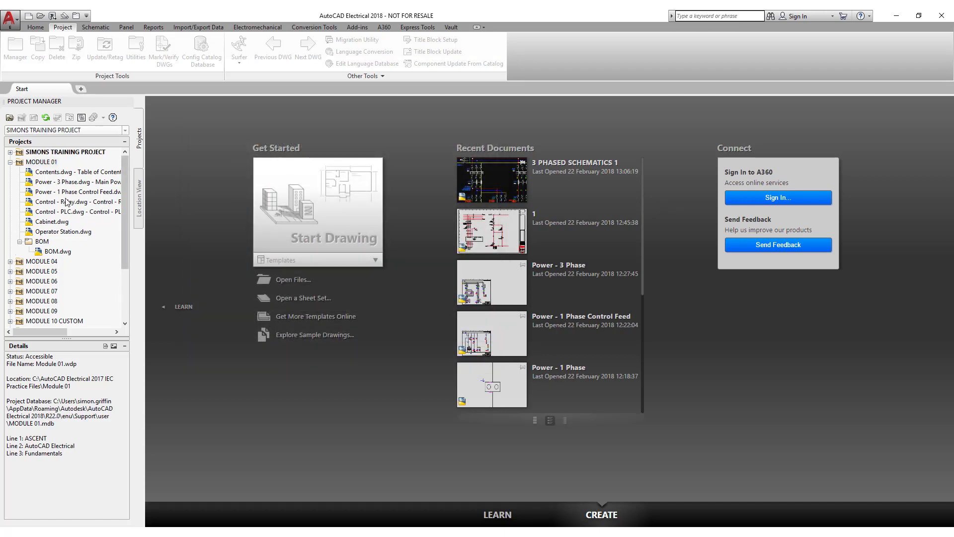
Expand SIMONS TRAINING PROJECT and open the drawing 3 PHASED SCHEMATICS 1.dwg.
left_click(11, 152)
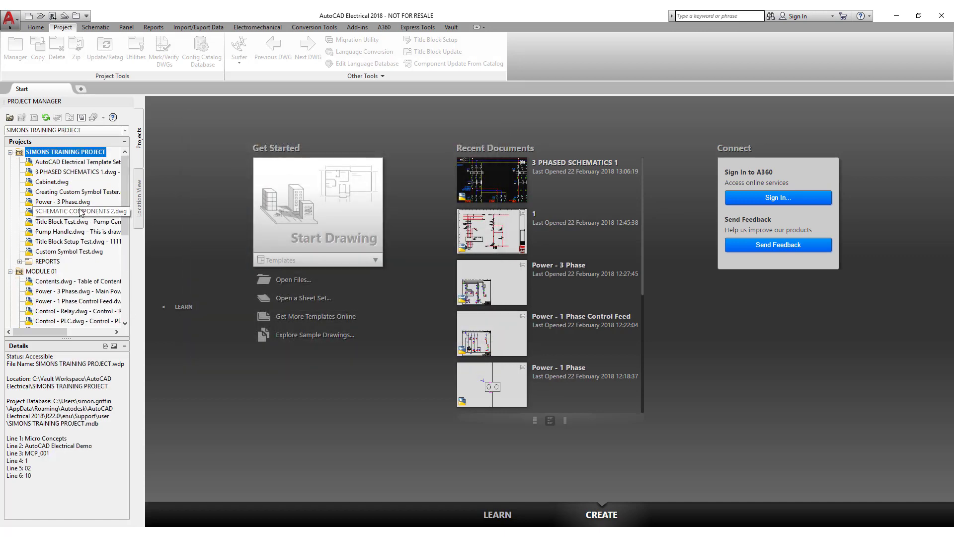
double_click(72, 172)
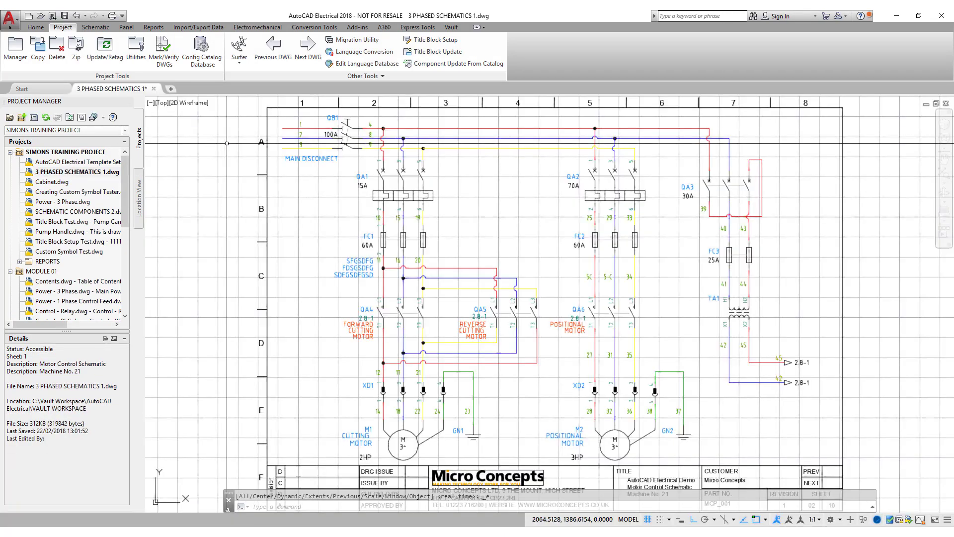
Review the schematic's layers in the Layer Properties Manager and close it.
left_click(35, 27)
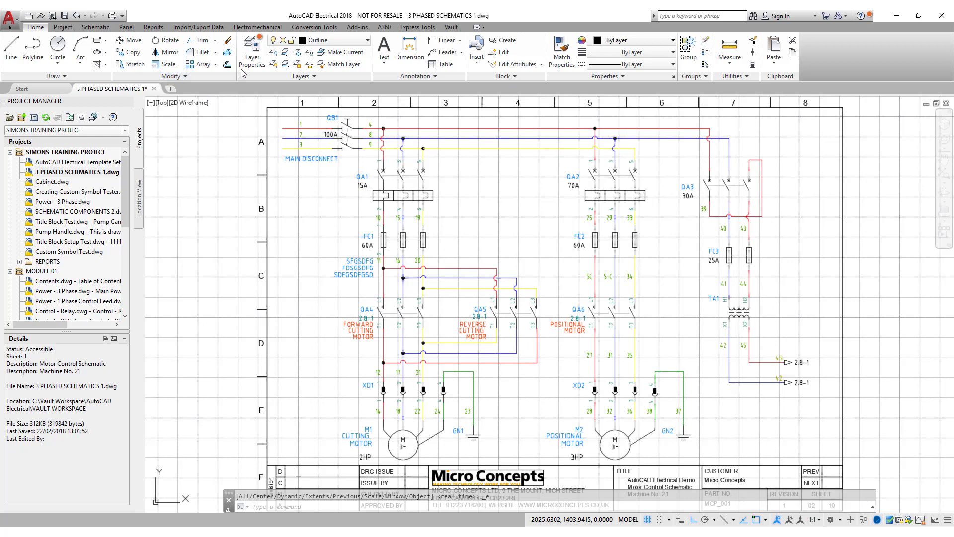
left_click(252, 52)
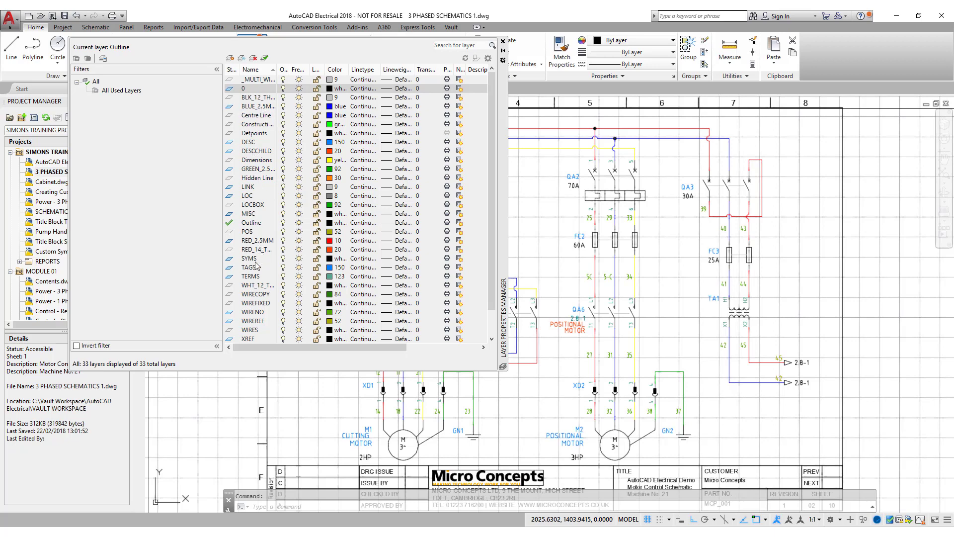
left_click(503, 42)
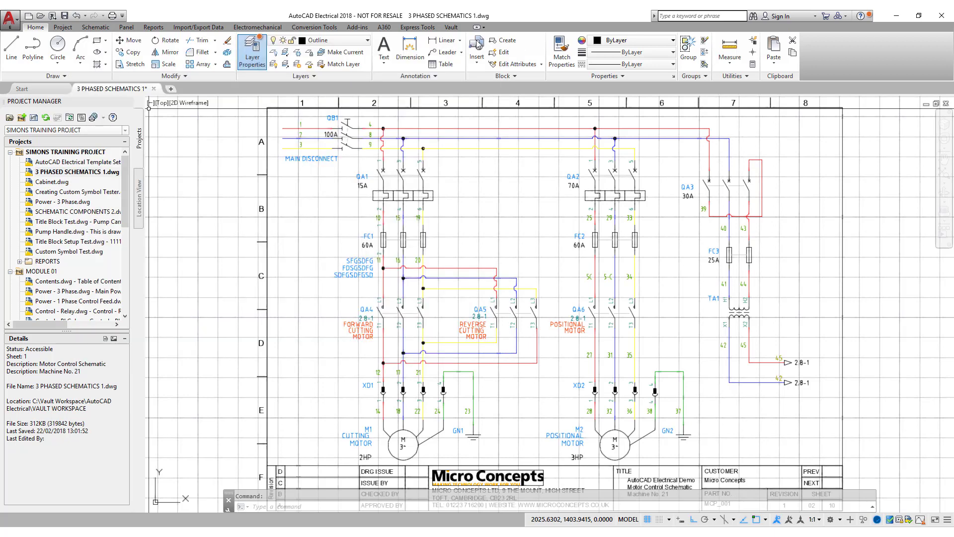
left_click(63, 27)
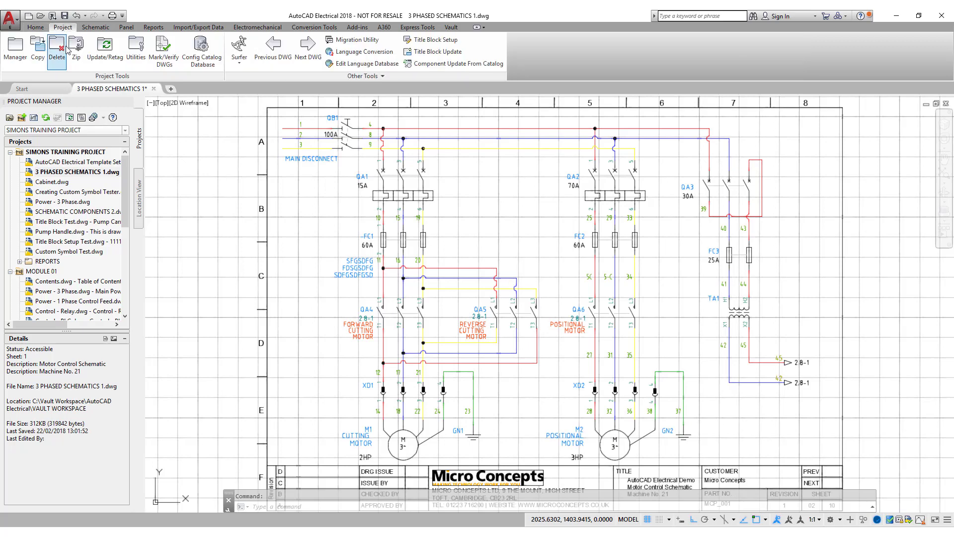
left_click(94, 27)
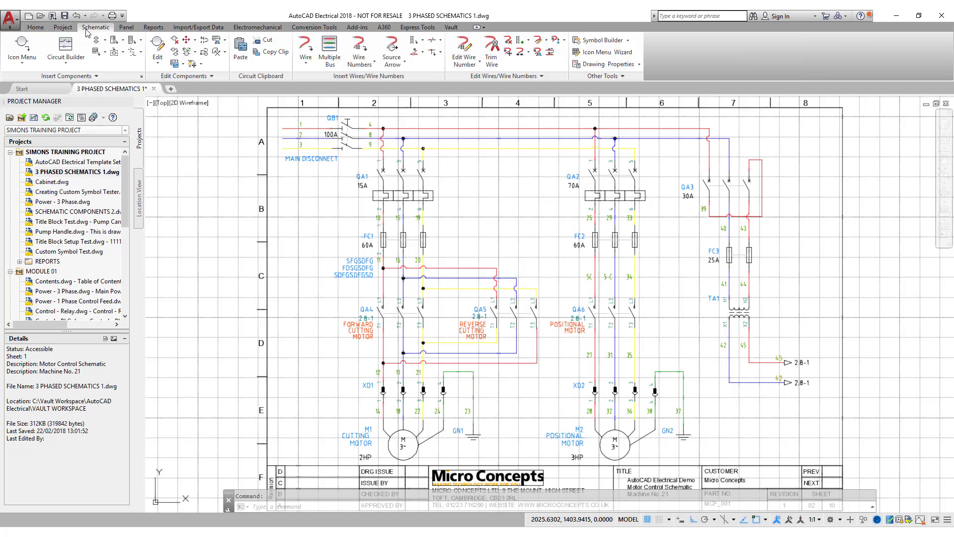
left_click(126, 28)
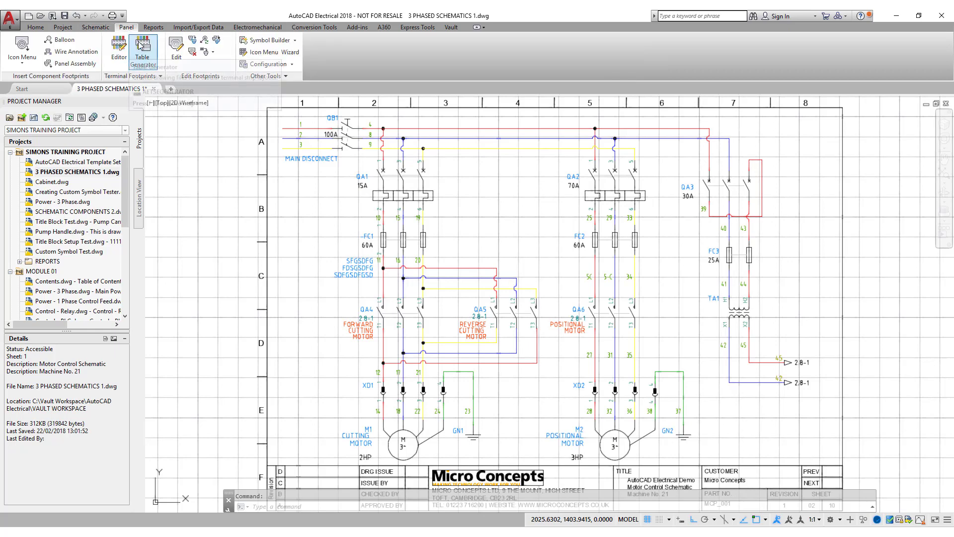
left_click(154, 28)
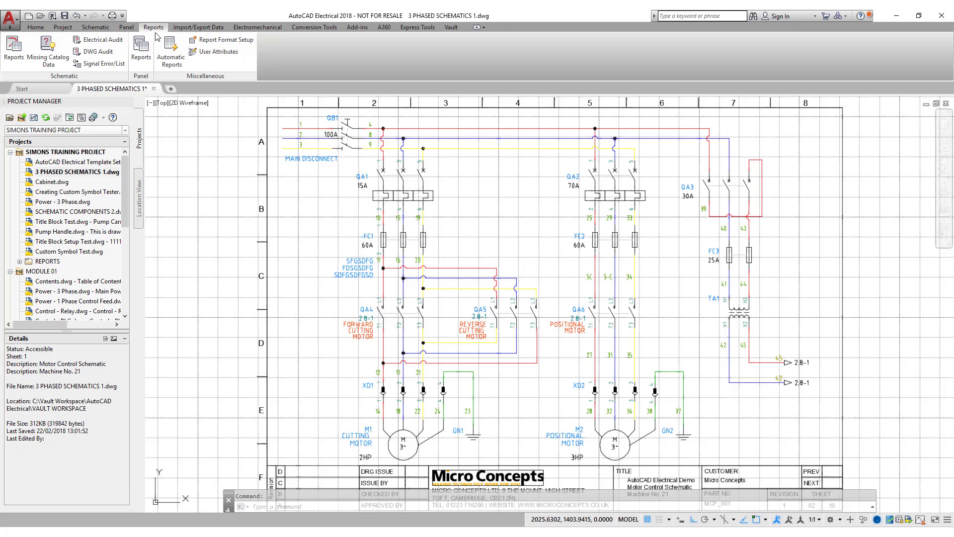
left_click(198, 28)
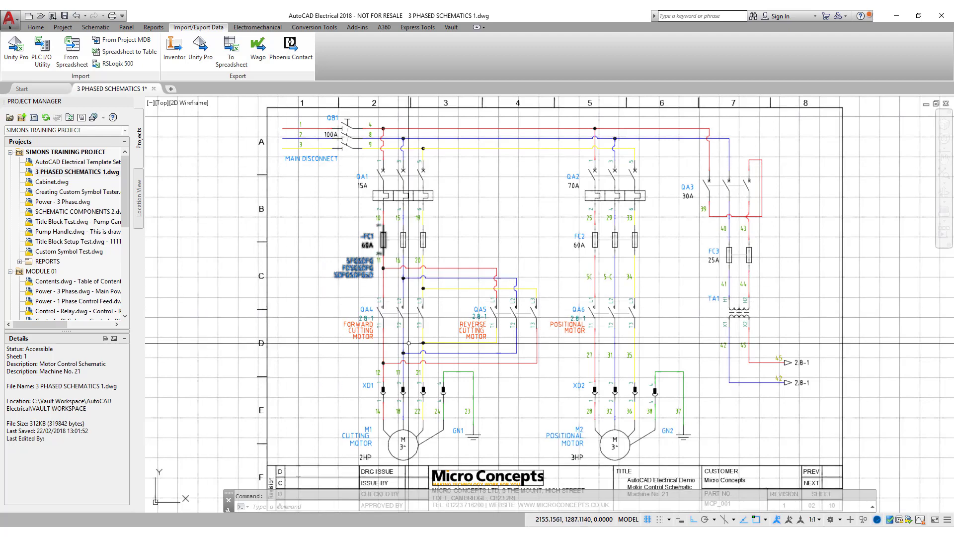
Examine the title, customer, part number, revision and sheet entries in the drawing's title block.
mouse_move(398, 484)
middle_mouse_down()
mouse_move(345, 398)
mouse_move(340, 372)
middle_mouse_up()
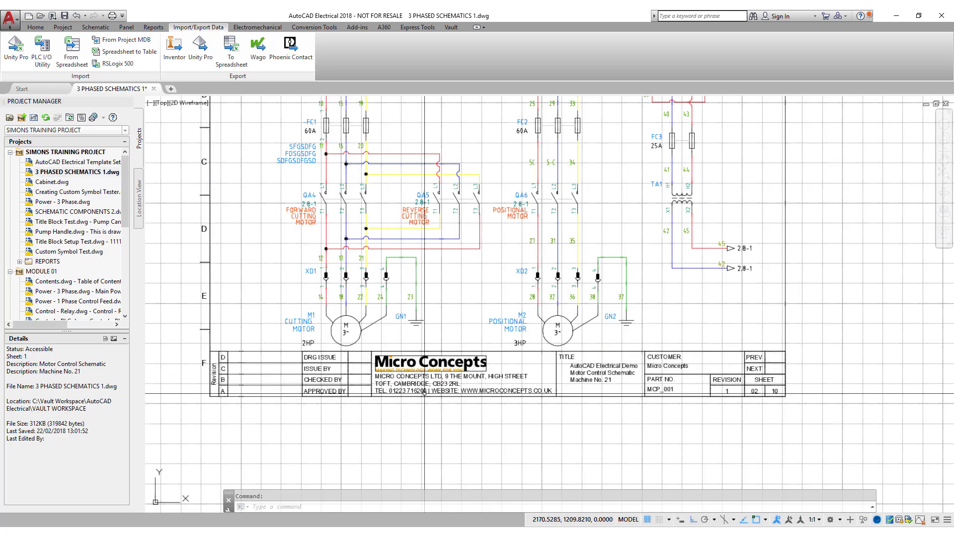
scroll(526, 368, "up", 4)
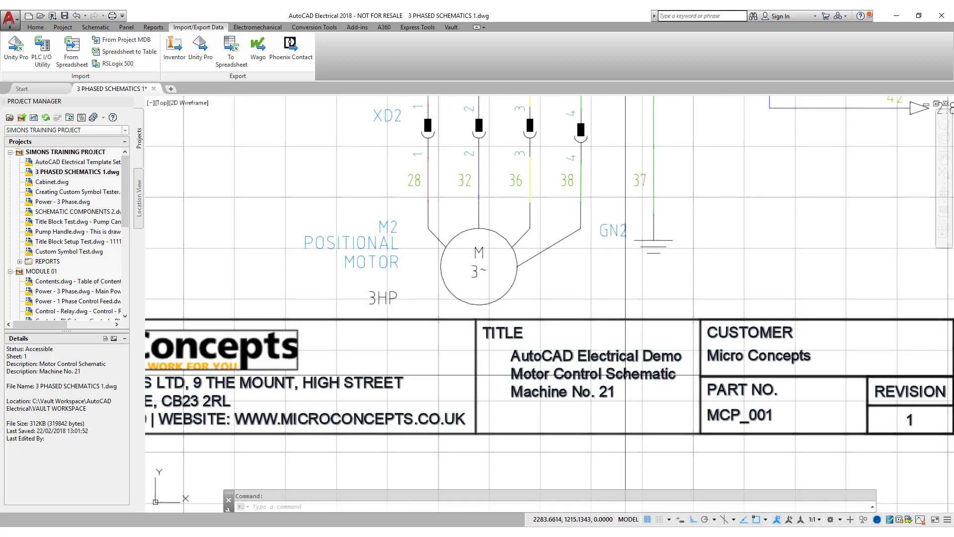
middle_click_drag(643, 370, 558, 368)
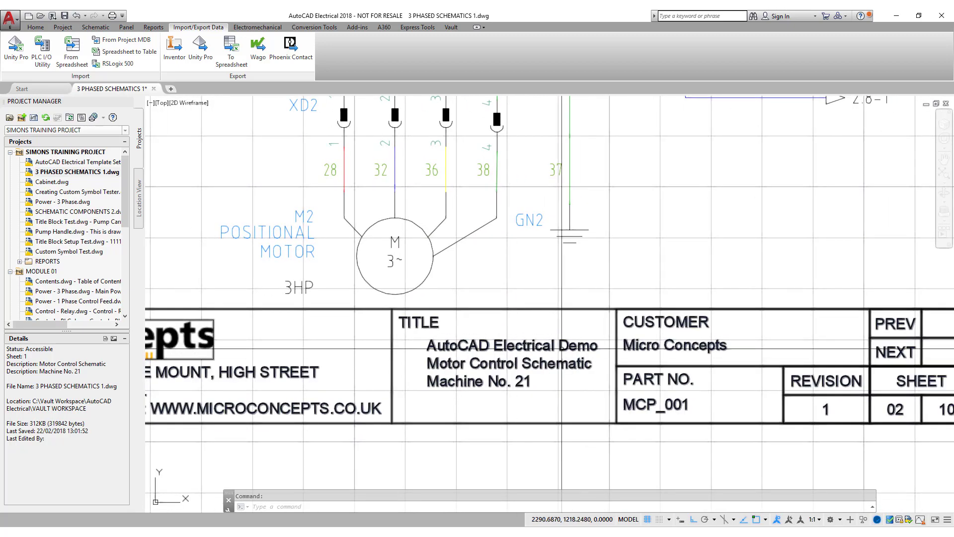
scroll(558, 350, "down", 4)
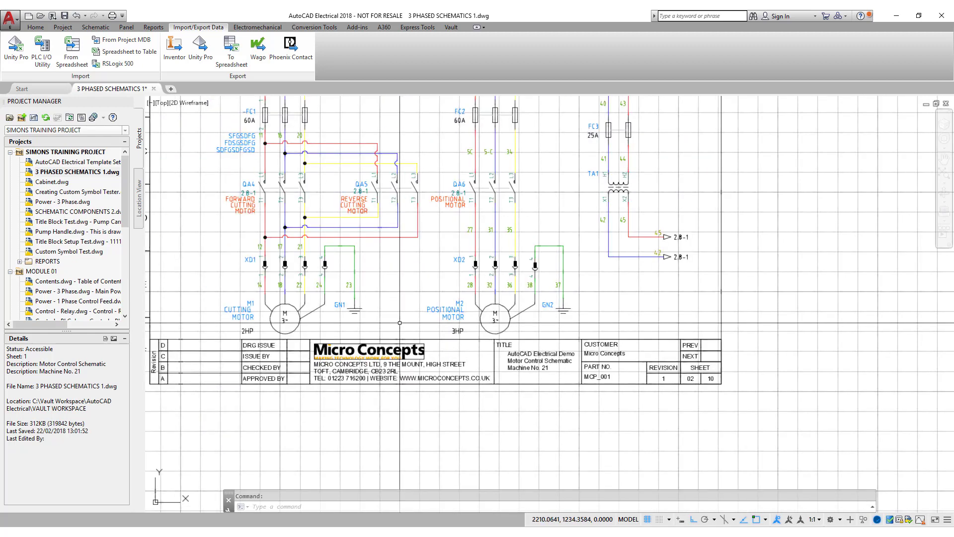
Review the drawing properties of 3 PHASED SCHEMATICS 1.dwg, from general settings through components, wire numbers, cross-references and styles to drawing format, and accept them.
right_click(87, 173)
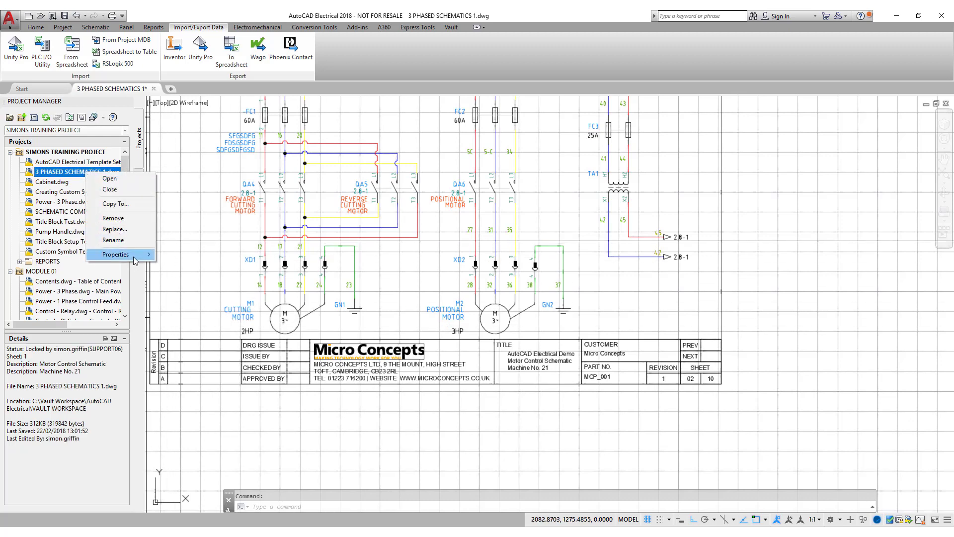
mouse_move(135, 259)
left_click(169, 255)
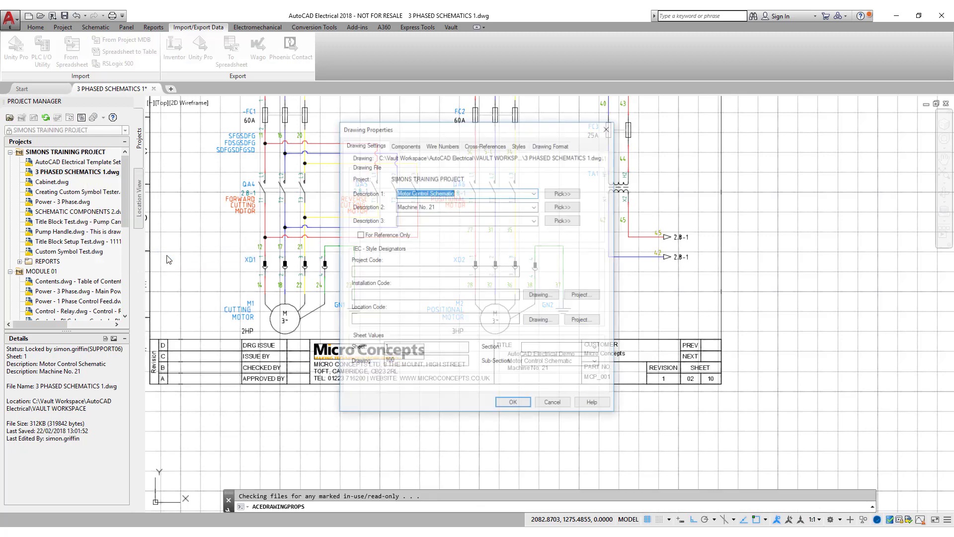
left_click_drag(500, 125, 314, 119)
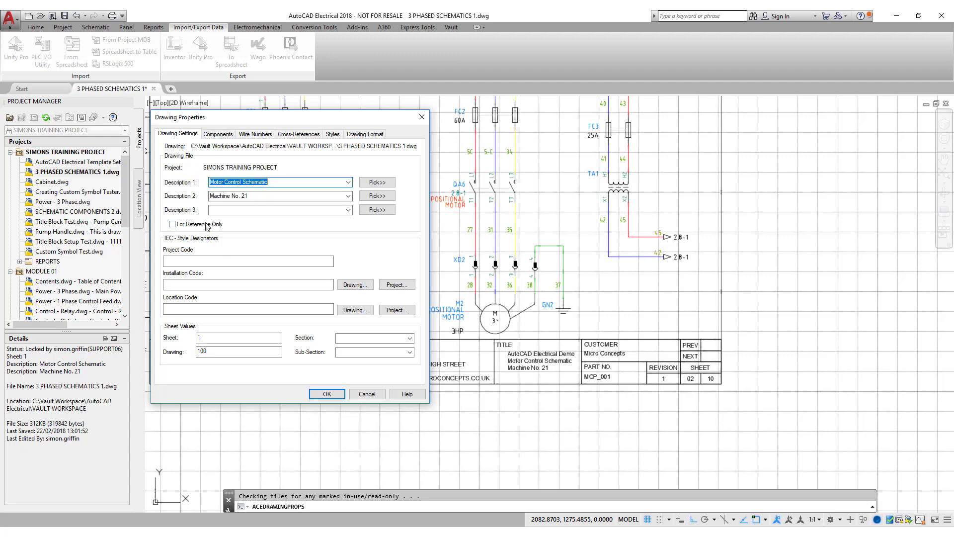
left_click(219, 138)
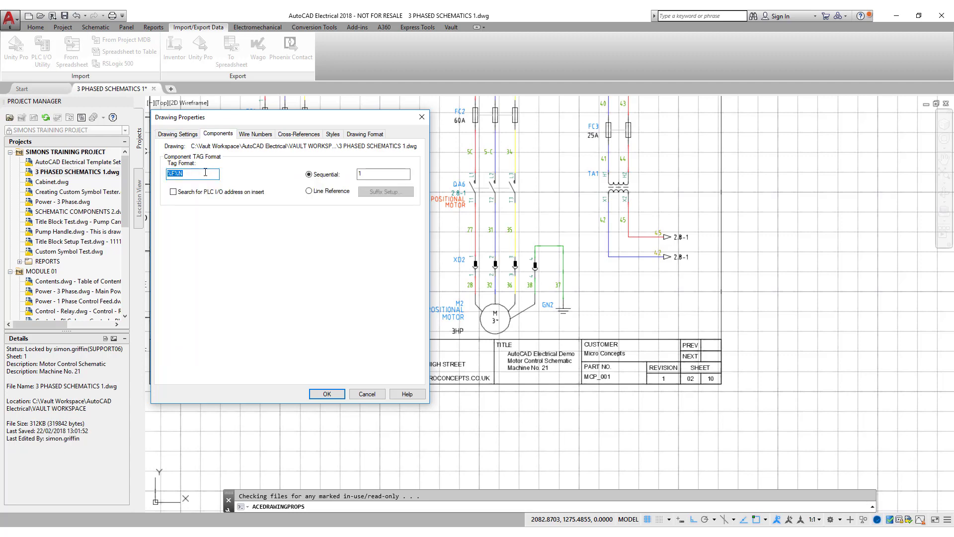
left_click(256, 134)
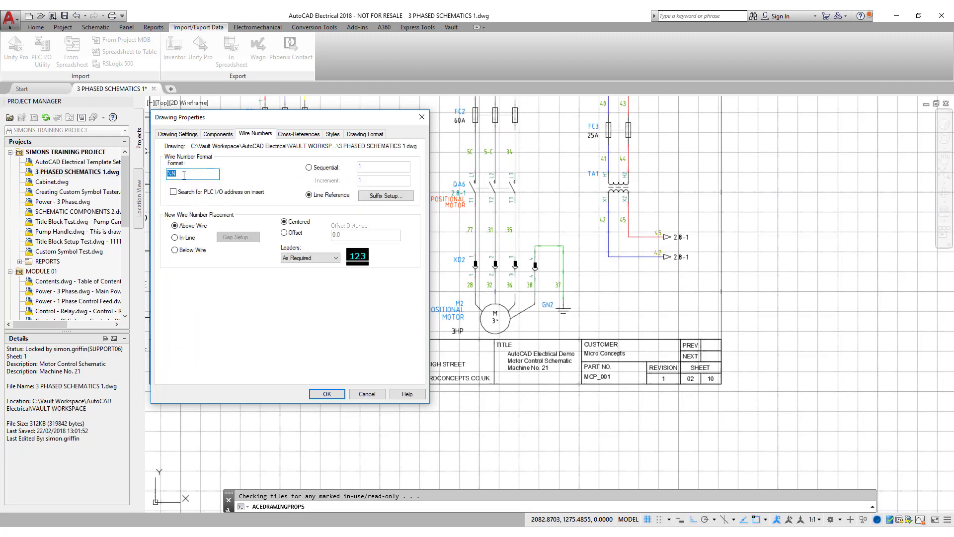
left_click(304, 135)
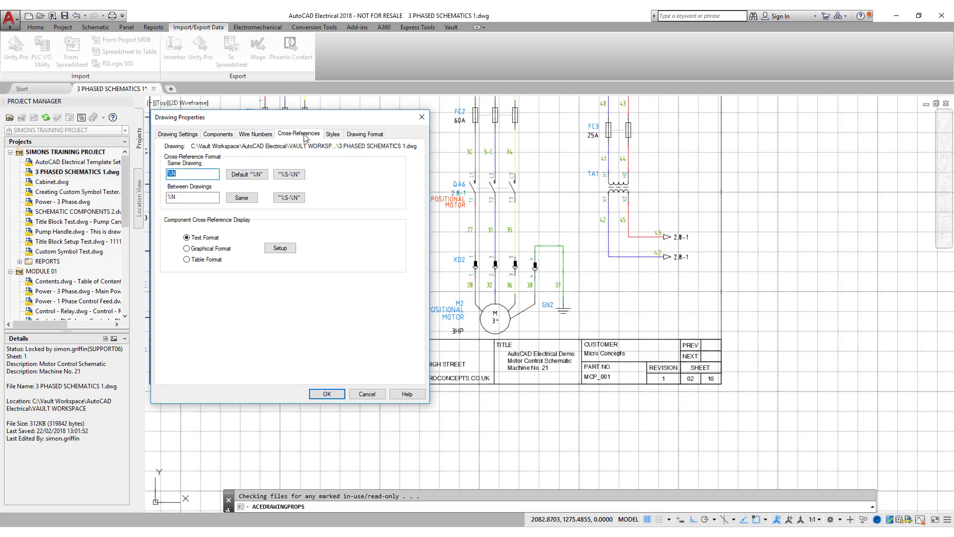
left_click(334, 135)
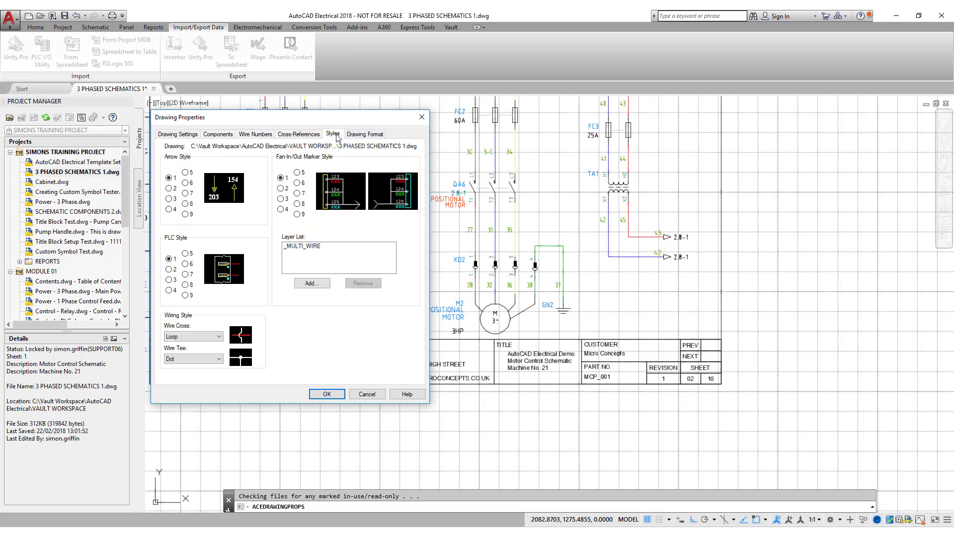
left_click(368, 135)
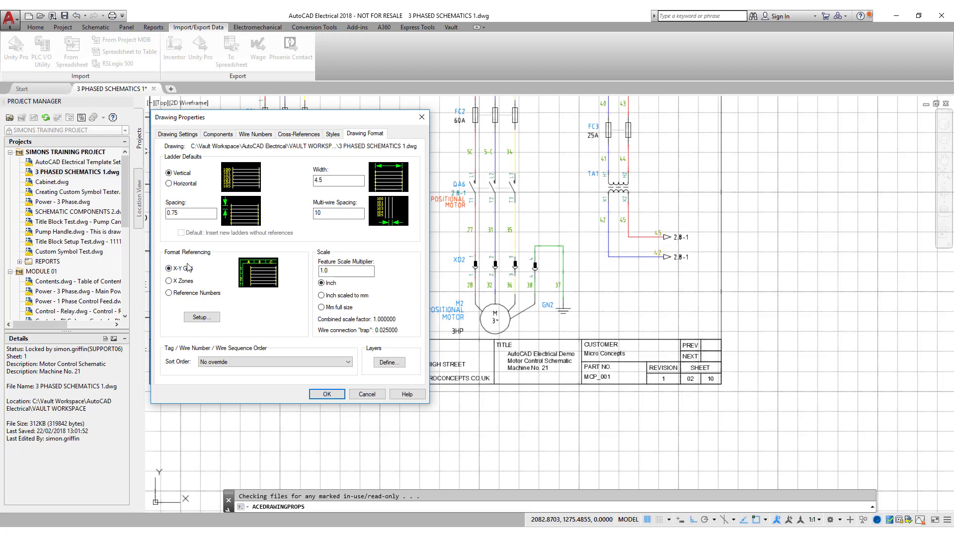
left_click(325, 394)
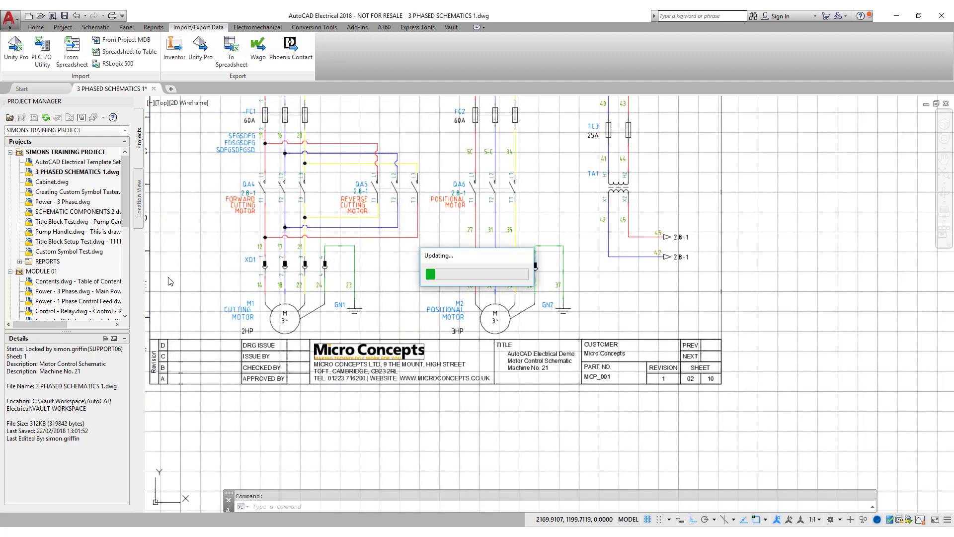
Review the project properties of SIMONS TRAINING PROJECT, from project settings through components, wire numbers, cross-references and styles to drawing format, and close them.
right_click(71, 154)
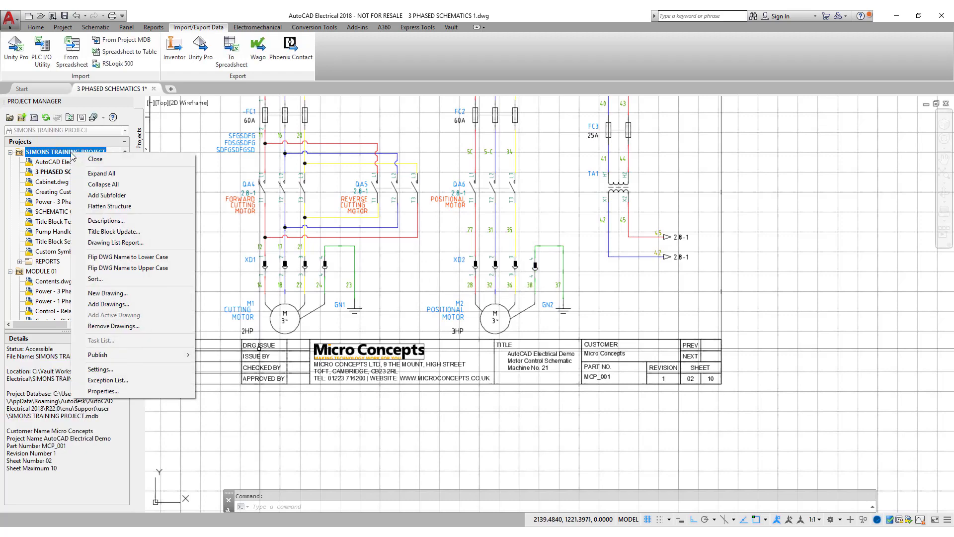
left_click(105, 391)
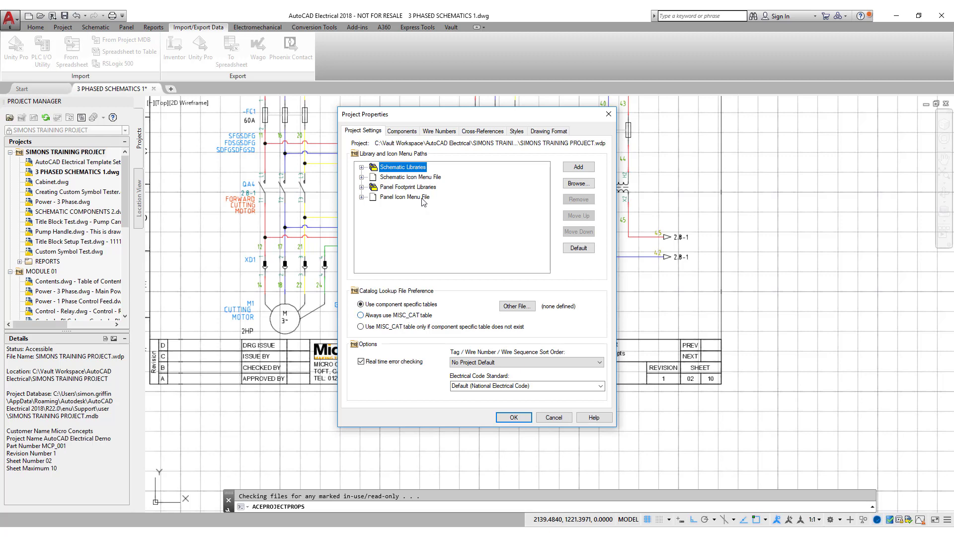
left_click(417, 132)
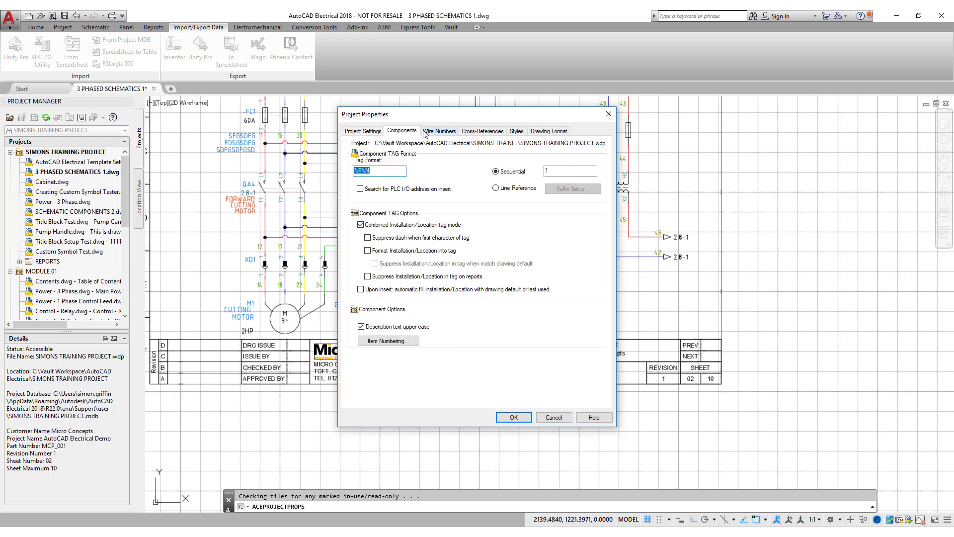
left_click(438, 131)
left_click(482, 132)
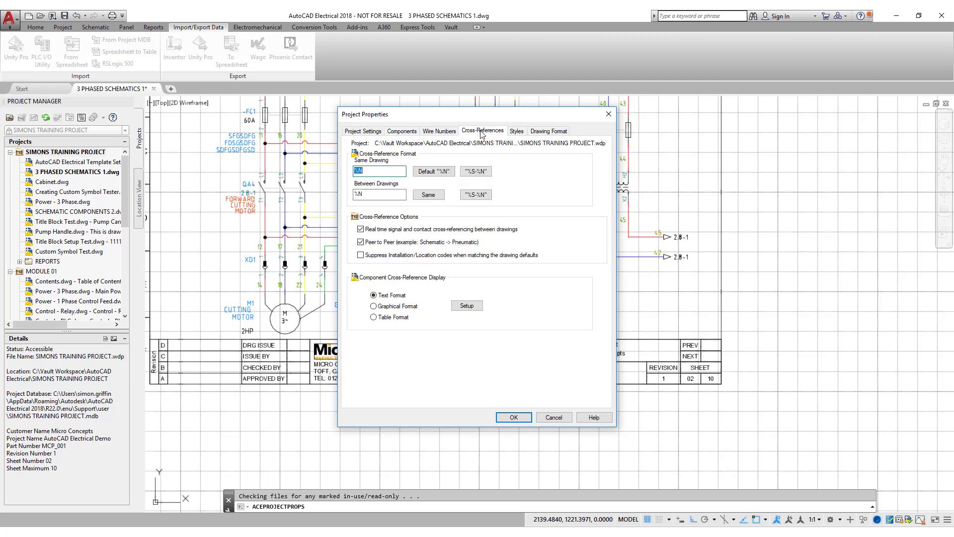
left_click(517, 131)
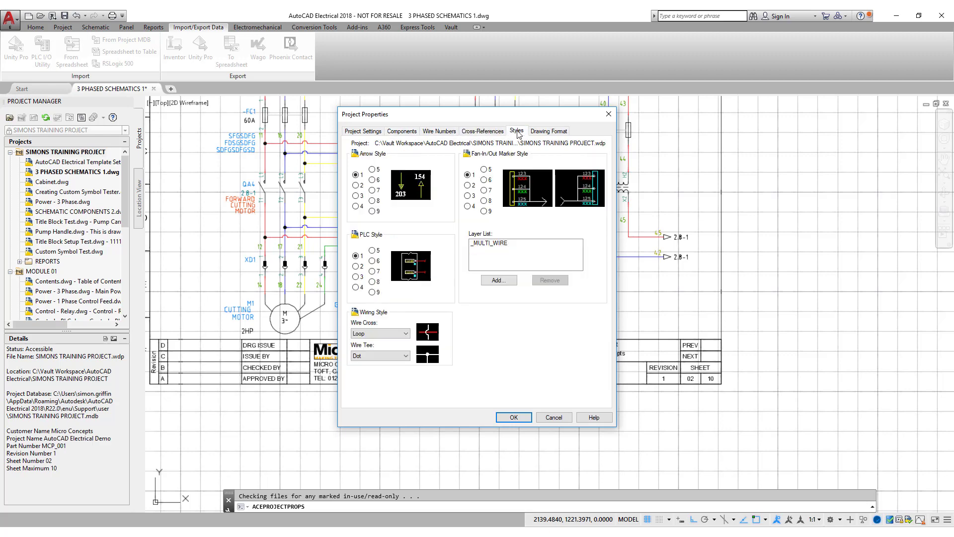
left_click(547, 133)
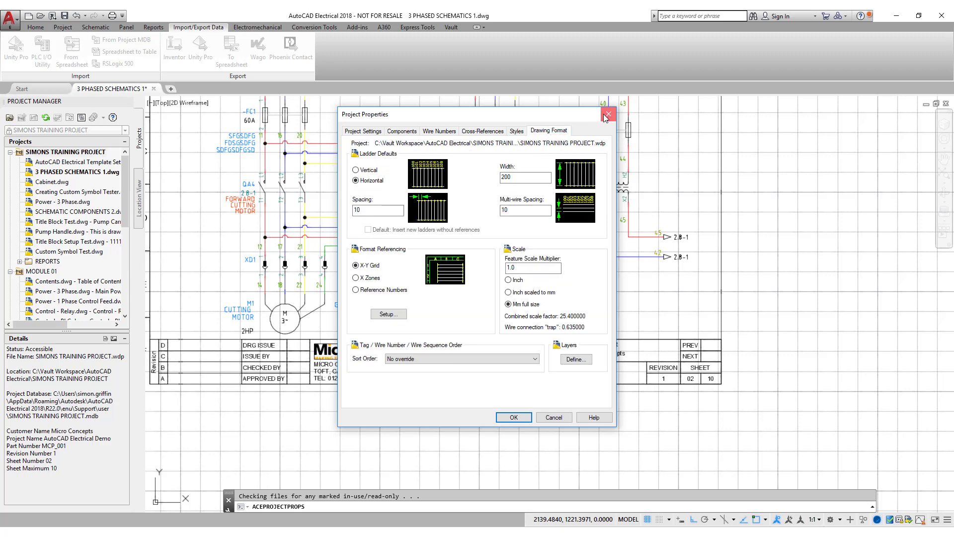
left_click(607, 115)
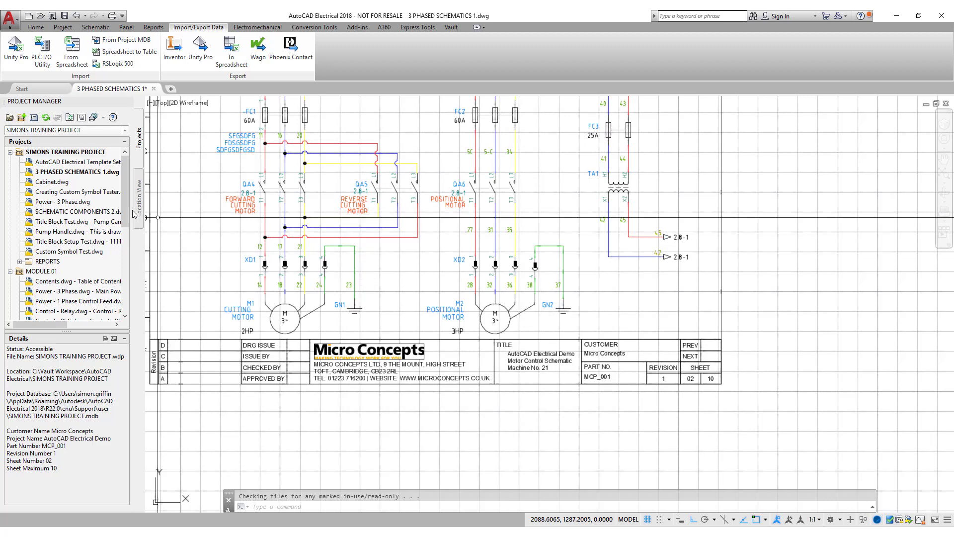
Look over the property options for 3 PHASED SCHEMATICS 1.dwg, including applying project defaults and comparing settings, without choosing any.
right_click(85, 173)
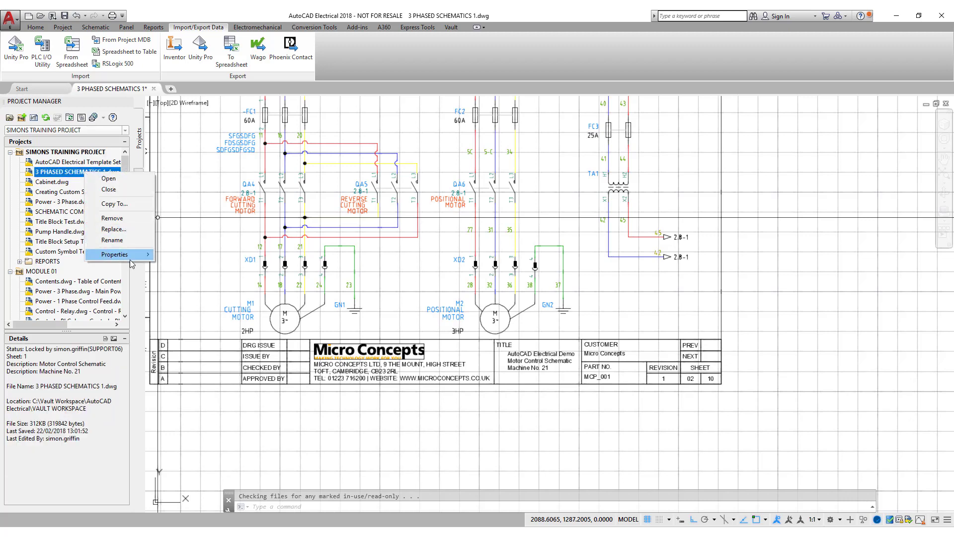
mouse_move(132, 256)
left_click(172, 259)
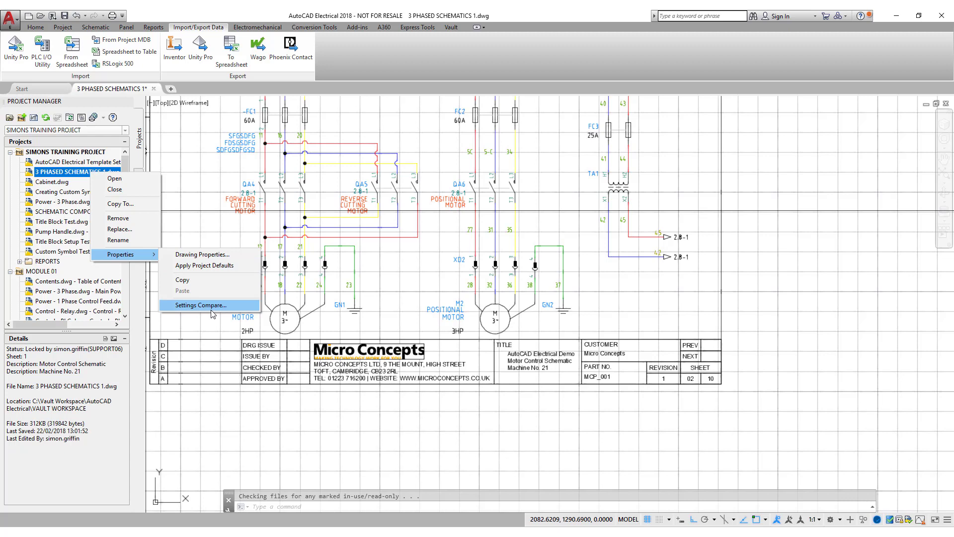
key("Escape")
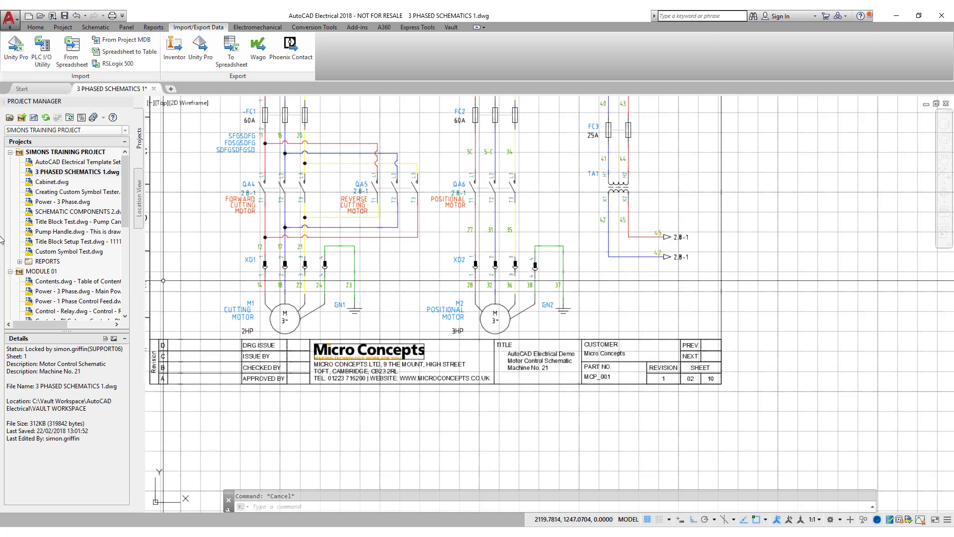
Review the project description entries of SIMONS TRAINING PROJECT used for report headers and title blocks, and leave them without saving.
right_click(62, 152)
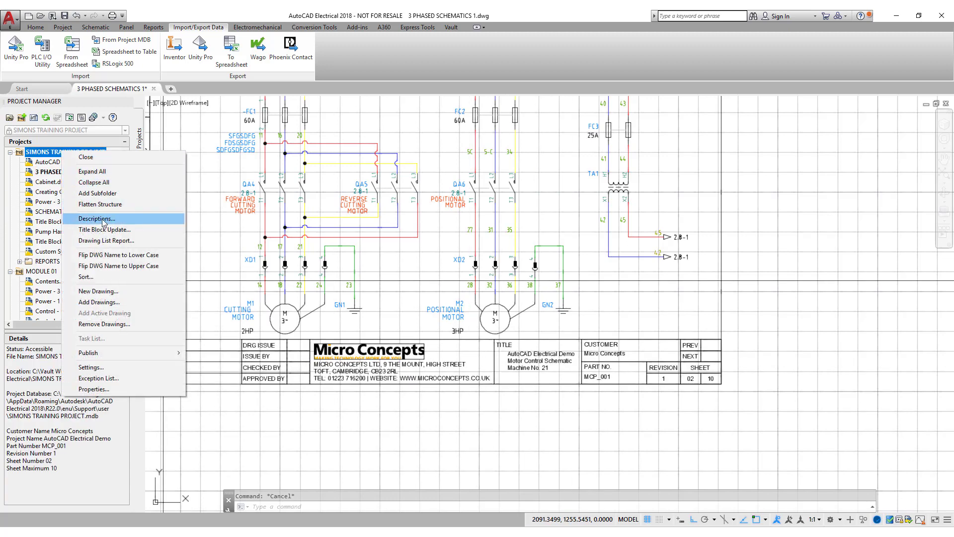
left_click(96, 218)
left_click_drag(150, 144, 116, 137)
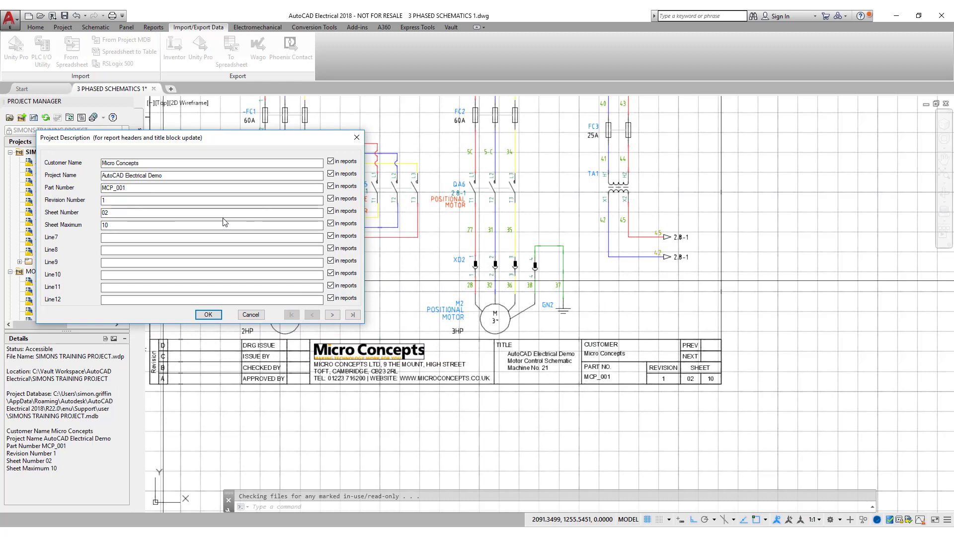
left_click(256, 315)
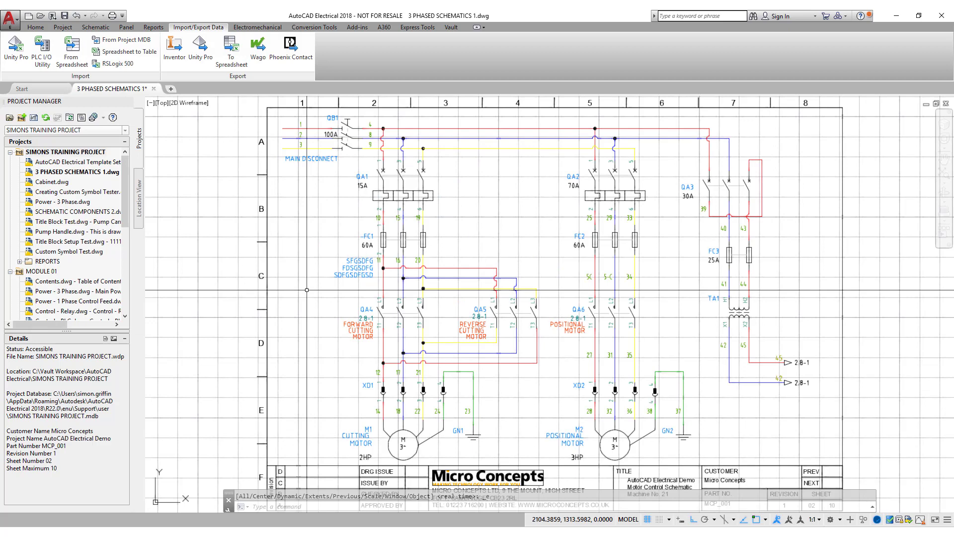
Examine the context-specific editing commands offered for the FC1 fuse and for the red wire below it.
left_click(383, 240)
right_click(382, 241)
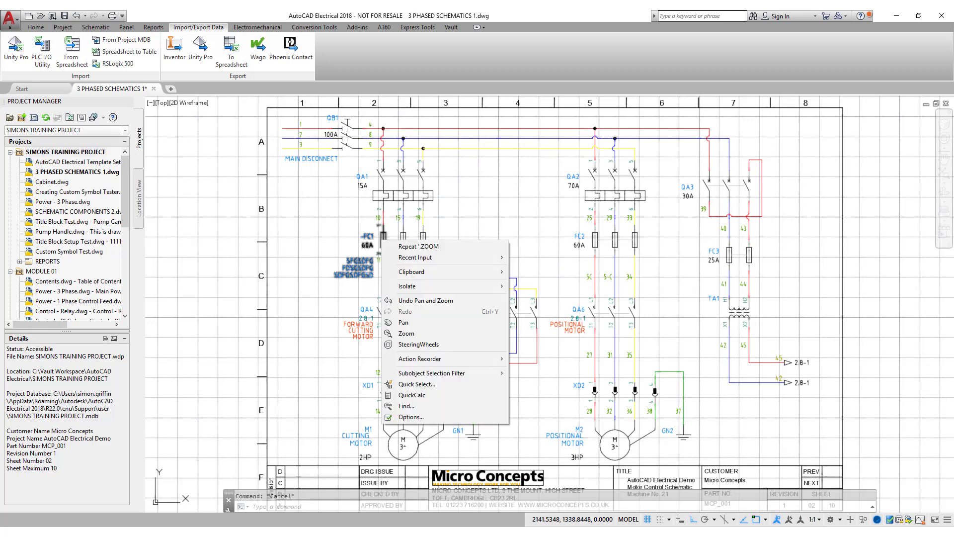
key("Escape")
right_click(383, 238)
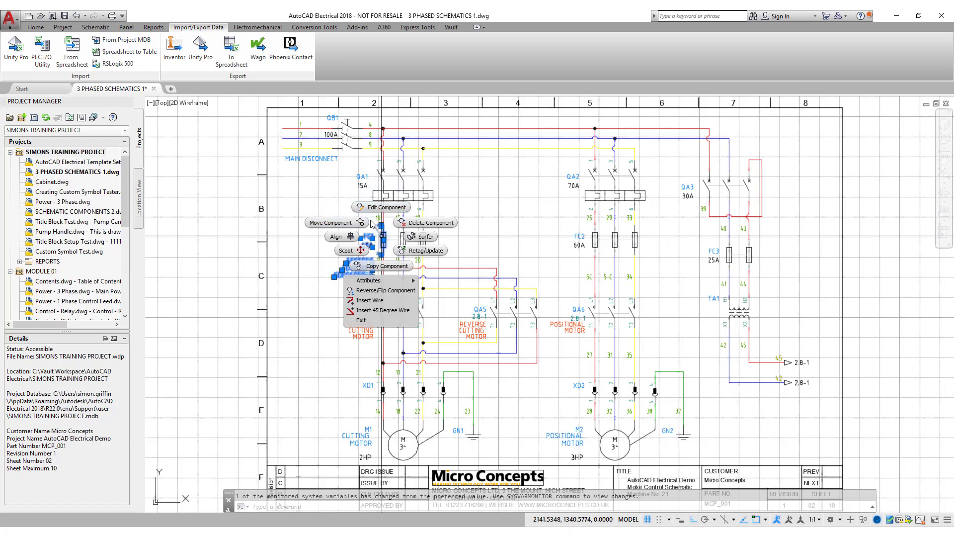
key("Escape")
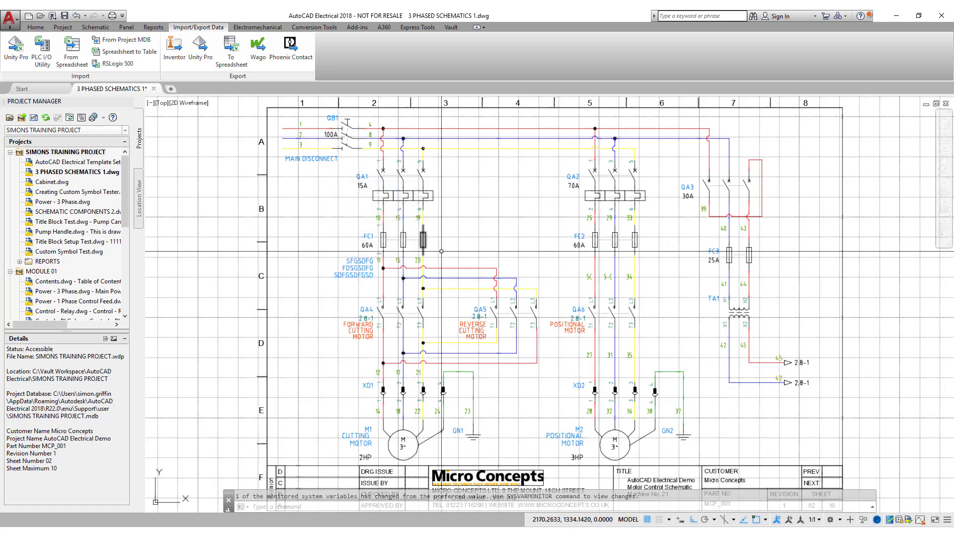
right_click(461, 268)
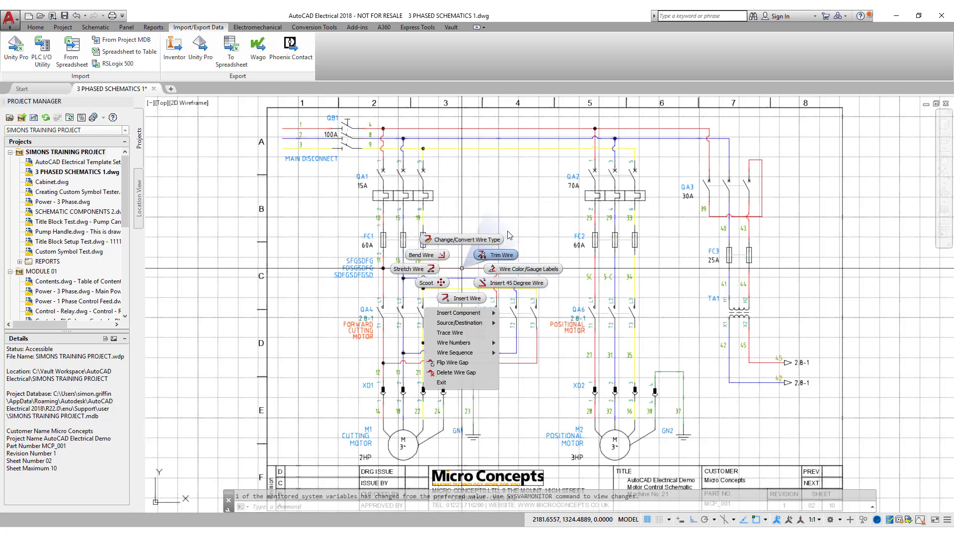
key("Escape")
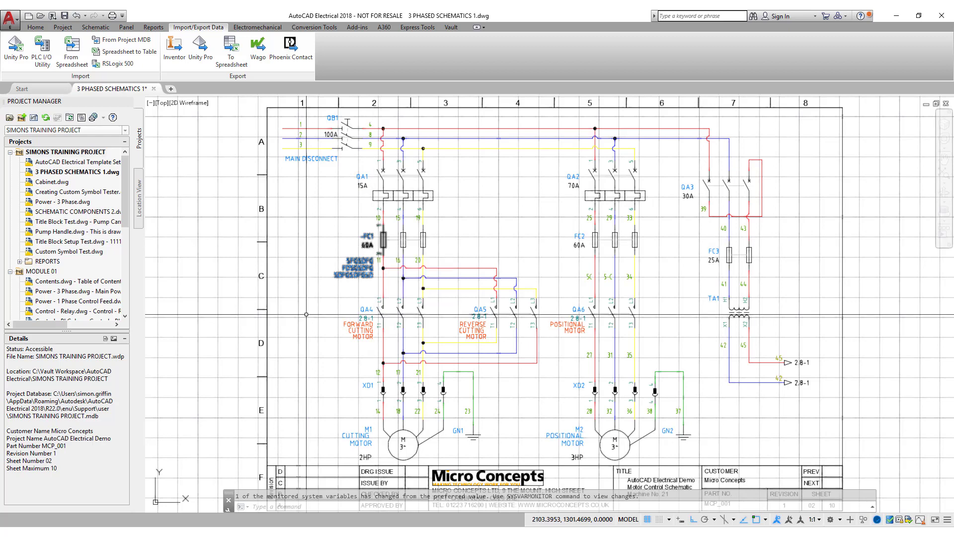
Edit the FC1 60A fuse component to clear all three of its description lines.
scroll(369, 270, "up", 4)
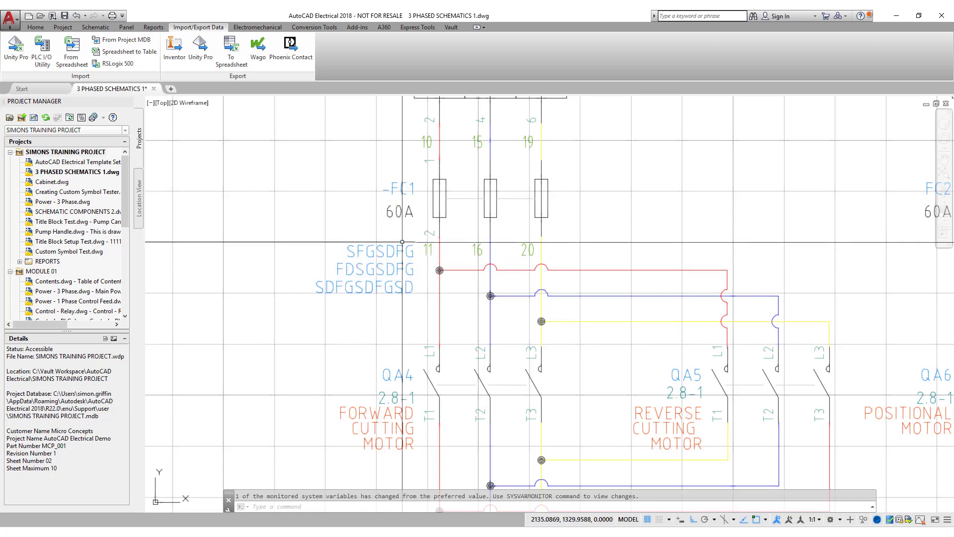
right_click(401, 210)
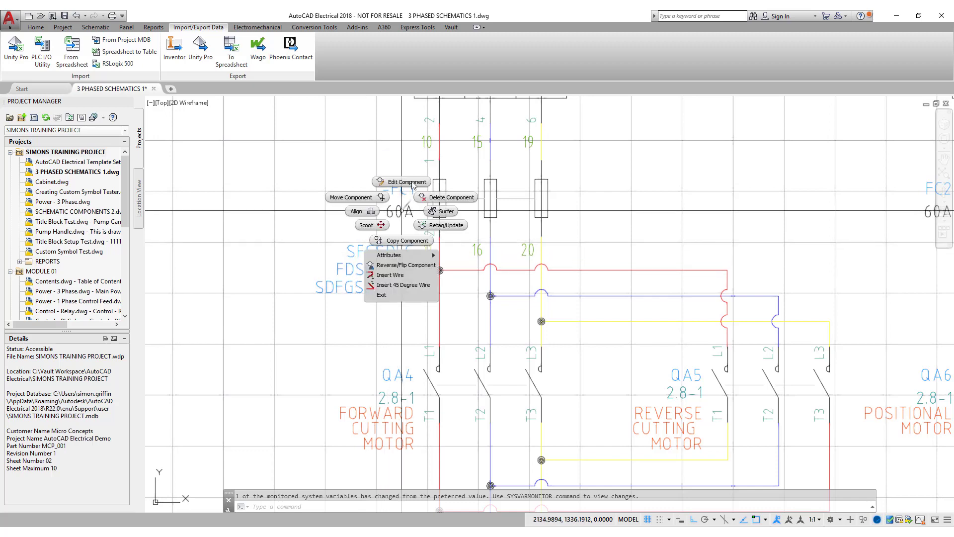
left_click(398, 182)
left_click_drag(549, 193, 418, 190)
key("Delete")
double_click(542, 180)
key("Delete")
left_click_drag(542, 169, 503, 151)
key("Delete")
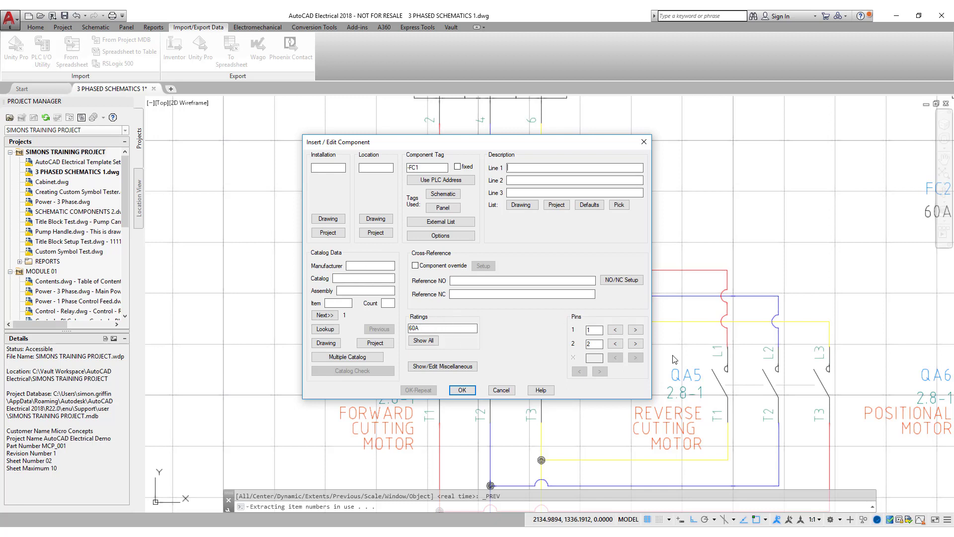
left_click(462, 390)
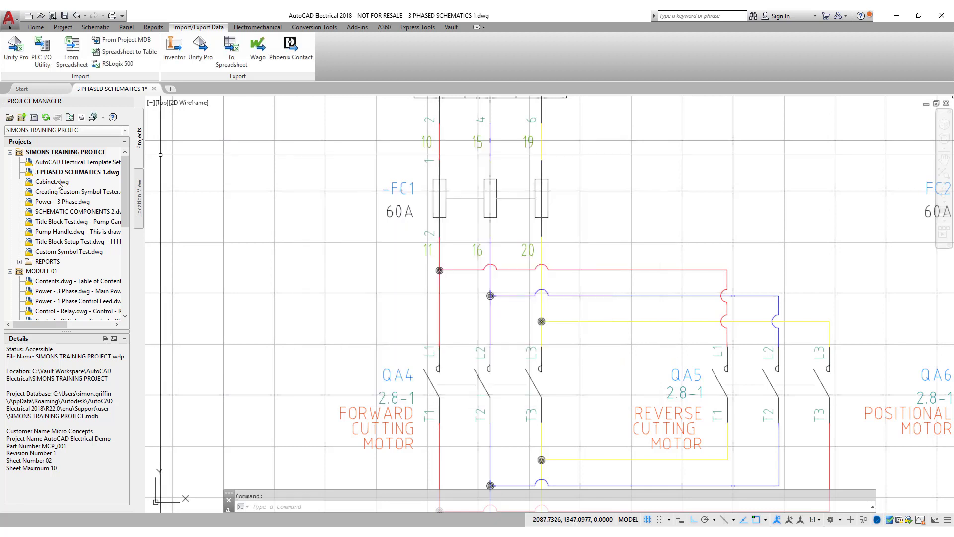
Open Cabinet.dwg and Power - 3 Phase.dwg from the project for viewing, and close both drawings.
double_click(54, 182)
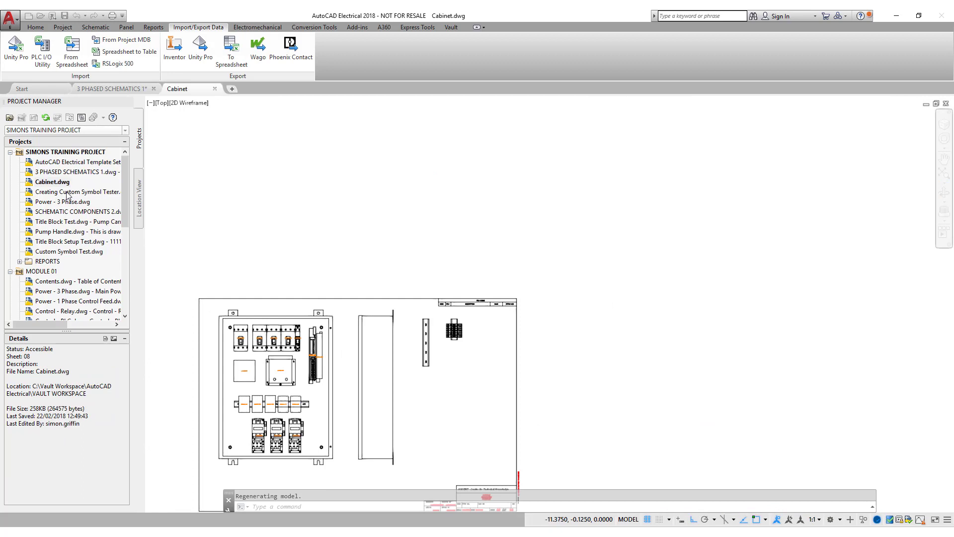
double_click(64, 202)
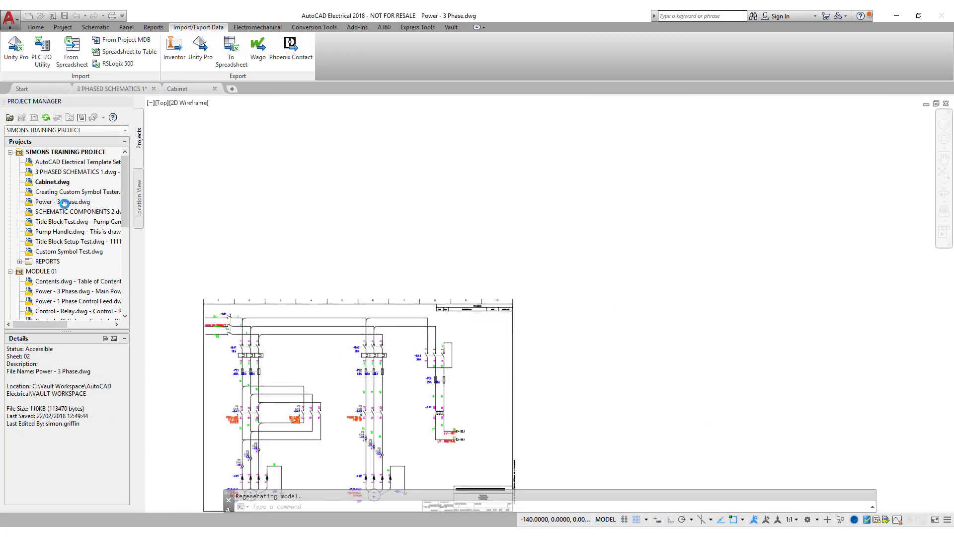
left_click(185, 89)
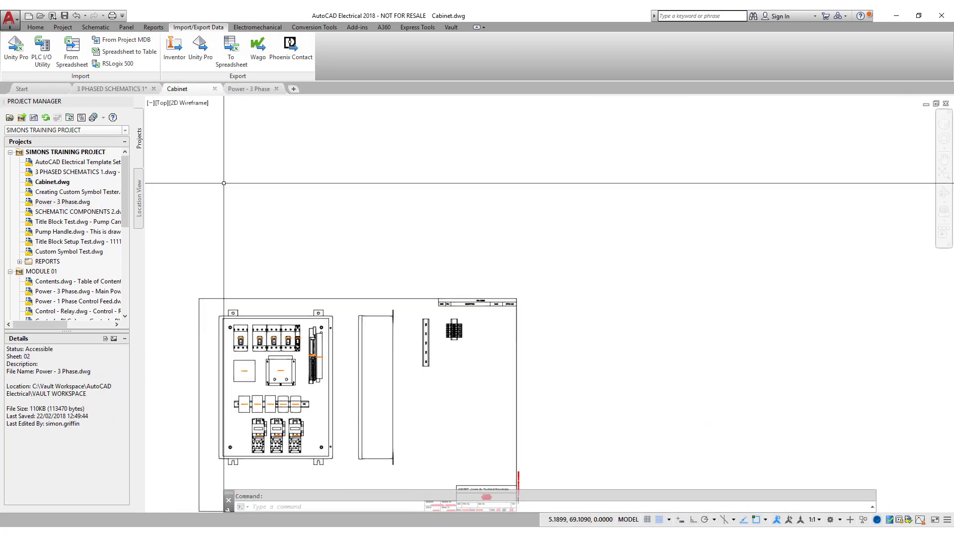
mouse_move(212, 96)
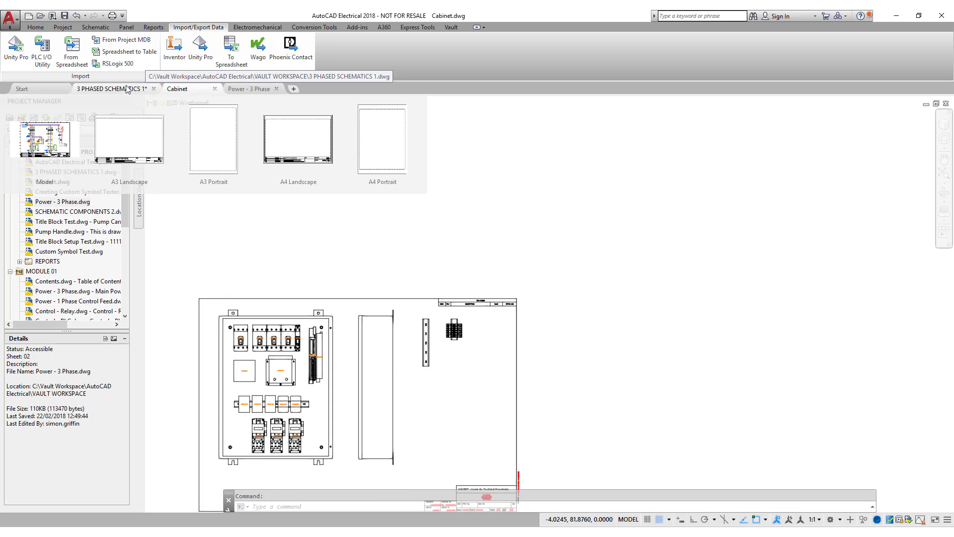
left_click(215, 89)
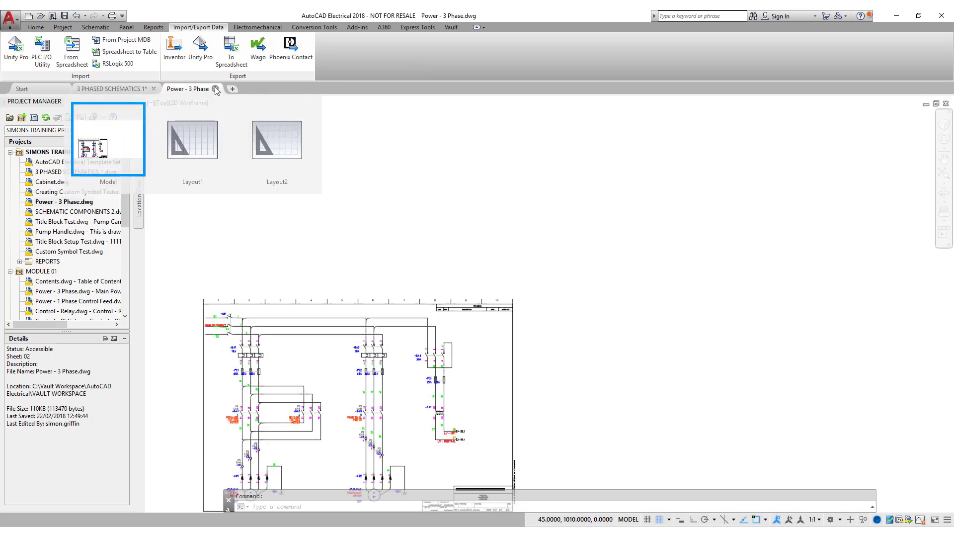
left_click(214, 89)
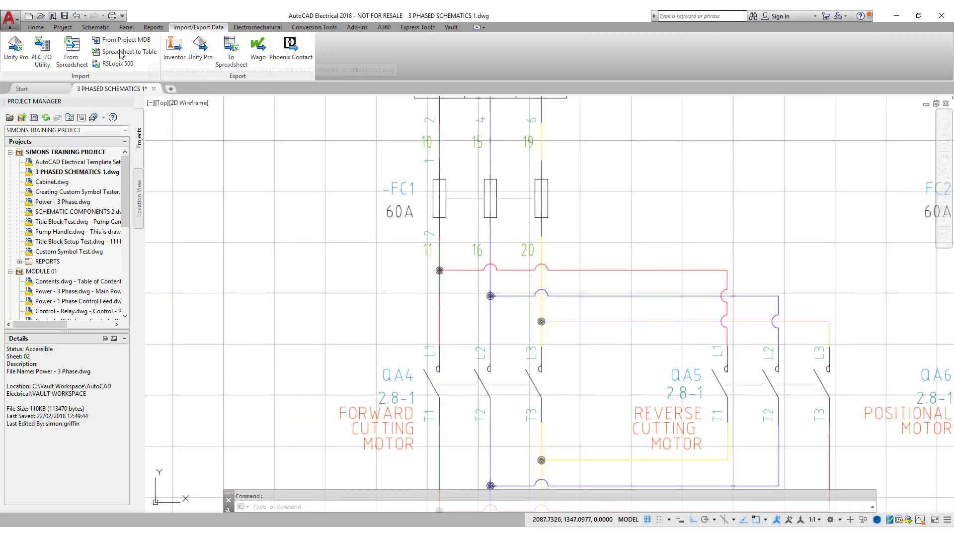
Bring up the project tools and preview the Creating Custom Symbol Tester, Power - 3 Phase and SCHEMATIC COMPONENTS 2 drawings.
left_click(63, 28)
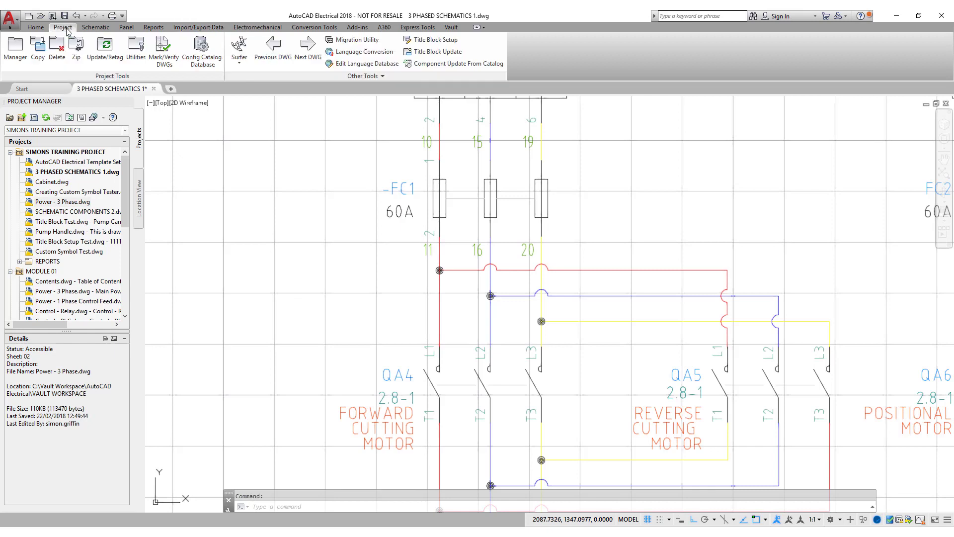
left_click(308, 54)
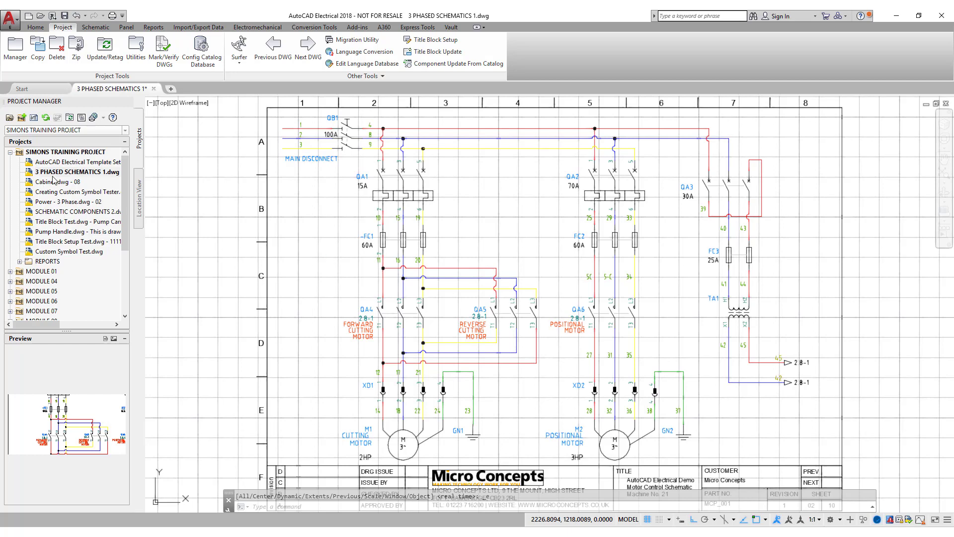
left_click(64, 192)
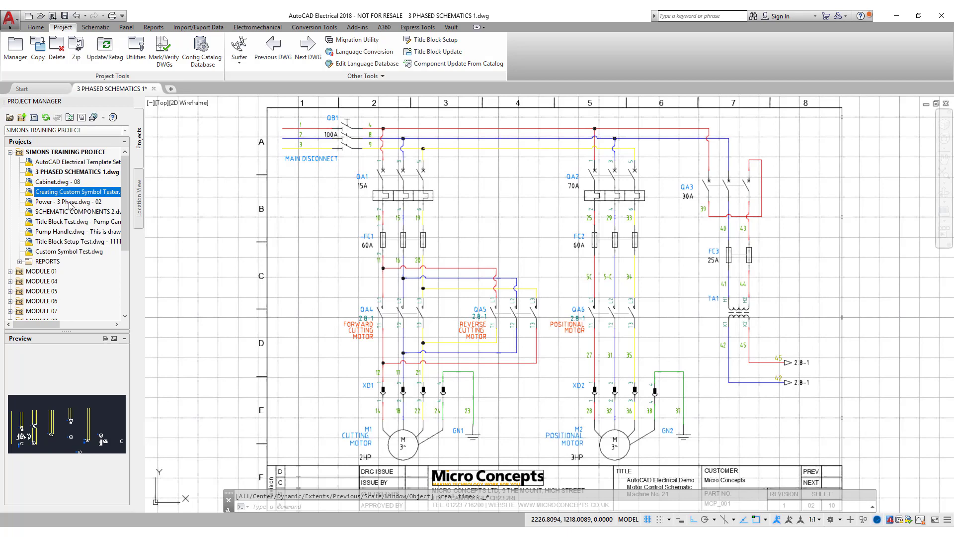
left_click(69, 202)
left_click(76, 212)
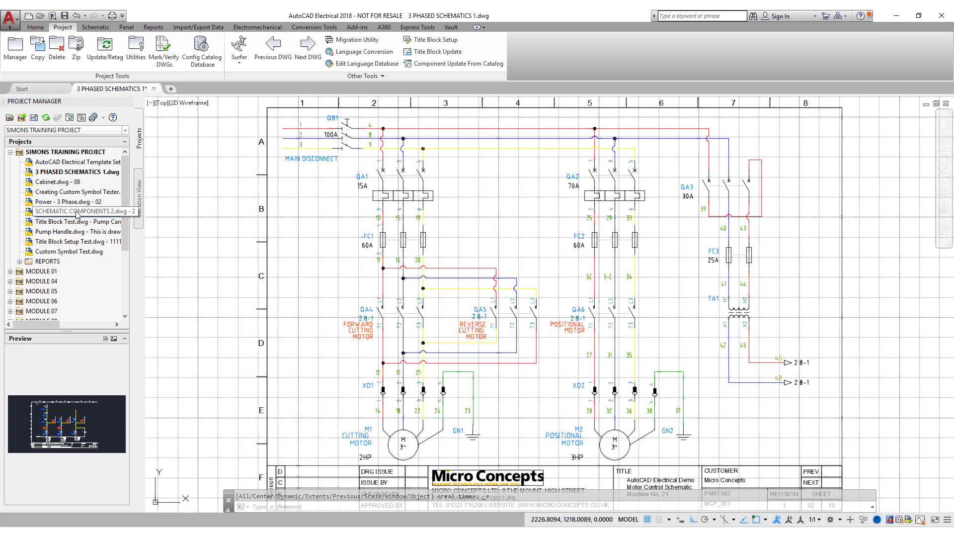
Start a new drawing in the SIMONS TRAINING PROJECT and name it Demo001.
left_click(34, 118)
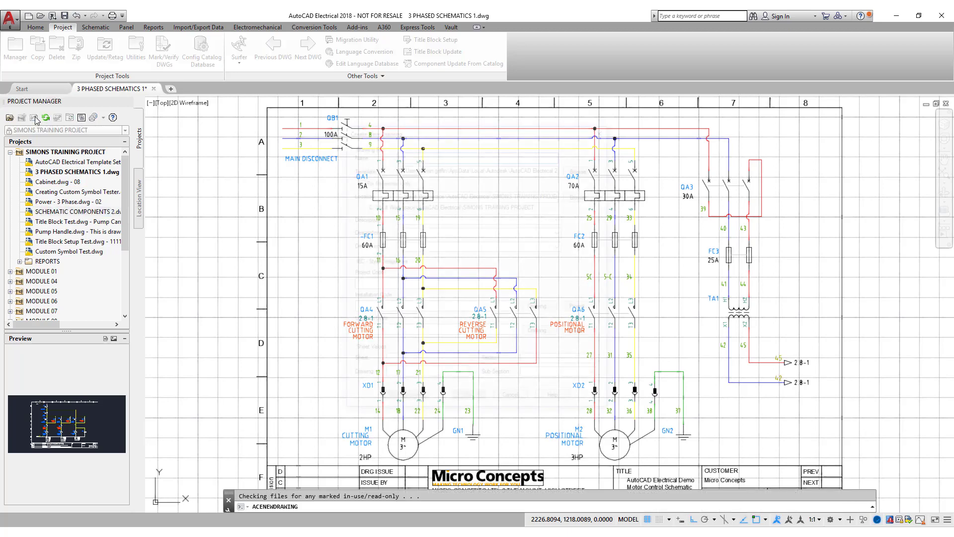
type("Demo")
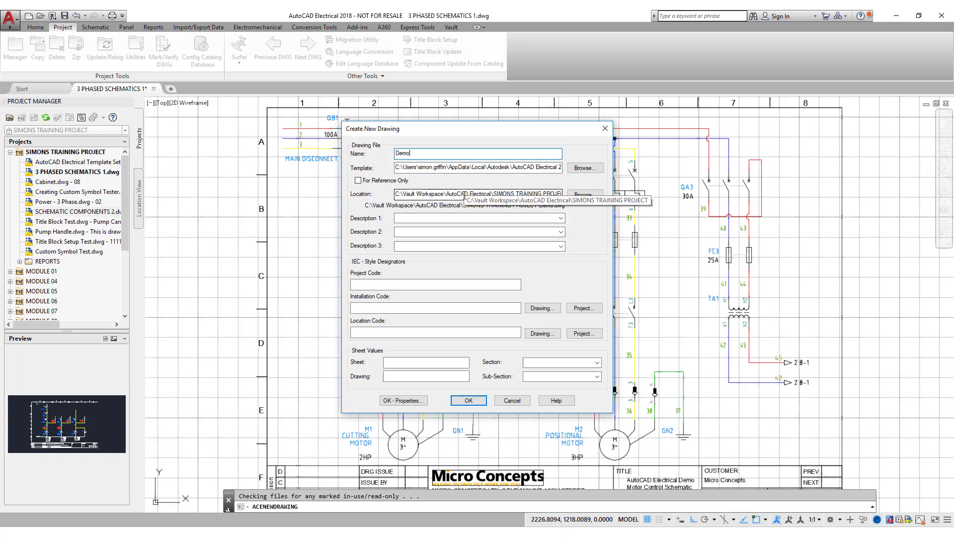
type("001")
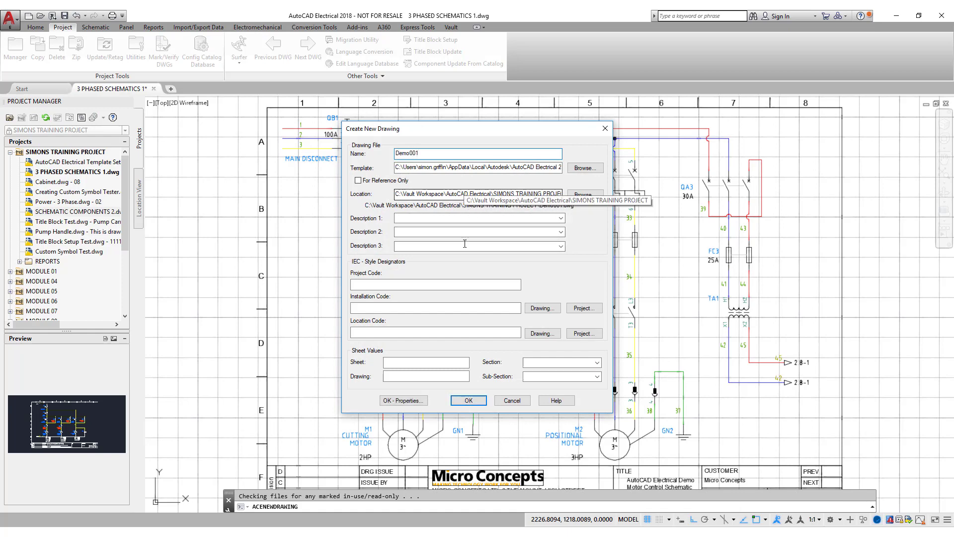
Enter "AutoCAD Electrical Webinar" and "Blank" as the new drawing's first two descriptions and set its sheet value to 02.
left_click(441, 220)
type("A")
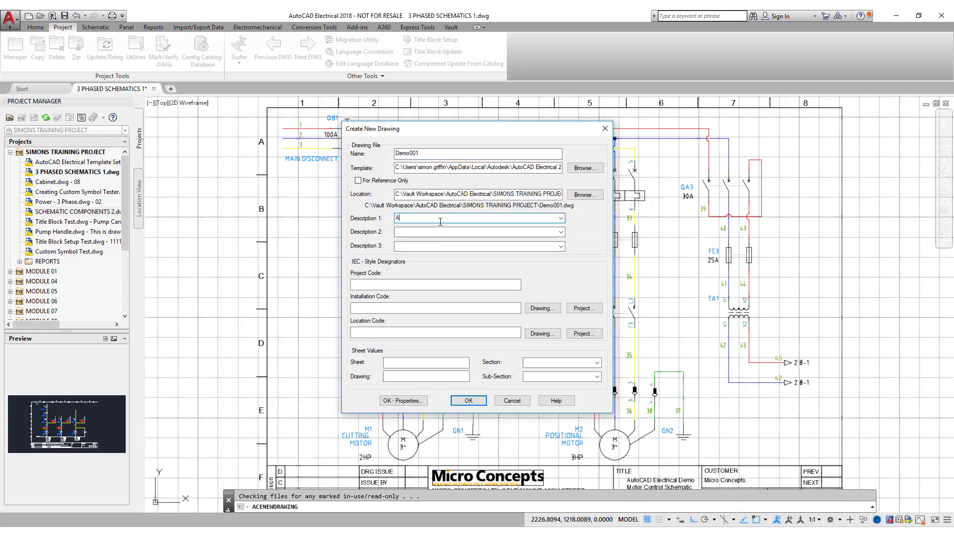
type("utoCAD Elect")
key("BackSpace")
type("ctrical Webinar")
left_click(466, 233)
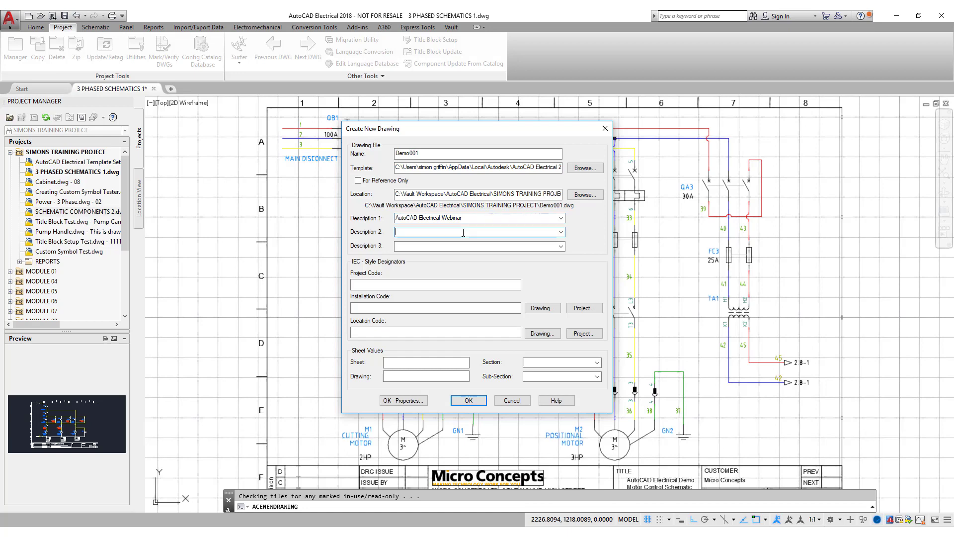
type("Blank")
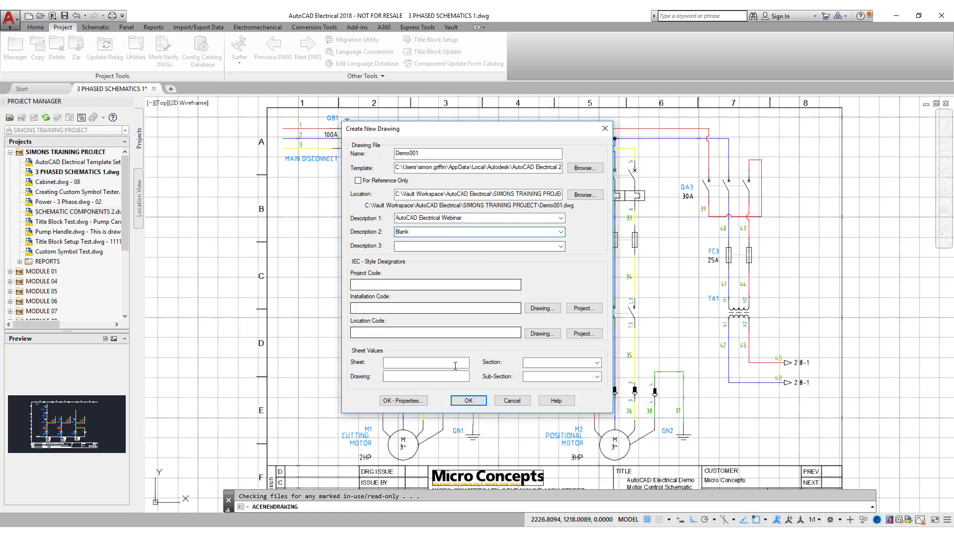
left_click(431, 366)
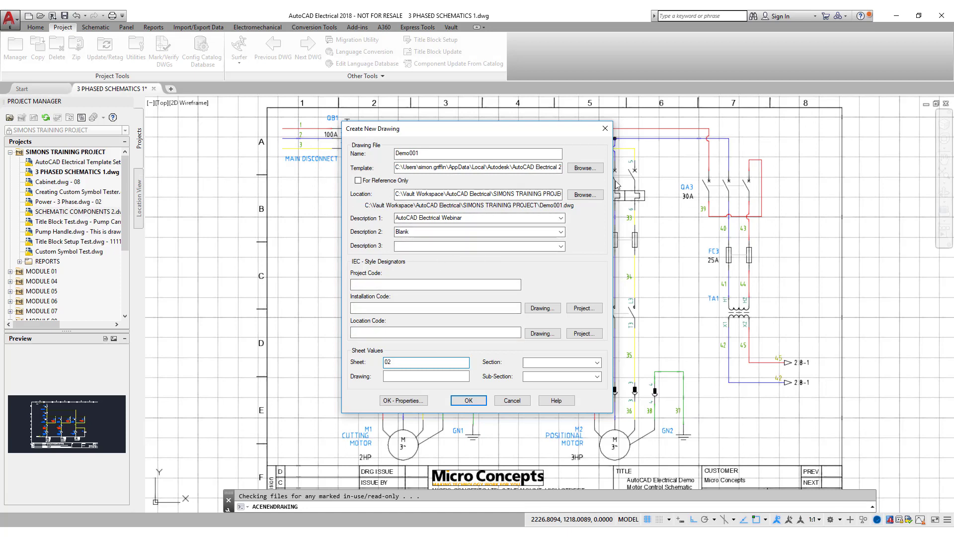
Choose AutoCAD Electrical Template Setup.dwt as the template and create the Demo001 drawing with the project default values applied.
left_click(596, 170)
scroll(333, 275, "down", 10)
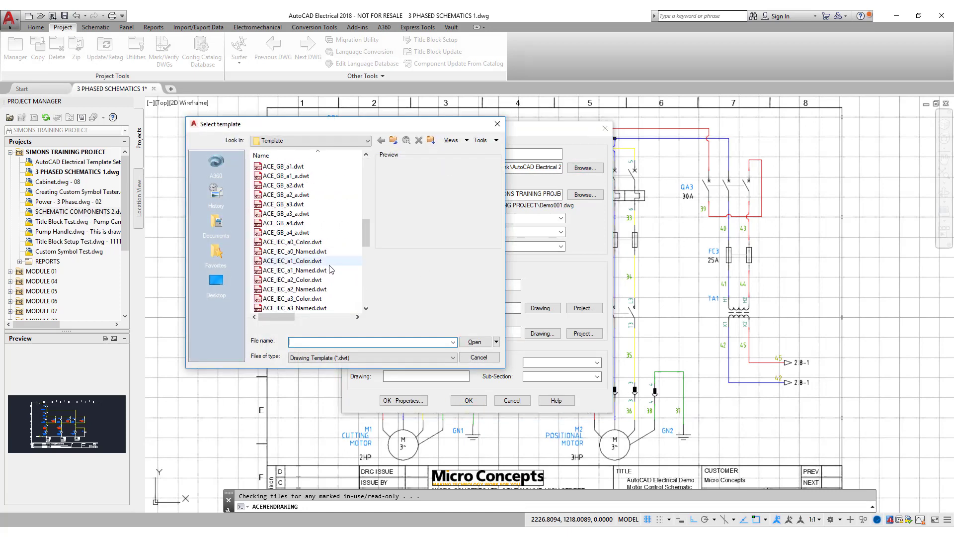
scroll(333, 275, "down", 2)
left_click(308, 260)
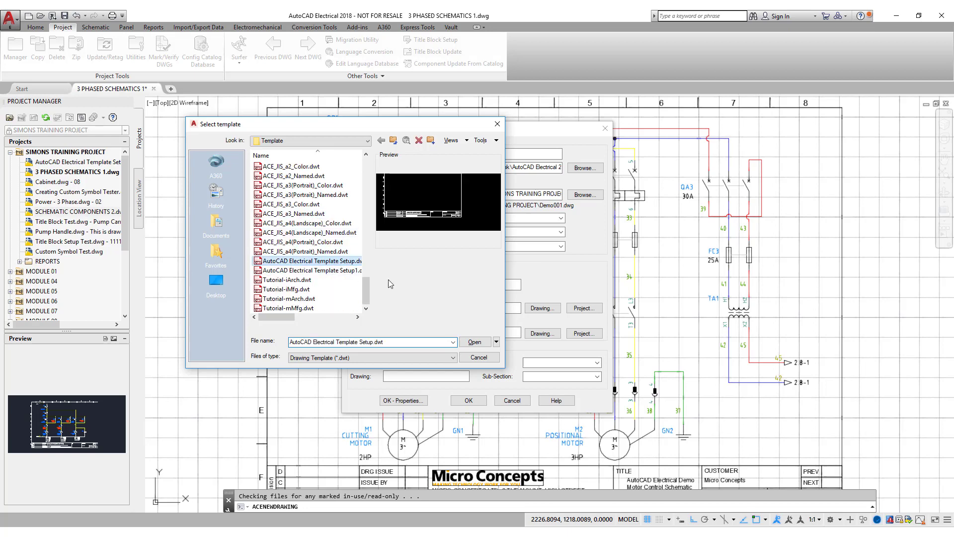
left_click(483, 343)
left_click(468, 400)
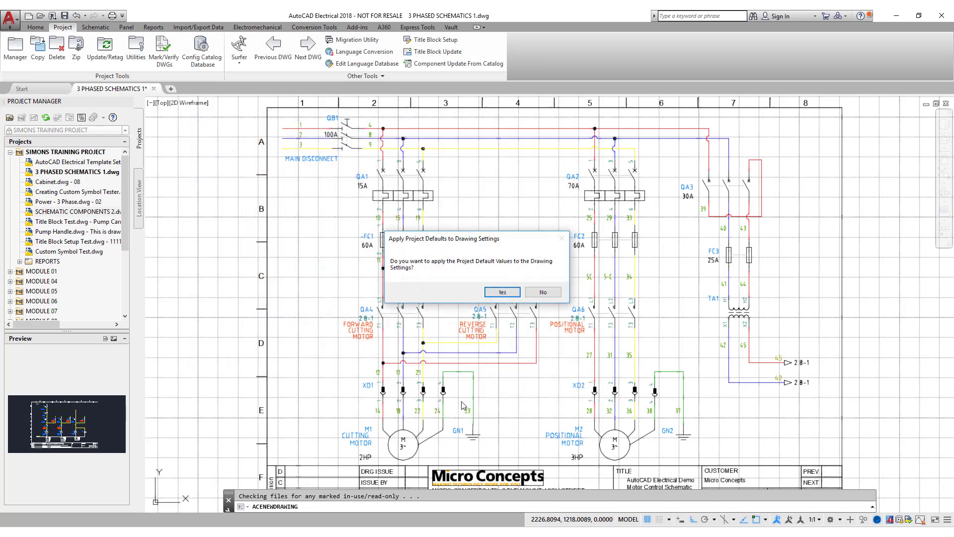
left_click(502, 292)
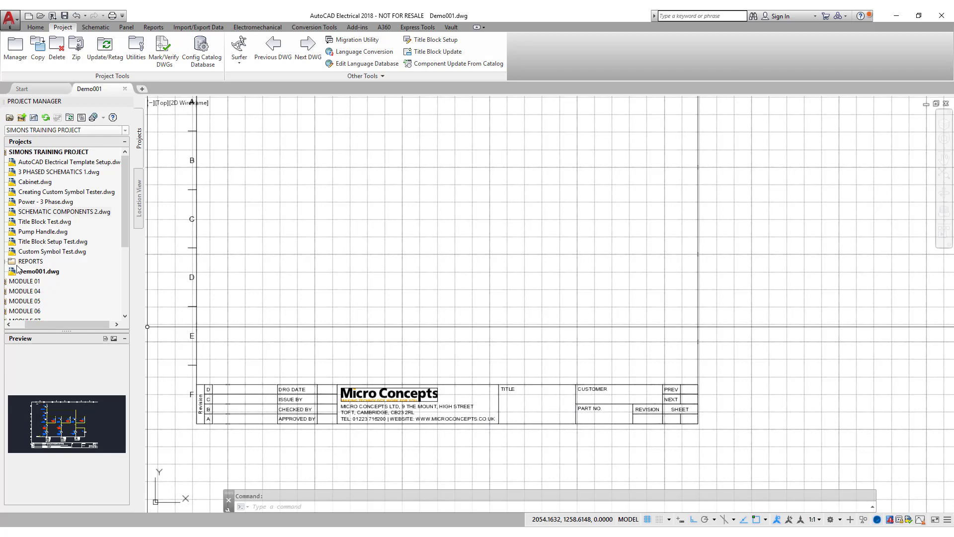
Add Drawing Description 1, Drawing Description 2 and Sheet Number to the values displayed in the project's drawing list.
left_click(82, 117)
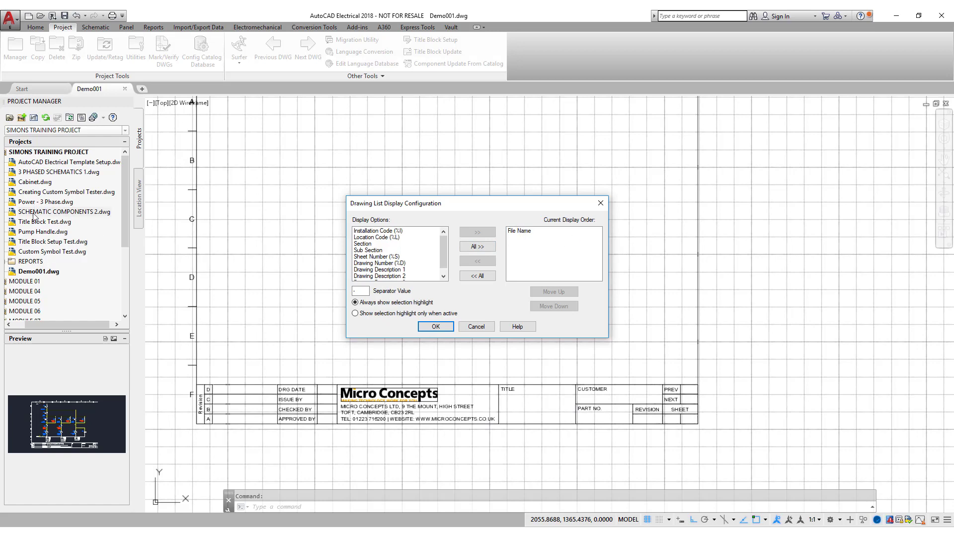
left_click(399, 270)
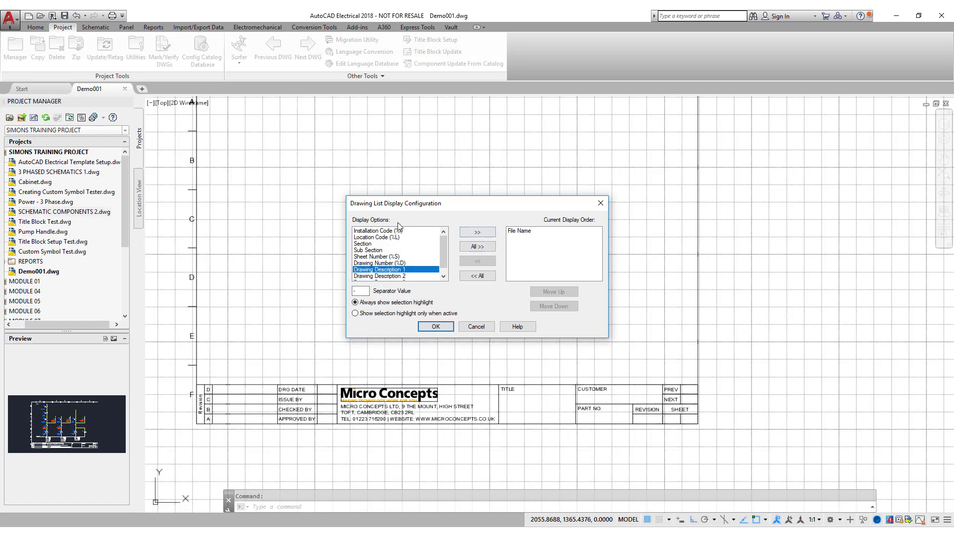
left_click(479, 233)
left_click(395, 270)
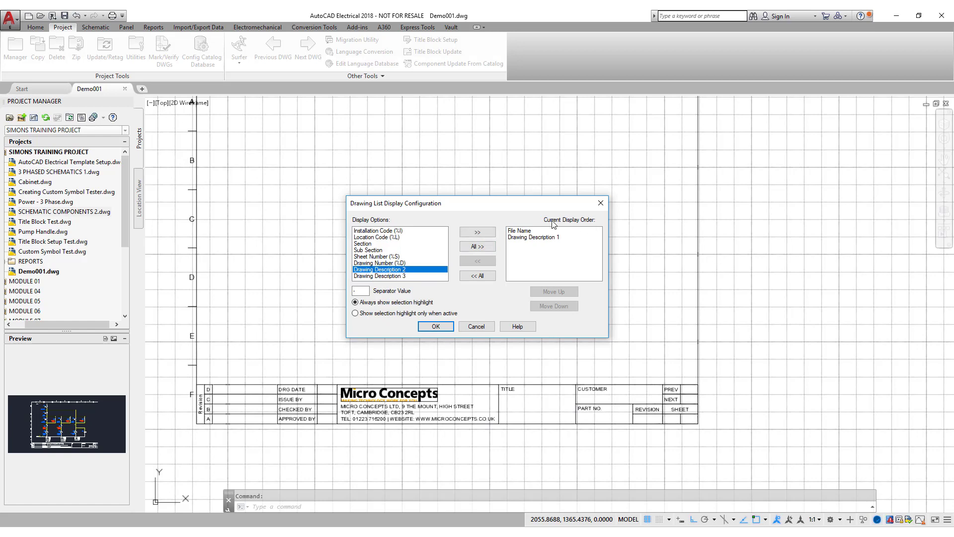
left_click(487, 234)
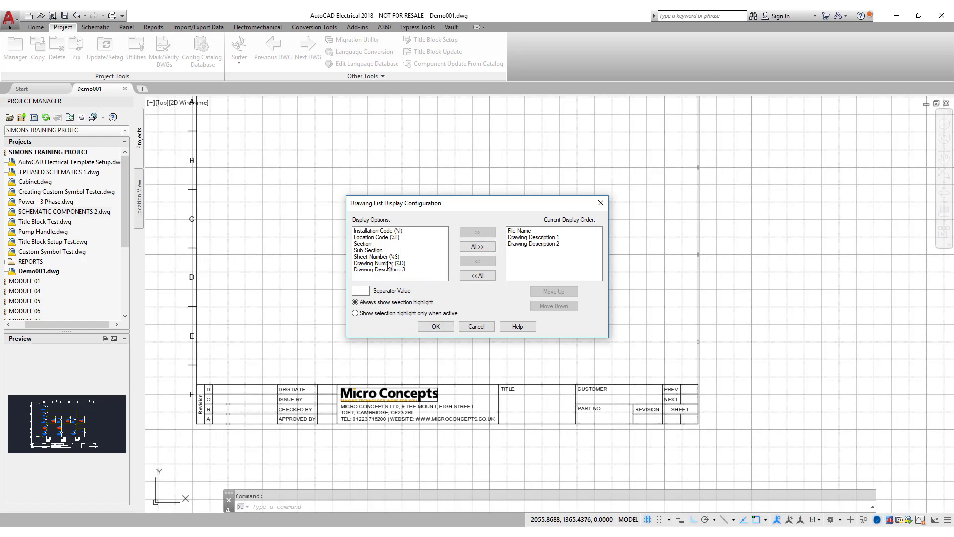
left_click(386, 257)
left_click(477, 232)
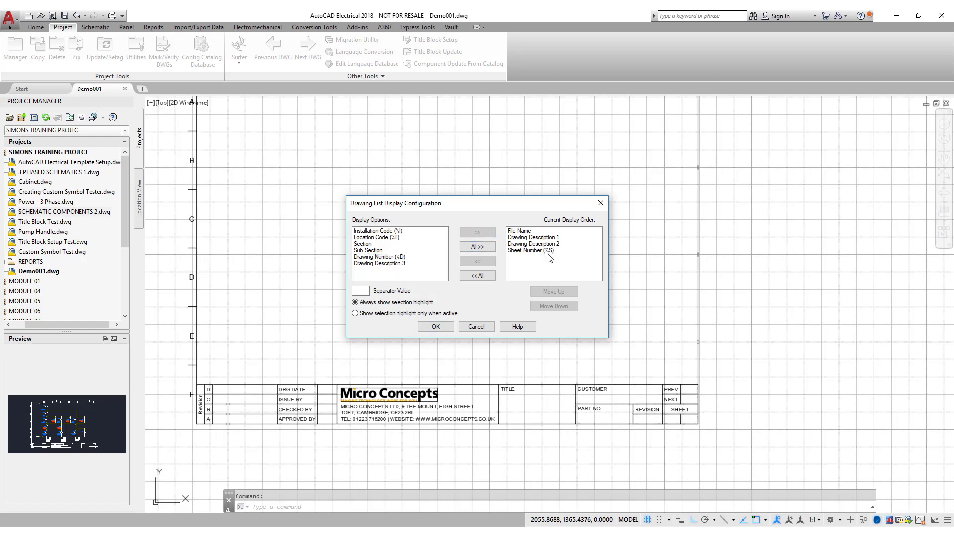
Move Sheet Number to the start of the drawing list's display order, apply it, and review the full list entries.
left_click(546, 250)
left_click(550, 292)
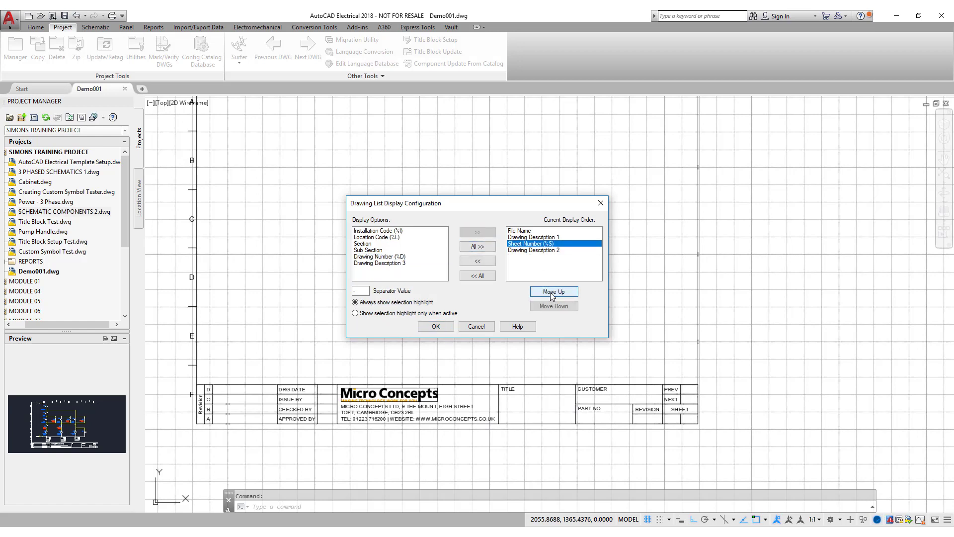
left_click(550, 292)
left_click(549, 292)
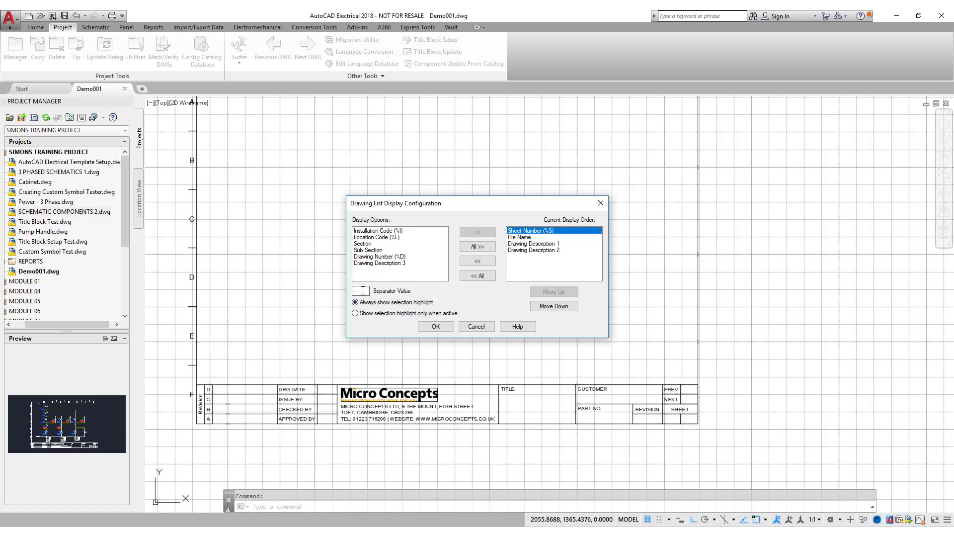
left_click(436, 326)
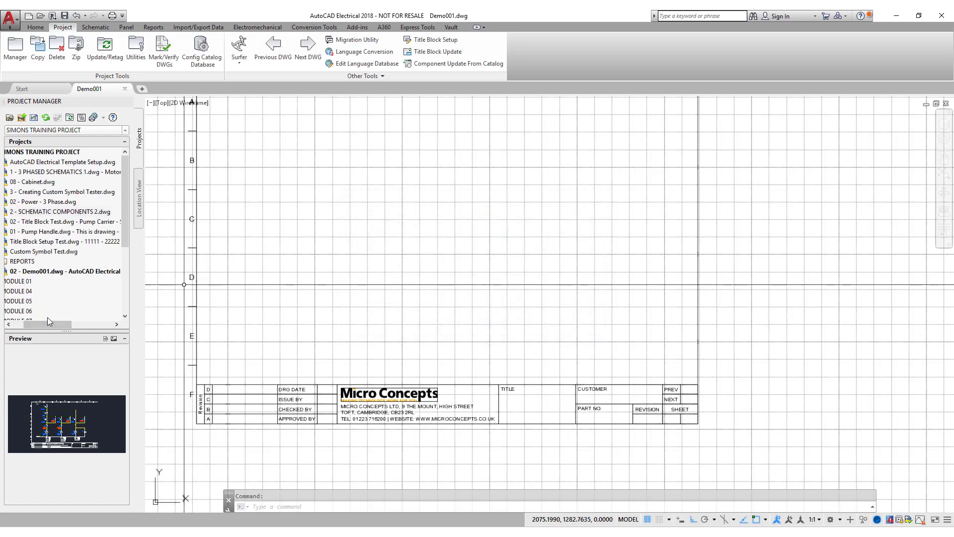
left_click_drag(49, 327, 39, 326)
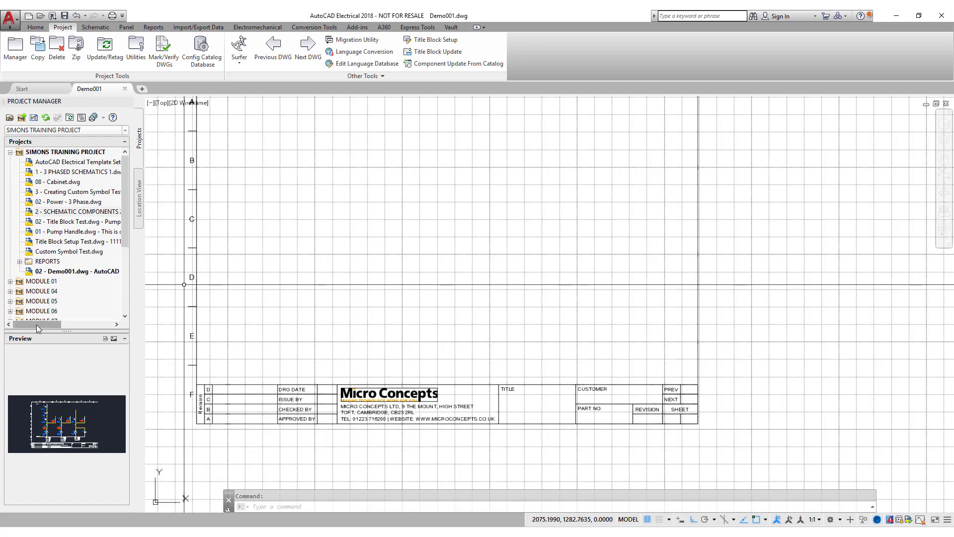
left_click_drag(37, 324, 47, 324)
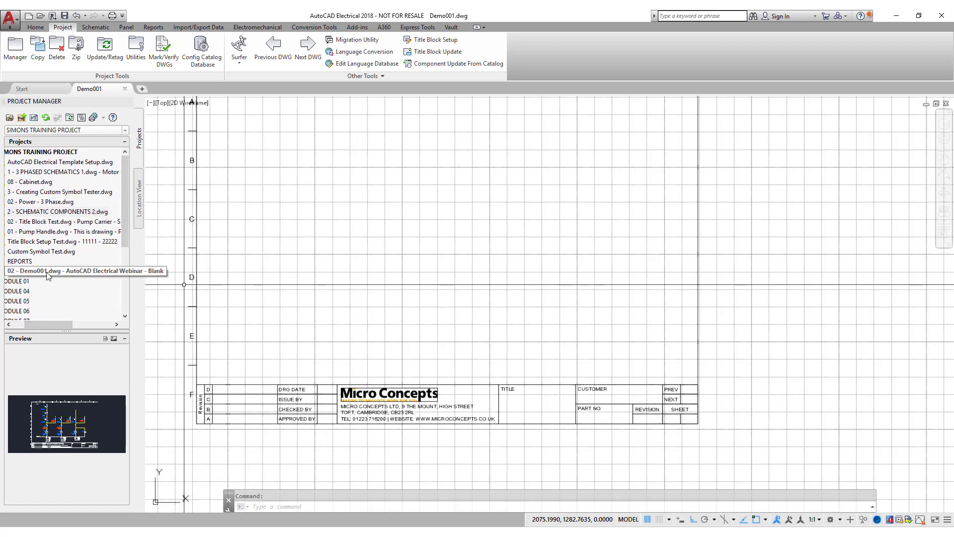
left_click_drag(55, 324, 99, 326)
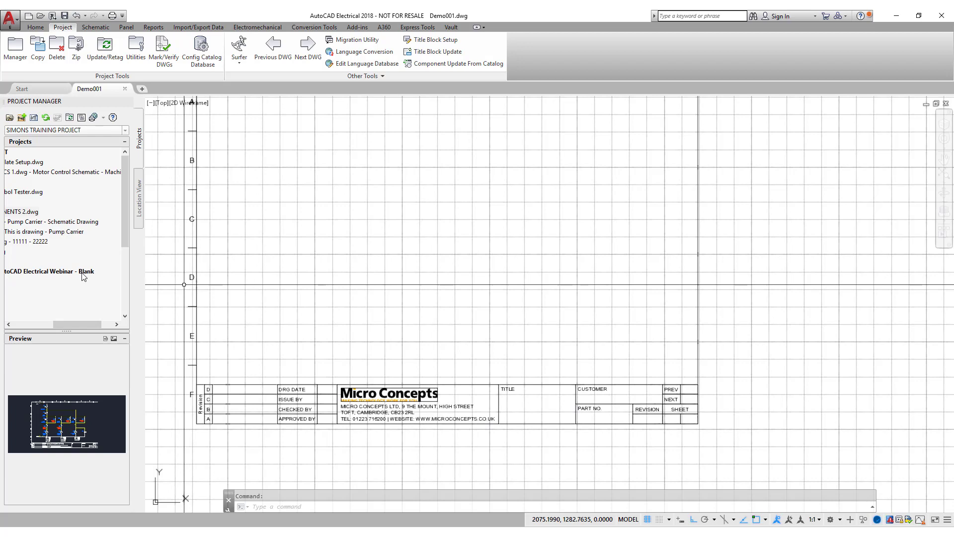
Create a new wire type in Demo001 with wire color Red and size 2.5mm^2.
left_click(95, 28)
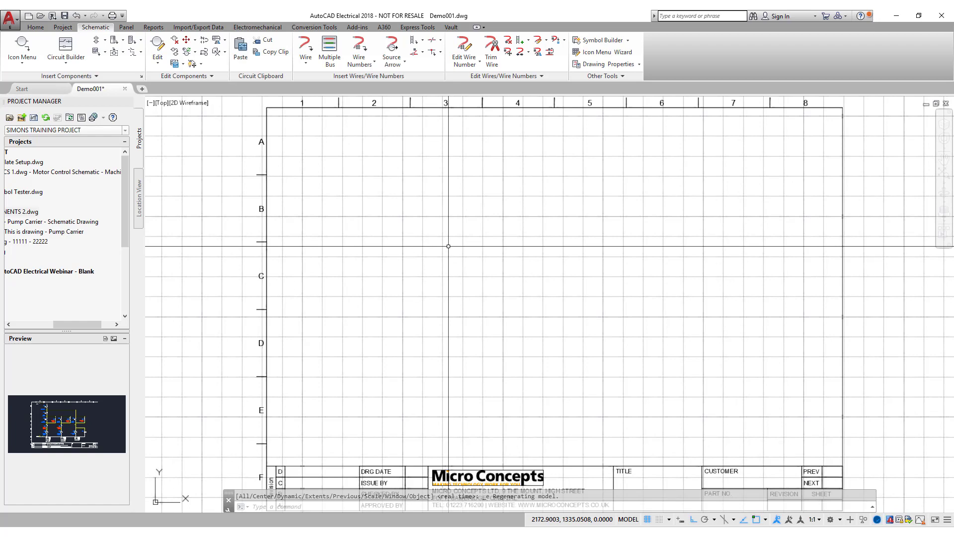
left_click(538, 41)
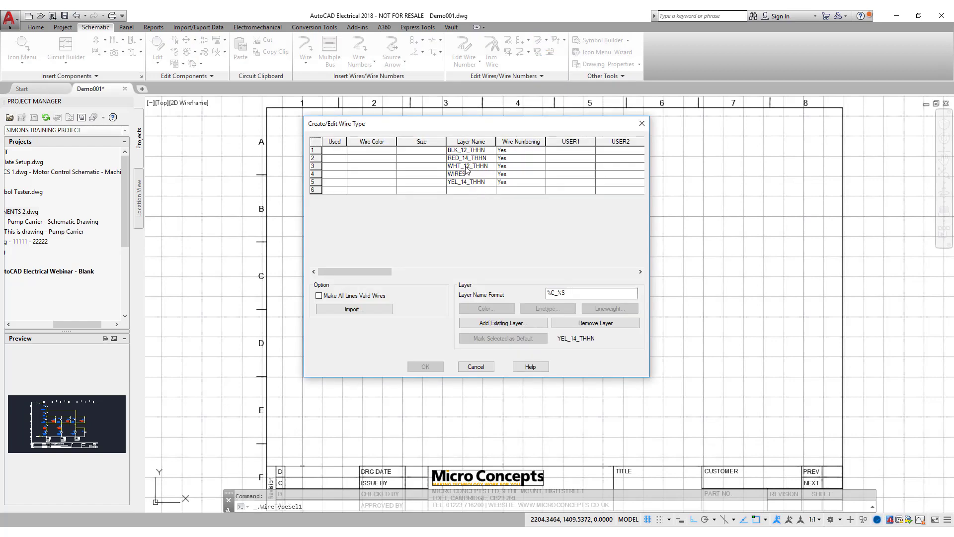
left_click(377, 192)
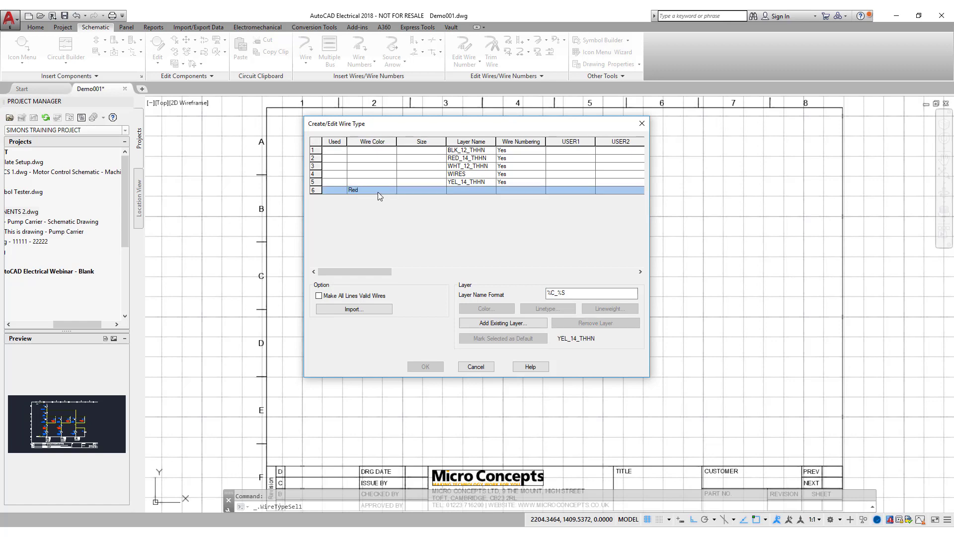
key("Tab")
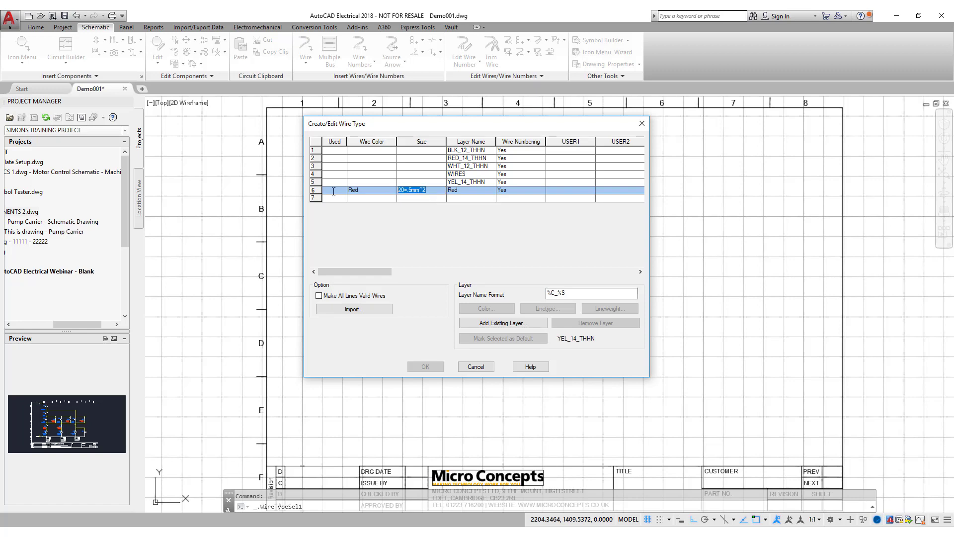
type("2.5")
Check the wire numbering choices for the new wire type and the file types available for importing wire types.
left_click(519, 191)
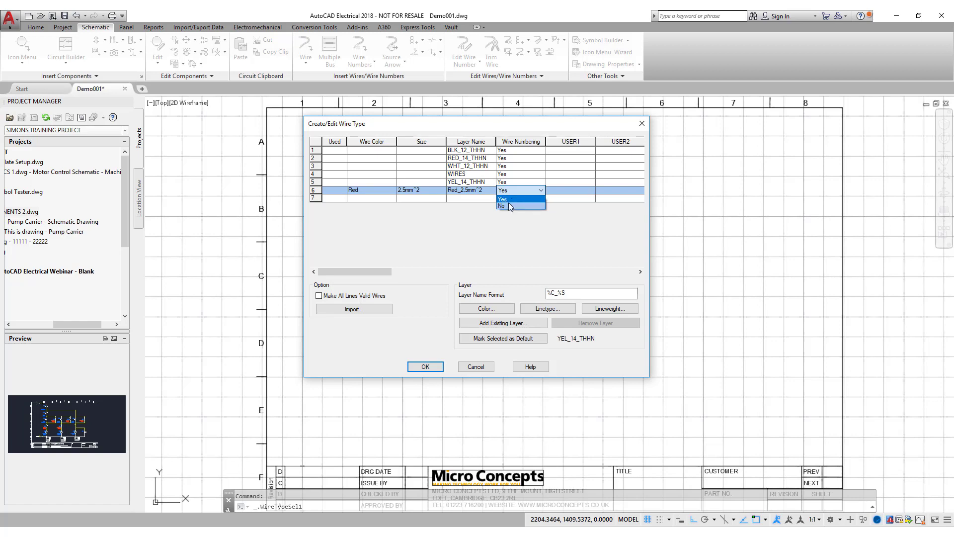
left_click(436, 243)
left_click(378, 313)
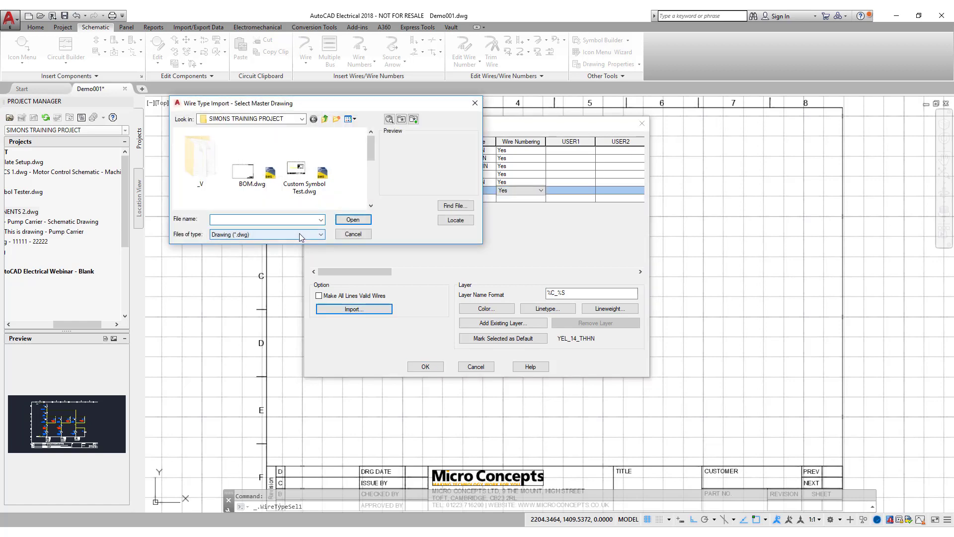
left_click(300, 236)
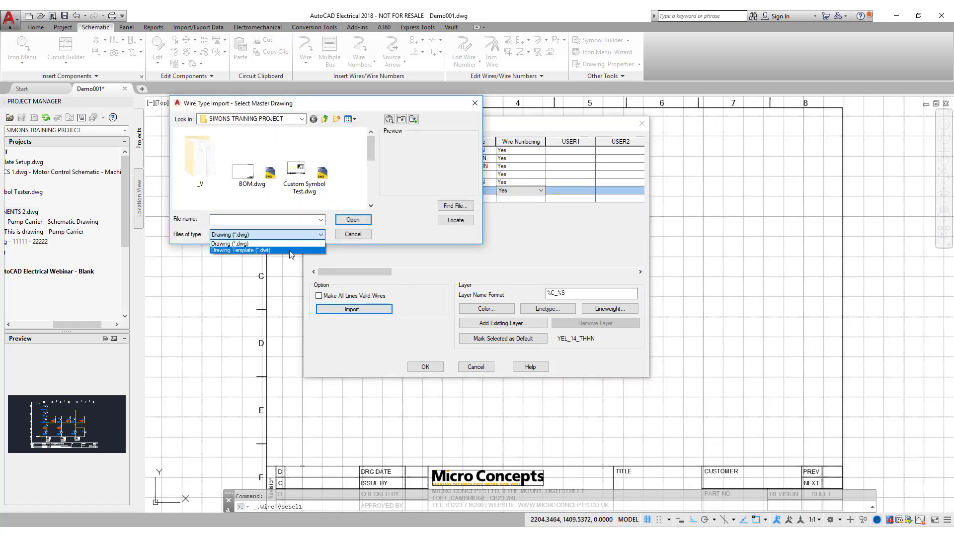
left_click(361, 235)
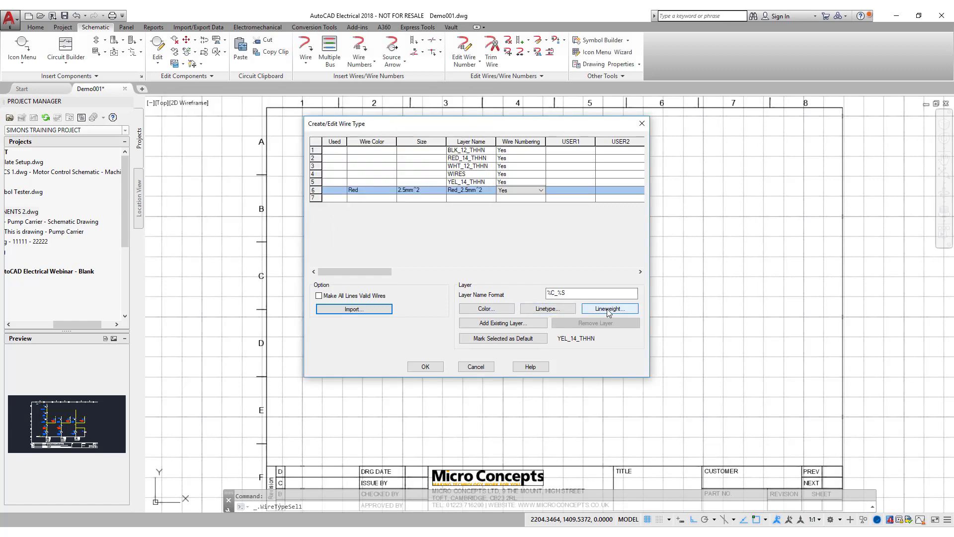
Set the layer color of the Red_2.5mm^2 wire type to red.
left_click(494, 310)
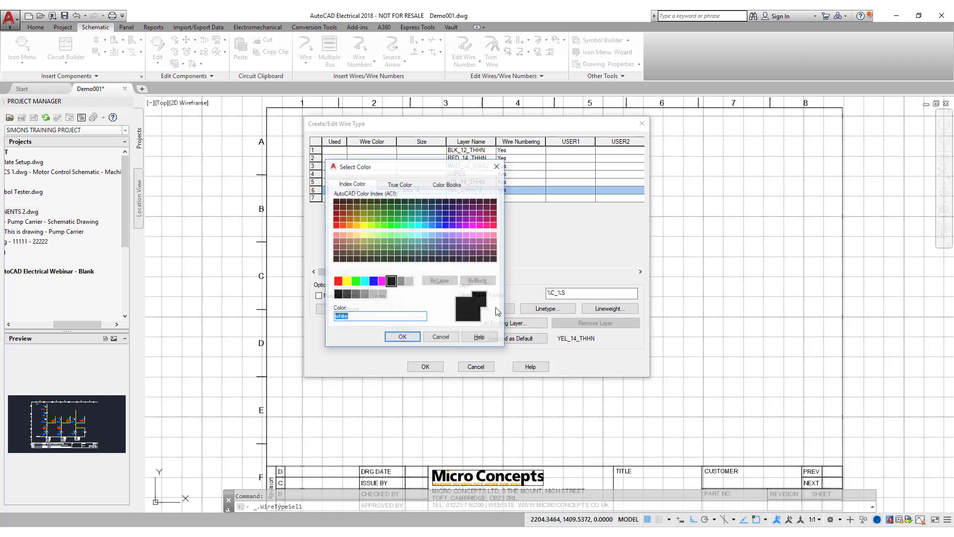
left_click(338, 281)
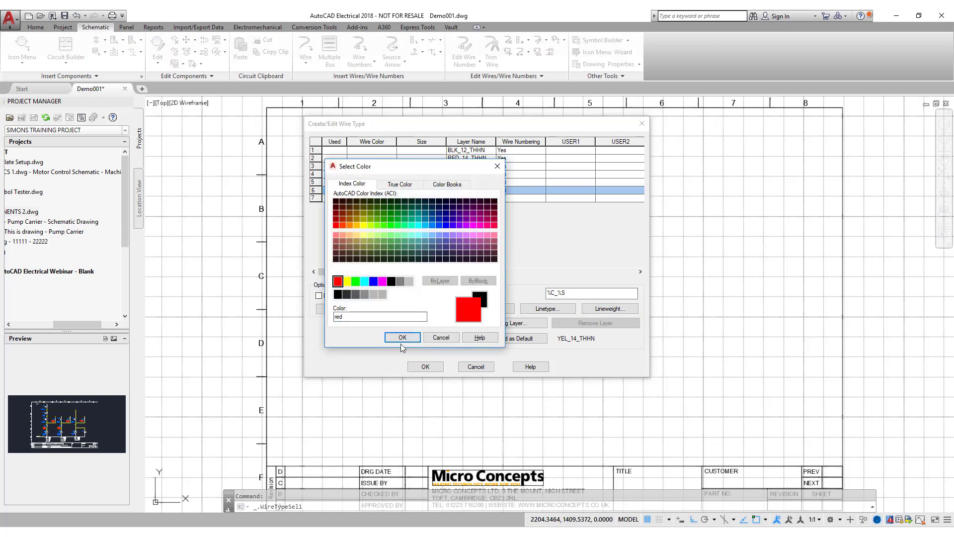
left_click(402, 338)
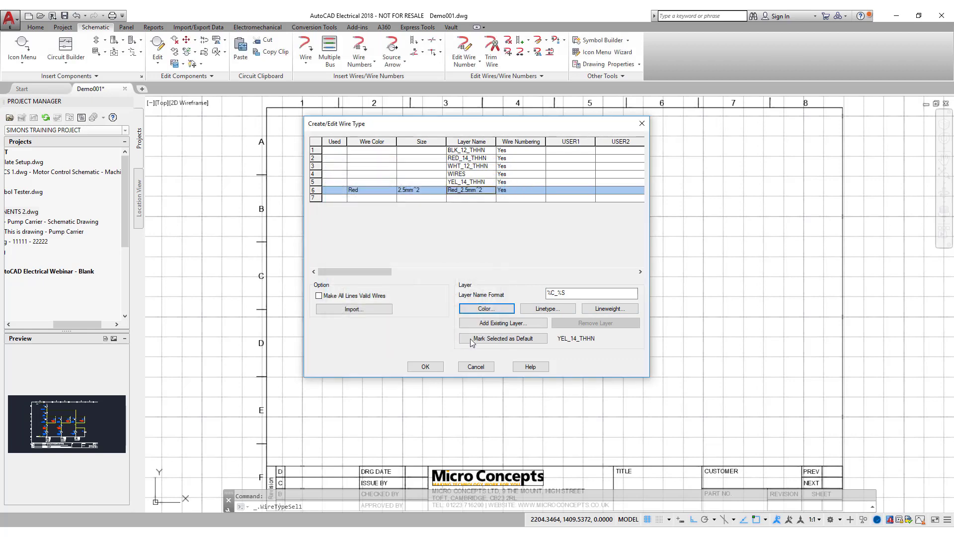
Try Red_2.5mm^2, YEL_14_THHN and WIRES in turn as the default wire type.
left_click(510, 342)
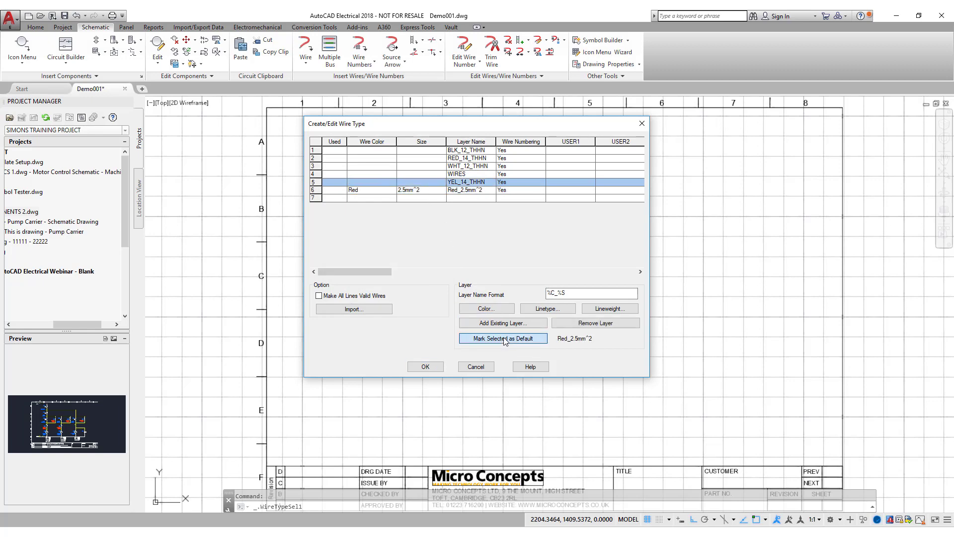
left_click(505, 341)
left_click(462, 174)
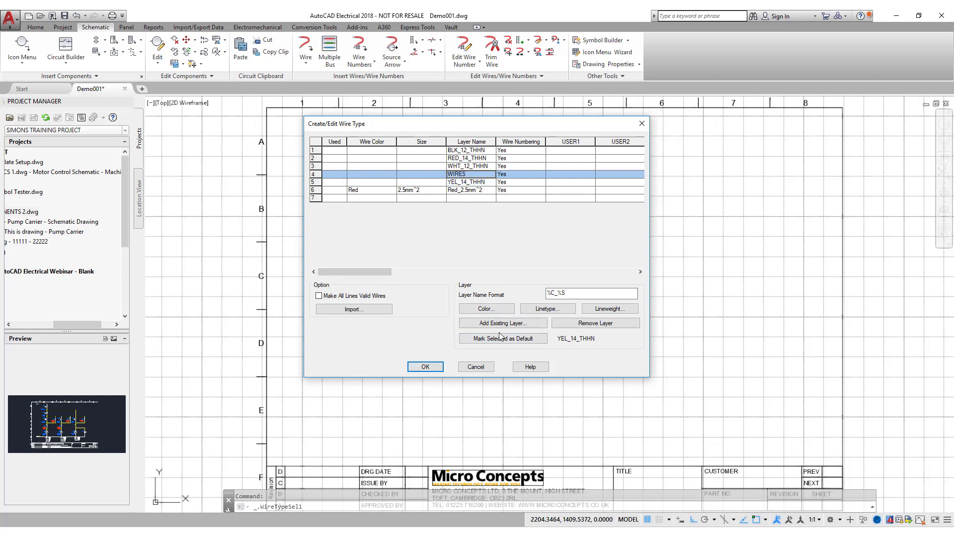
left_click(500, 337)
left_click(457, 184)
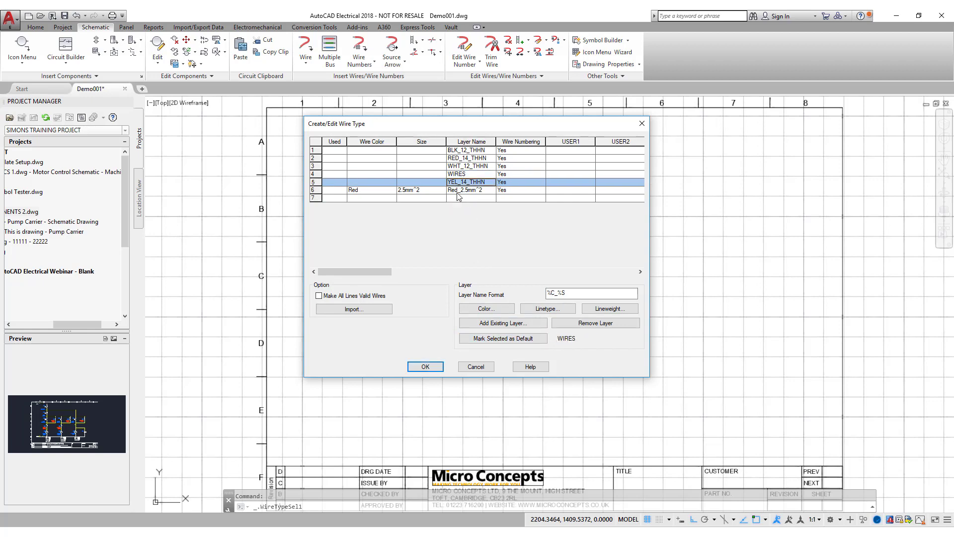
Make Red_2.5mm^2 the default wire type and accept the wire type settings.
left_click(458, 192)
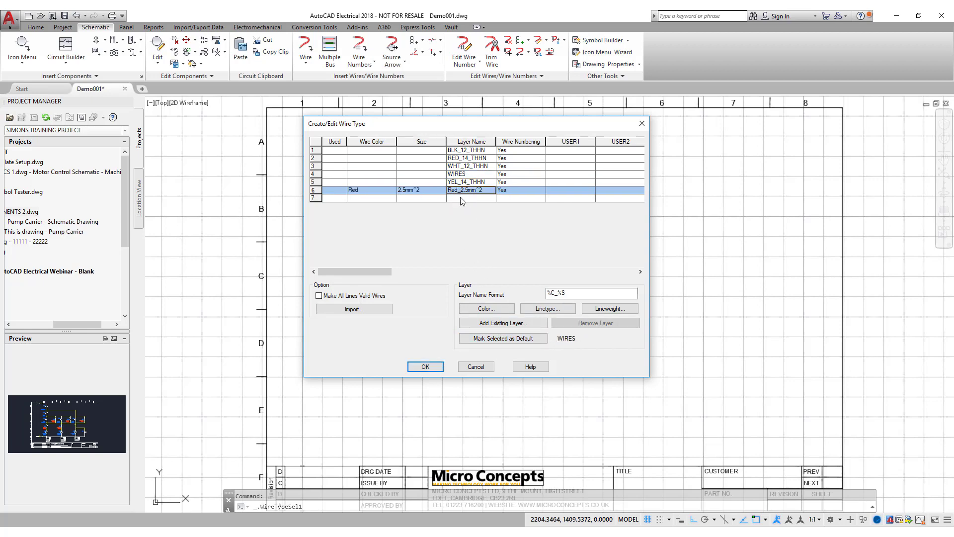
left_click(499, 341)
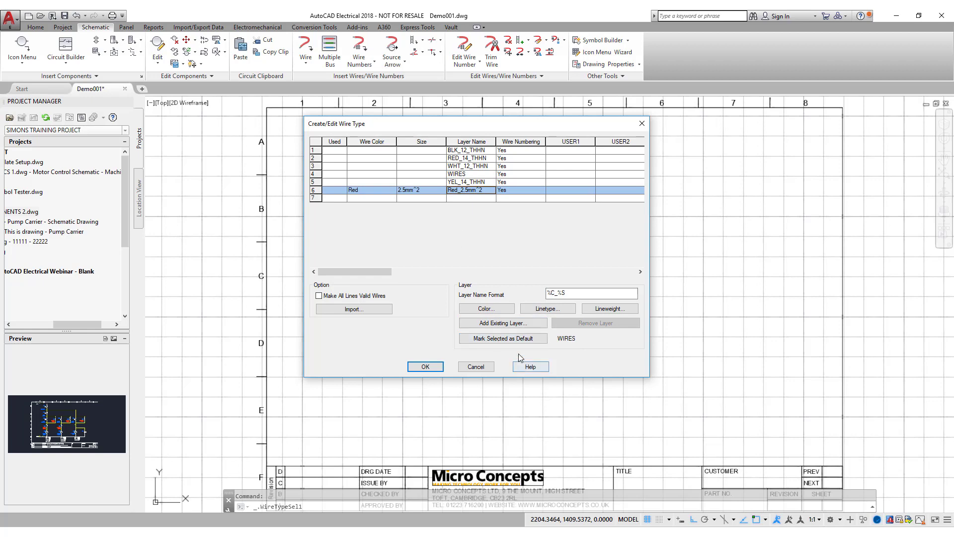
left_click(426, 367)
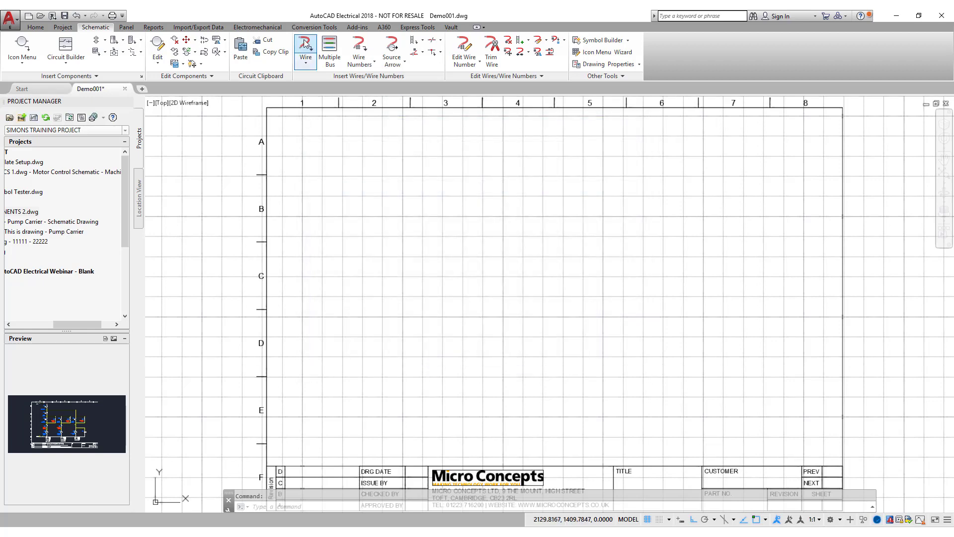
Draw two parallel horizontal wires across columns 5 to 7, one in row A and one in row D.
left_click(541, 157)
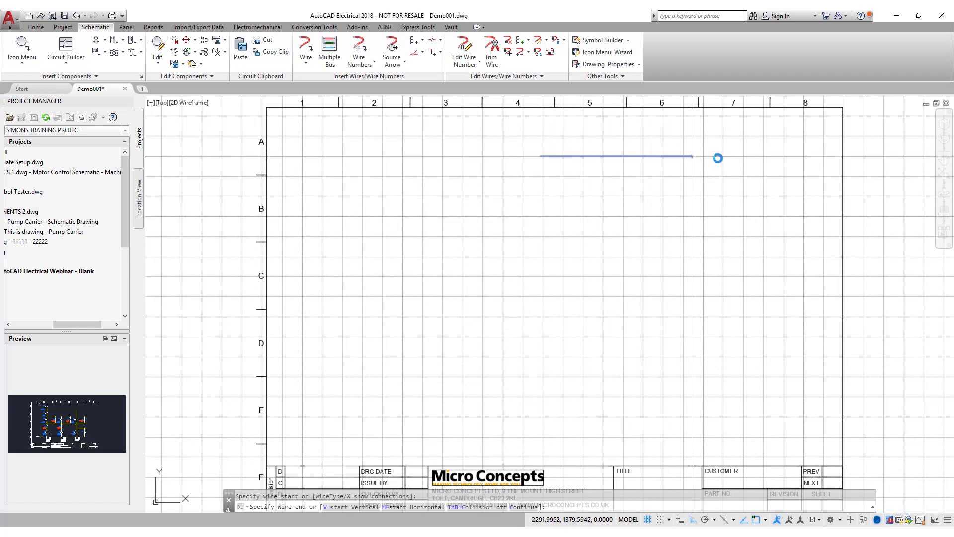
left_click(786, 156)
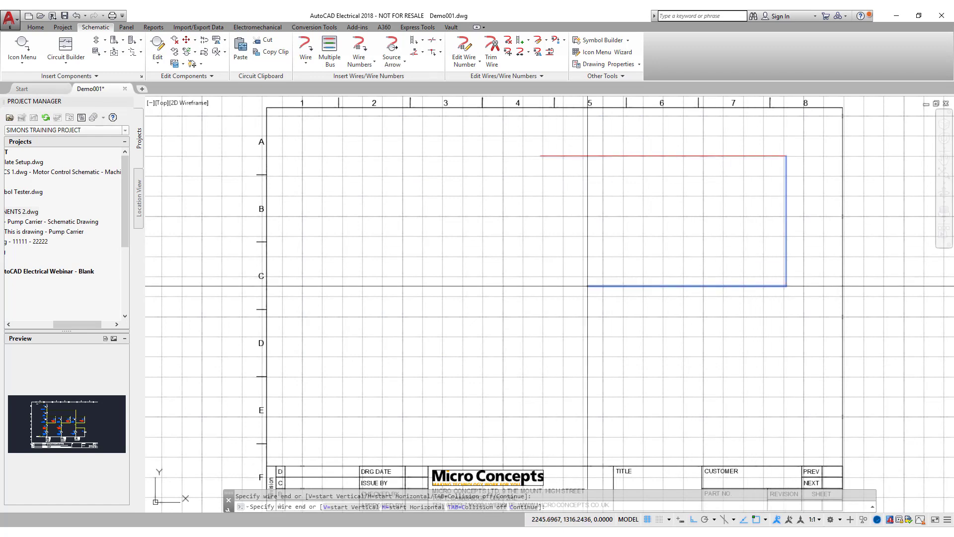
left_click(544, 363)
left_click(787, 358)
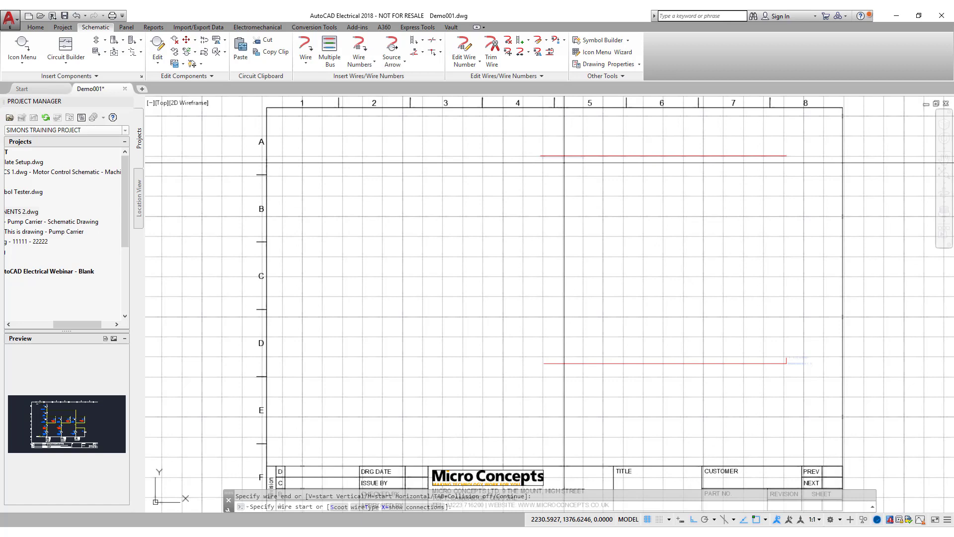
Connect the two horizontal wires with two vertical wires, one in column 5 and one in column 7.
left_click(306, 45)
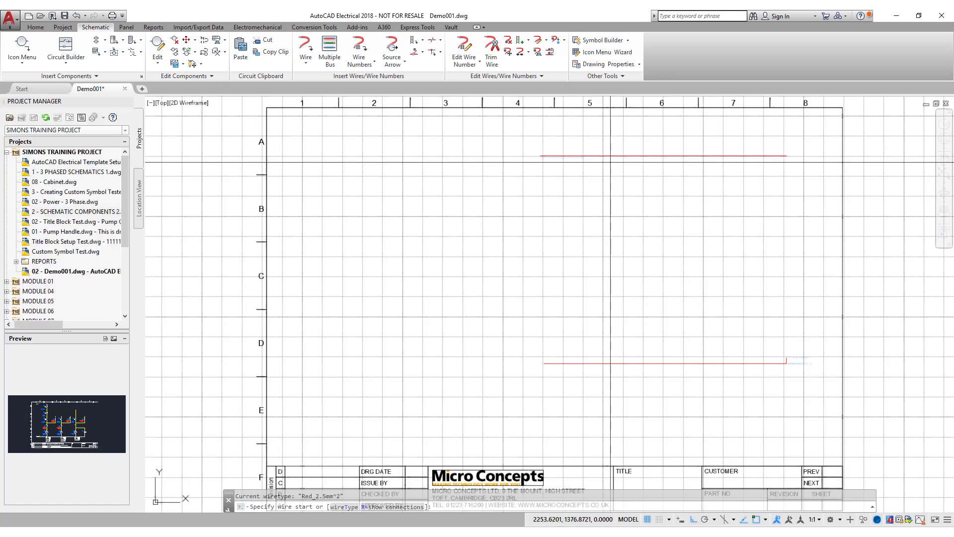
left_click(590, 155)
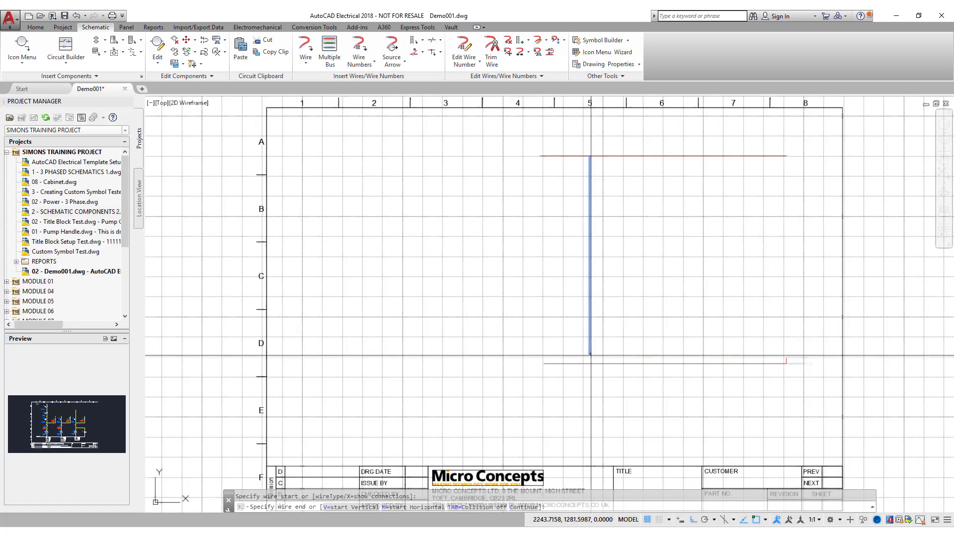
left_click(589, 363)
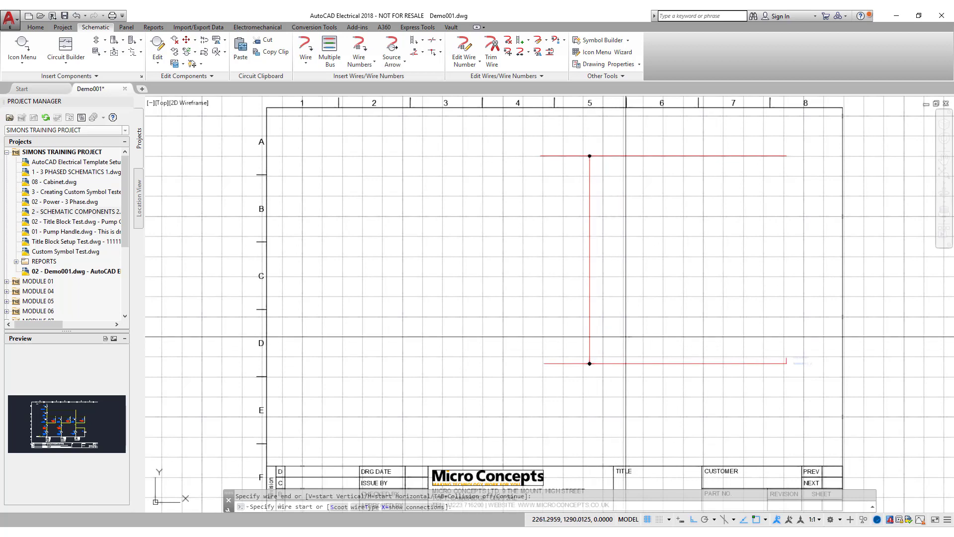
scroll(591, 147, "up", 3)
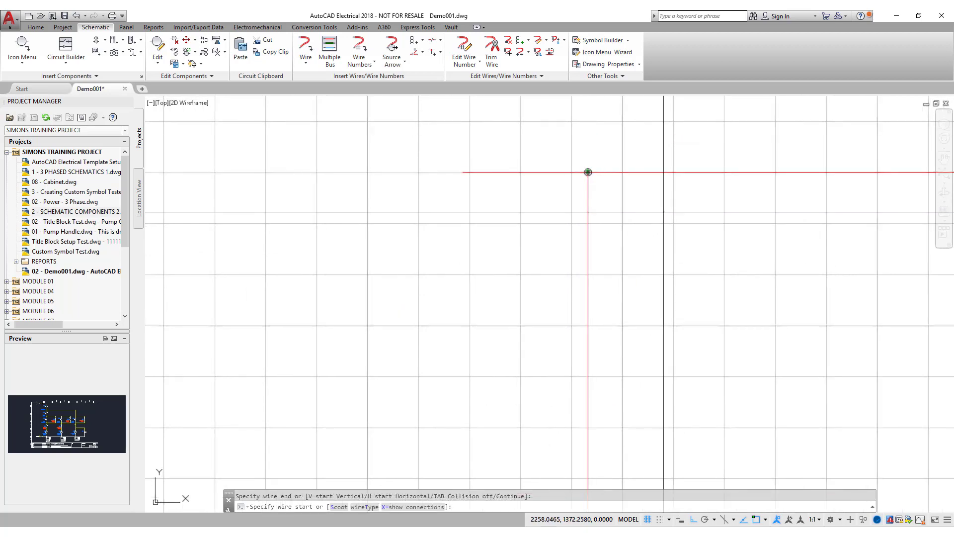
scroll(651, 224, "down", 6)
scroll(672, 234, "up", 4)
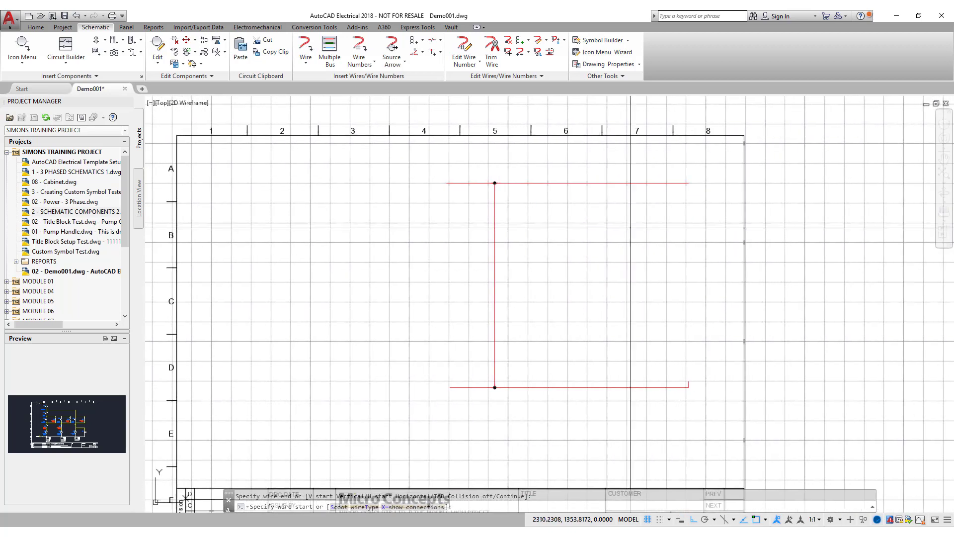
left_click(648, 183)
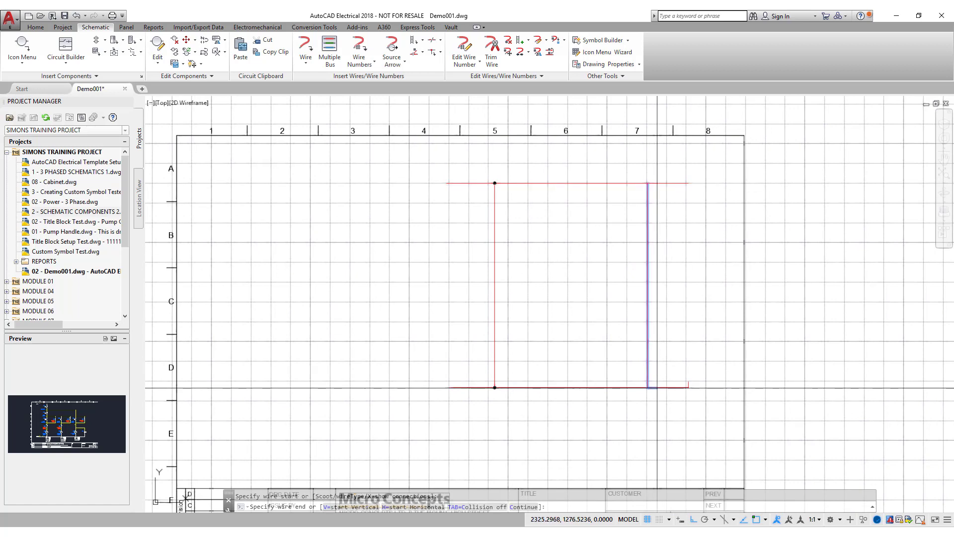
left_click(647, 387)
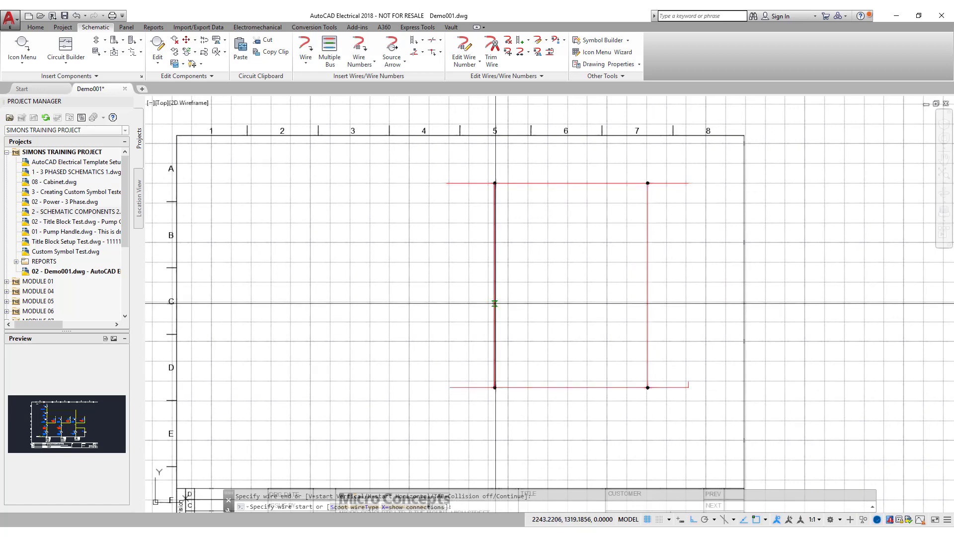
Join the two vertical wires with a stepped wire that rises in column 6, and end the wire command.
left_click(495, 302)
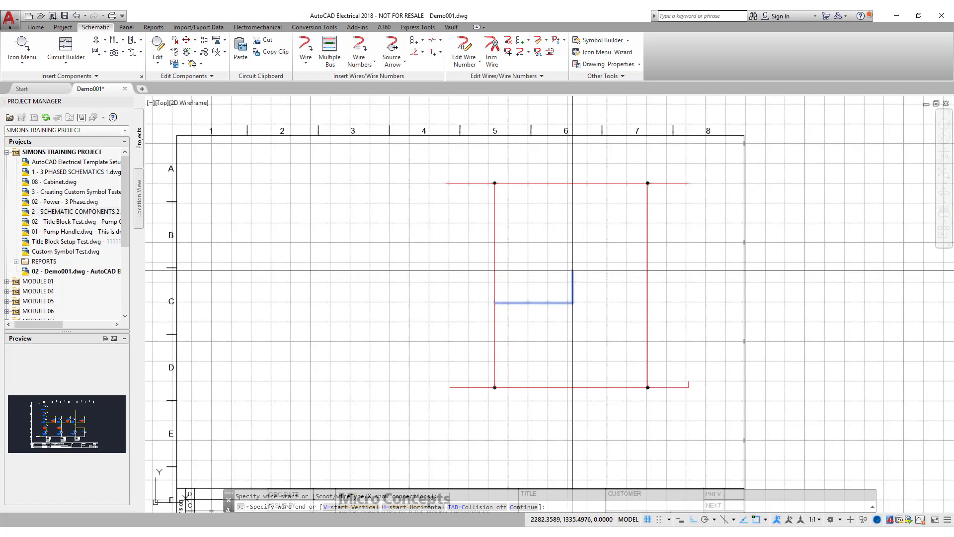
left_click(648, 247)
key("Escape")
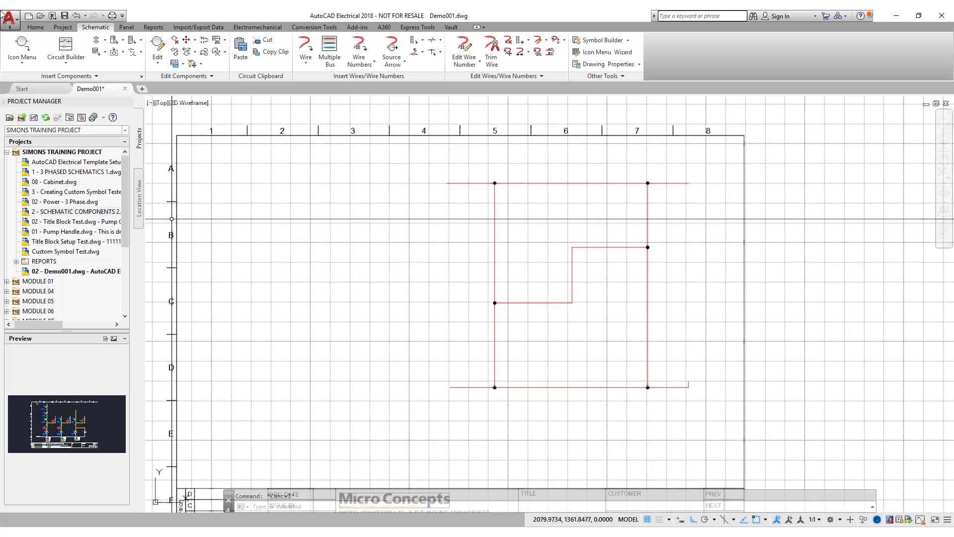
Browse the IEC 60617 schematic symbols for component insertion, including custom symbols, push buttons, selector switches and breakers/disconnects.
left_click(22, 45)
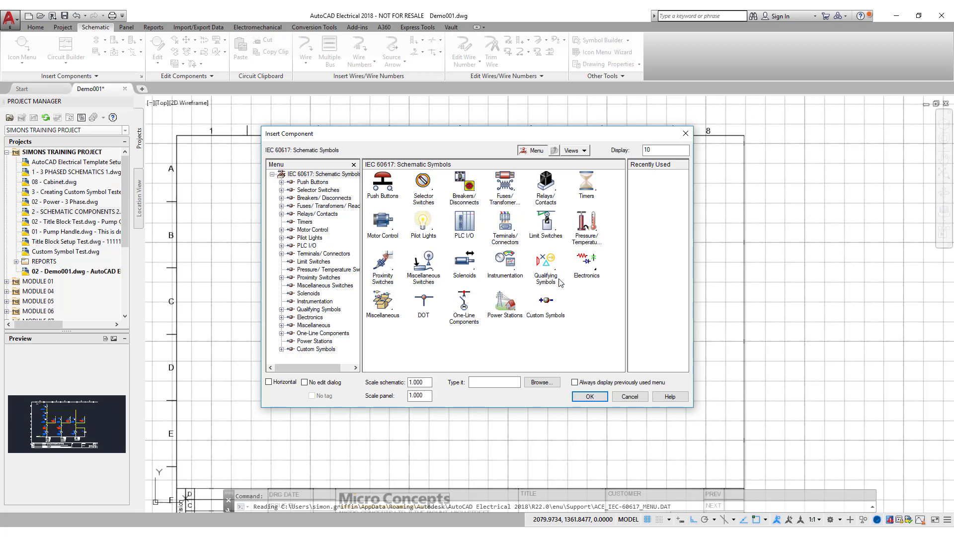
left_click(549, 307)
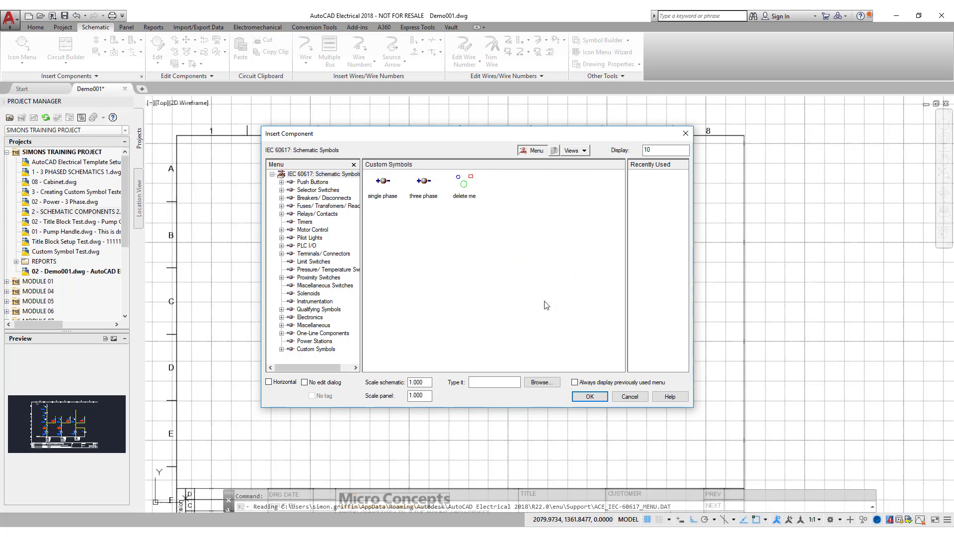
left_click(554, 150)
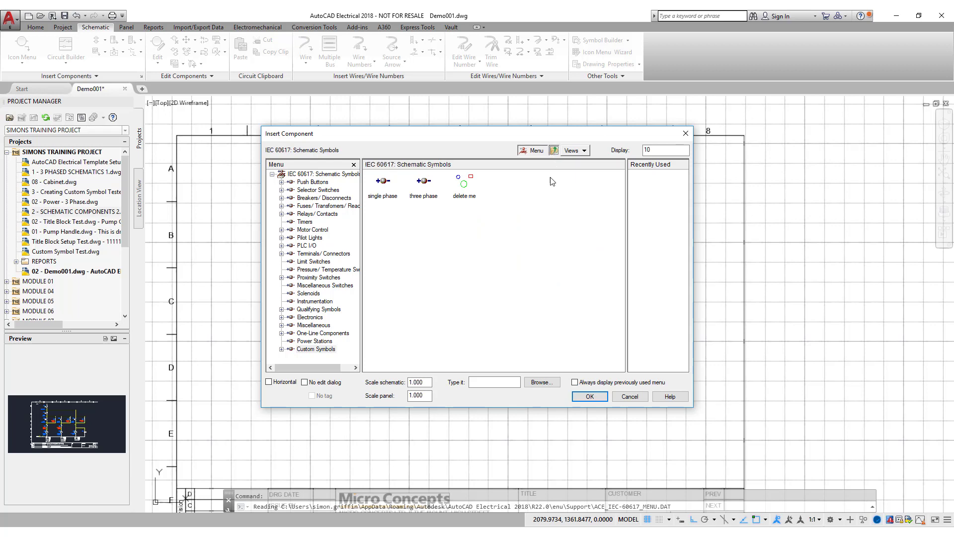
left_click(316, 175)
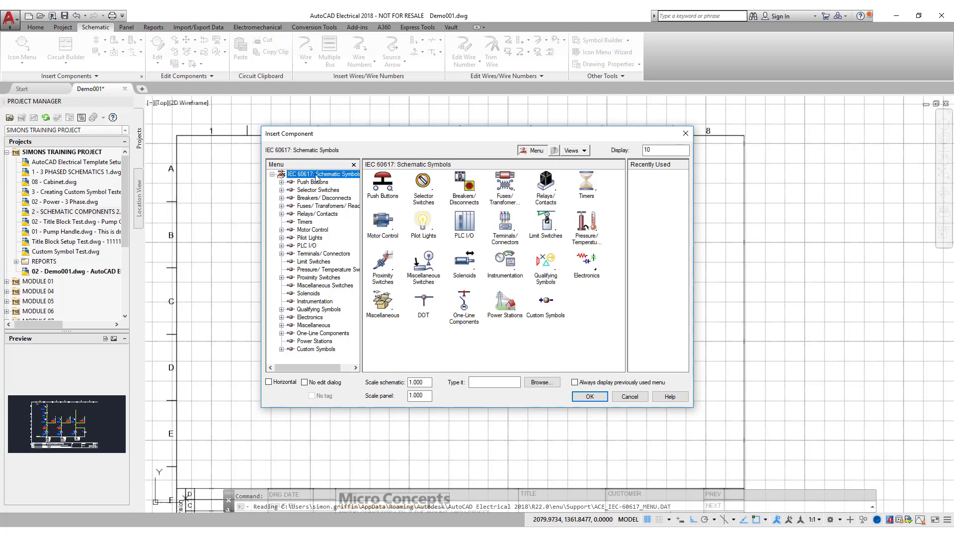
left_click(315, 182)
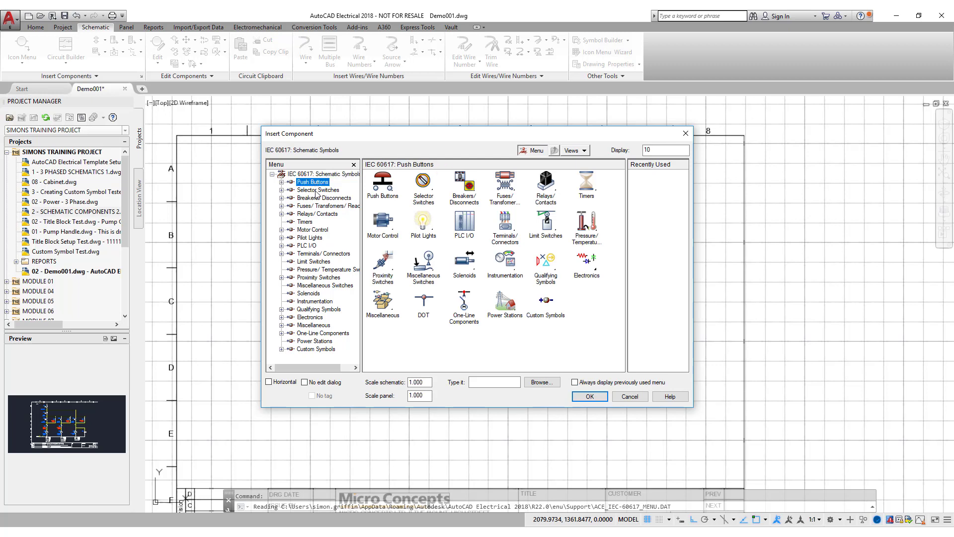
left_click(315, 191)
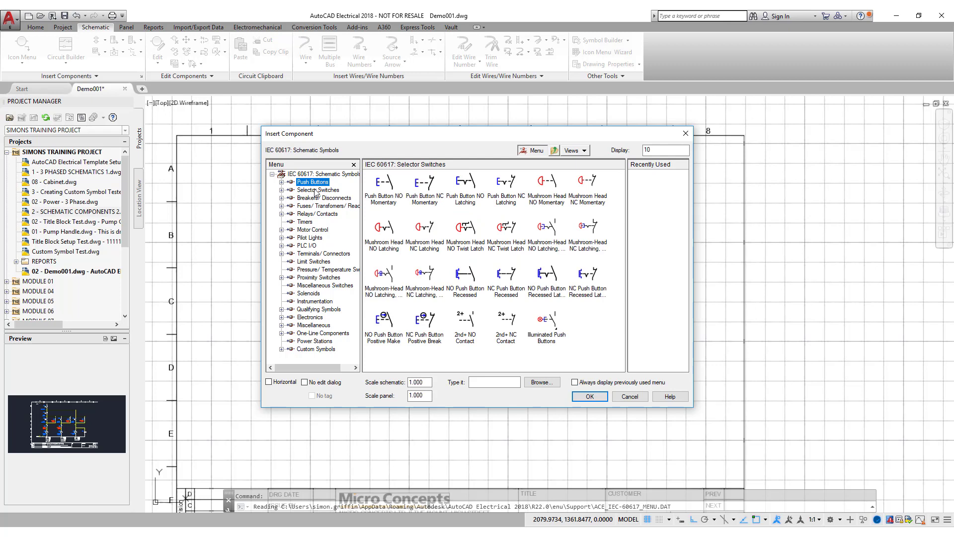
left_click(324, 195)
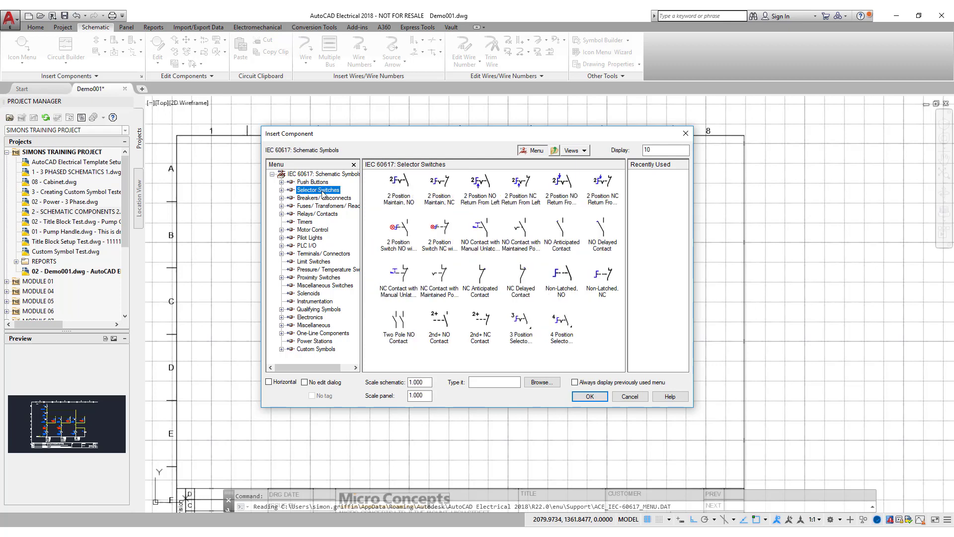
left_click(321, 199)
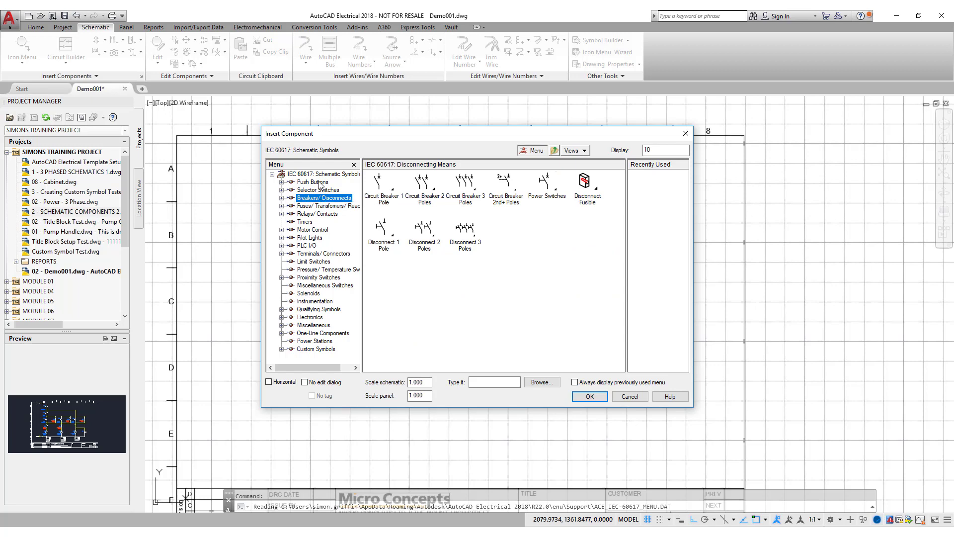
Insert a Push Button NO Momentary symbol on the vertical segment of the stepped wire in column 6.
left_click(320, 183)
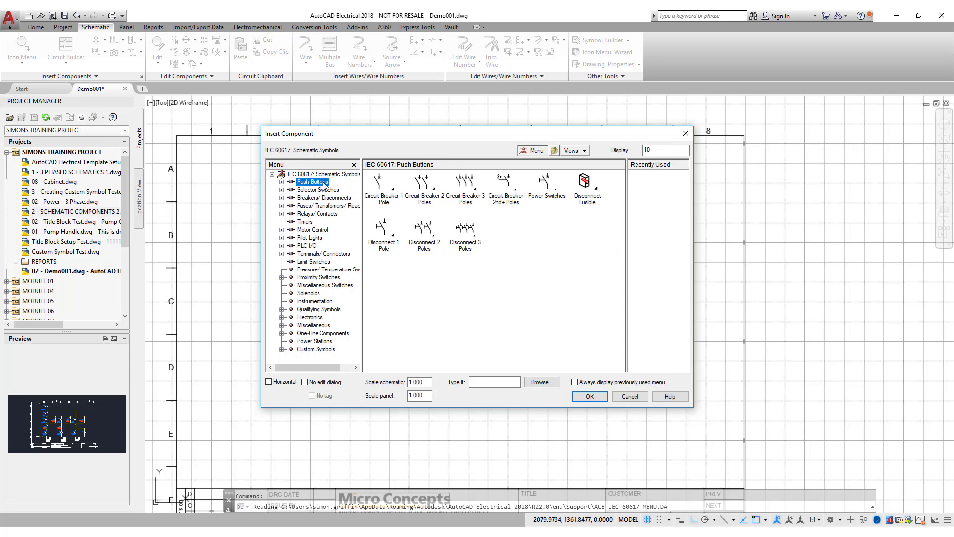
left_click(389, 201)
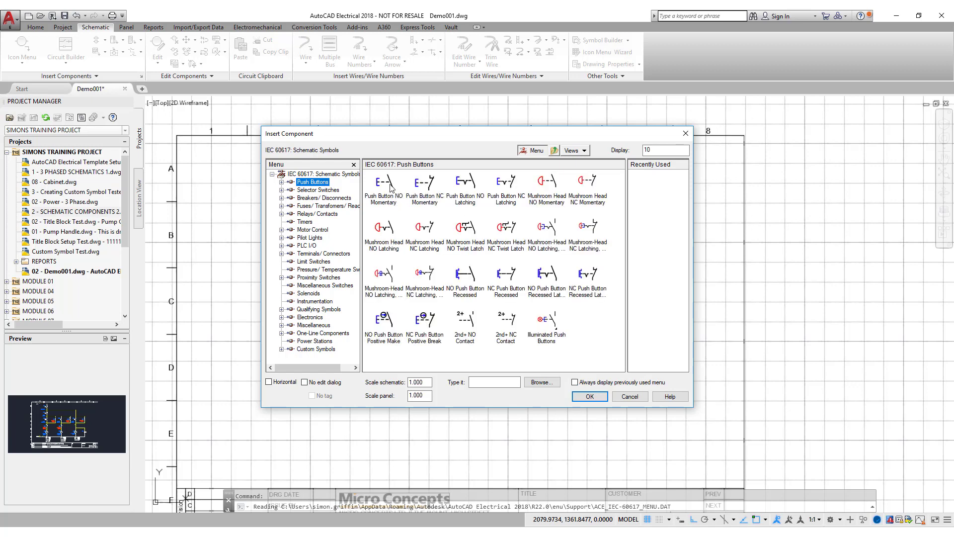
left_click(404, 199)
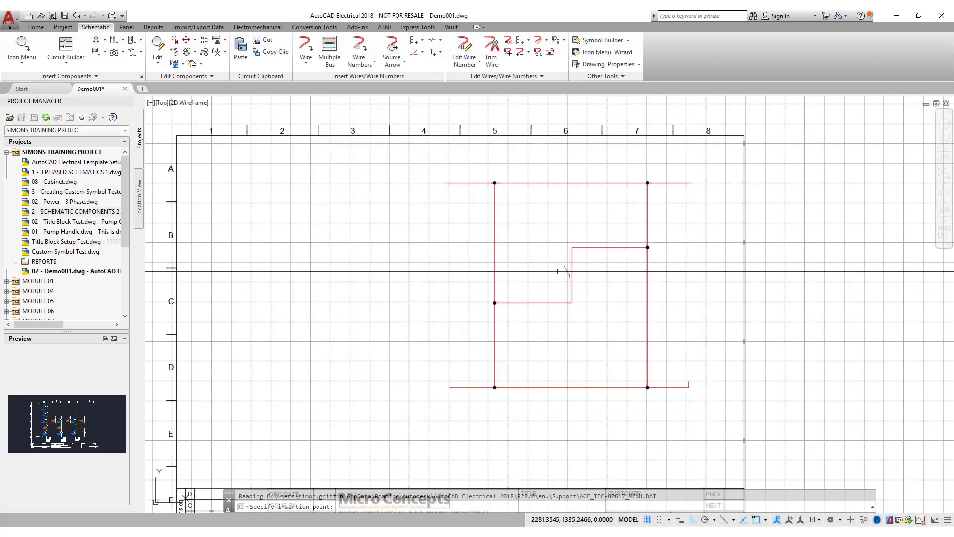
left_click(572, 272)
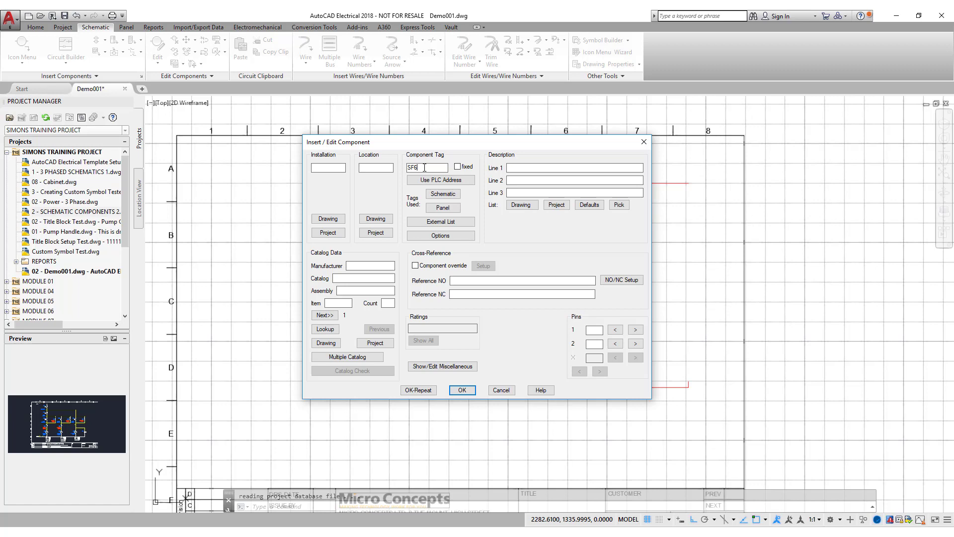
Describe the push button as "Push Button" on line 1 and "Momentary" on line 2.
left_click_drag(432, 167, 404, 171)
left_click(521, 167)
type("Push Button")
key("Tab")
Look up the push button's catalog data and assign part 800H-BR6B from manufacturer AB.
left_click(326, 329)
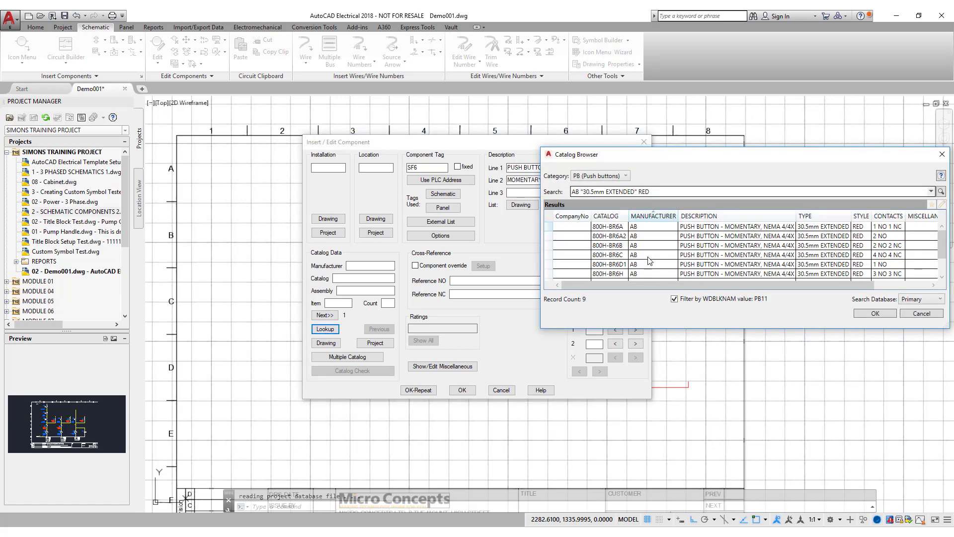
left_click(644, 246)
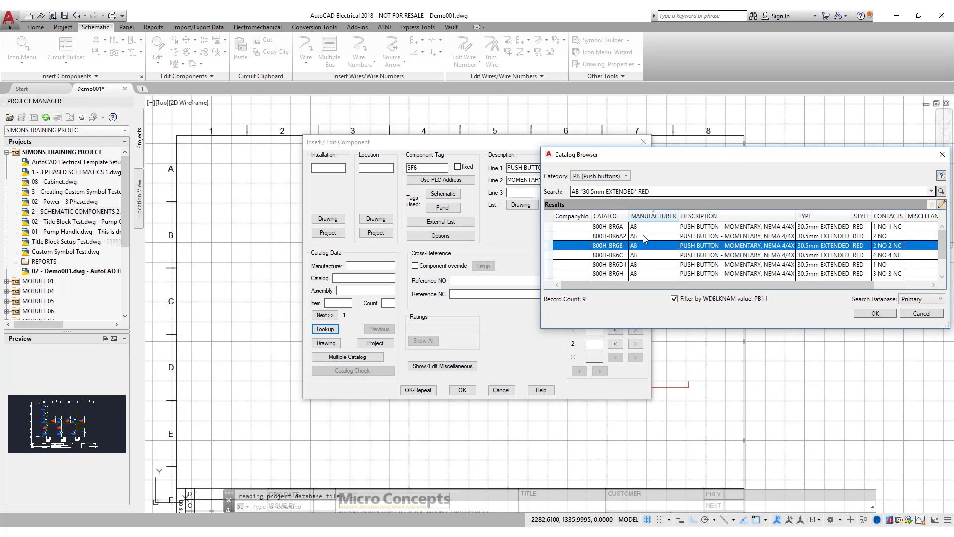
left_click(872, 315)
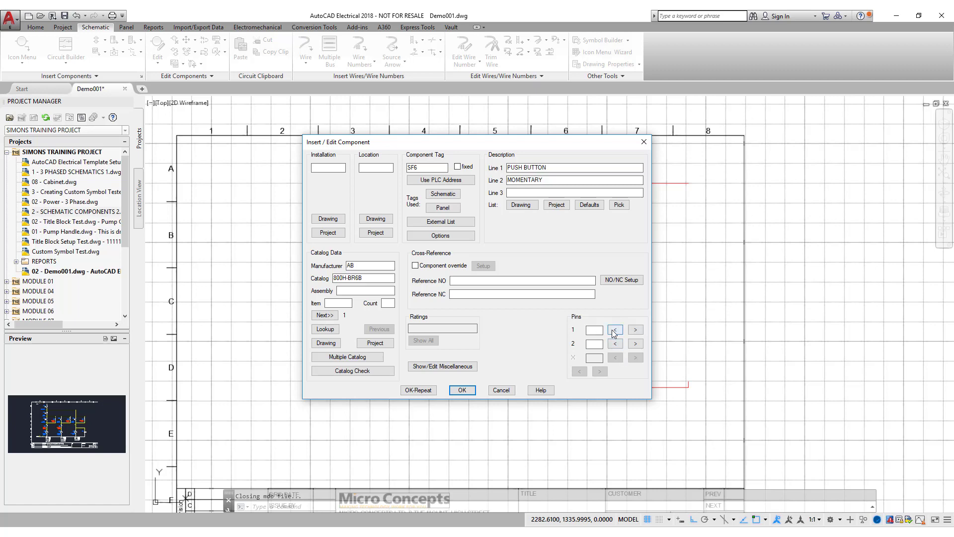
Set the push button's pin 1 to X1 and pin 2 to Y2, and accept the component settings.
left_click(635, 331)
left_click(635, 343)
left_click(634, 344)
left_click(615, 344)
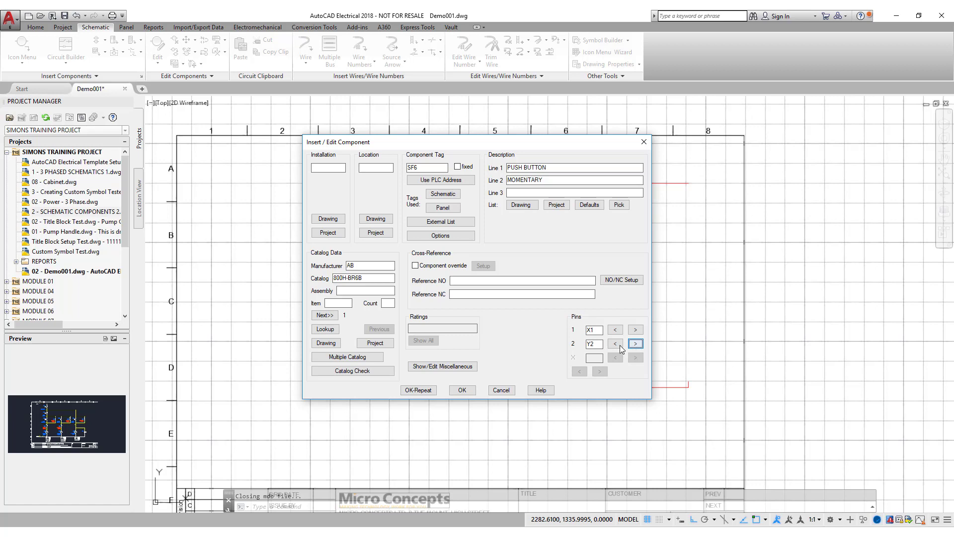
left_click(622, 346)
left_click(462, 391)
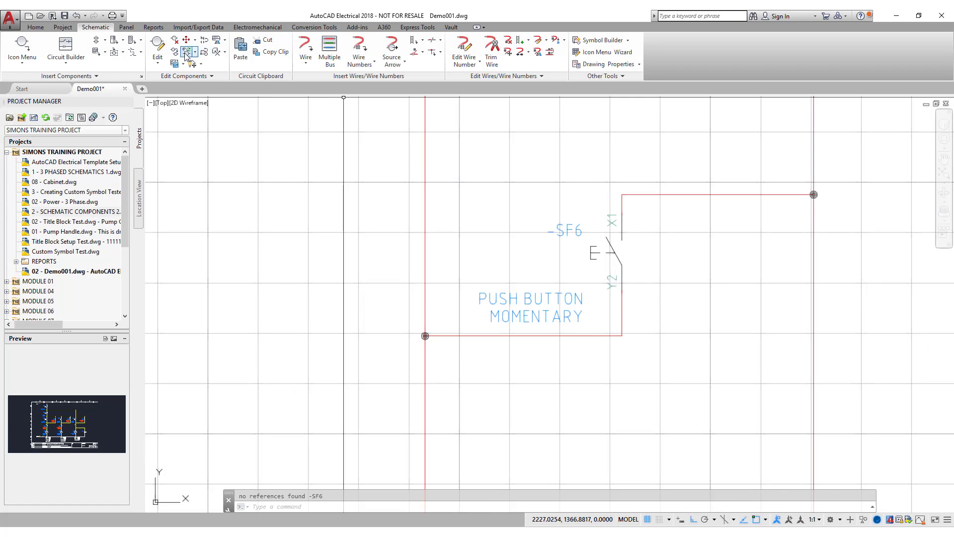
Move the push button onto the upper horizontal segment of the stepped wire with Move Component, with ortho off.
left_click(196, 40)
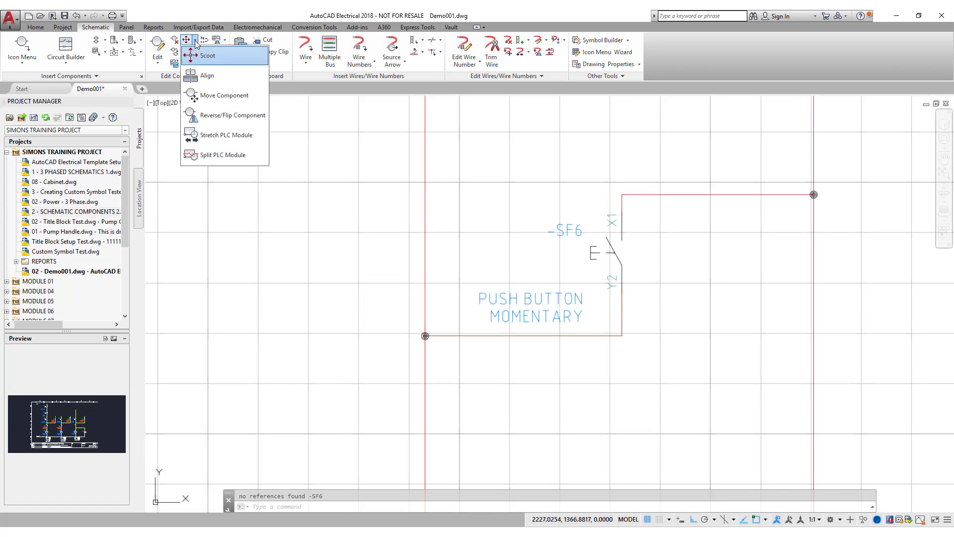
left_click(214, 95)
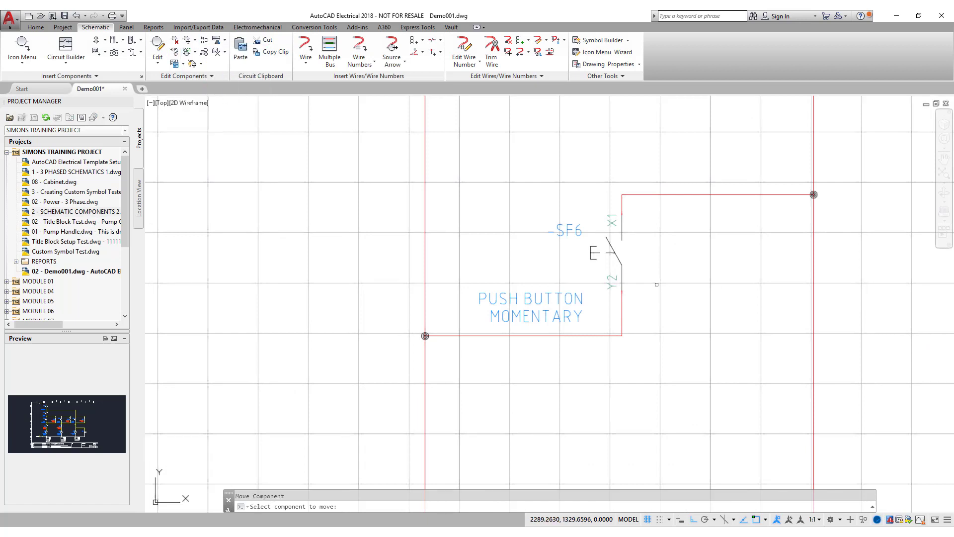
left_click(619, 254)
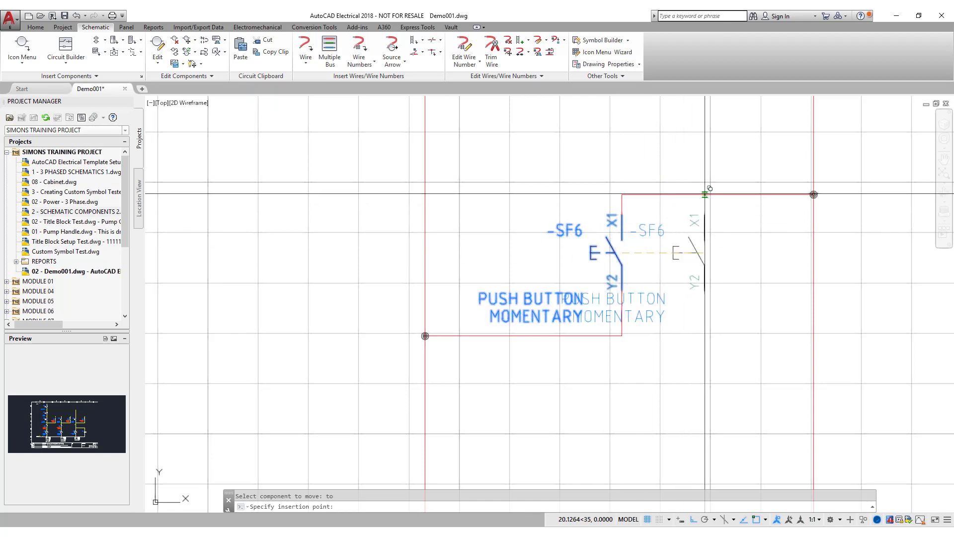
key("F8")
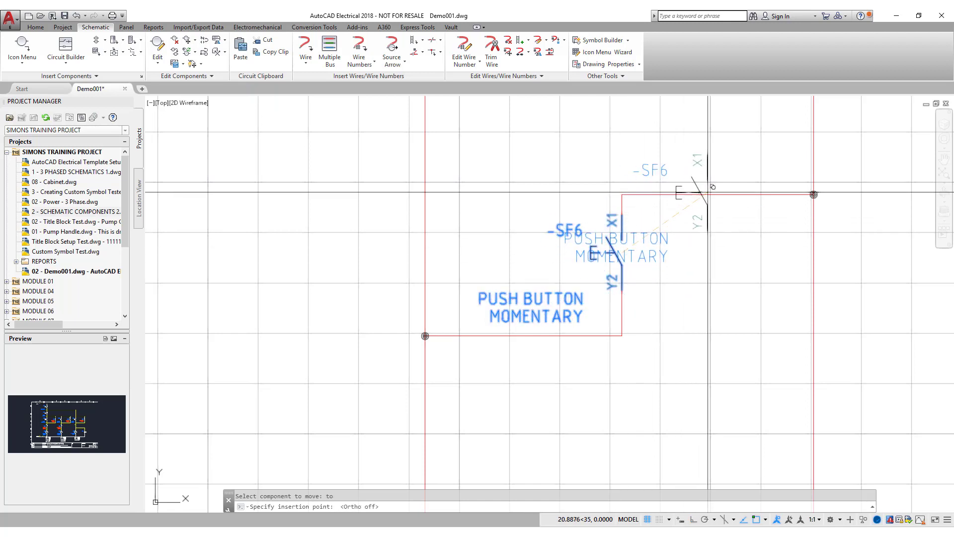
left_click(710, 197)
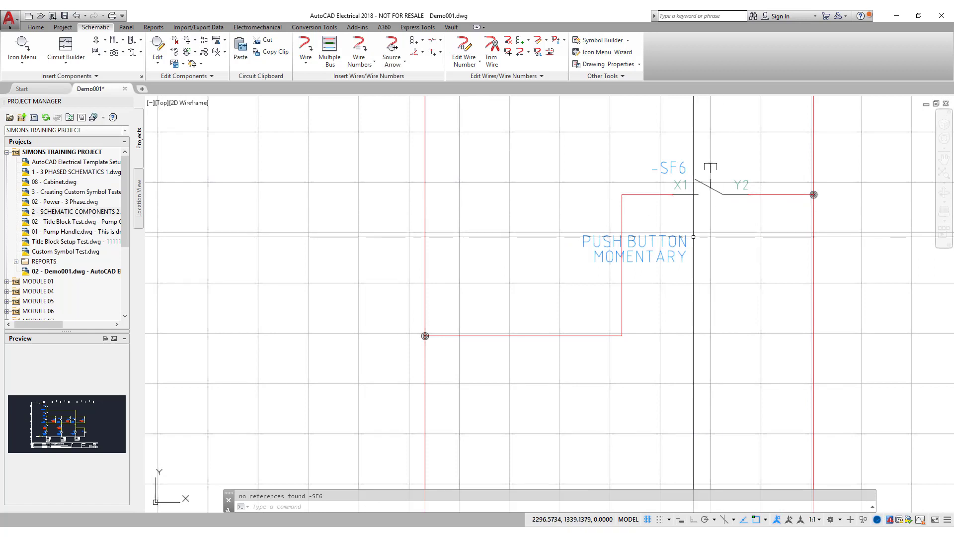
Move the push button's two description attributes so they sit centred beneath its symbol.
right_click(633, 241)
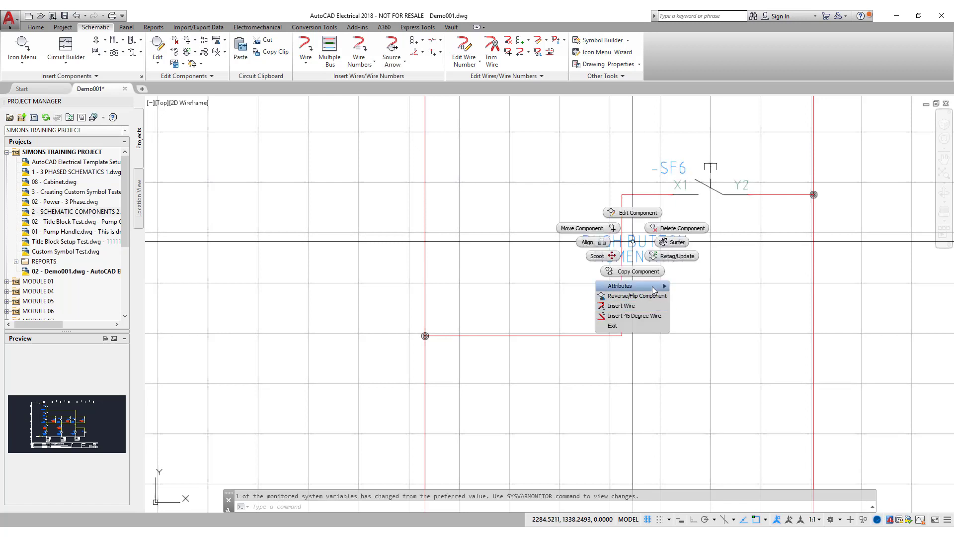
mouse_move(659, 288)
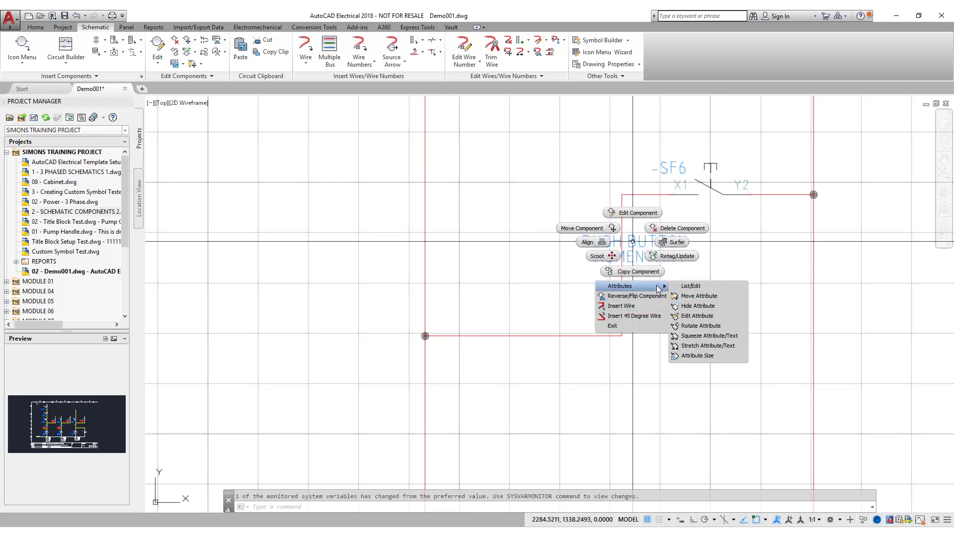
left_click(695, 296)
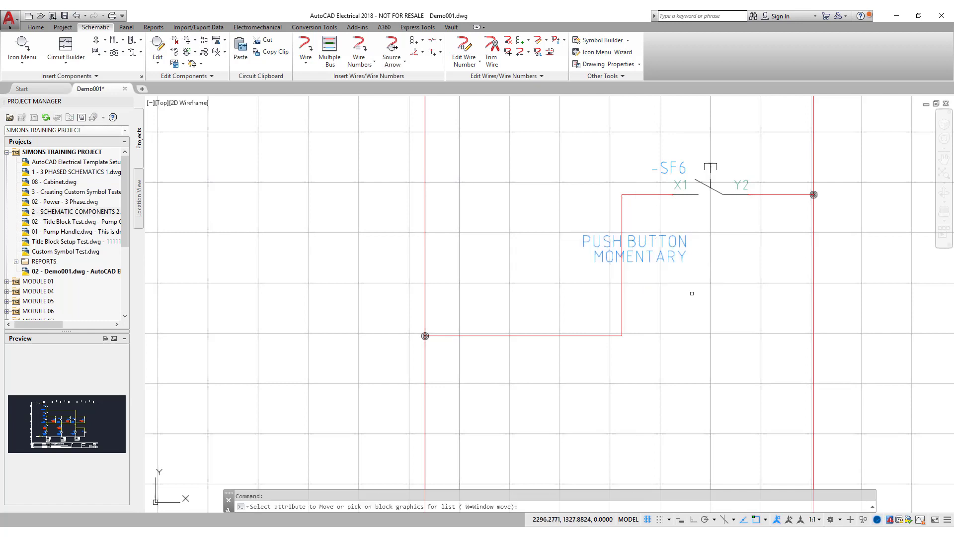
left_click(653, 243)
left_click(650, 258)
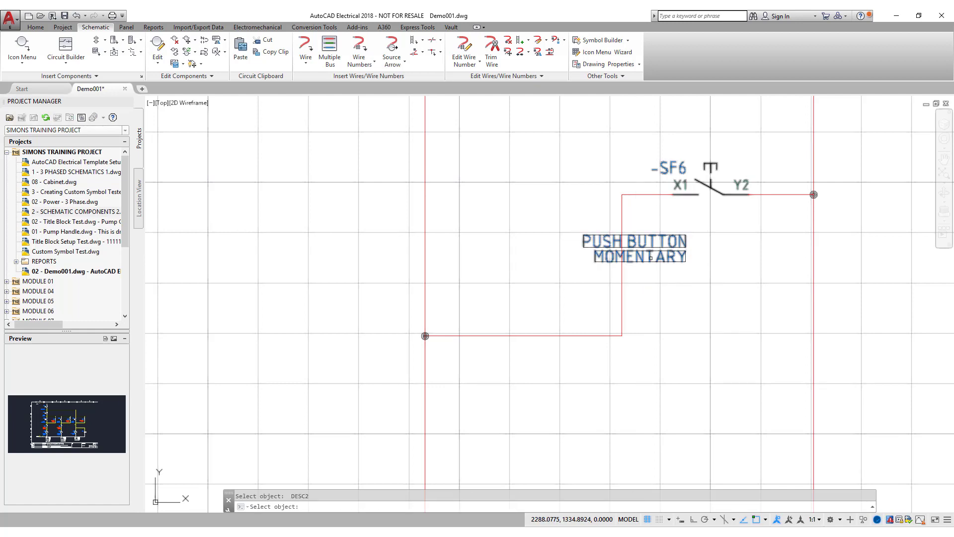
Move the push button onto the vertical wire in column 5, above the junction with the stepped wire.
left_click(724, 310)
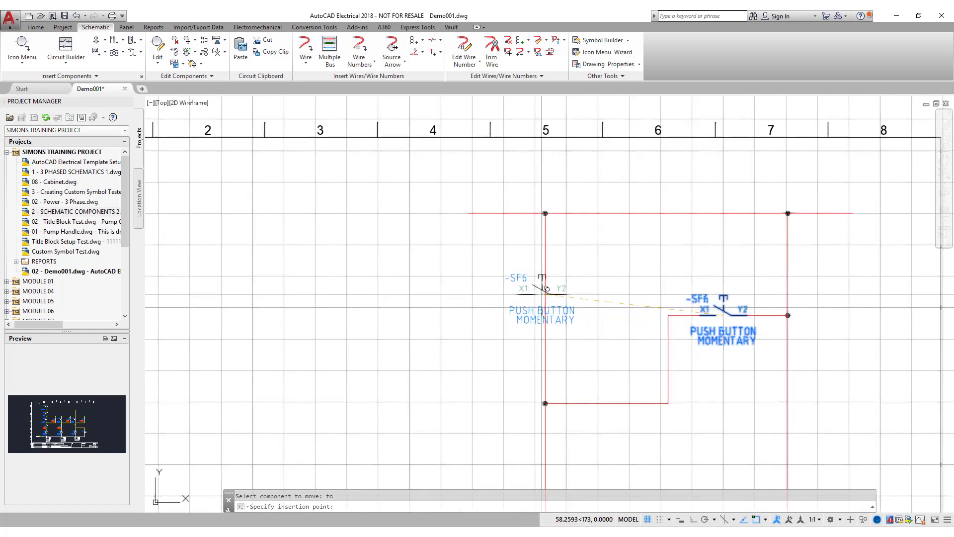
left_click(546, 293)
scroll(521, 328, "up", 2)
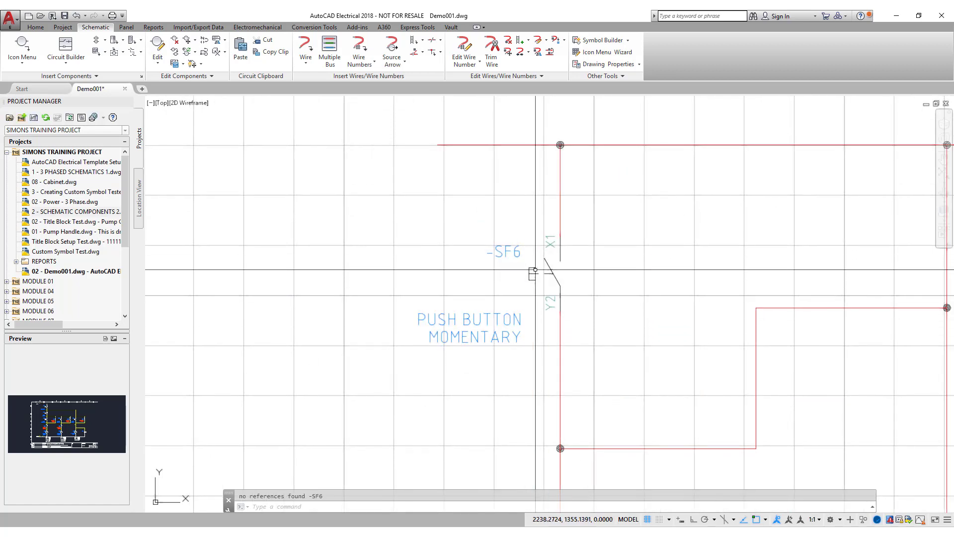
Scoot the push button down the column 5 wire to just above the junction with the stepped wire.
left_click(194, 40)
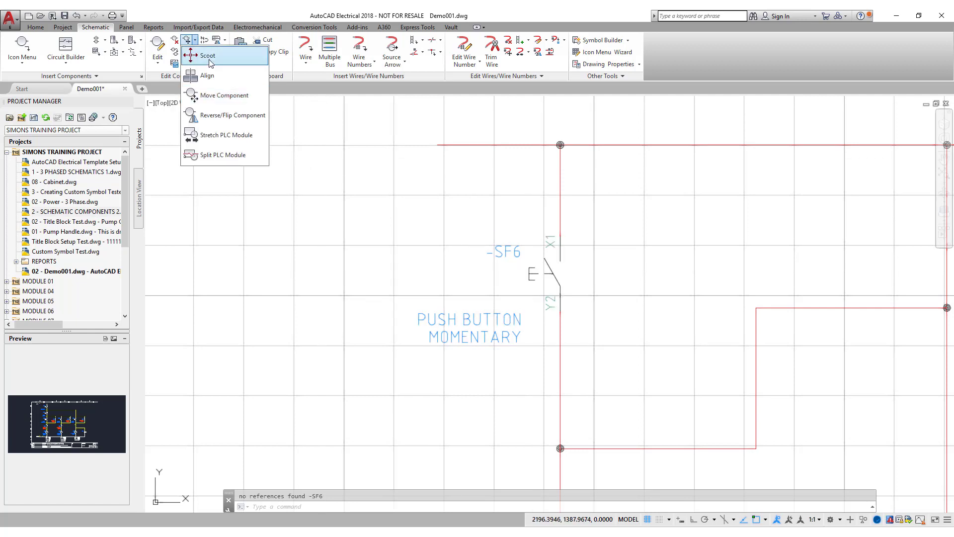
left_click(209, 57)
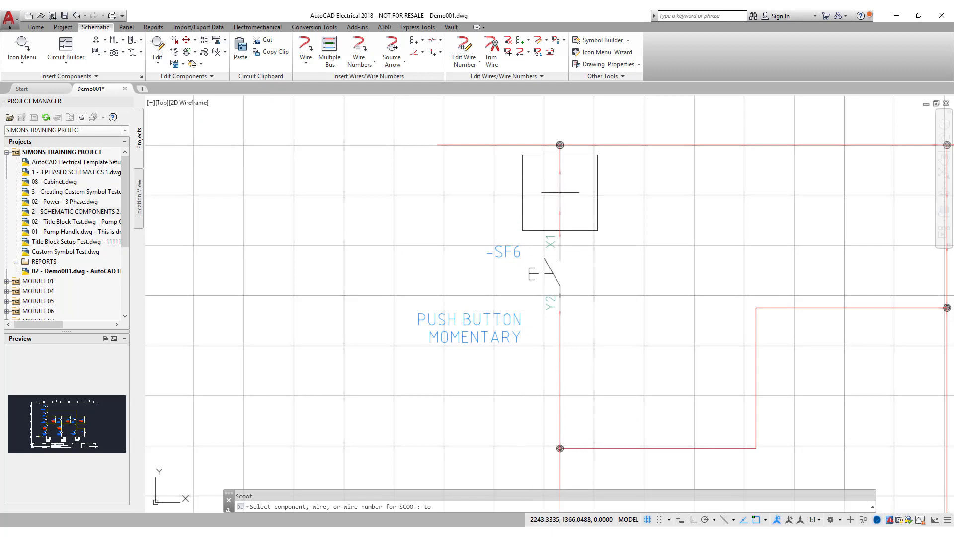
middle_click_drag(551, 343, 553, 107)
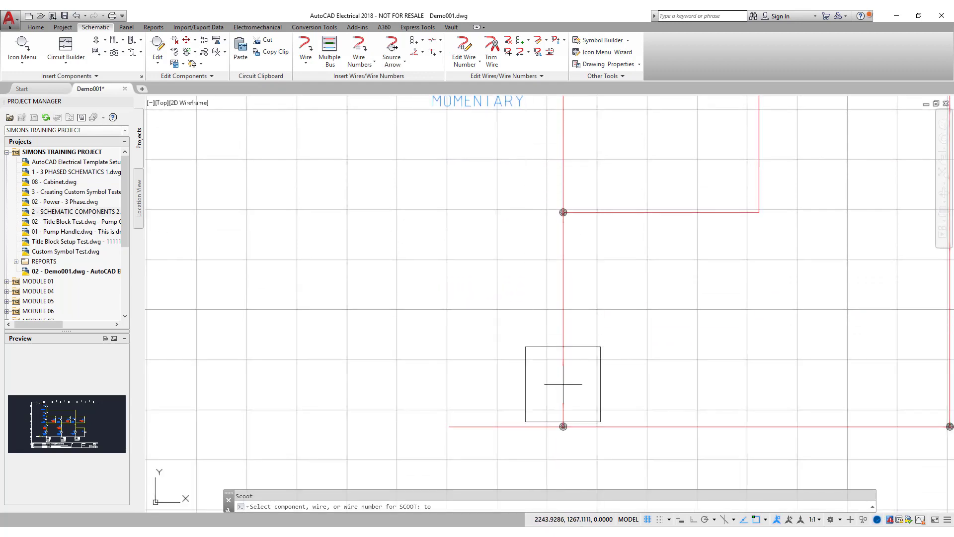
scroll(566, 375, "up", 6)
scroll(562, 284, "down", 6)
scroll(562, 263, "down", 6)
scroll(586, 188, "up", 6)
key("Escape")
key("Escape")
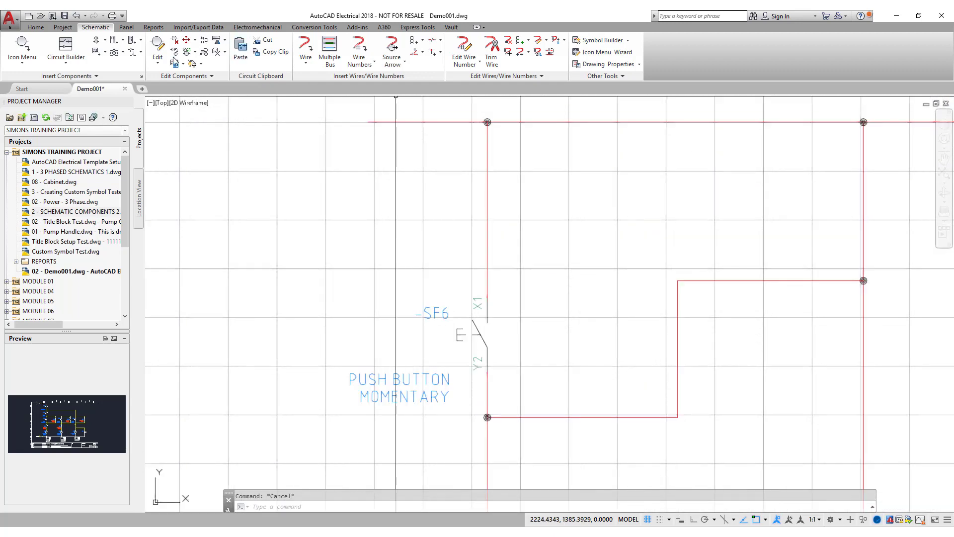
Copy the push button onto the lower part of the column 7 vertical wire and accept the component tag SF7.
left_click(174, 62)
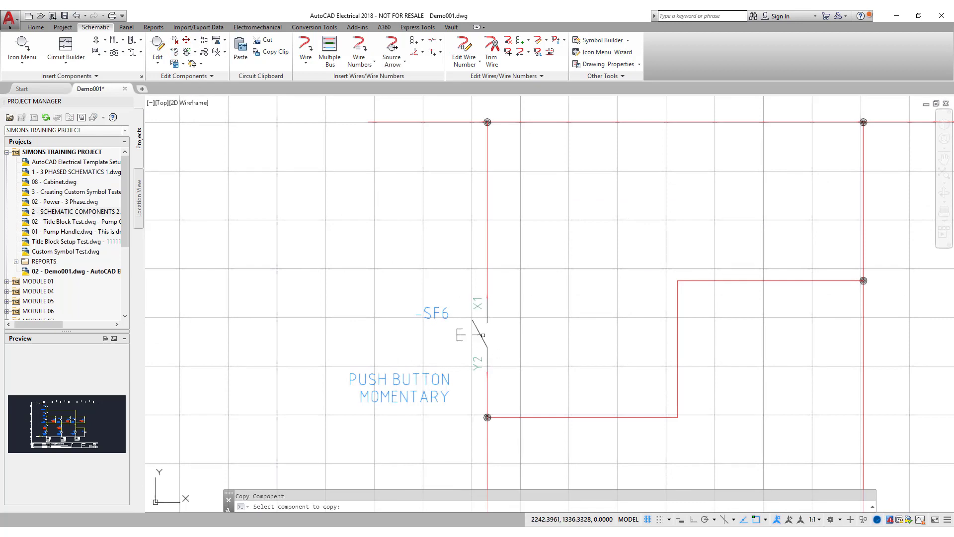
left_click(483, 335)
scroll(848, 308, "down", 2)
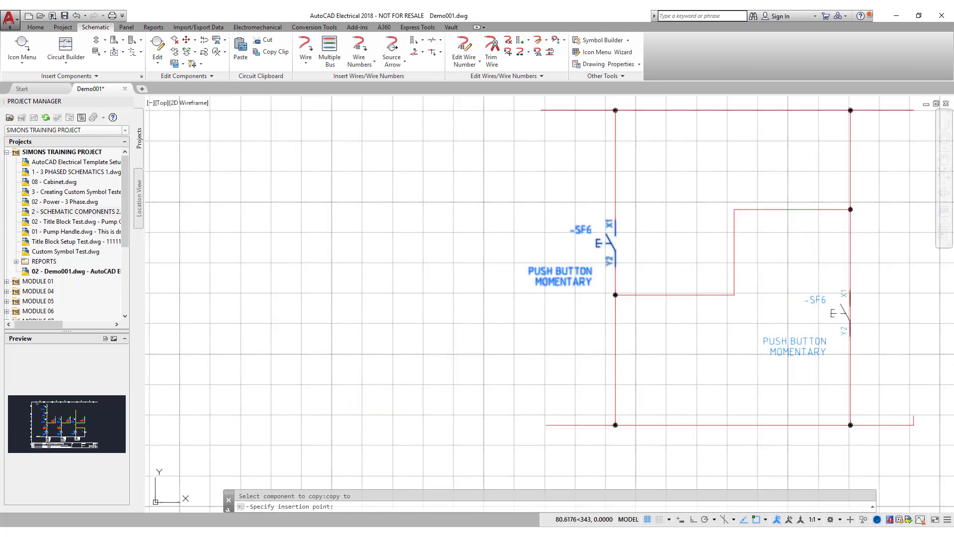
left_click(849, 293)
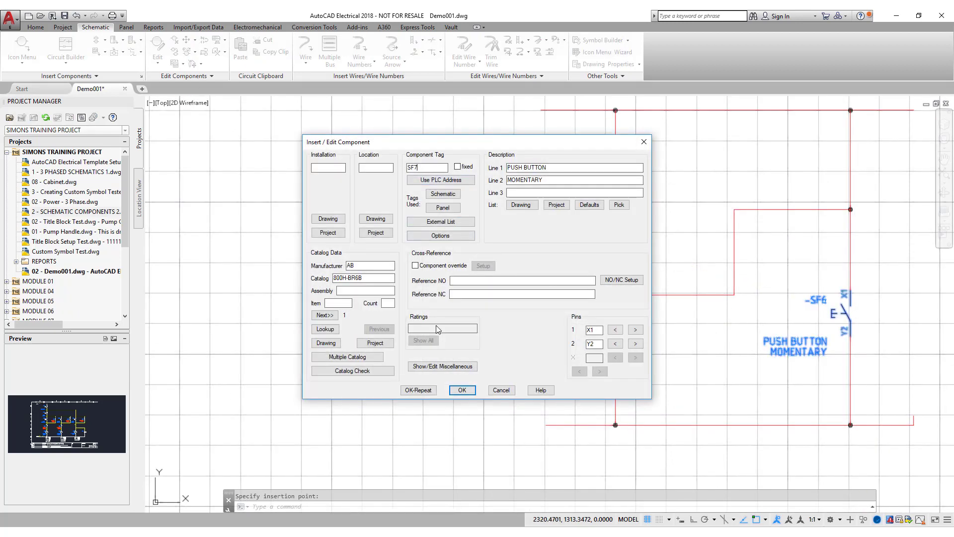
left_click(463, 390)
scroll(827, 300, "up", 2)
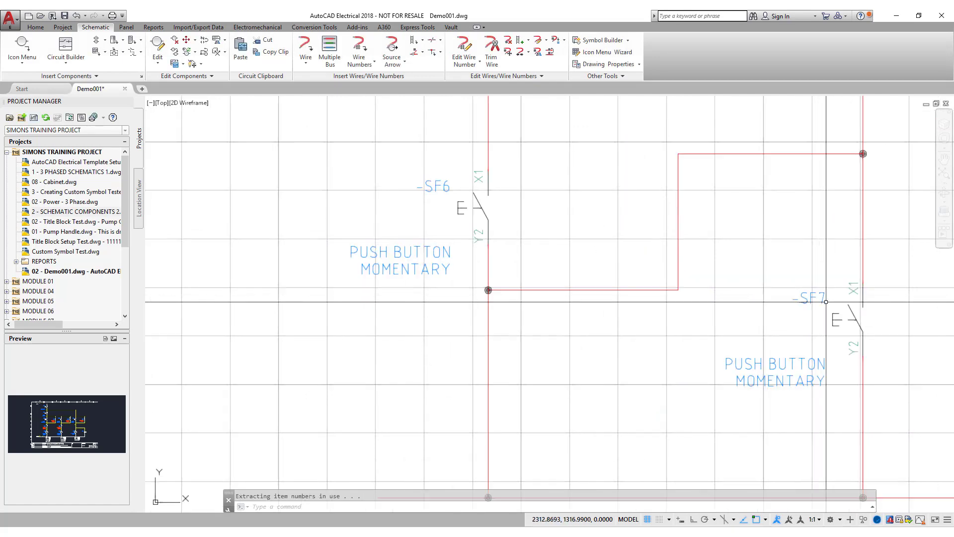
Align the copied push button SF7 horizontally with push button SF6.
middle_click_drag(823, 300, 646, 332)
scroll(638, 328, "down", 4)
scroll(622, 325, "up", 4)
scroll(621, 326, "down", 2)
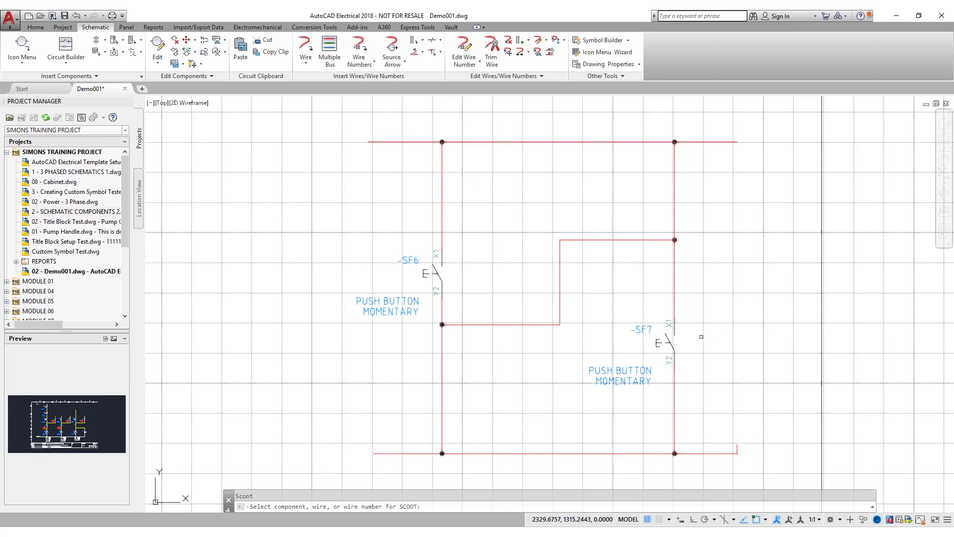
left_click(194, 40)
left_click(199, 78)
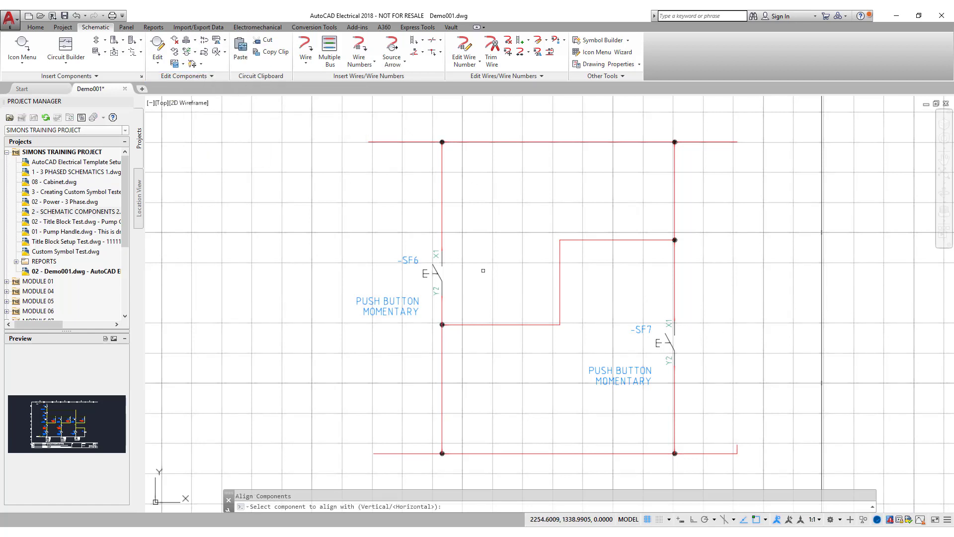
left_click(439, 275)
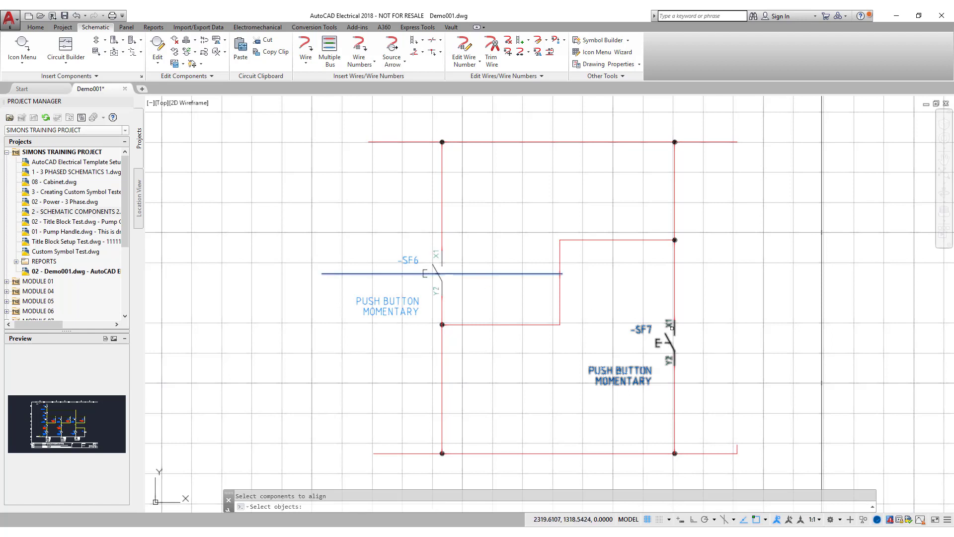
left_click(669, 338)
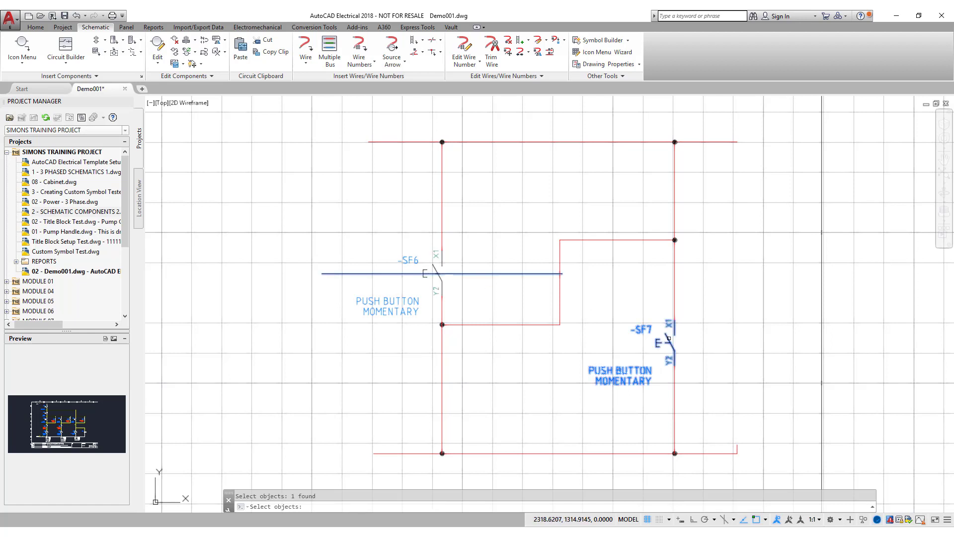
key("Return")
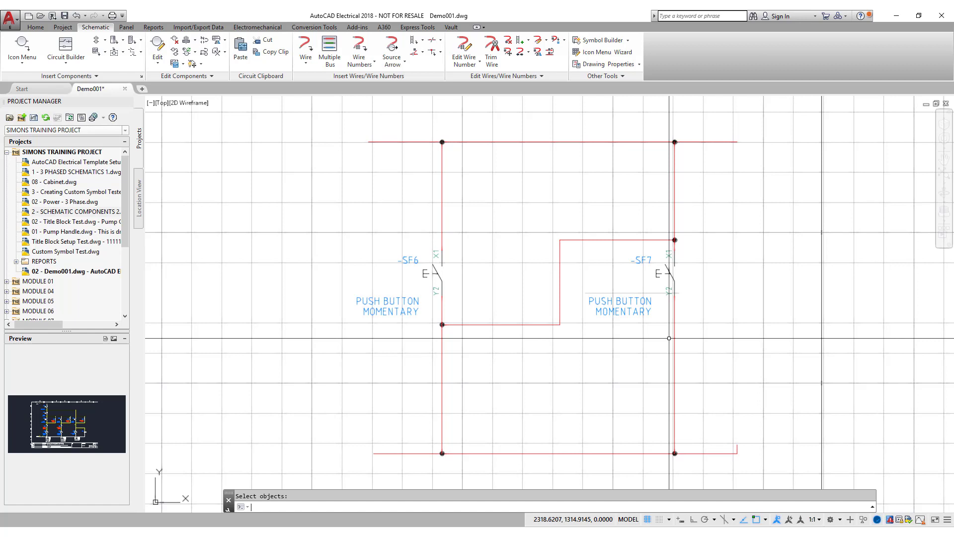
key("Escape")
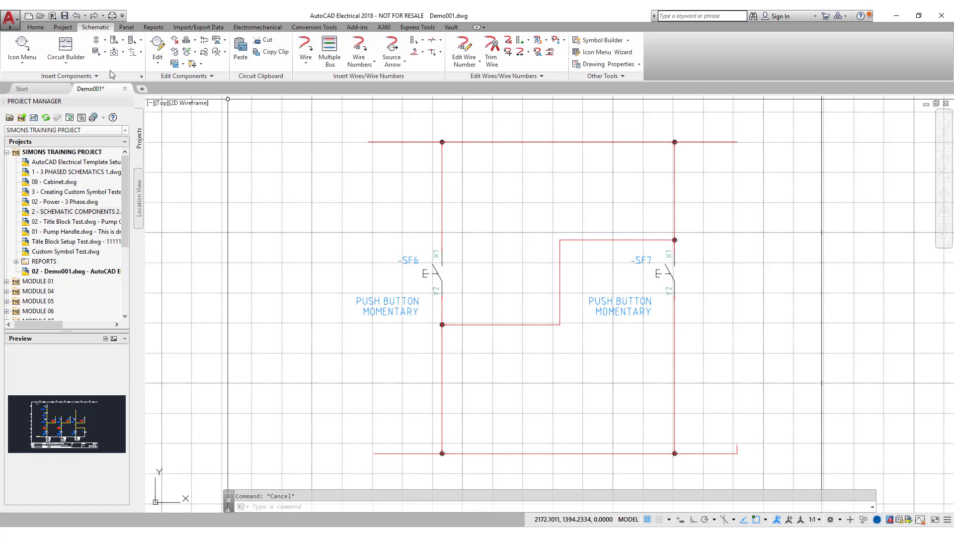
Copy push button SF6 onto the vertical segment of the stepped wire, level with the other two, and accept its component settings.
left_click(174, 52)
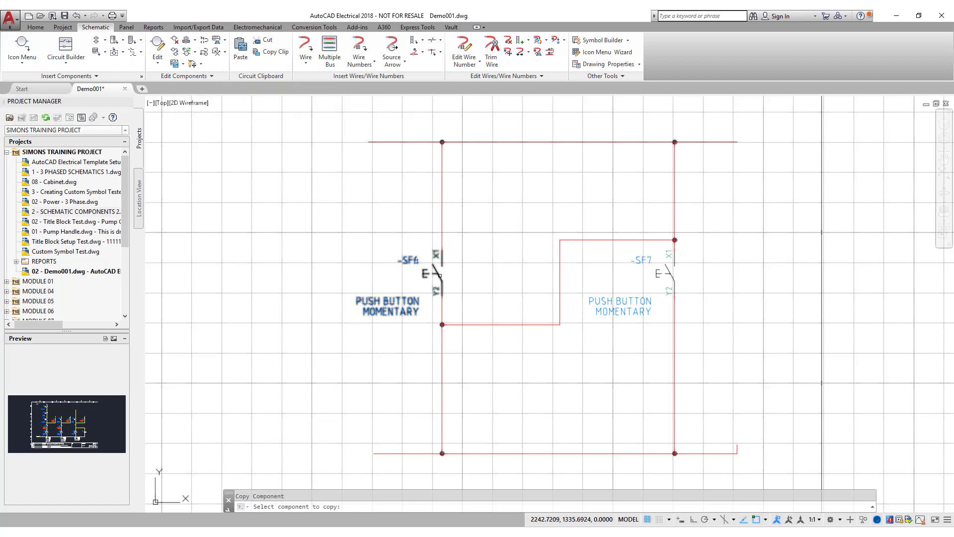
left_click(437, 274)
left_click(559, 273)
left_click(461, 390)
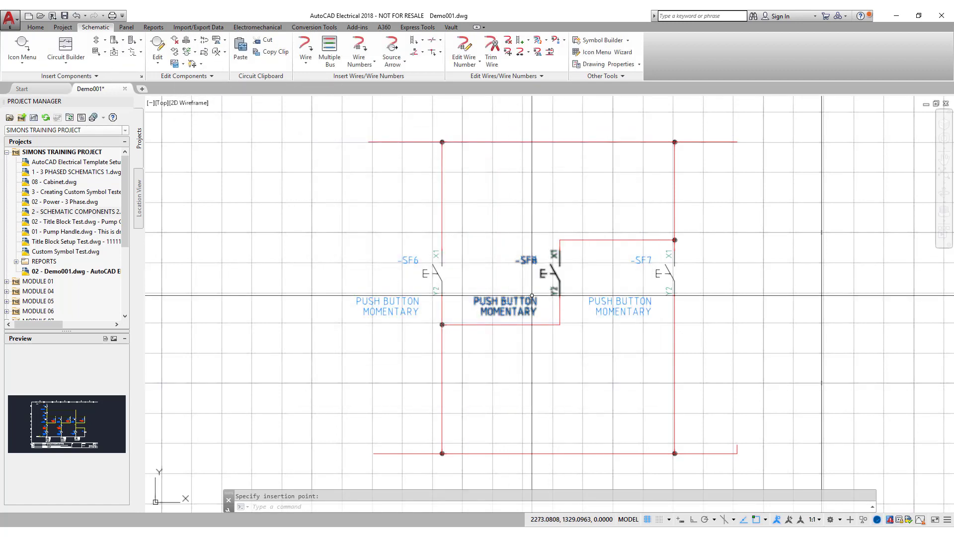
Swap push button SF6 for a mushroom-head NO push button symbol, using one-at-a-time block swap with the new block picked from the icon menu.
left_click(204, 52)
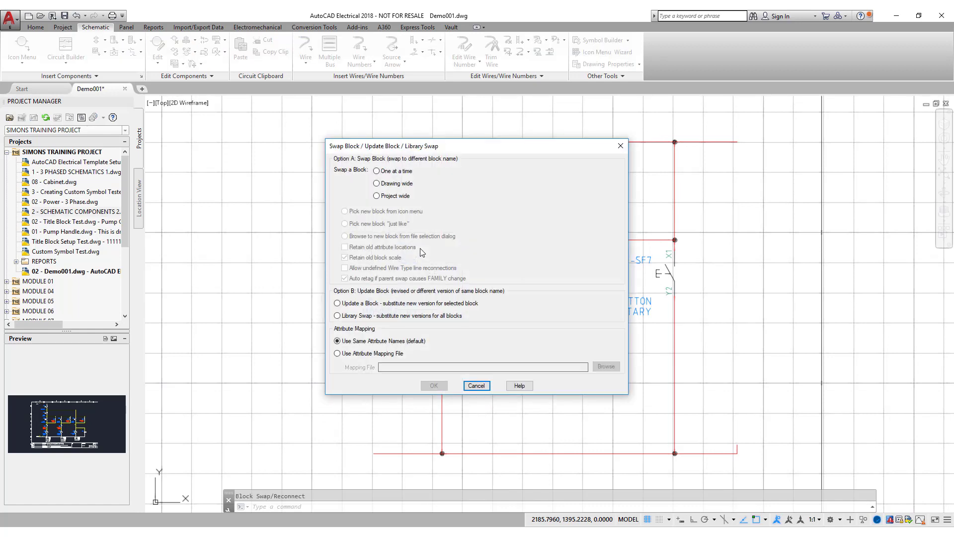
left_click(389, 173)
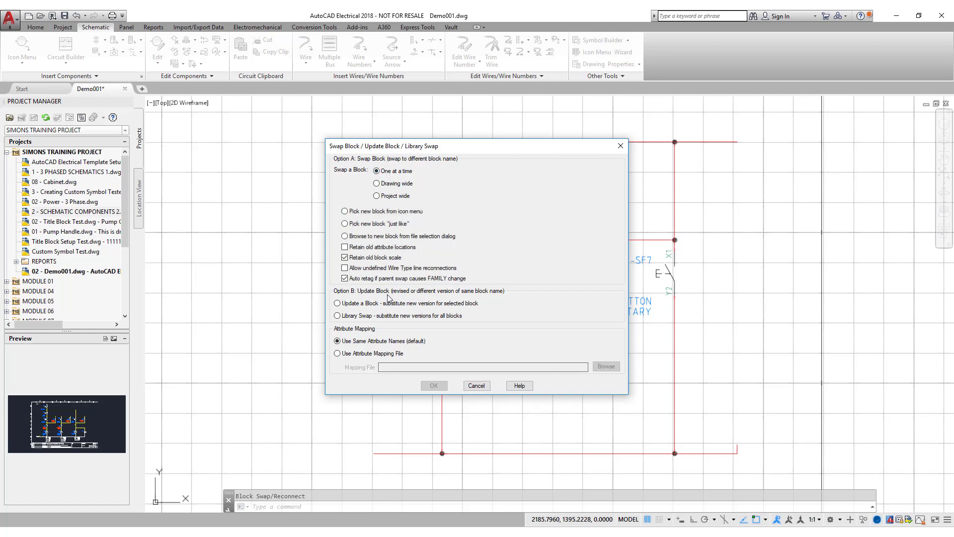
left_click(375, 211)
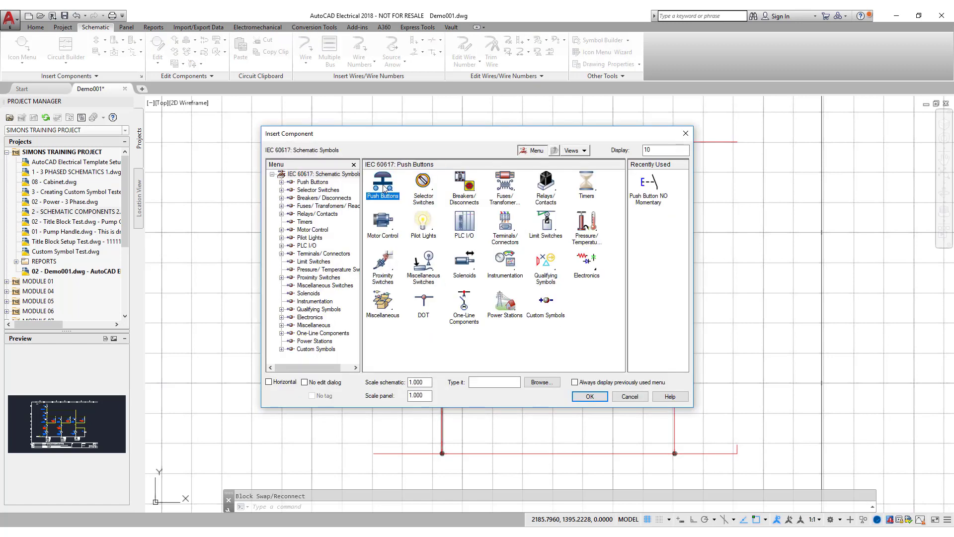
left_click(383, 185)
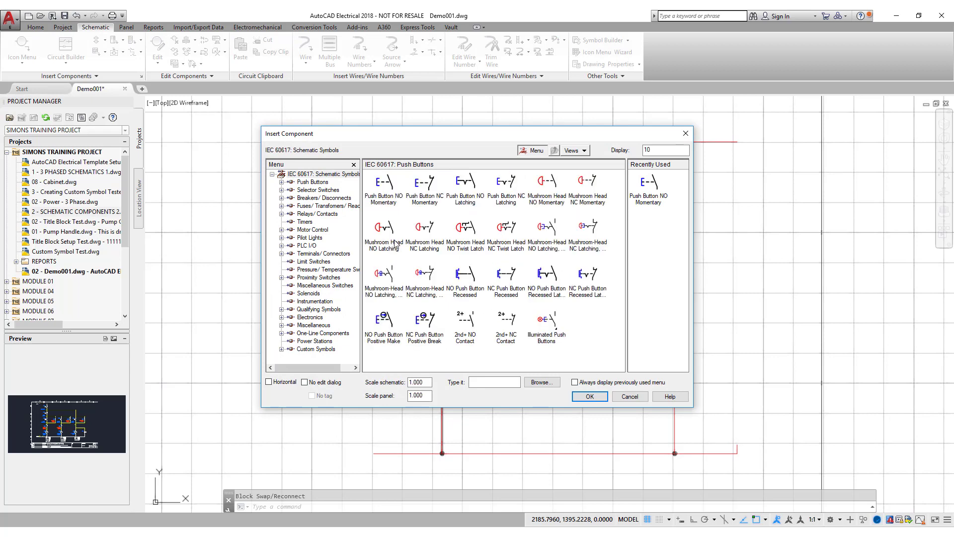
double_click(583, 295)
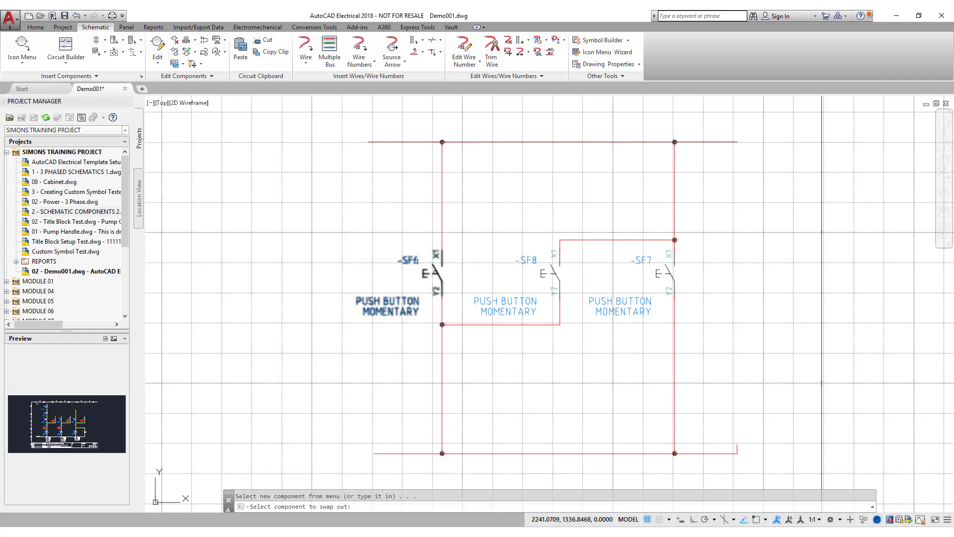
left_click(436, 272)
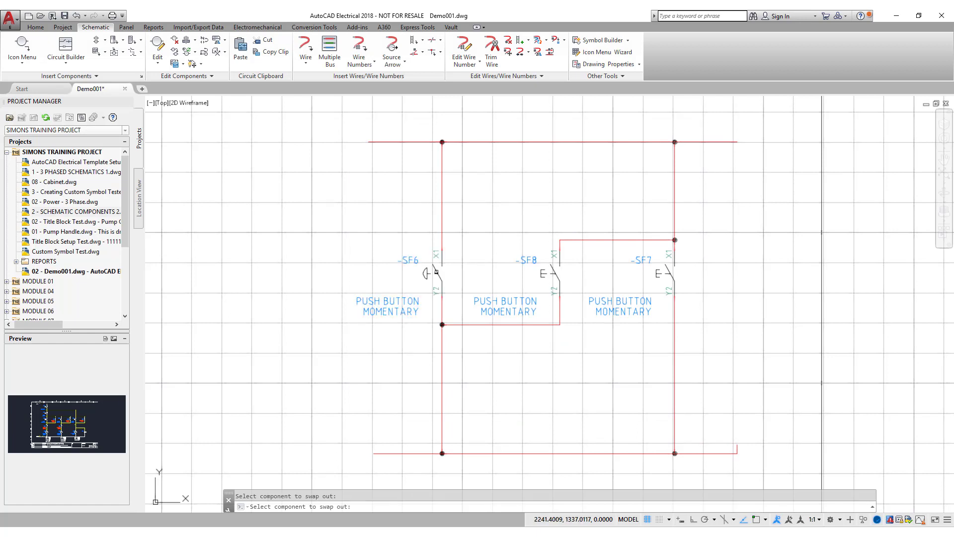
key("Escape")
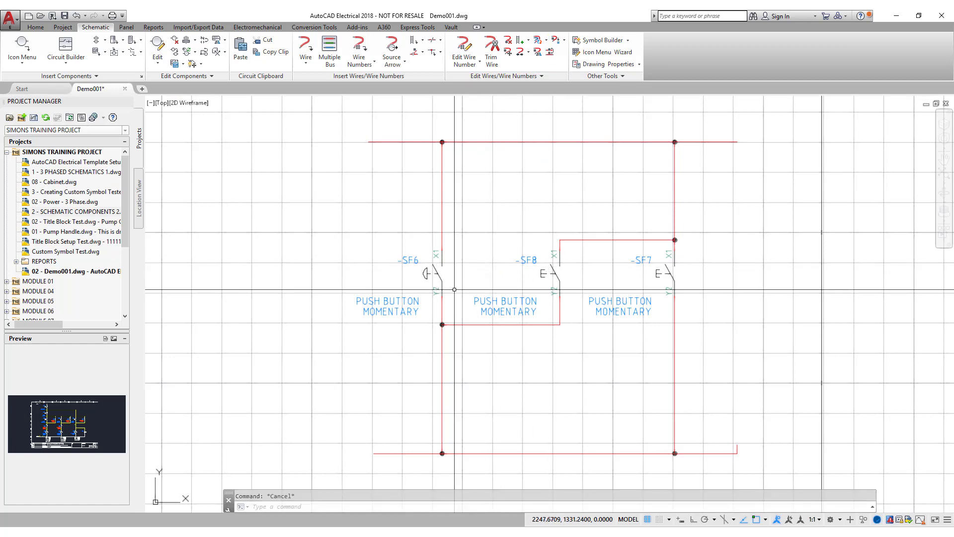
Change the wire network below the push buttons to wire type BLK_12_THHN, including all wires in the network.
left_click(546, 40)
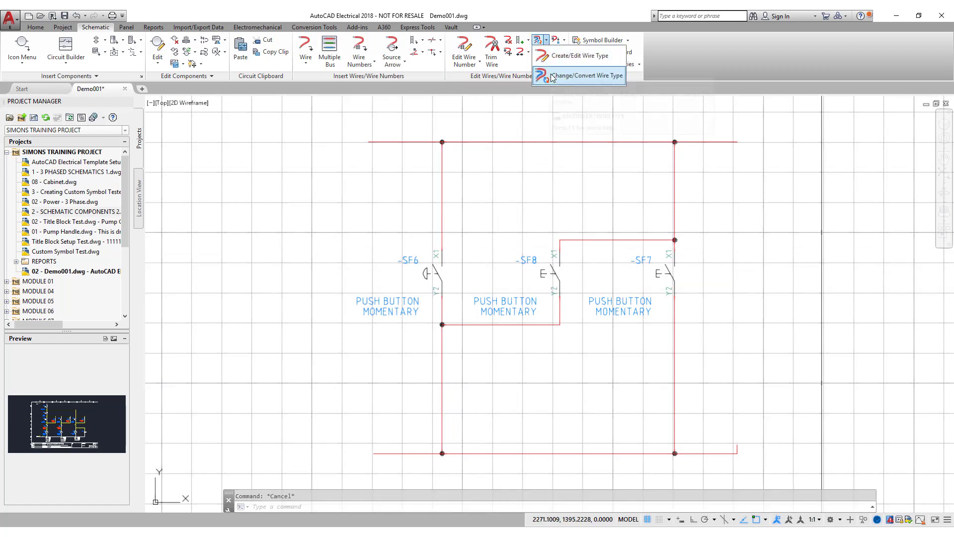
left_click(552, 76)
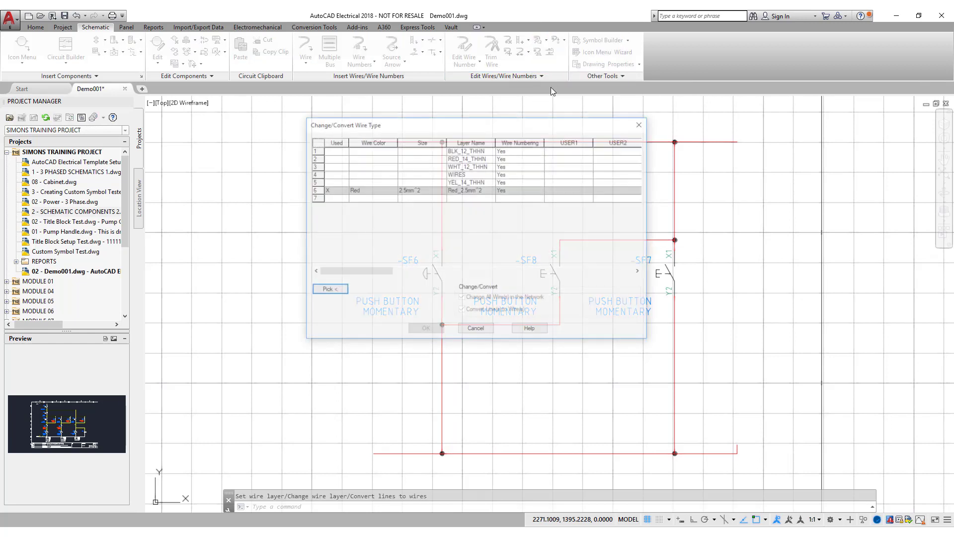
left_click(454, 152)
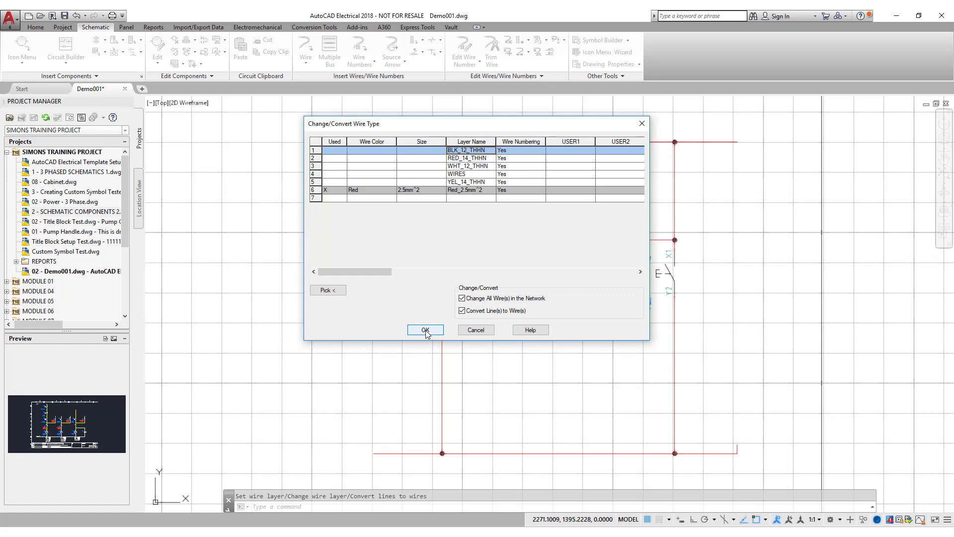
left_click(425, 330)
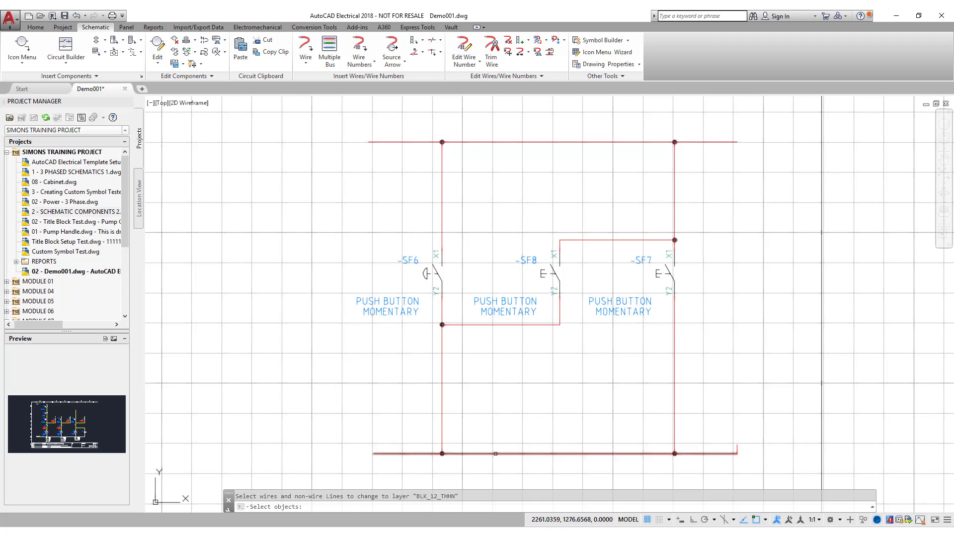
left_click(495, 453)
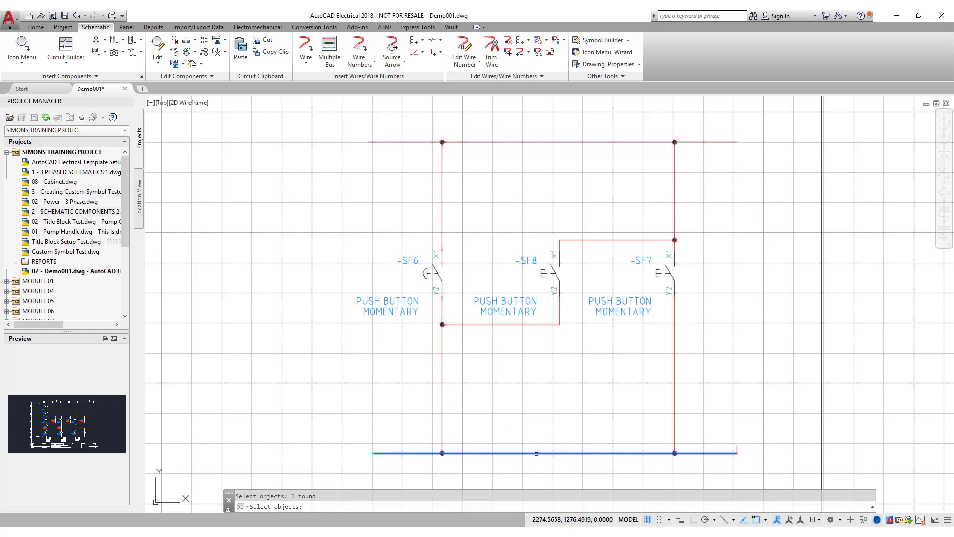
key("Return")
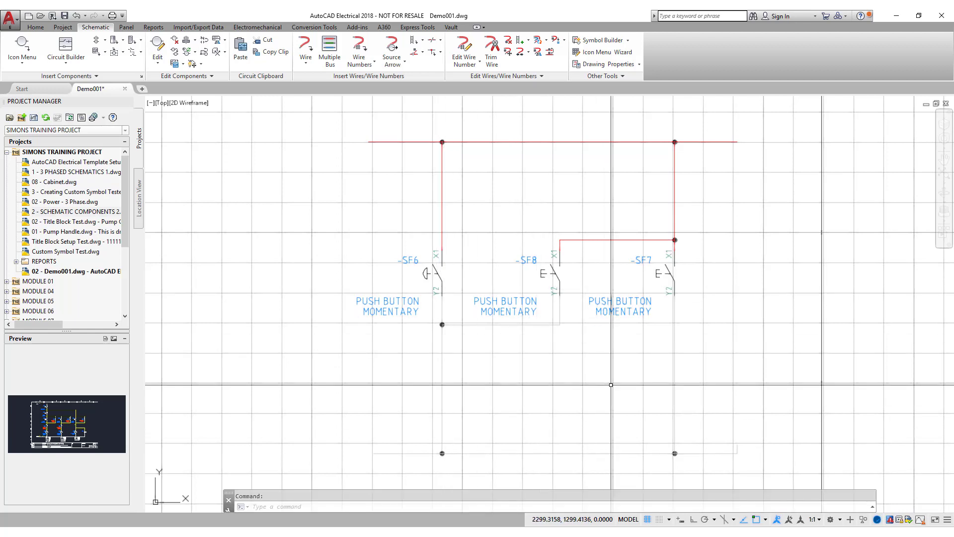
key("Escape")
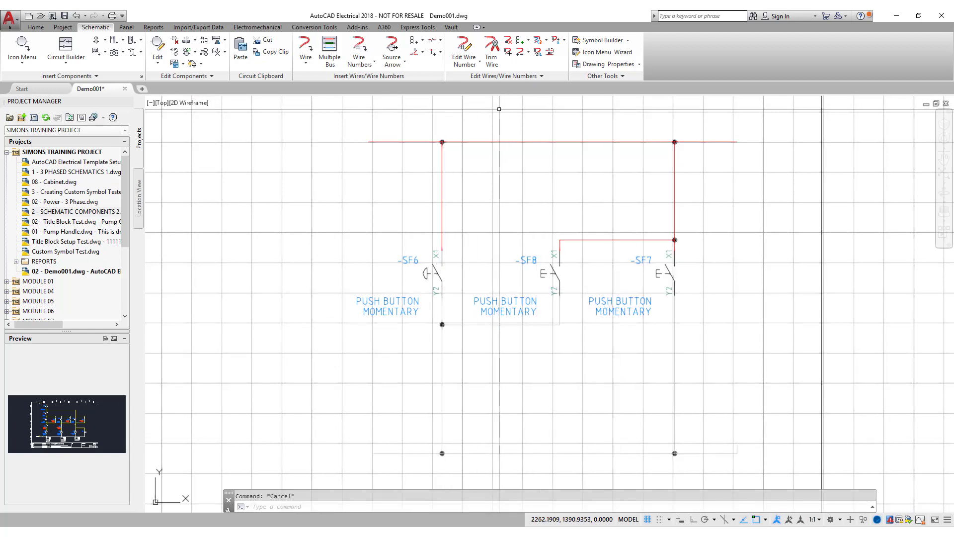
Trace the wire network of the upper horizontal wire, showing all connected segments.
left_click(528, 52)
left_click(543, 127)
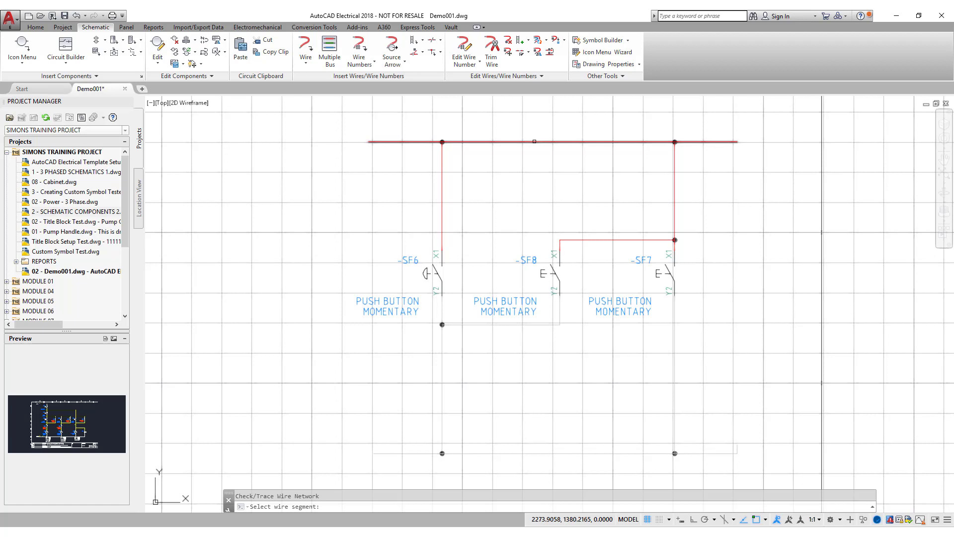
left_click(535, 141)
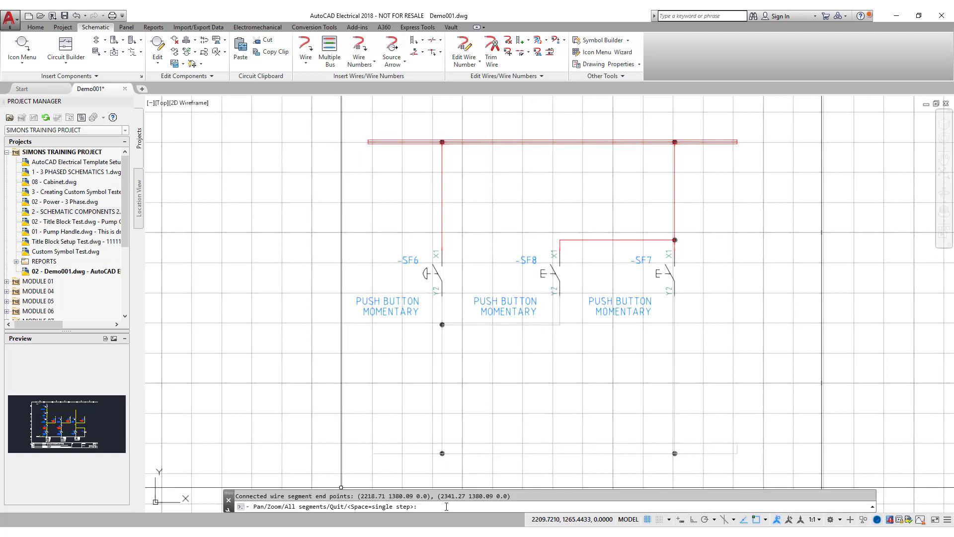
type("a")
key("Return")
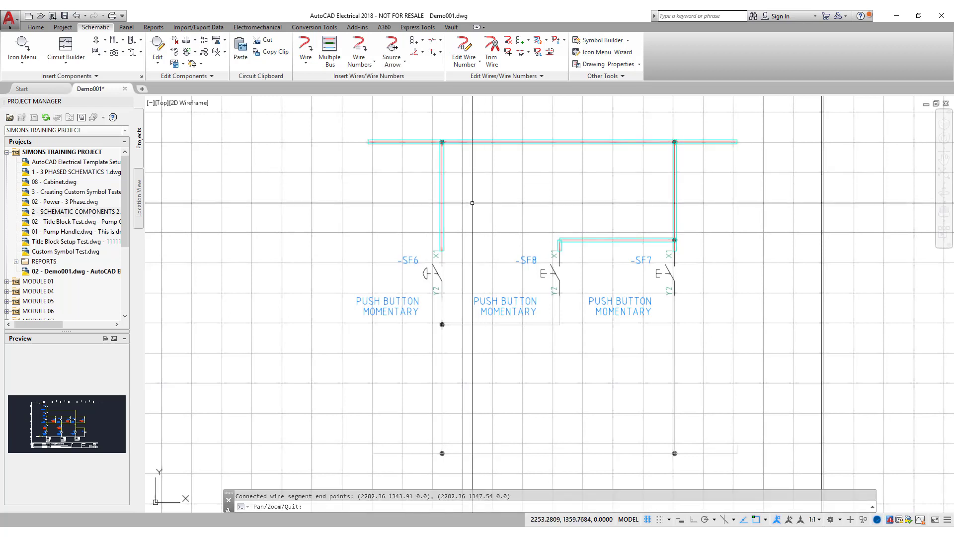
Draw a vertical wire up from the horizontal segment between SF8 and SF7, and stretch its free end to the upper horizontal wire.
left_click(305, 49)
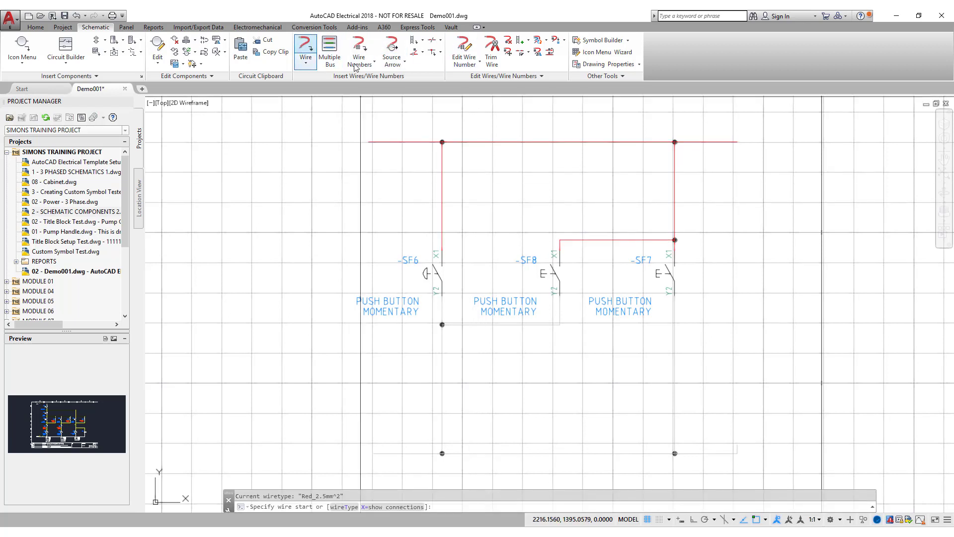
left_click(594, 240)
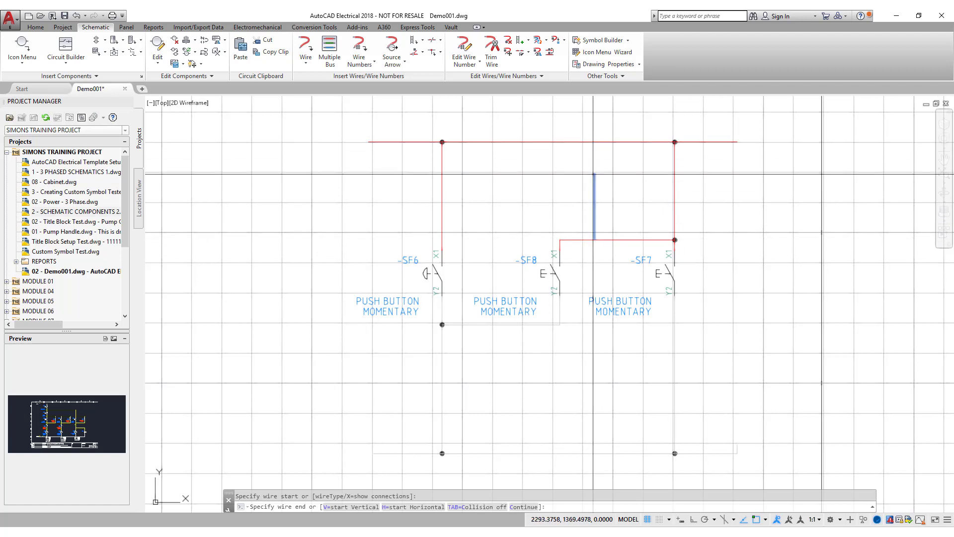
left_click(595, 158)
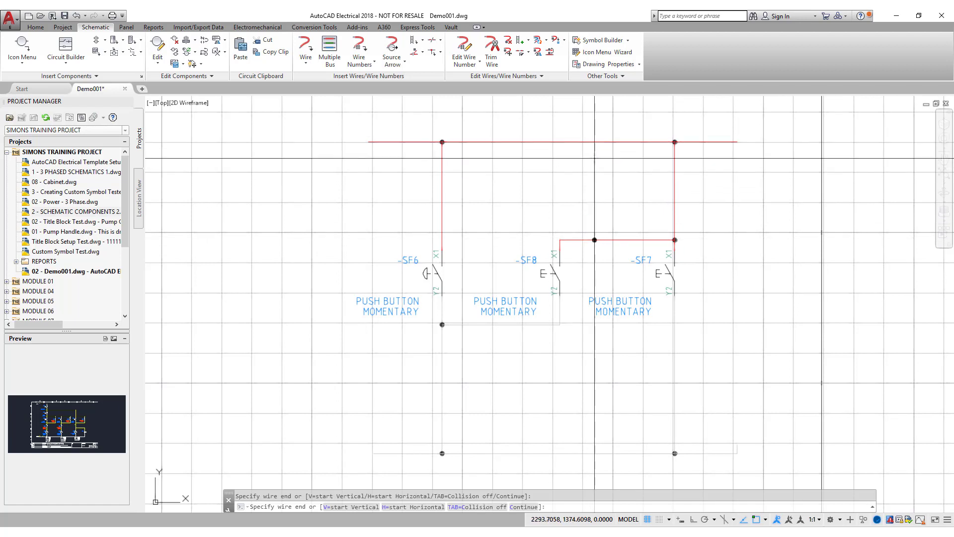
key("Escape")
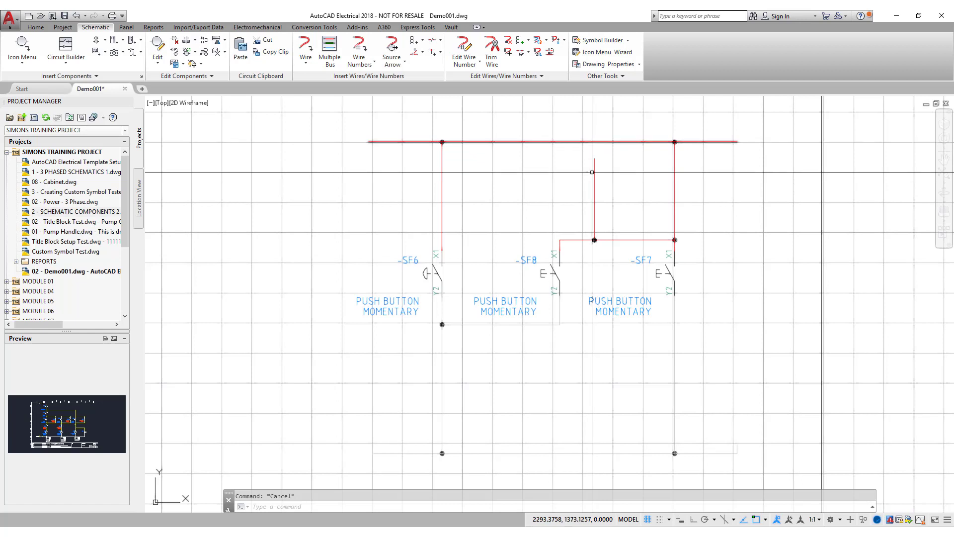
right_click(594, 168)
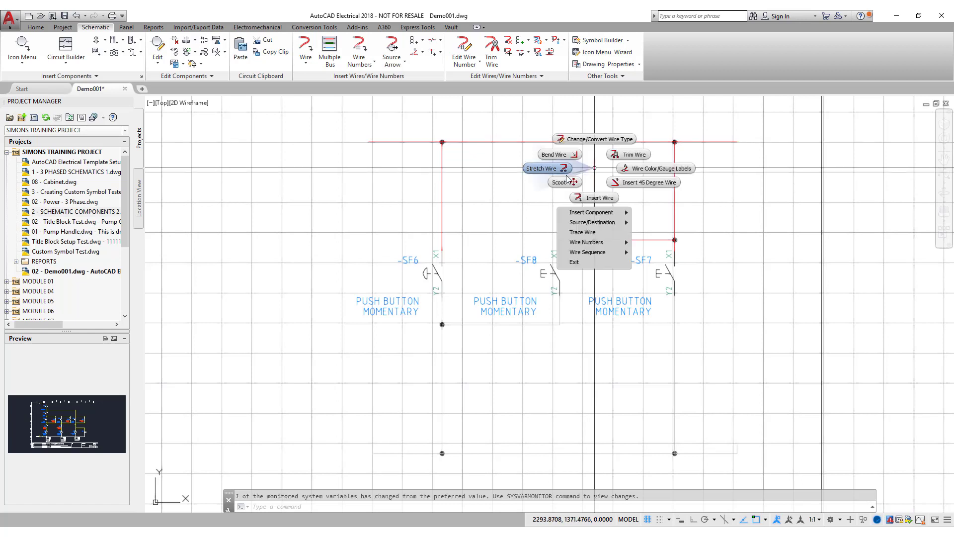
left_click(560, 170)
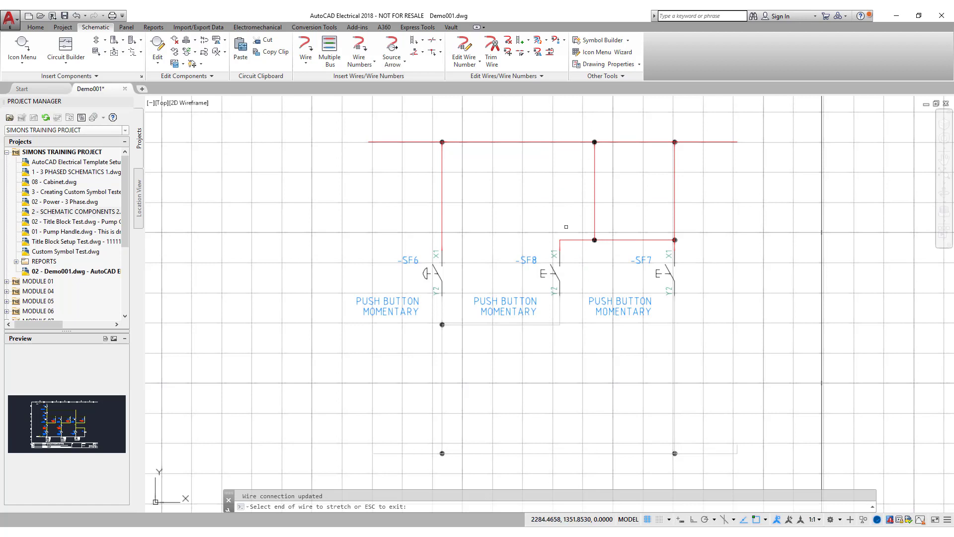
Trim the horizontal wire segment between the new vertical wire and the SF7 vertical wire.
left_click(494, 48)
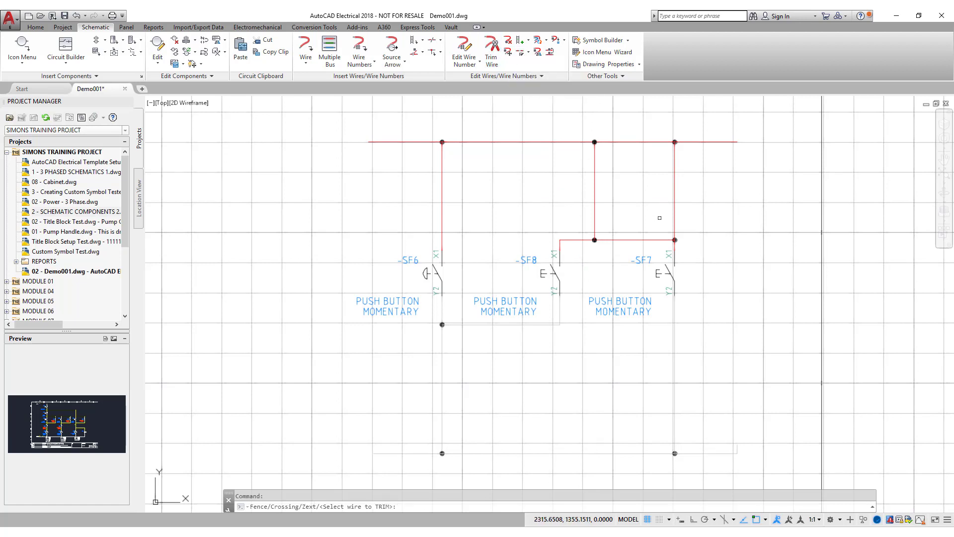
left_click(631, 239)
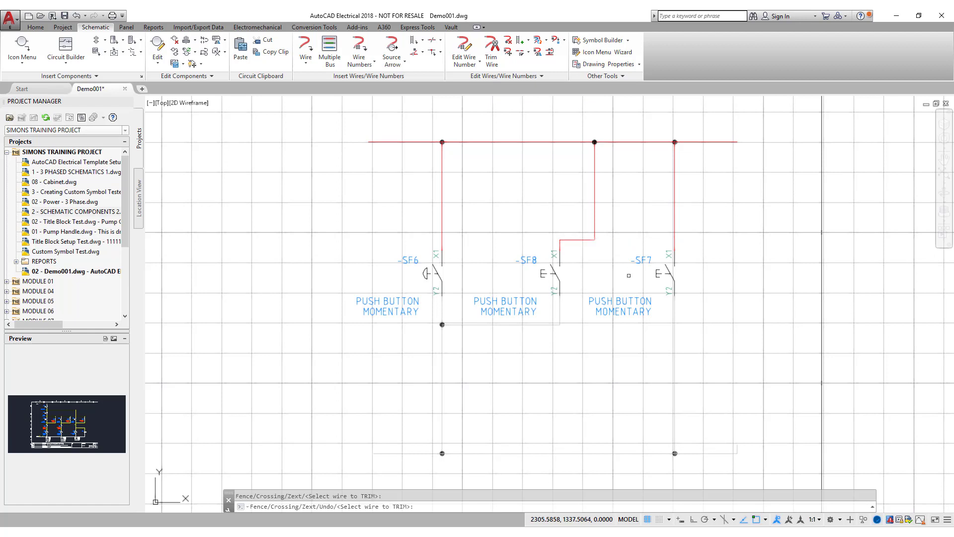
key("Escape")
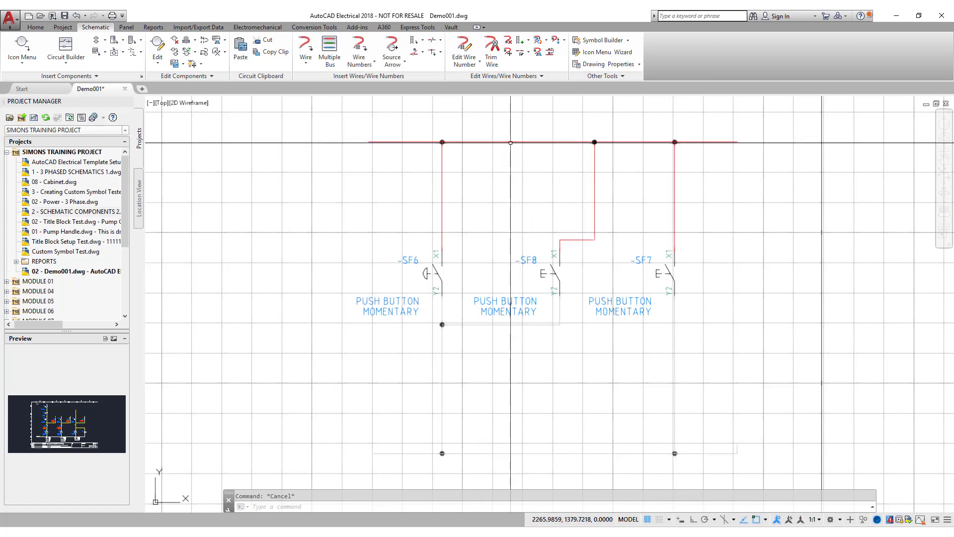
Place RED_2.5MM^2 color/gauge labels, aligned without leaders, on the upper horizontal wire and the vertical wires feeding SF6 and SF8.
left_click(510, 142)
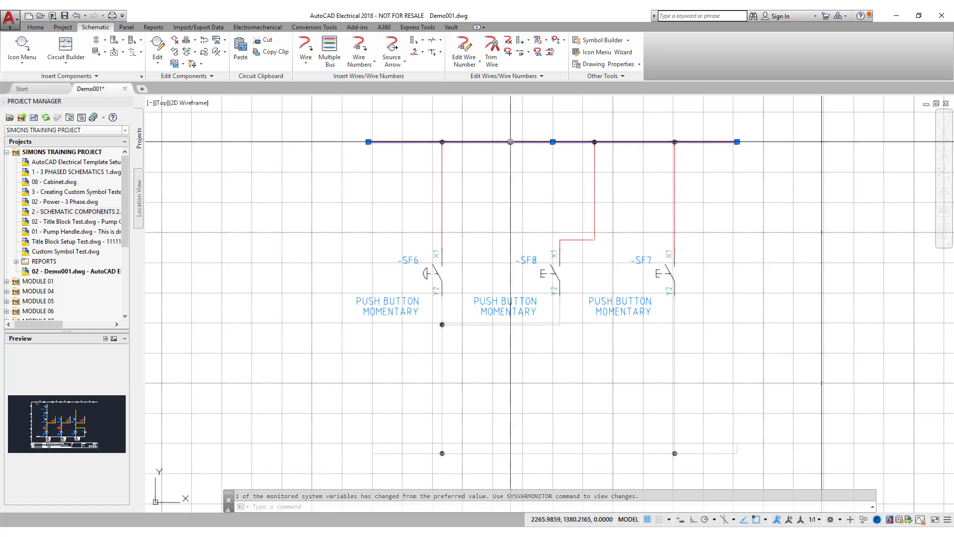
right_click(511, 141)
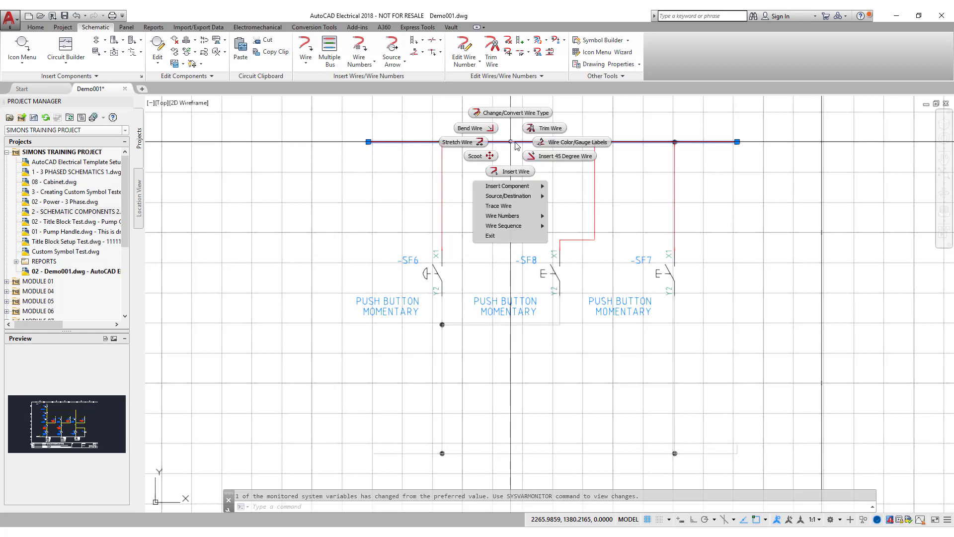
left_click(550, 142)
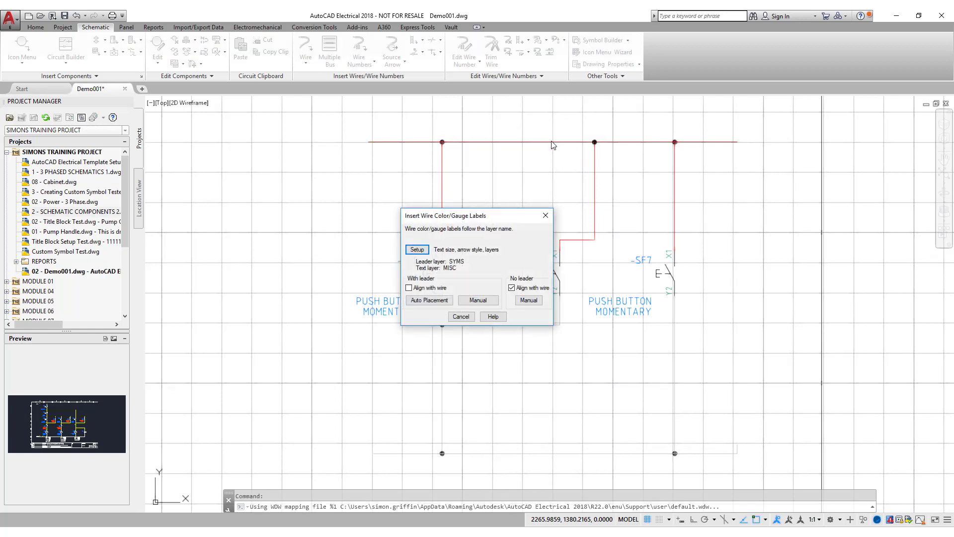
left_click(529, 303)
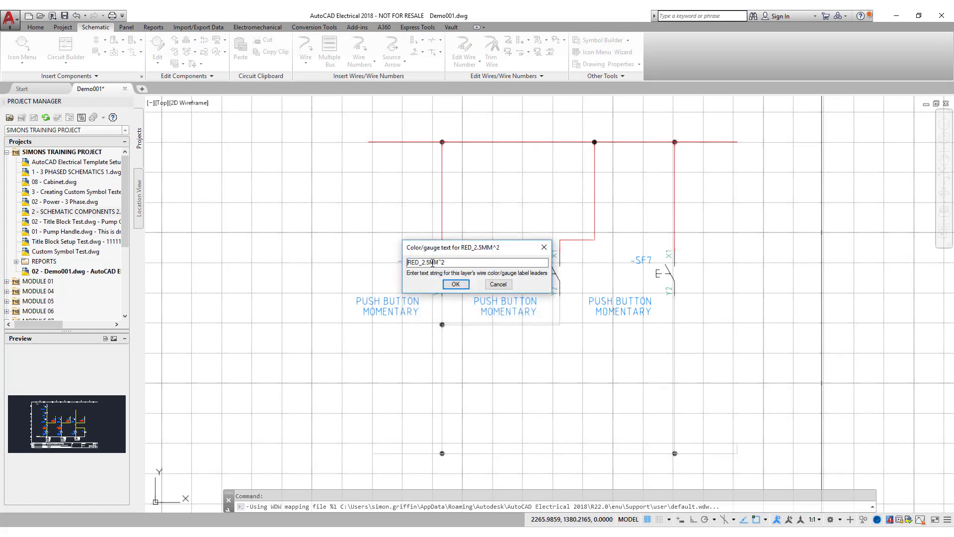
left_click(465, 285)
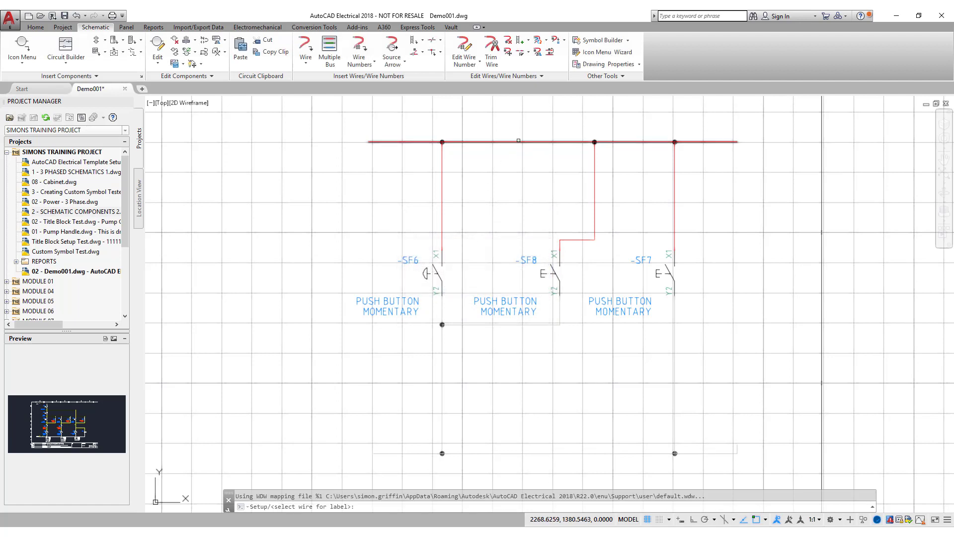
left_click(518, 142)
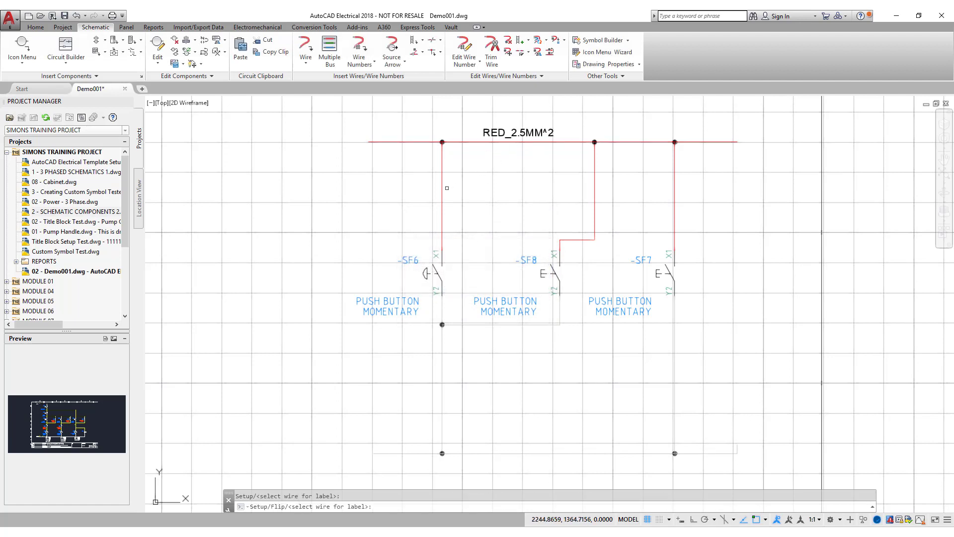
left_click(442, 190)
left_click(595, 187)
right_click(674, 184)
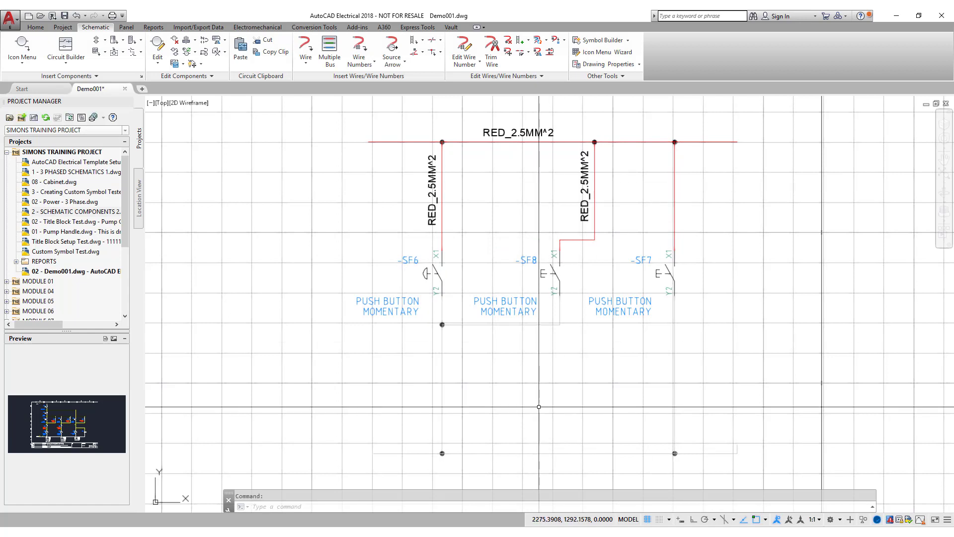
Place color/gauge labels, aligned without leaders, on the lower horizontal wire and the vertical wires below SF7 and SF6.
right_click(542, 453)
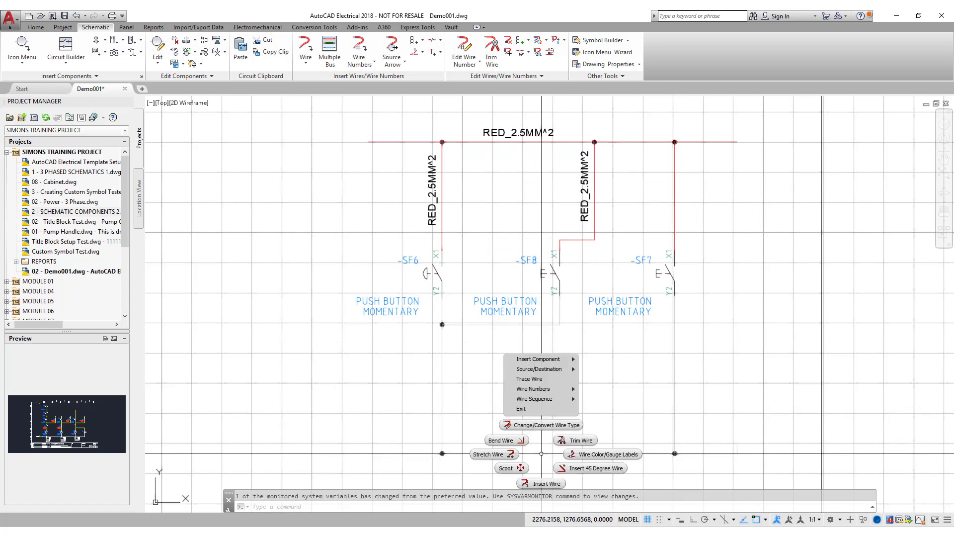
left_click(580, 454)
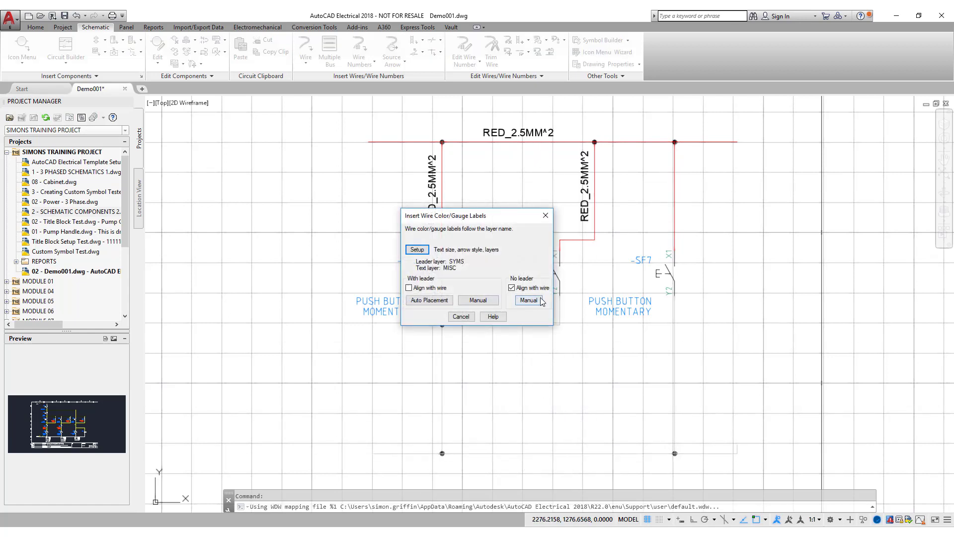
left_click(536, 299)
left_click(517, 453)
left_click(674, 374)
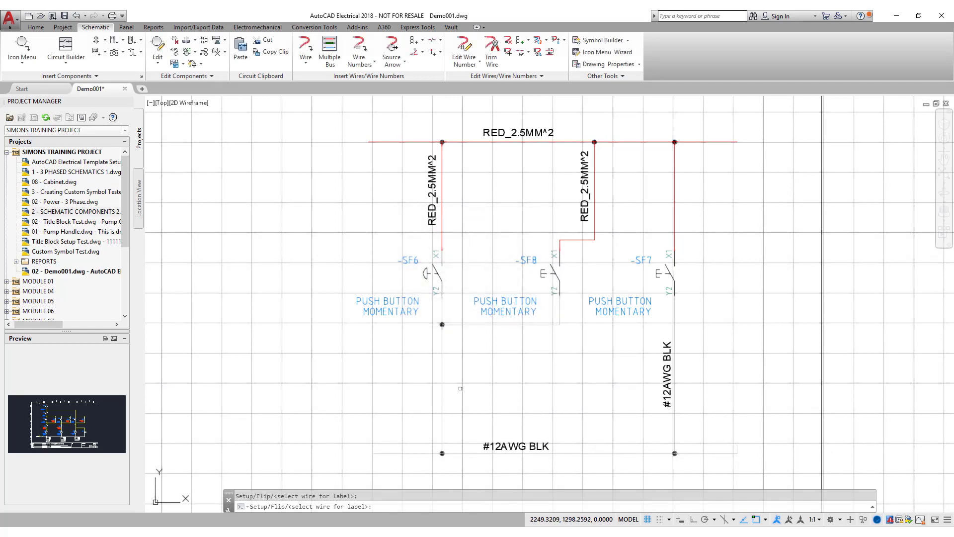
left_click(442, 389)
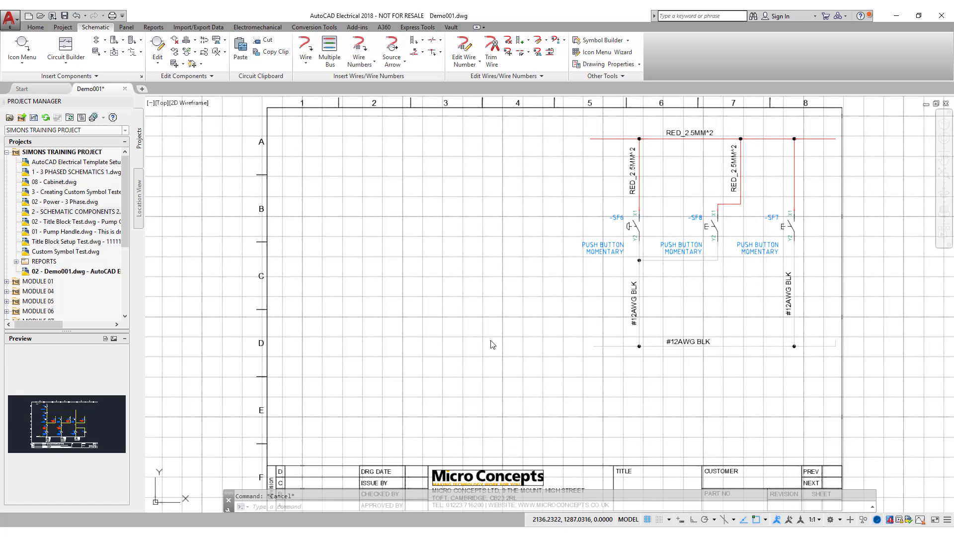
Draw a horizontal bus of four wires with 10 spacing in the empty space beneath columns 1 to 4, starting in row A.
left_click(329, 49)
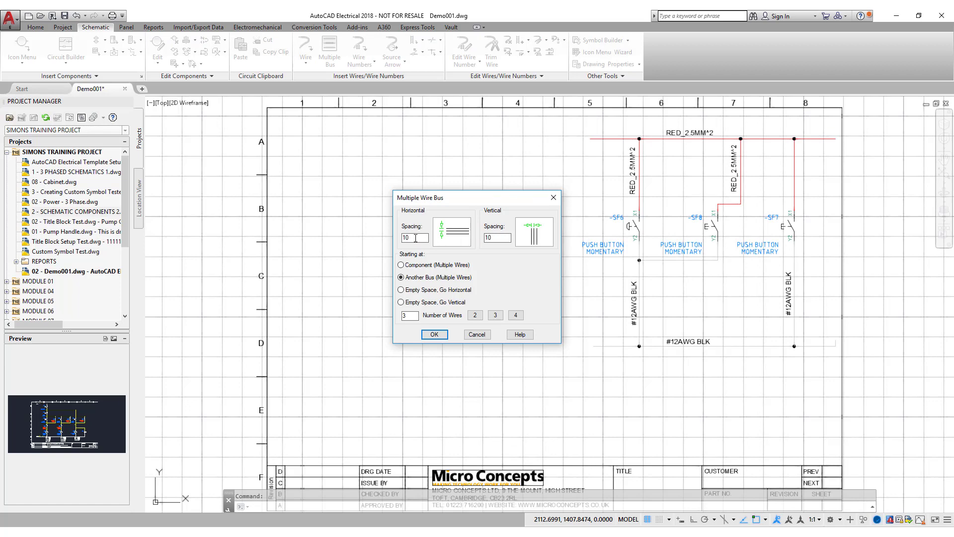
left_click(417, 293)
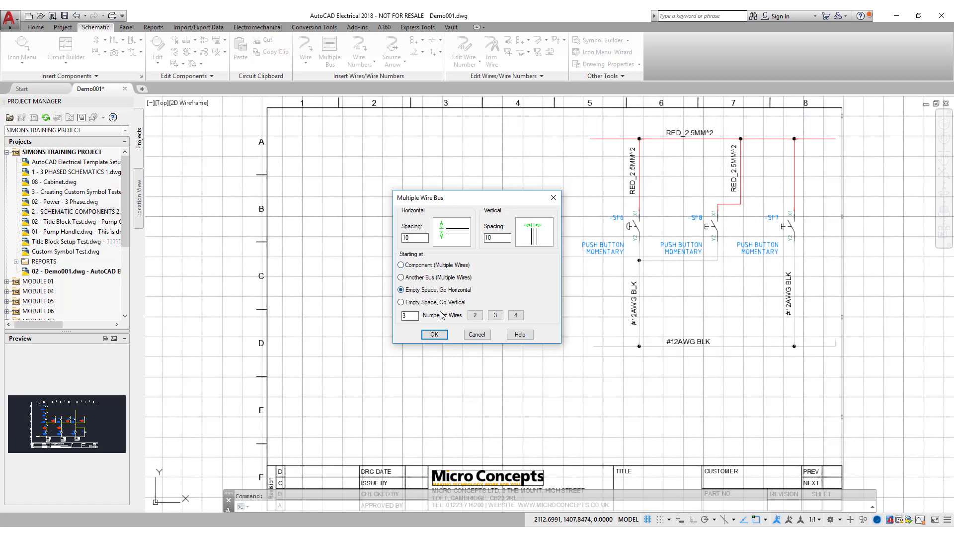
left_click(516, 316)
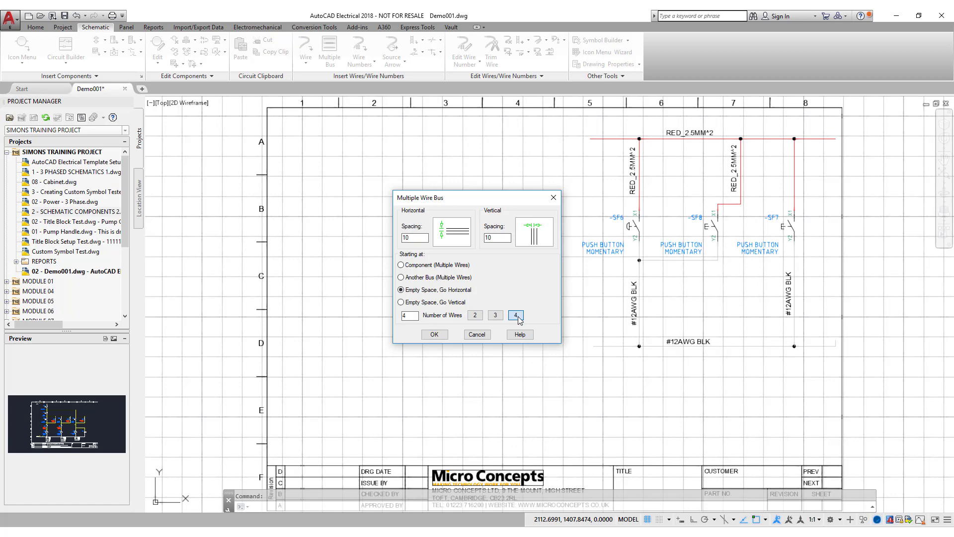
left_click(435, 334)
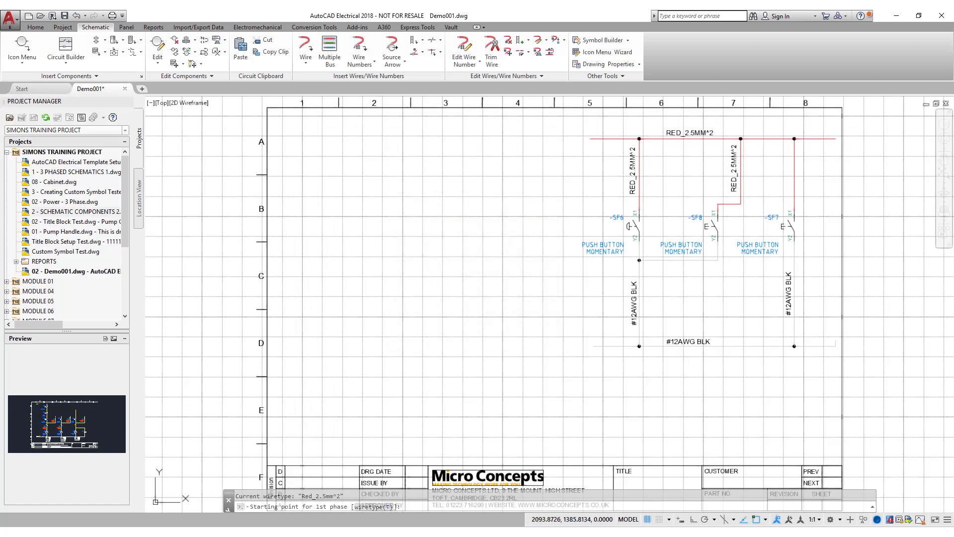
left_click(290, 145)
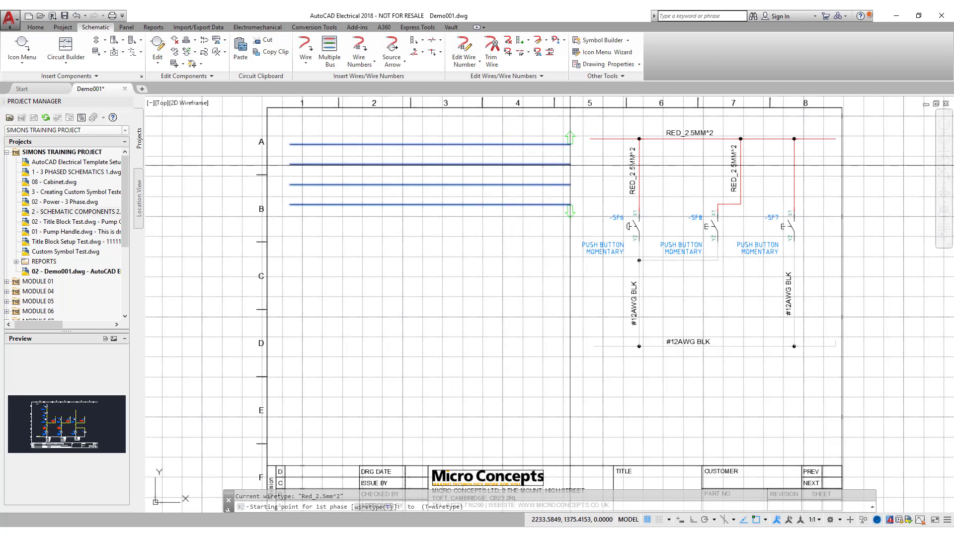
left_click(571, 164)
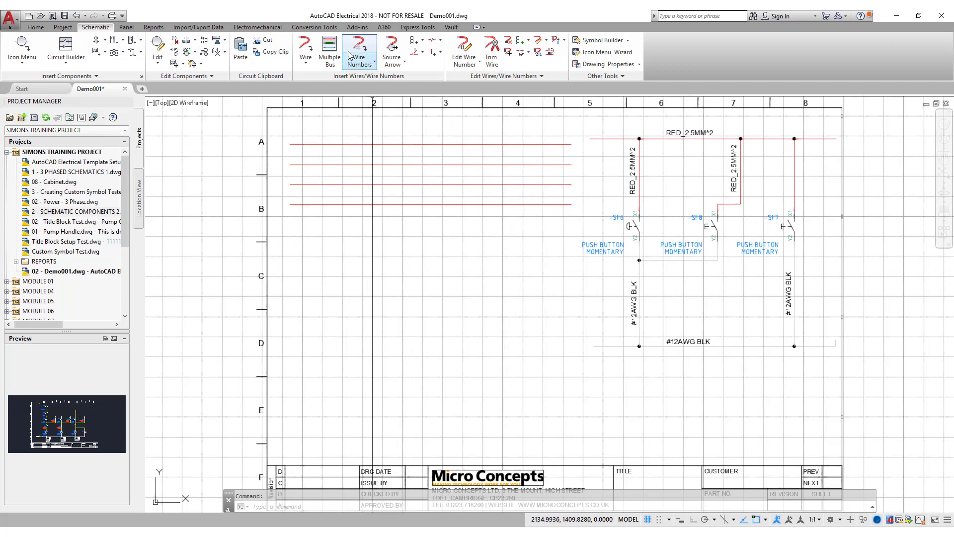
Draw a three-wire bus with 10 spacing from the top wire of the existing horizontal bus down to row E.
left_click(331, 49)
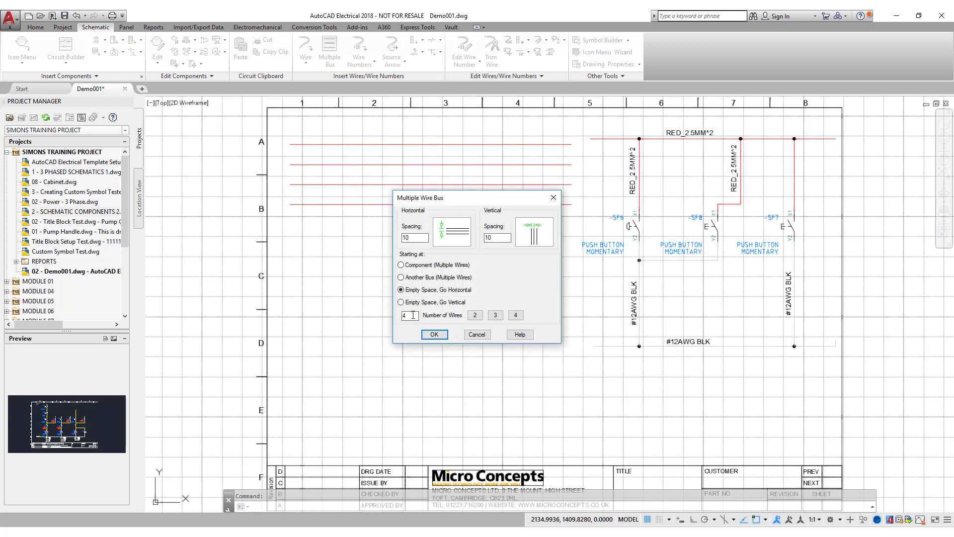
left_click(495, 315)
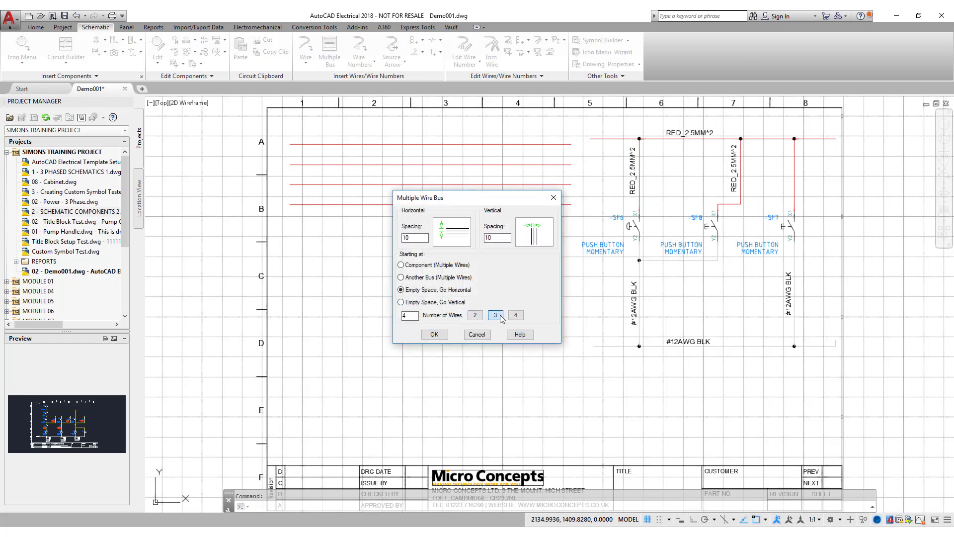
left_click(421, 279)
left_click(434, 334)
left_click(343, 144)
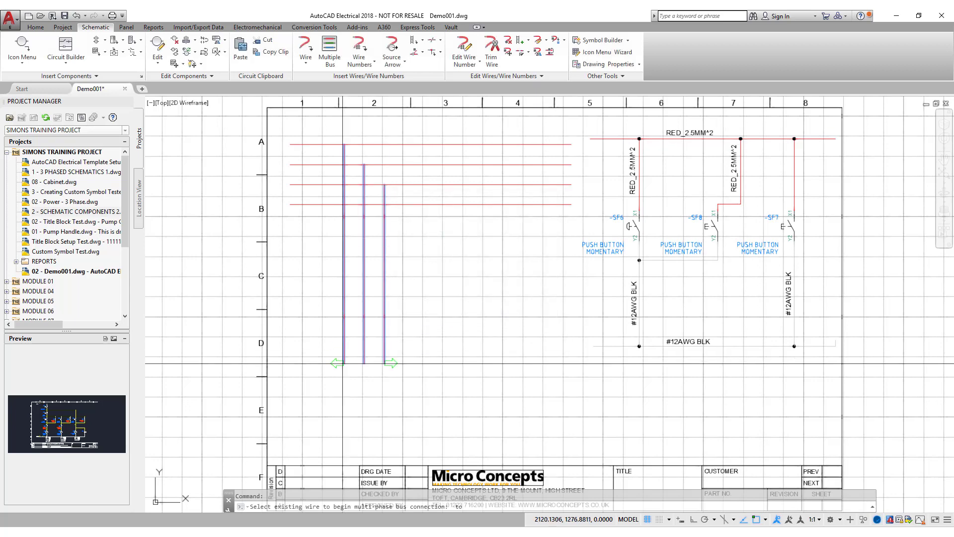
left_click(343, 422)
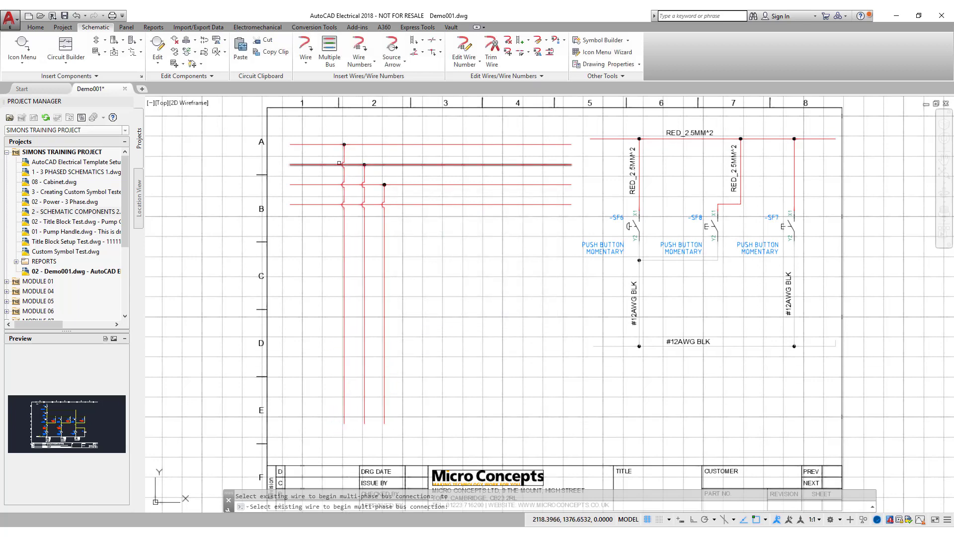
key("Escape")
scroll(345, 156, "up", 4)
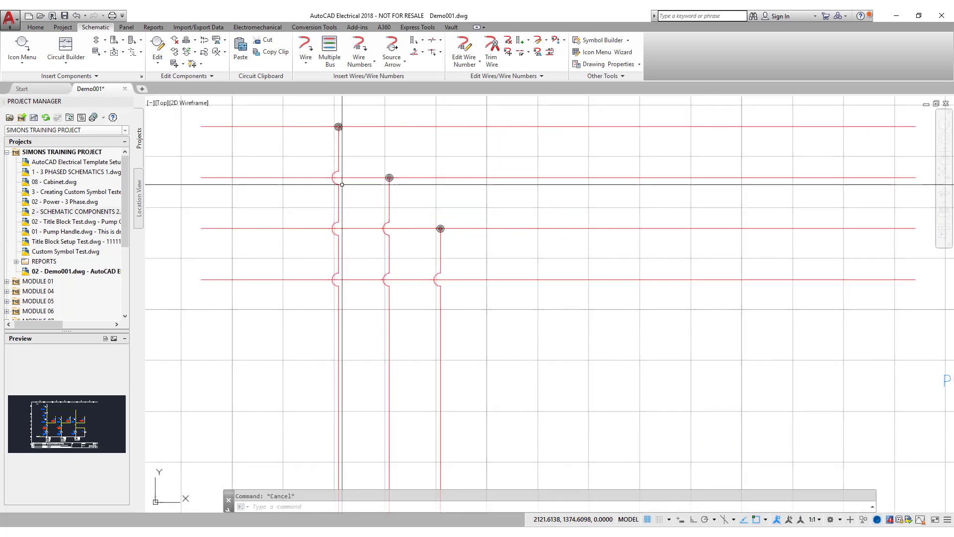
scroll(341, 191, "down", 4)
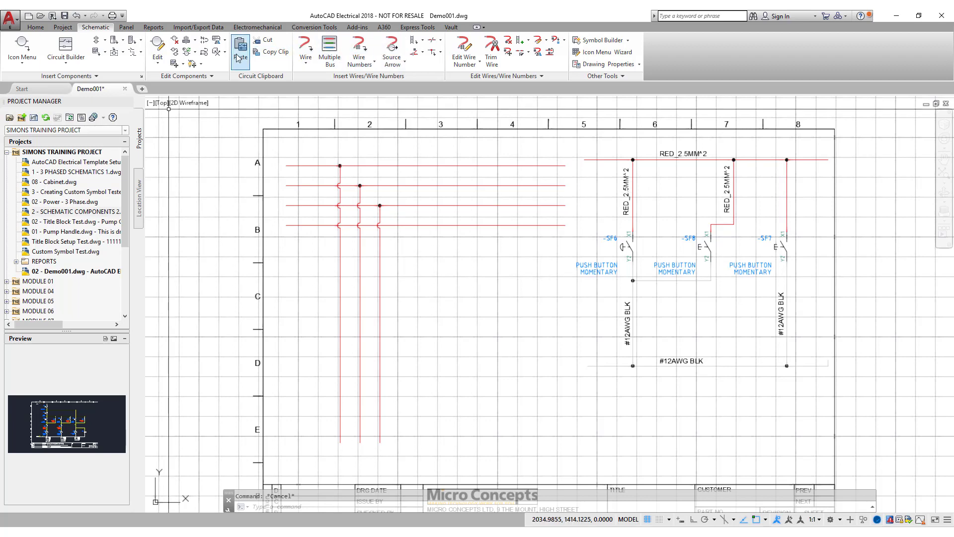
Scoot the rightmost vertical bus wire 10 units to the right, and scoot it back to its original position.
left_click(195, 40)
left_click(199, 56)
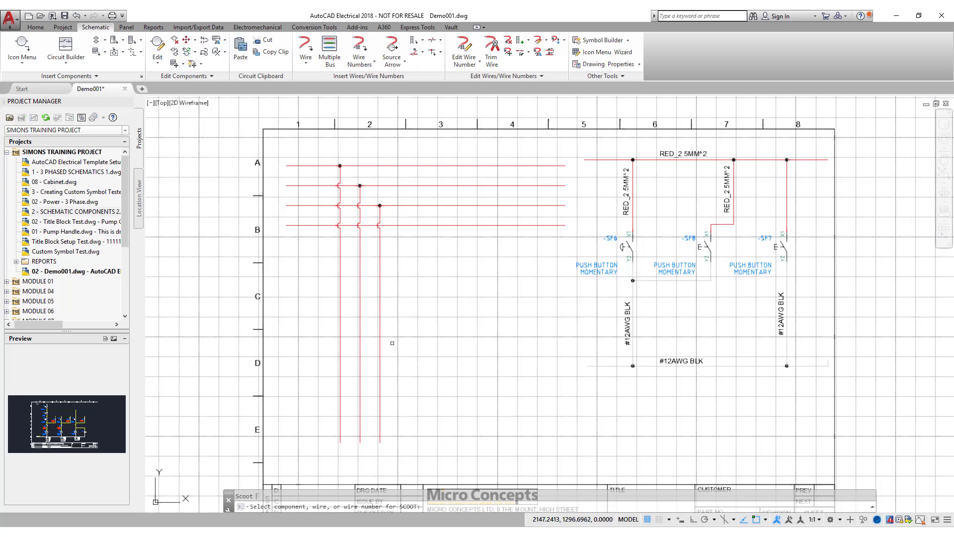
left_click(380, 324)
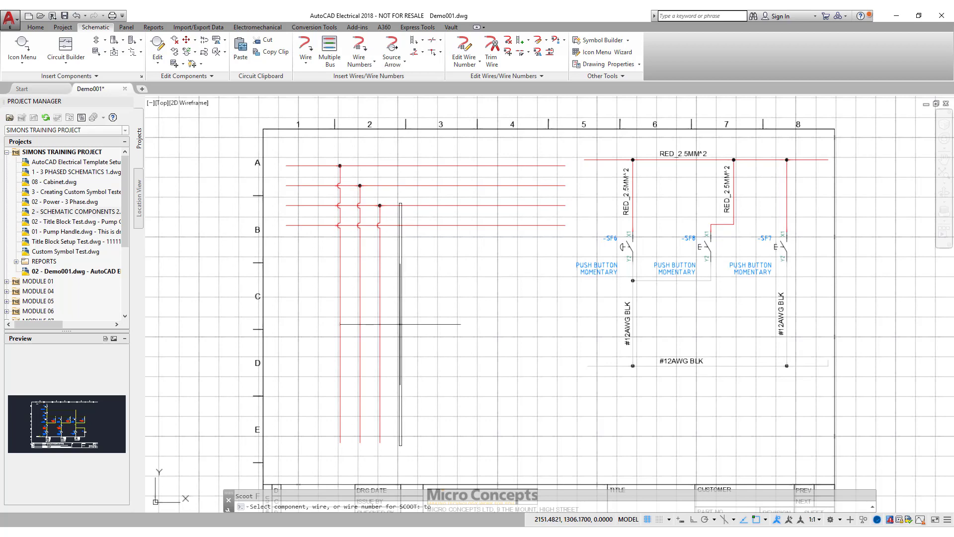
left_click(400, 324)
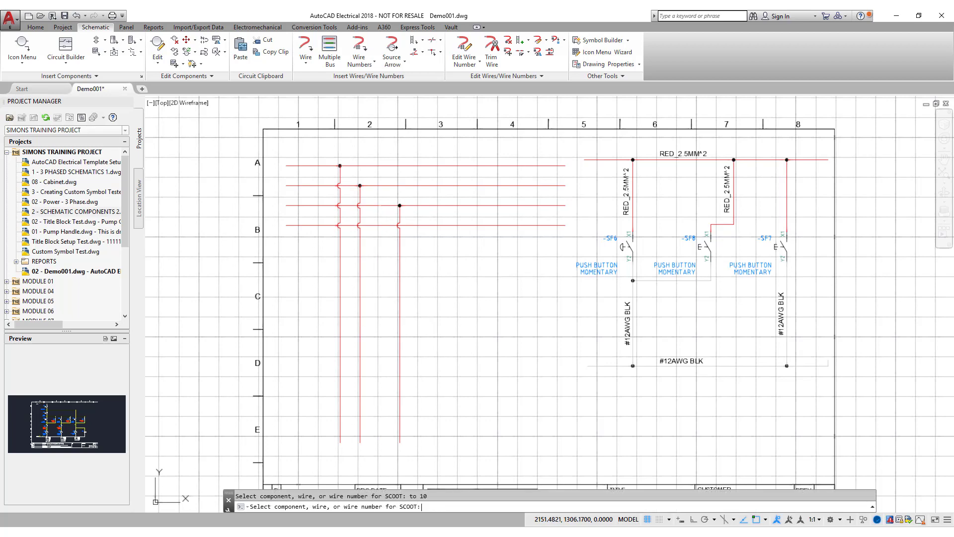
scroll(382, 221, "up", 3)
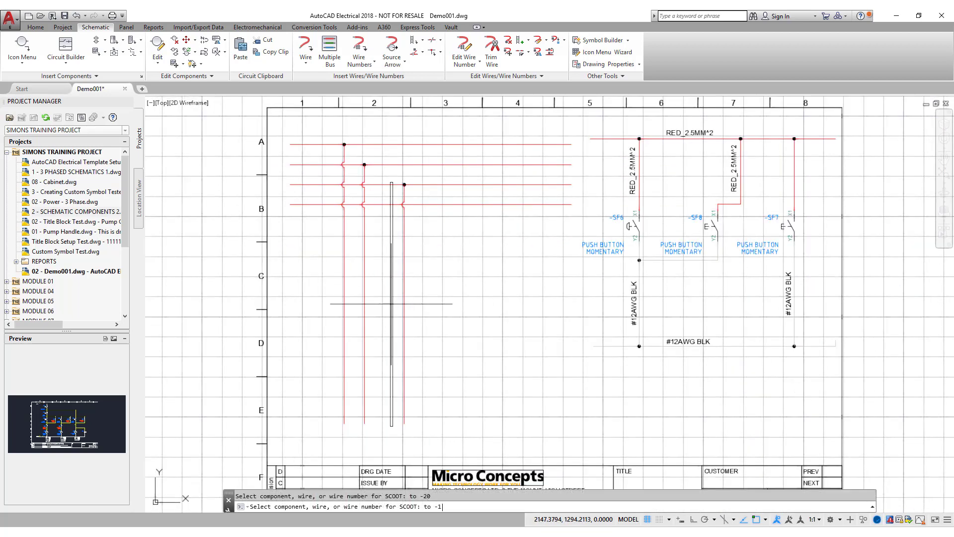
left_click(385, 303)
scroll(398, 164, "up", 4)
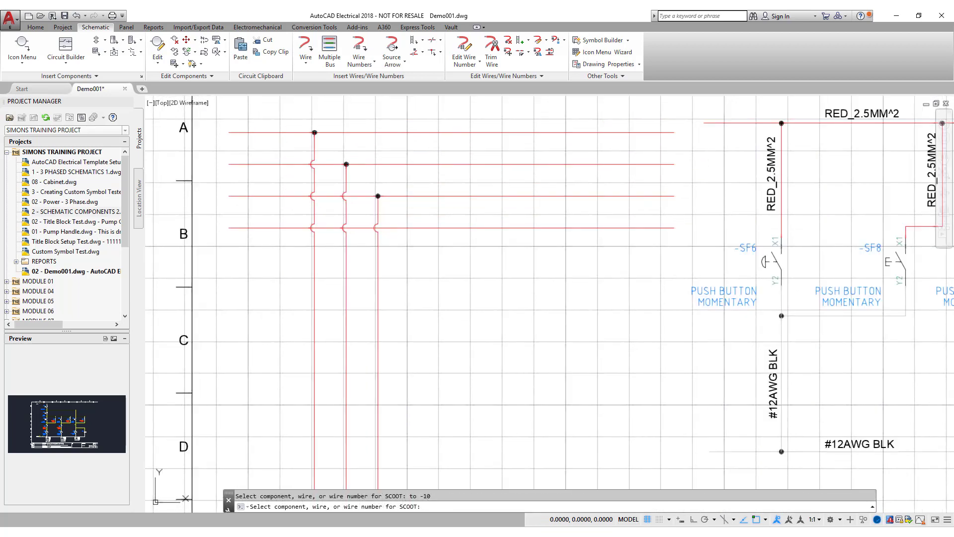
scroll(414, 257, "down", 4)
key("Escape")
Start inserting a schematic component and open the 3 Phase Motors symbols within Motor Control.
left_click(22, 45)
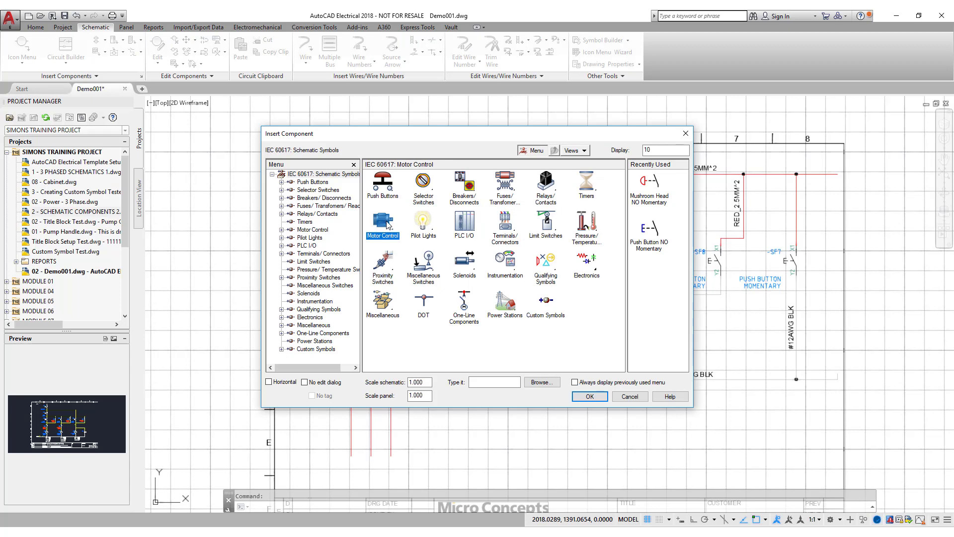
left_click(387, 225)
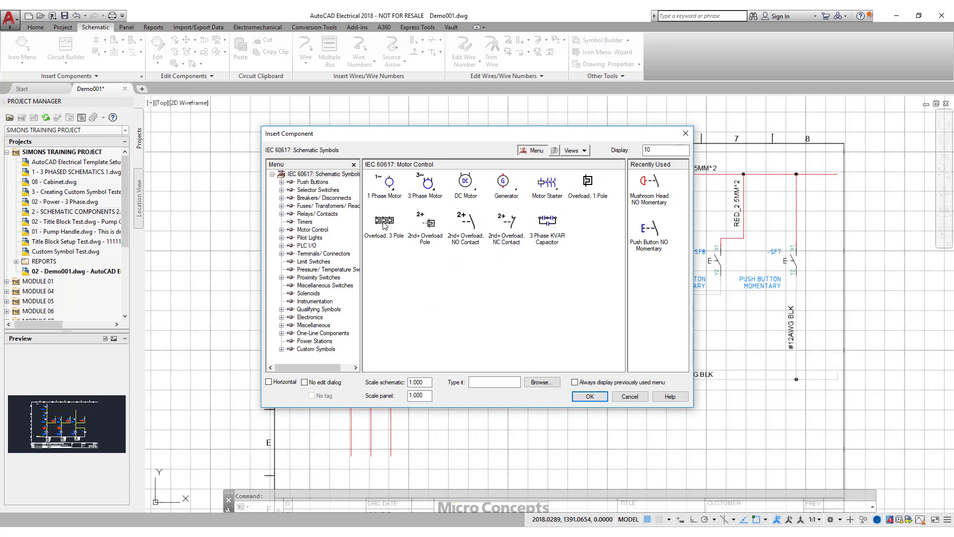
left_click(425, 186)
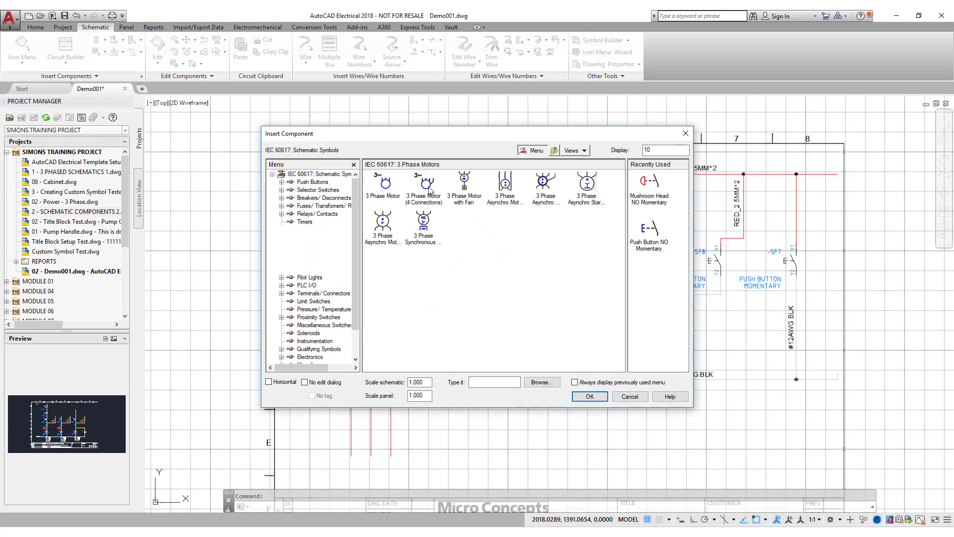
Insert a 3 Phase Motor (4 Connections) at the lower end of the middle vertical wire and describe it as Web Motor.
left_click(430, 191)
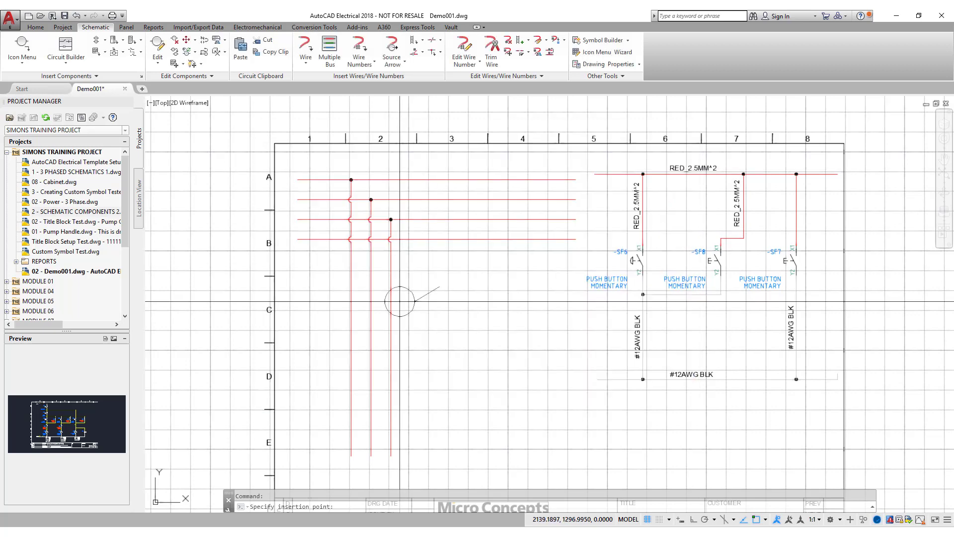
left_click(370, 456)
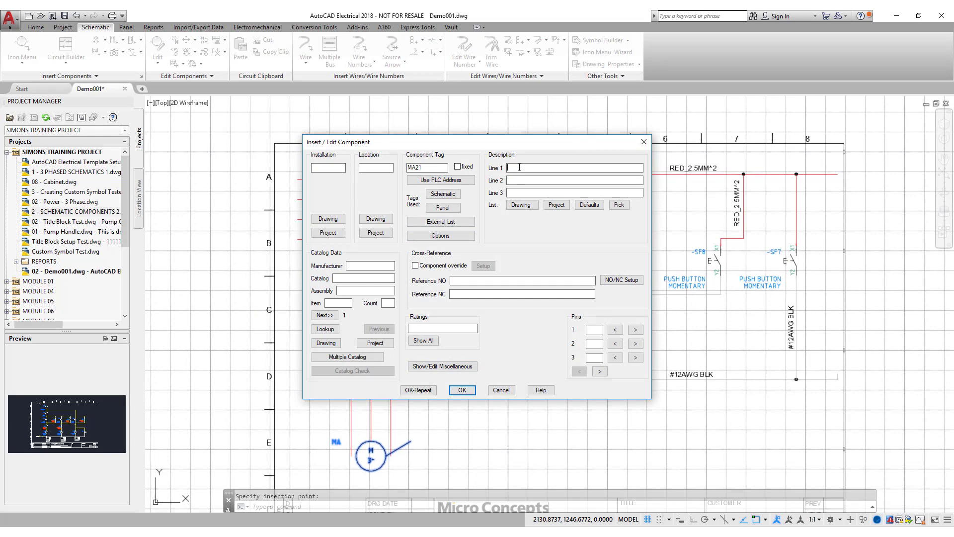
type("Web Motor")
Assign the AB catalog part 1329L-ZF7F506AOH from the motors category to the motor and finish its component data.
left_click(326, 329)
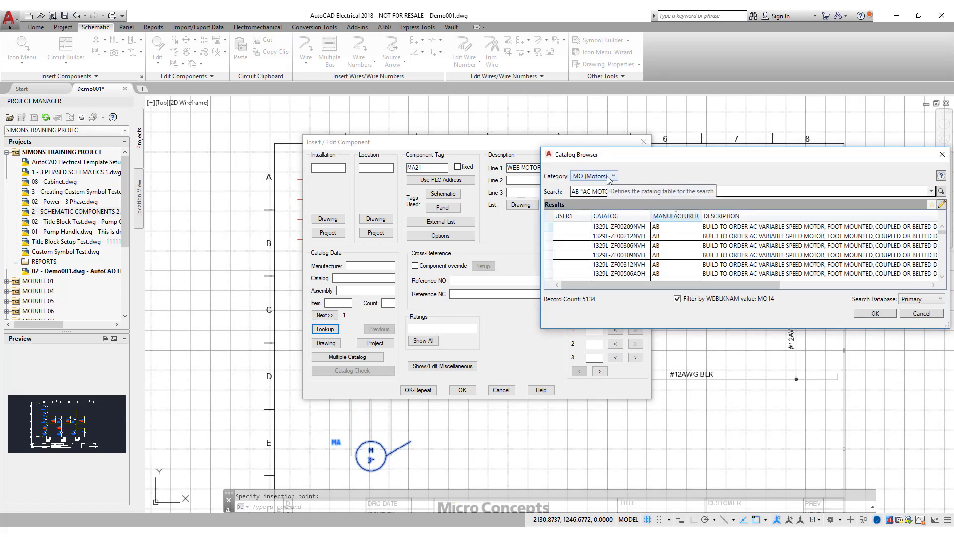
left_click(609, 177)
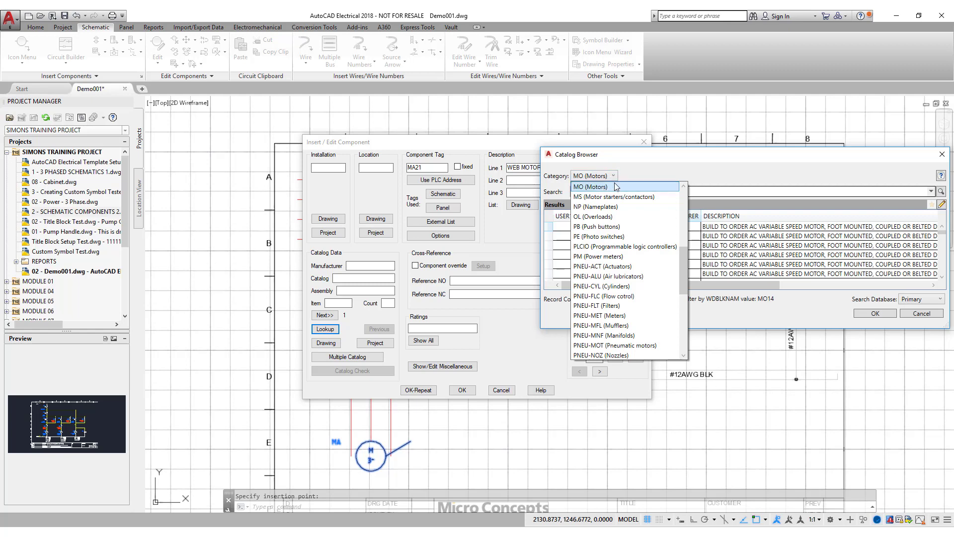
left_click(664, 171)
scroll(683, 256, "down", 5)
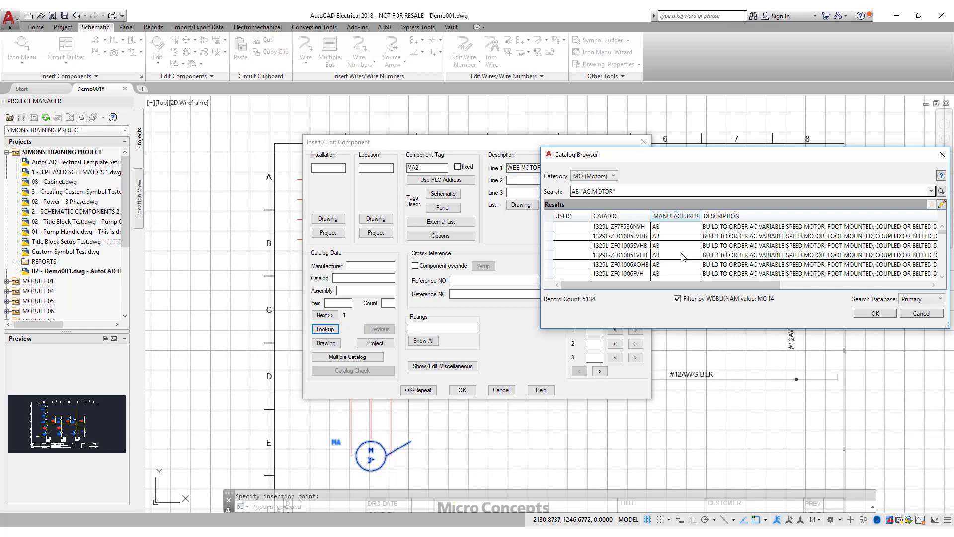
scroll(680, 256, "up", 2)
left_click(676, 245)
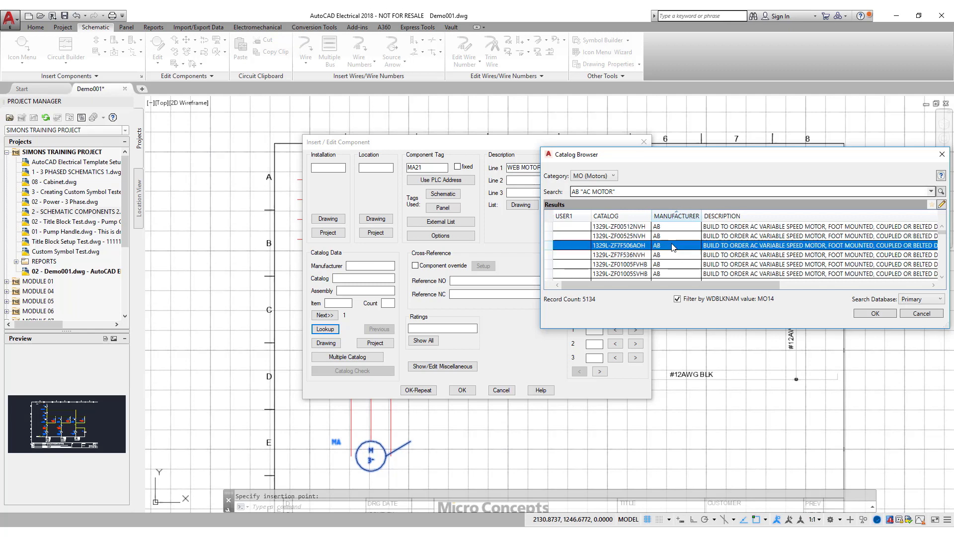
left_click(889, 316)
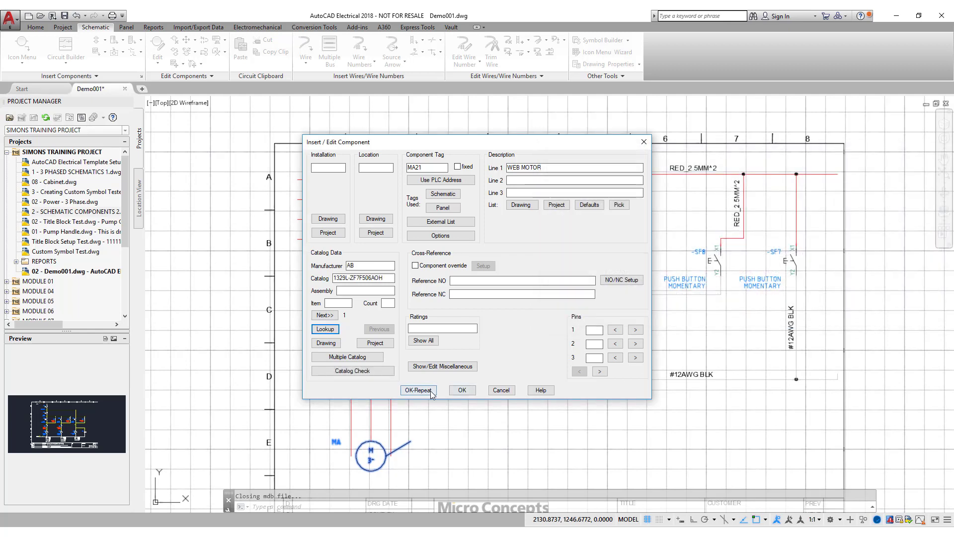
left_click(462, 390)
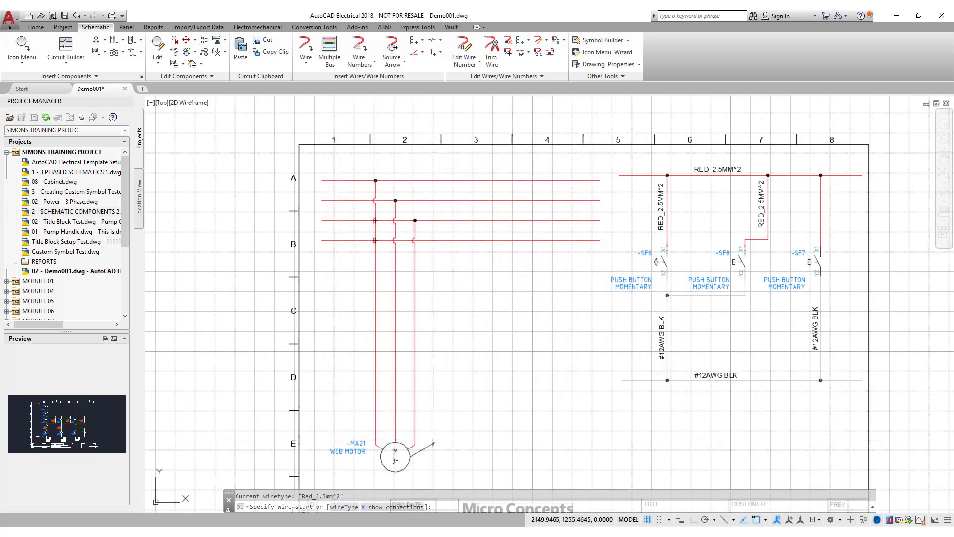
Show the wire connection points and draw a wire from the motor's free fourth connection up to the lowest horizontal supply line.
type("x")
key("Return")
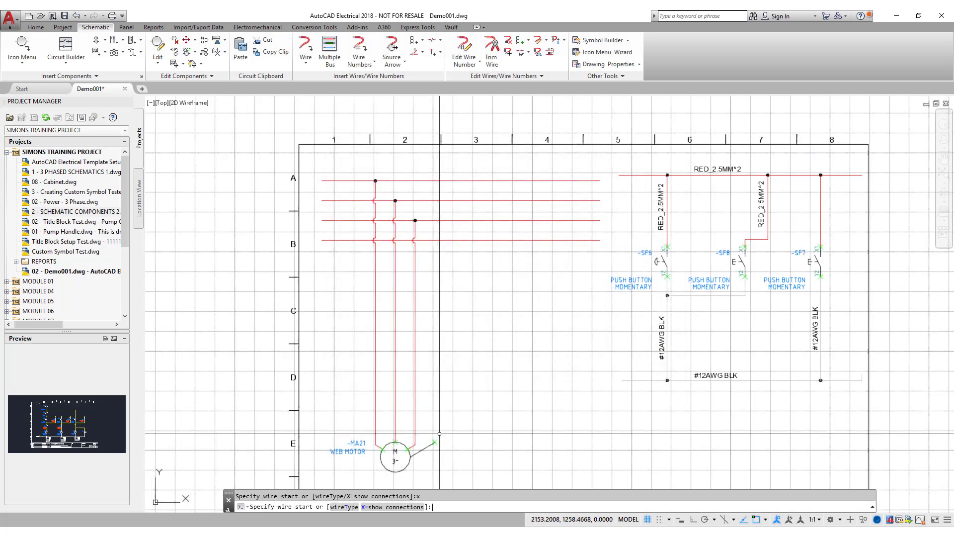
left_click(436, 442)
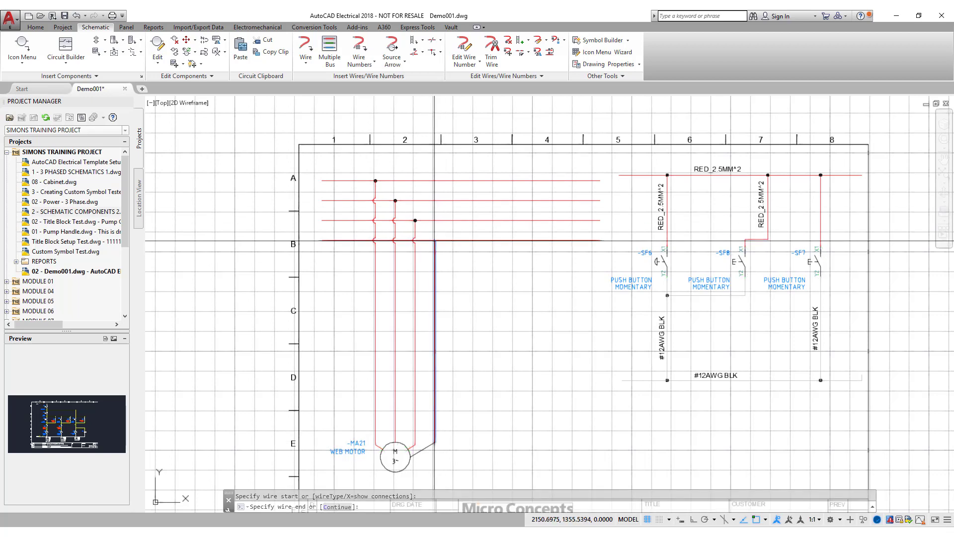
left_click(435, 240)
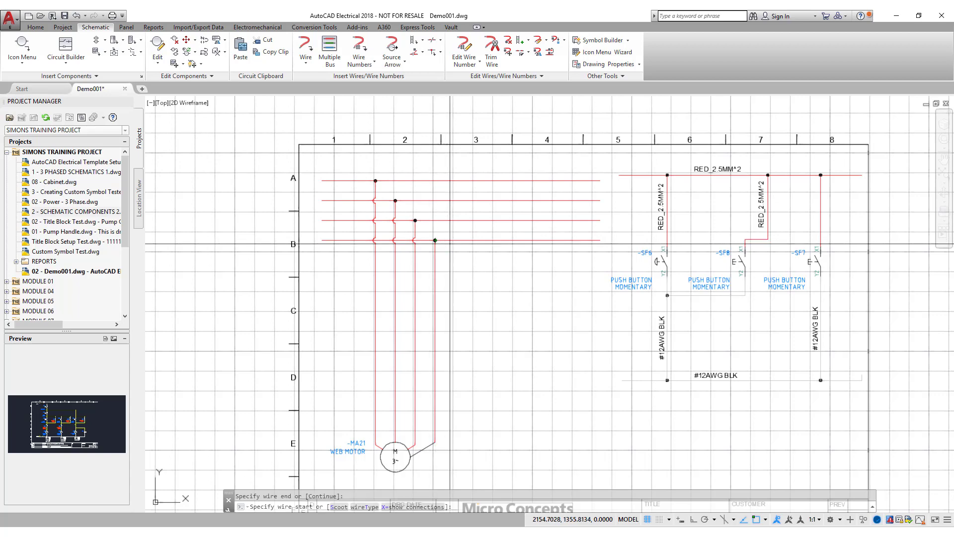
Convert the lowest supply line and its connected motor wire to the Grn_Yel 2.5mm^2 wire type.
scroll(451, 246, "up", 4)
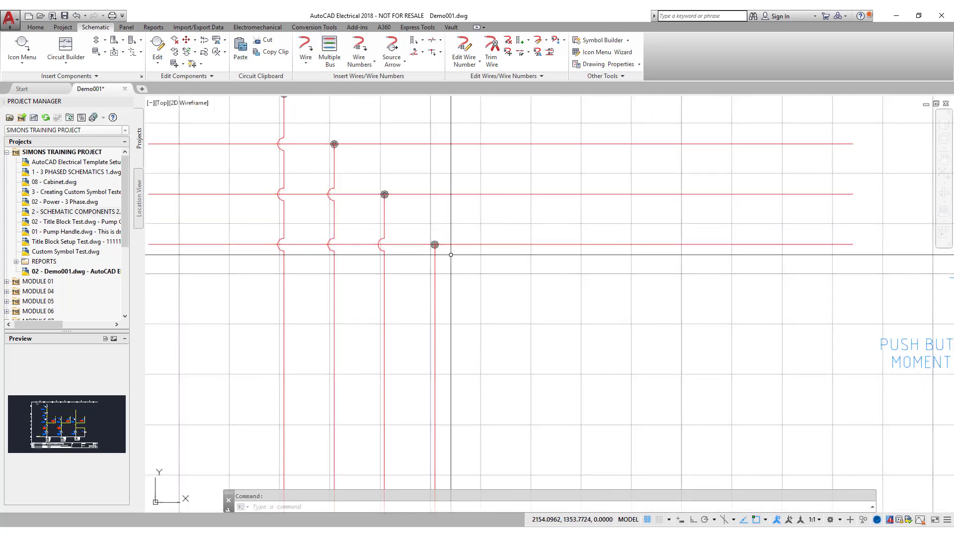
right_click(472, 244)
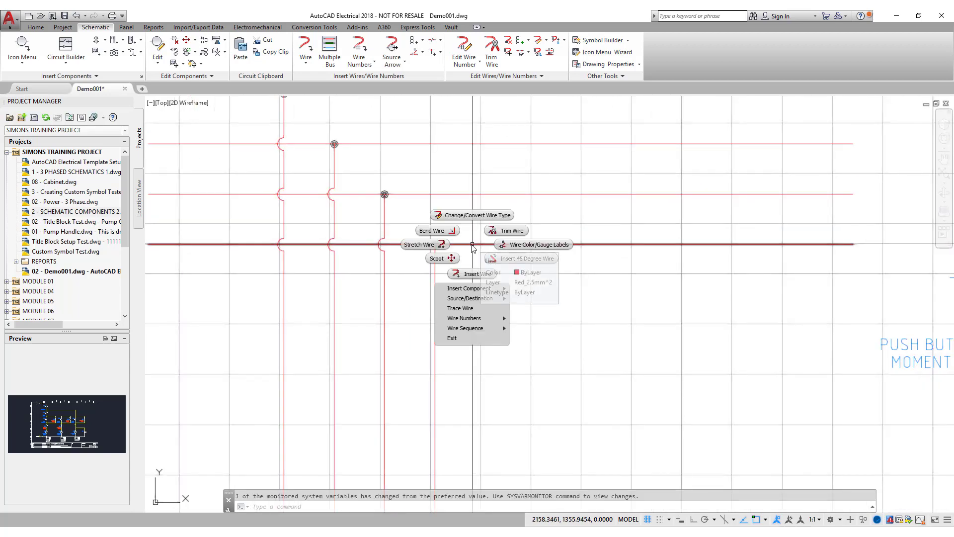
left_click(481, 223)
left_click(424, 198)
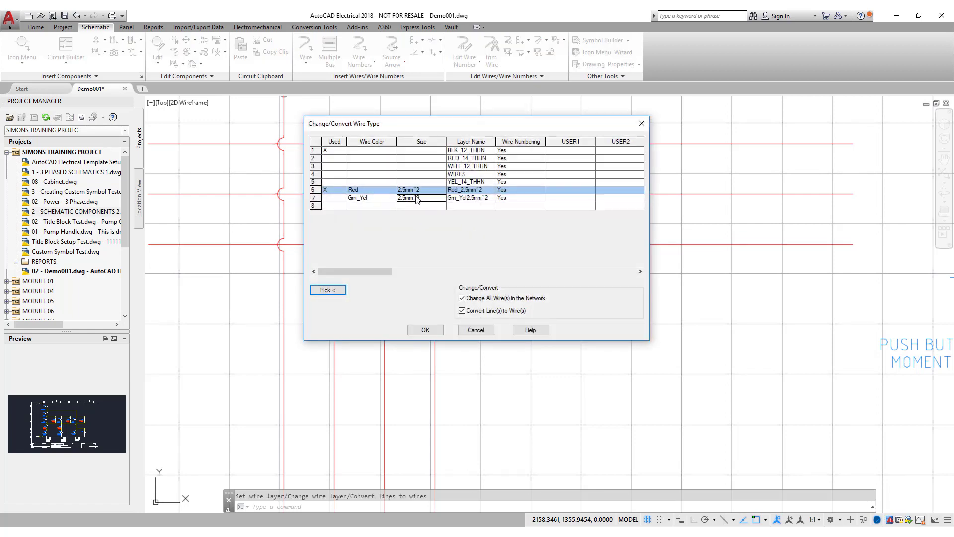
left_click(426, 329)
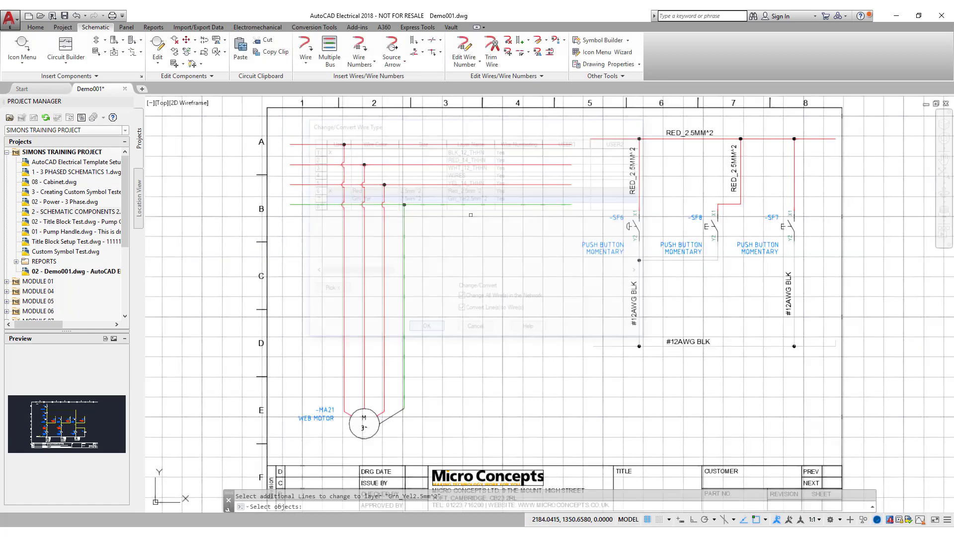
scroll(405, 302, "up", 2)
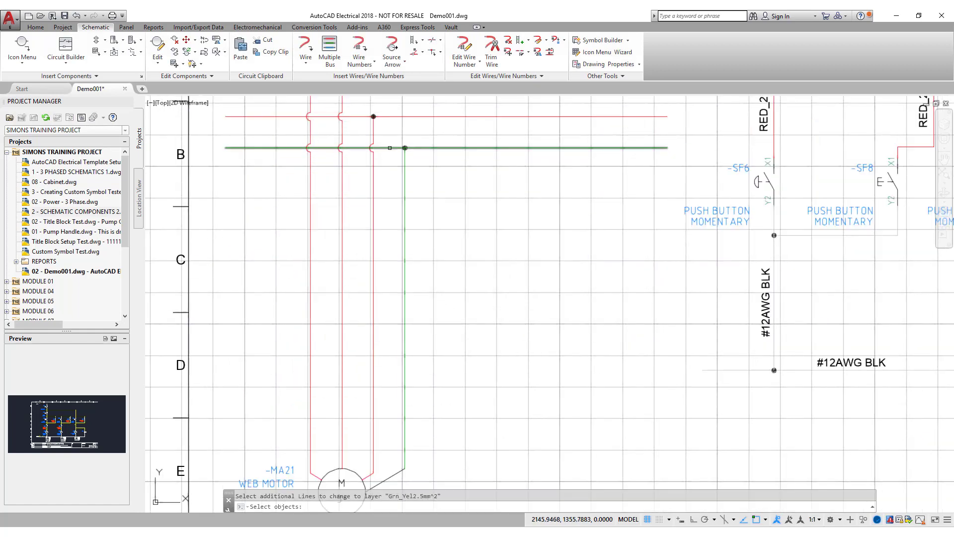
key("Escape")
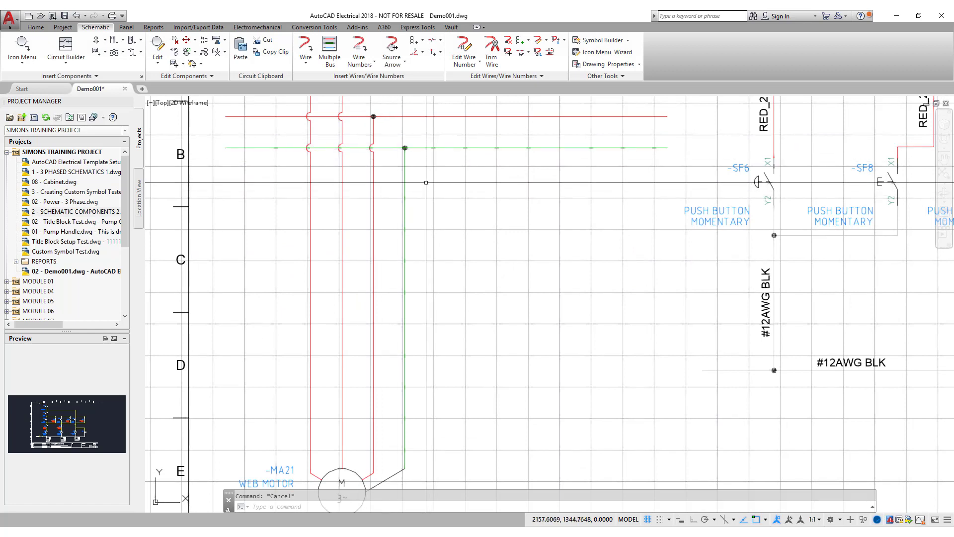
Insert a 3-pole fuse on the three red motor wires below the supply lines, starting at the leftmost wire and building right.
middle_click_drag(481, 222, 502, 241)
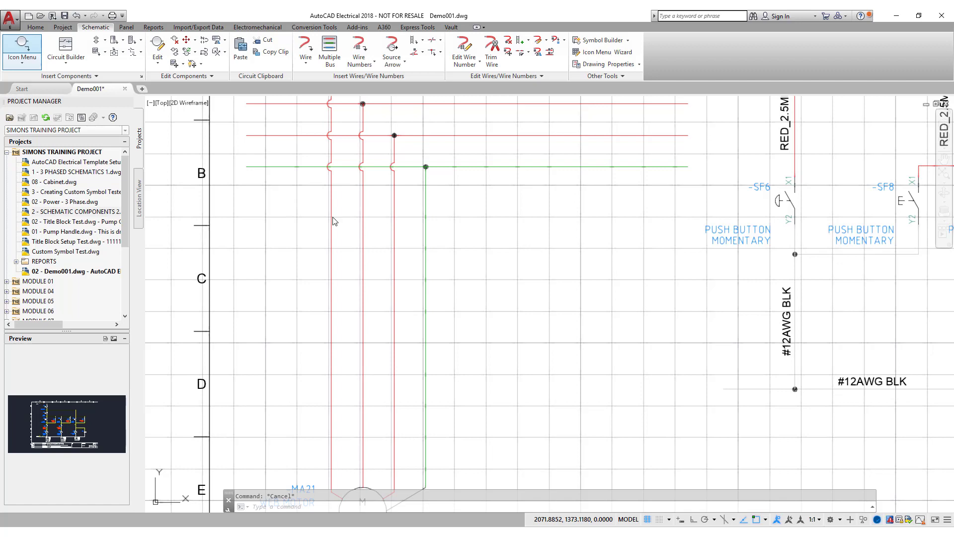
key("Return")
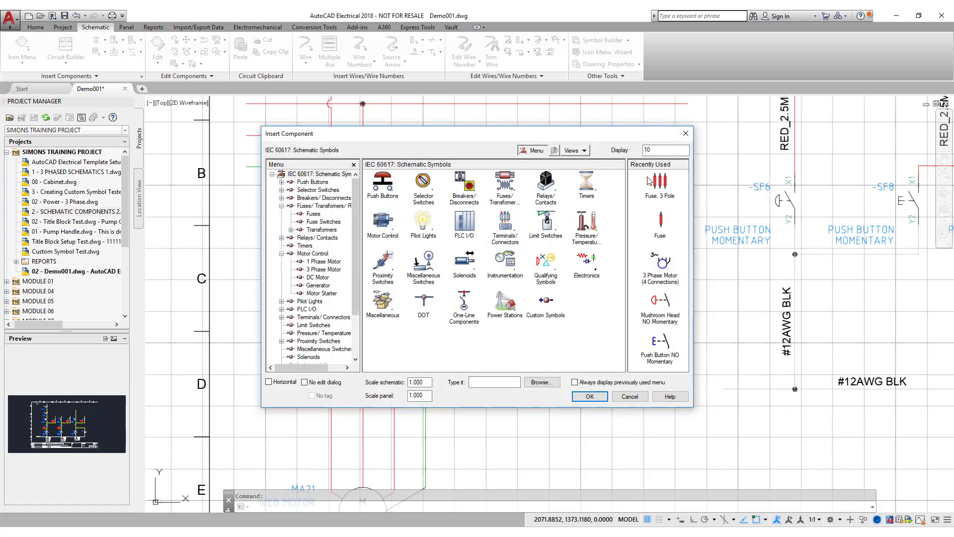
left_click(508, 181)
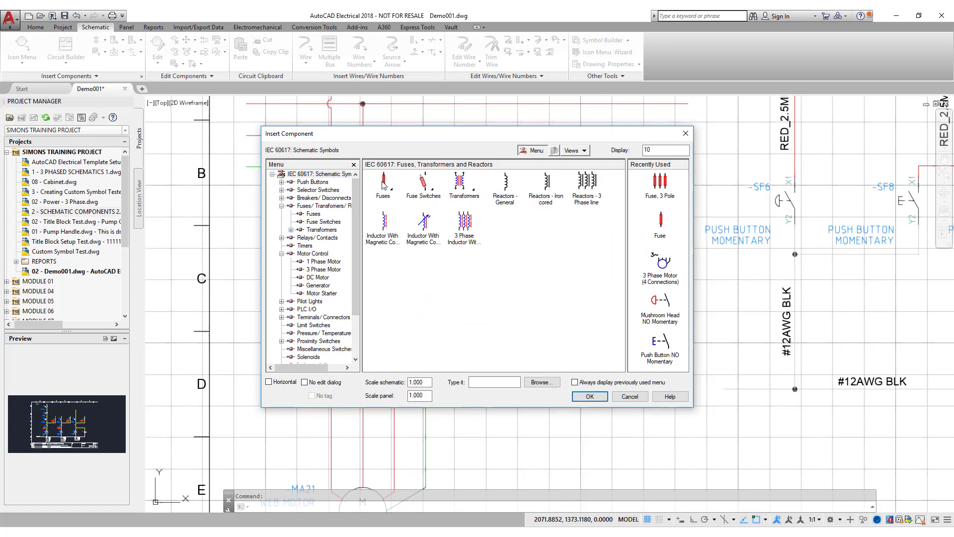
left_click(384, 185)
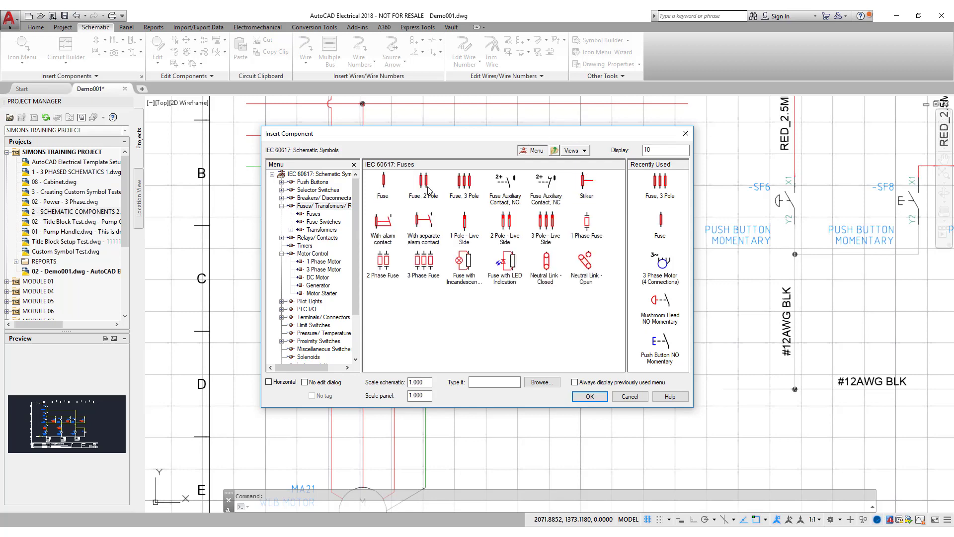
left_click(465, 182)
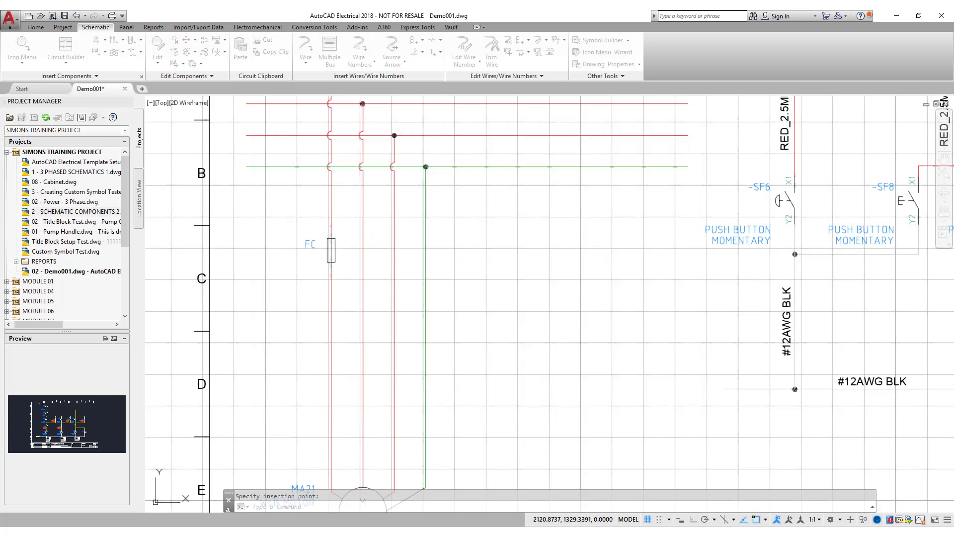
left_click(331, 250)
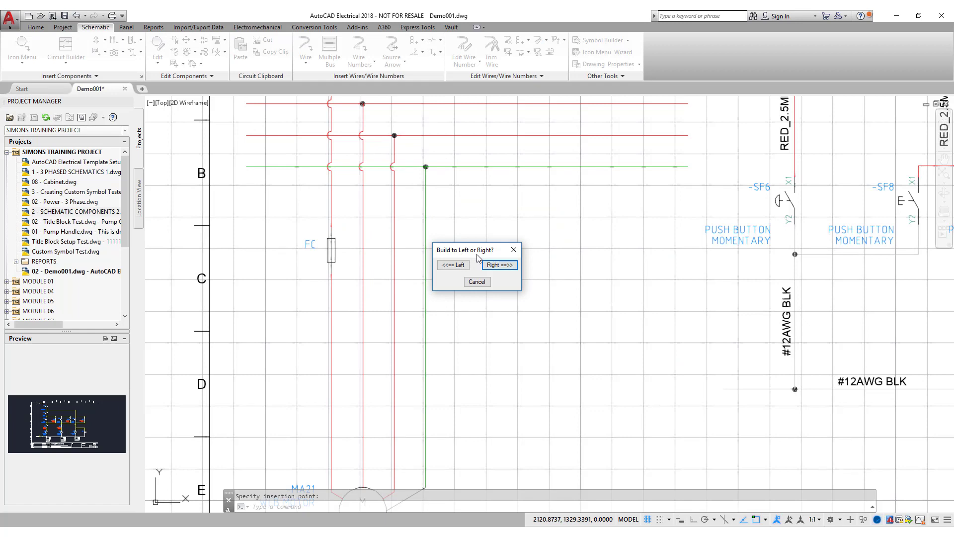
left_click(506, 266)
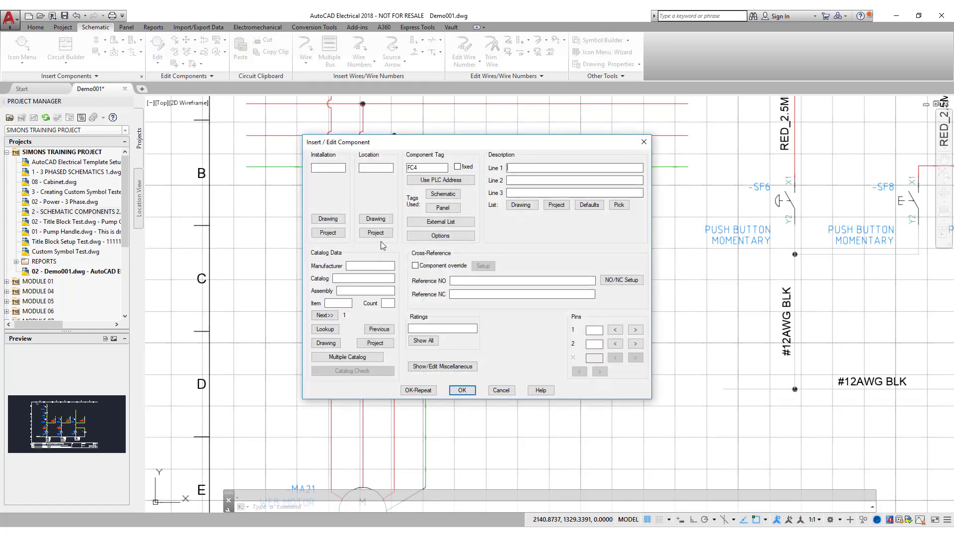
Describe the component as Fuses and assign it the Bussmann catalog part JKS-15.
left_click_drag(434, 144, 611, 136)
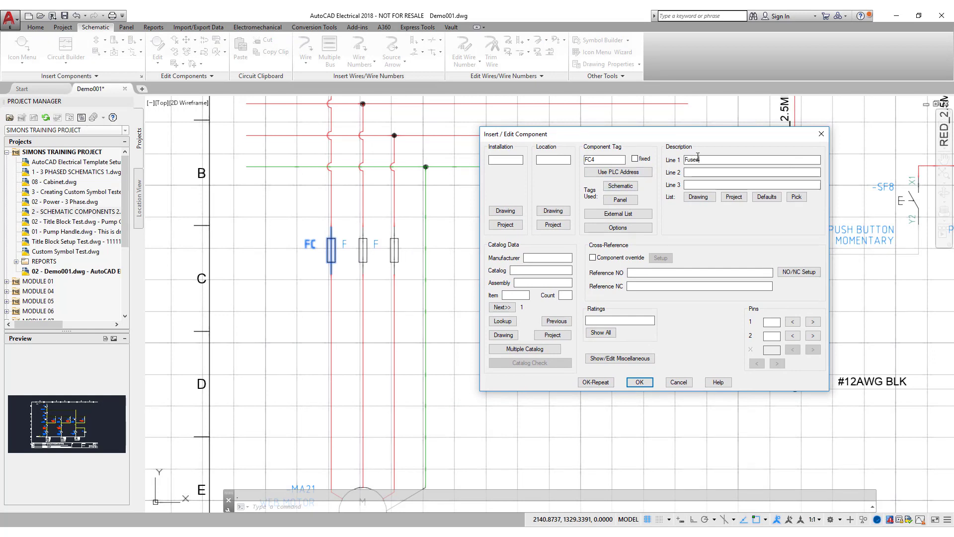
left_click(515, 324)
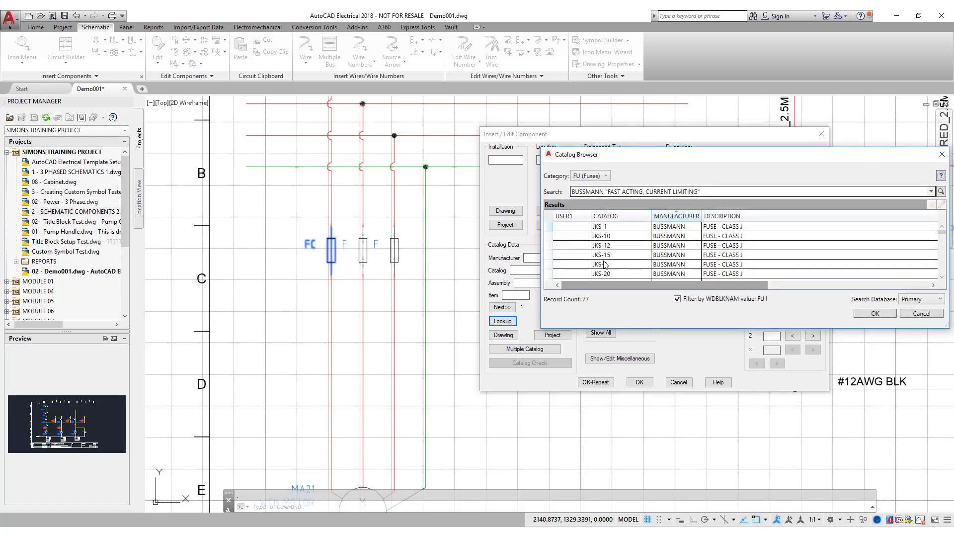
left_click(615, 255)
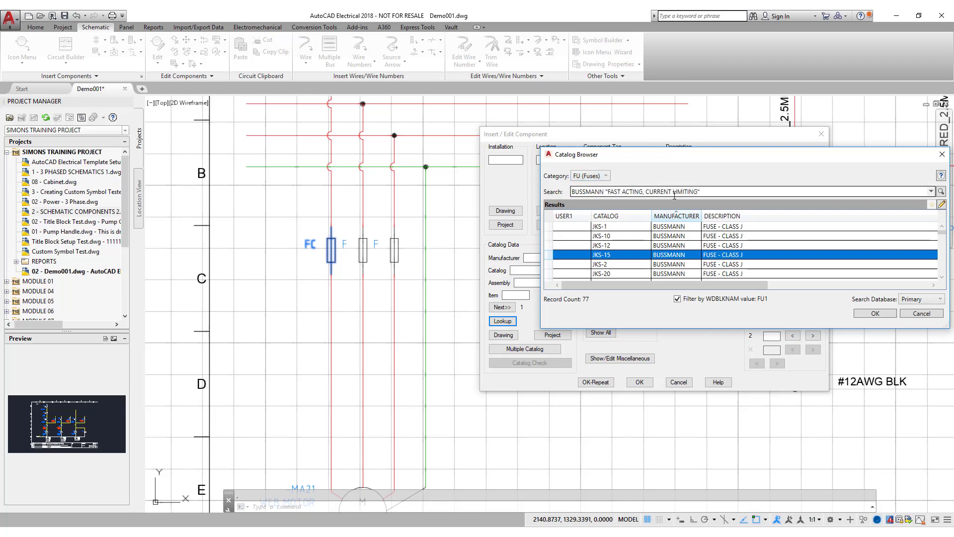
left_click(876, 313)
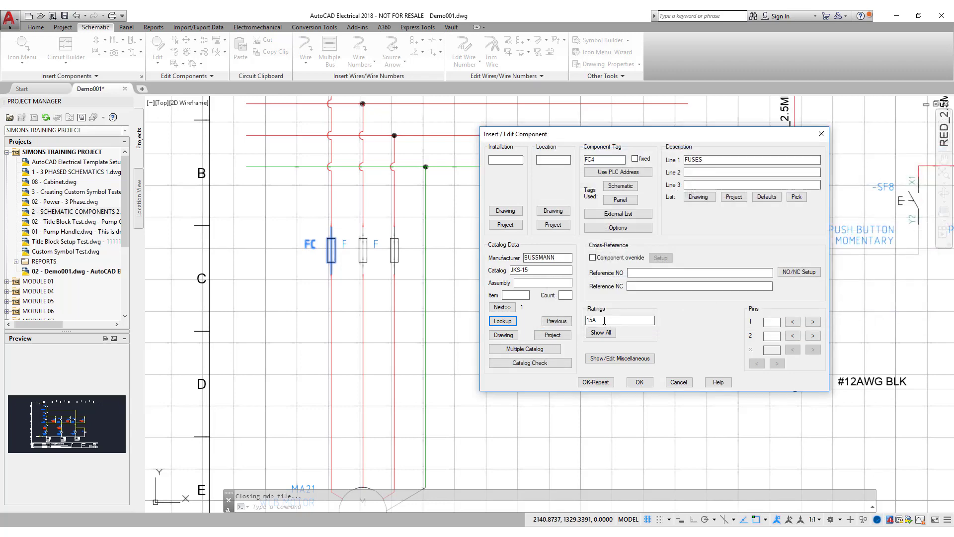
Keep the fuse rating of 15A, assign pin numbers 1 and 2, and finish the component data.
left_click_drag(602, 320, 591, 319)
left_click(813, 321)
left_click(814, 336)
left_click(640, 382)
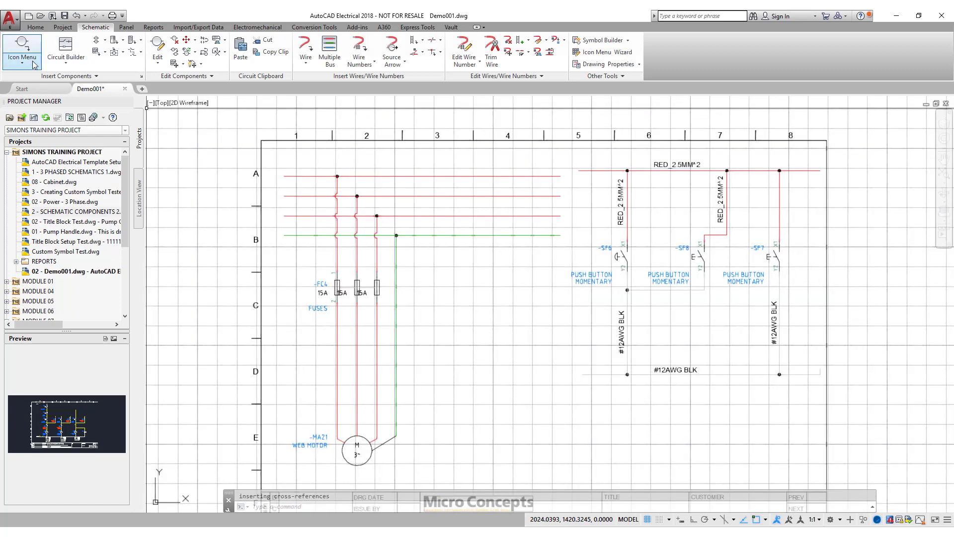
Insert a 3-pole circuit breaker on the red motor wires below the fuses, building right from the leftmost wire, described as Web Circuit Breaker.
left_click(35, 64)
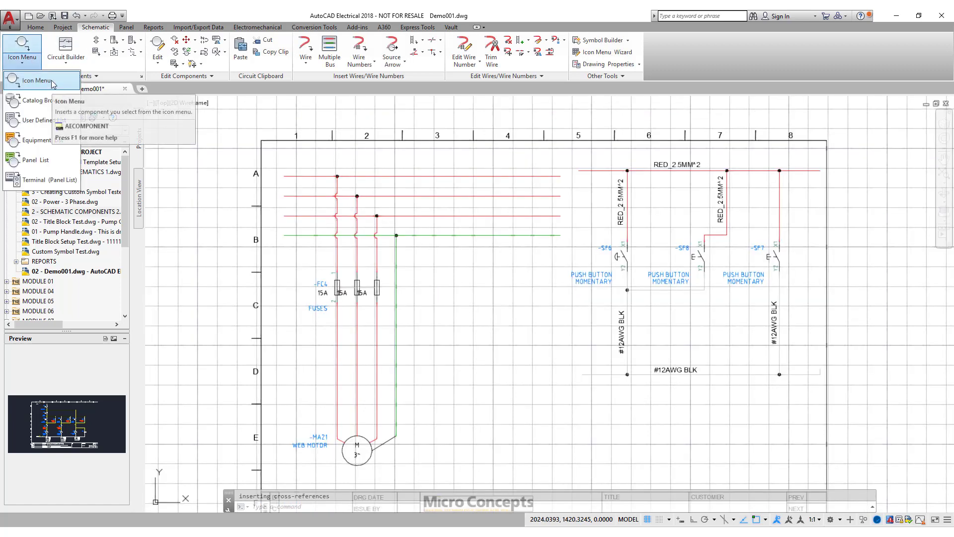
left_click(53, 89)
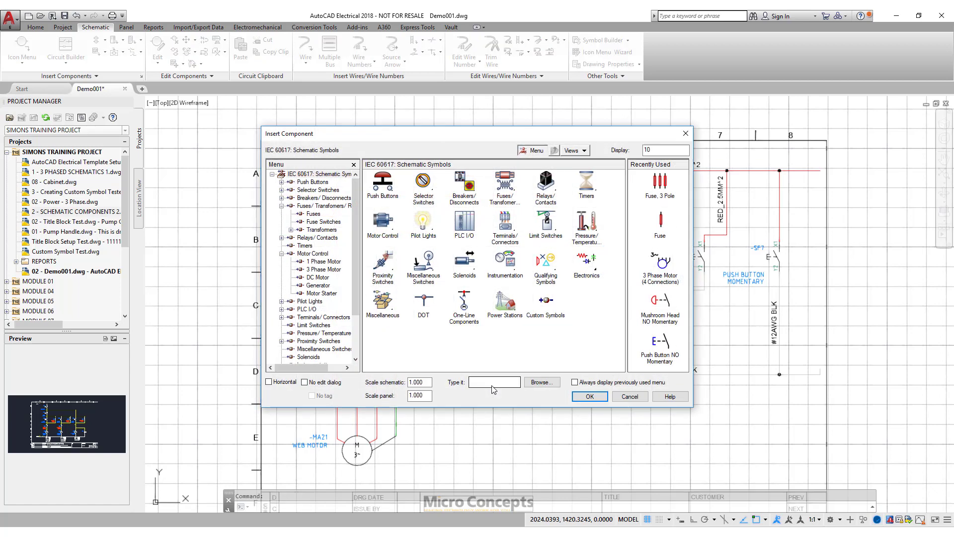
left_click(466, 181)
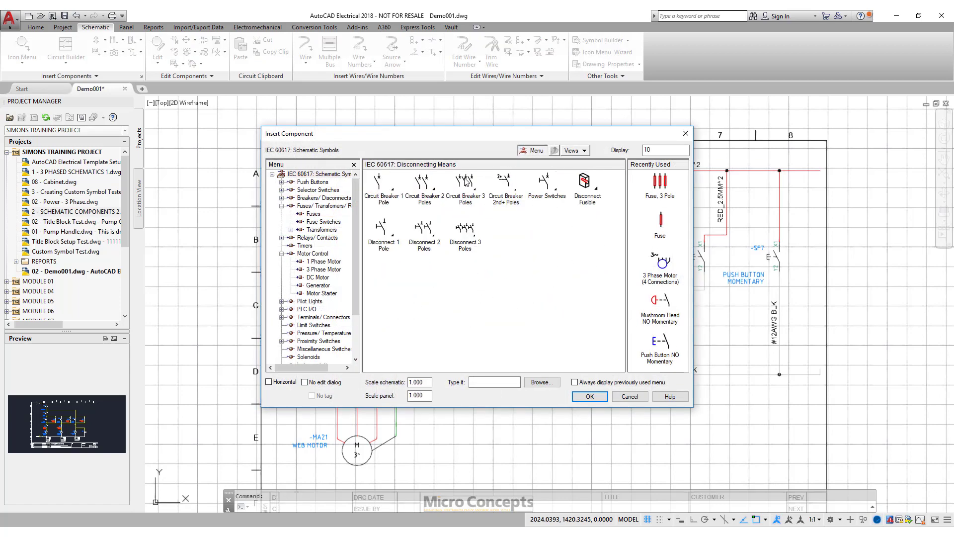
left_click(465, 182)
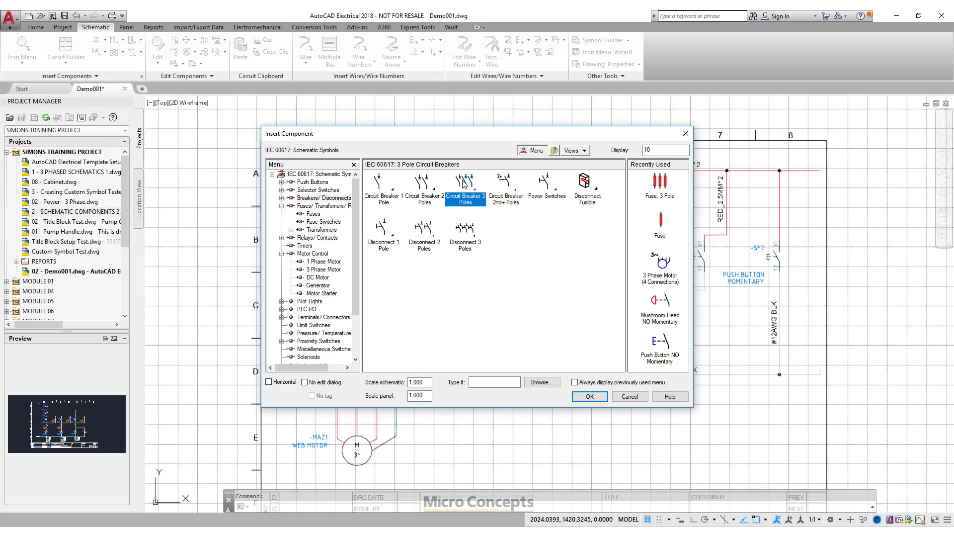
left_click(387, 189)
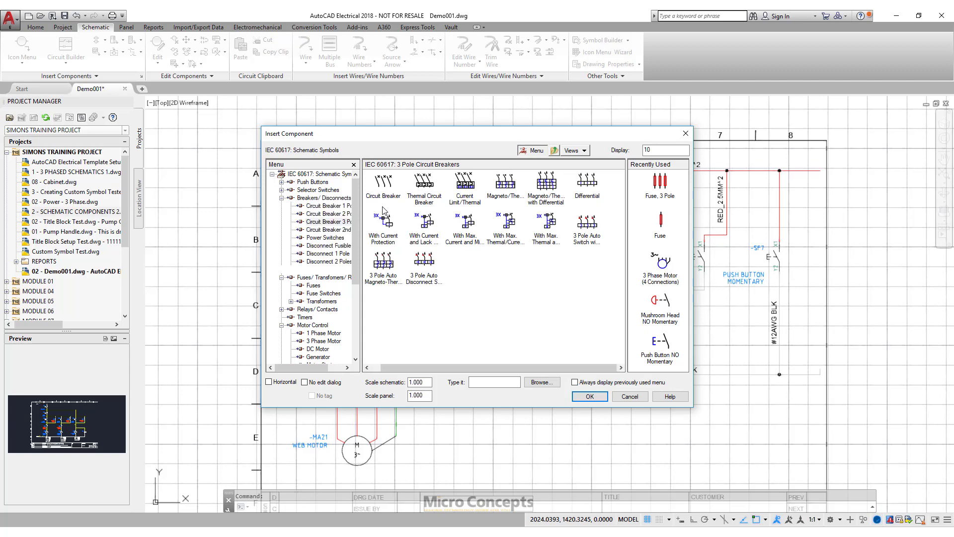
left_click(338, 336)
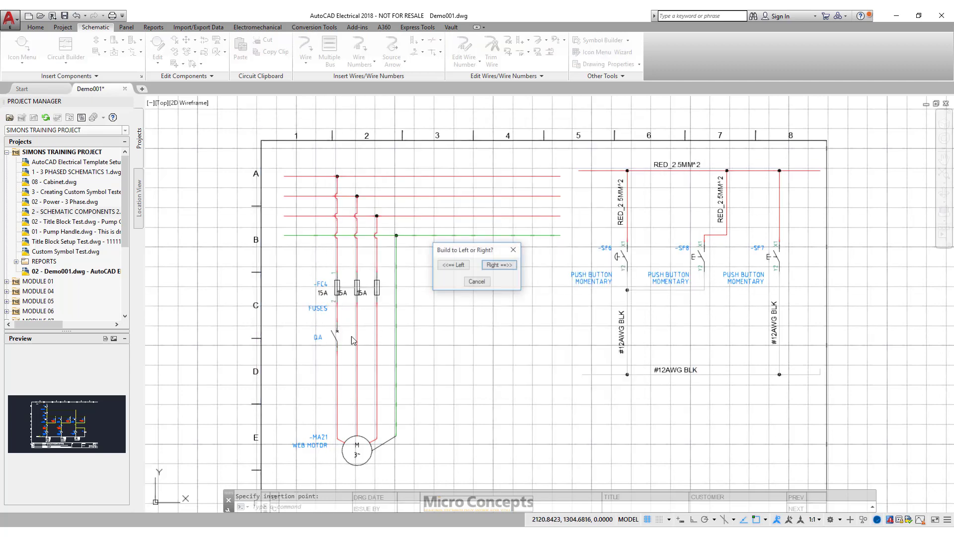
left_click(499, 265)
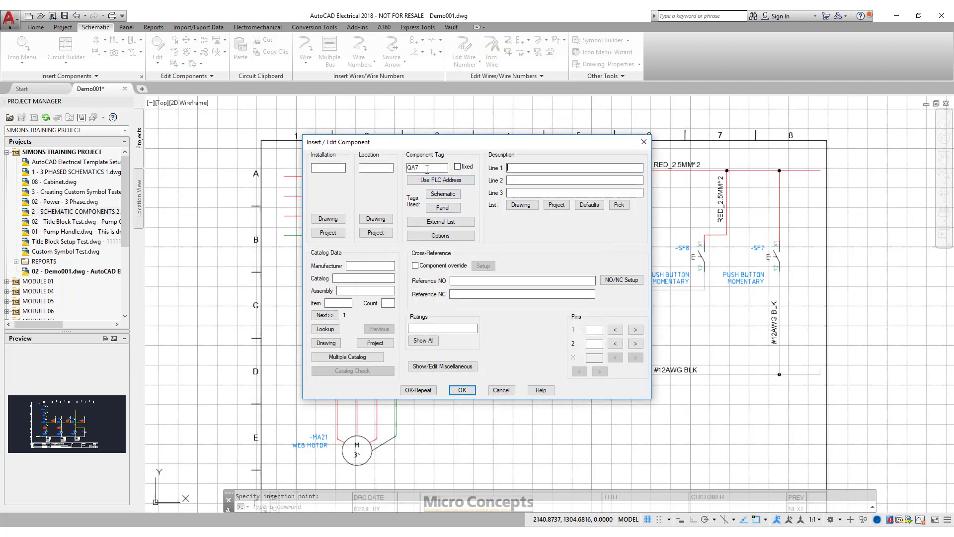
type("Web Circuit Breaker")
left_click(462, 390)
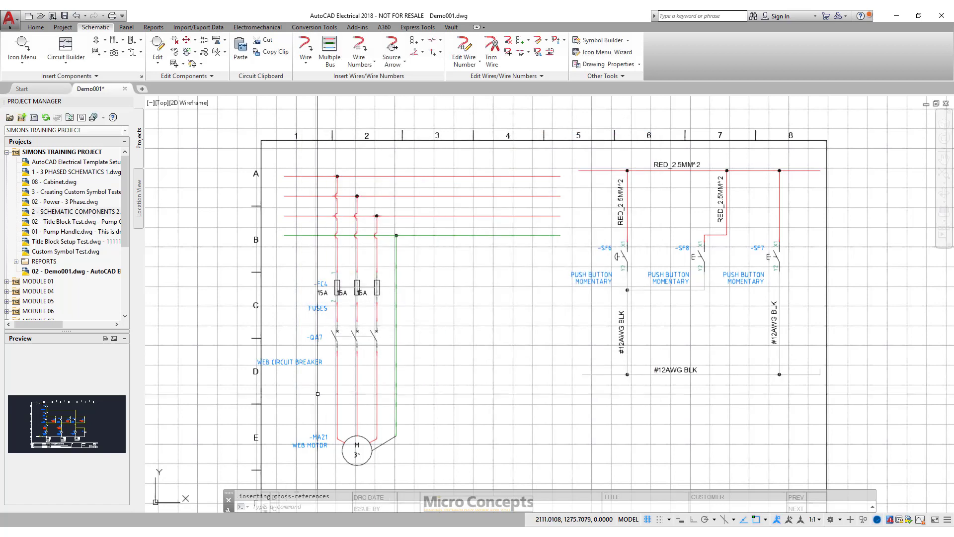
Insert Round with Terminal Number symbols along a straight horizontal fence across the three red wires between the circuit breaker and motor.
scroll(324, 396, "up", 4)
scroll(325, 398, "down", 2)
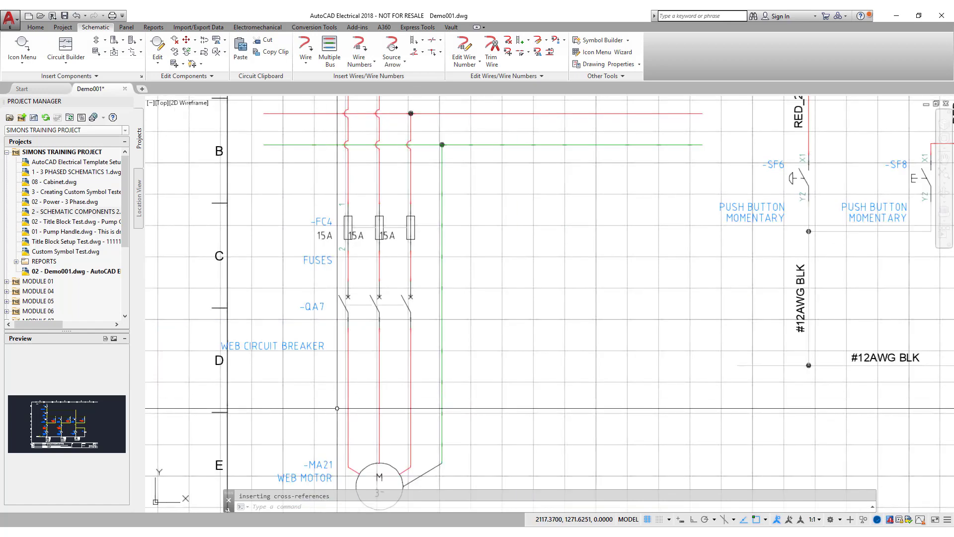
left_click(106, 44)
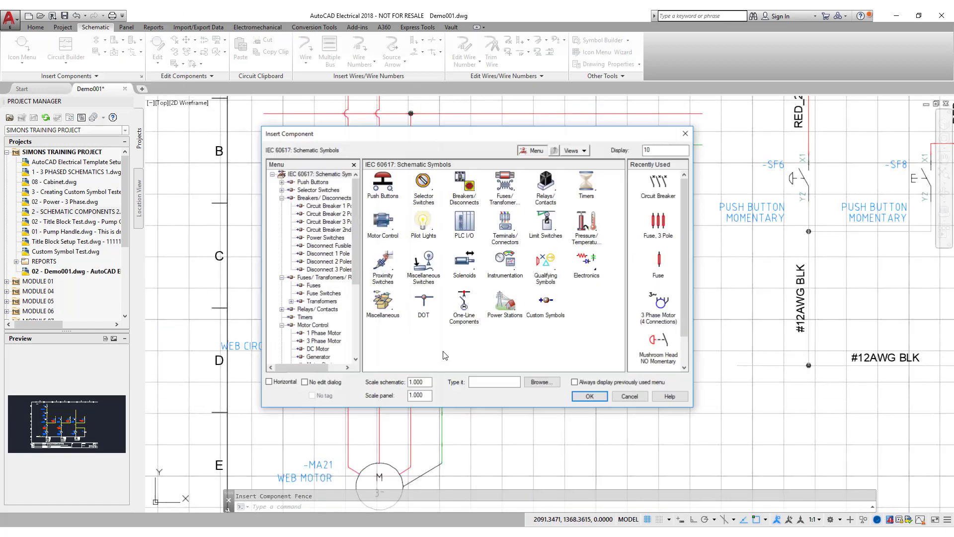
left_click(509, 220)
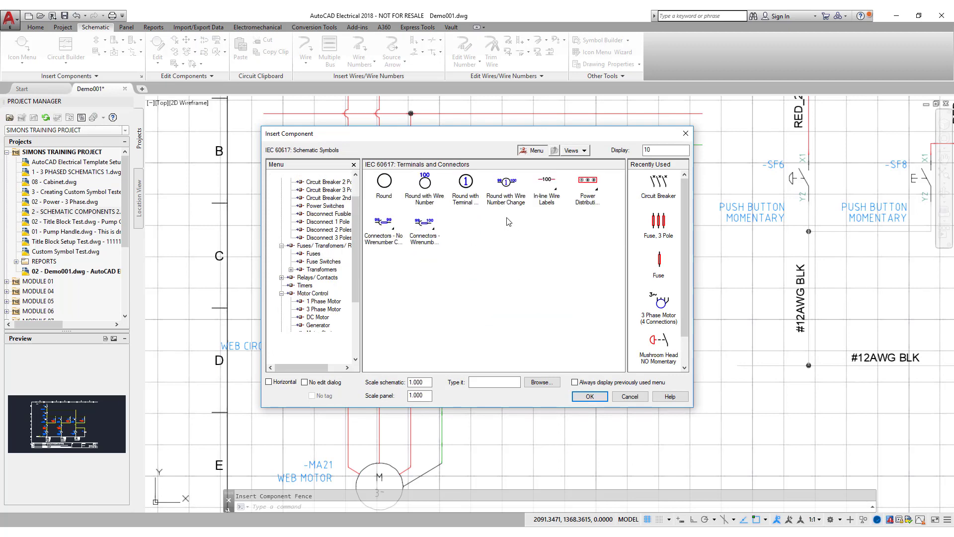
left_click(466, 182)
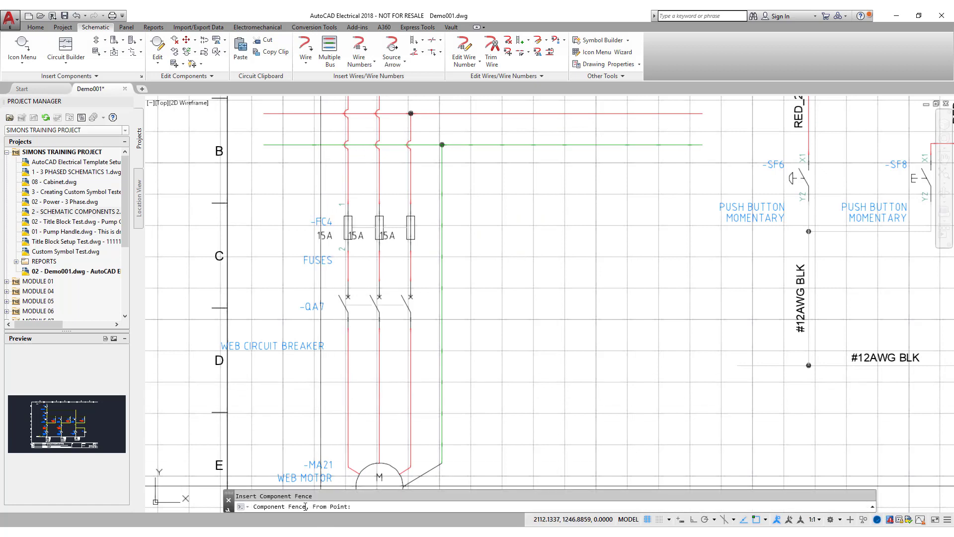
left_click(329, 377)
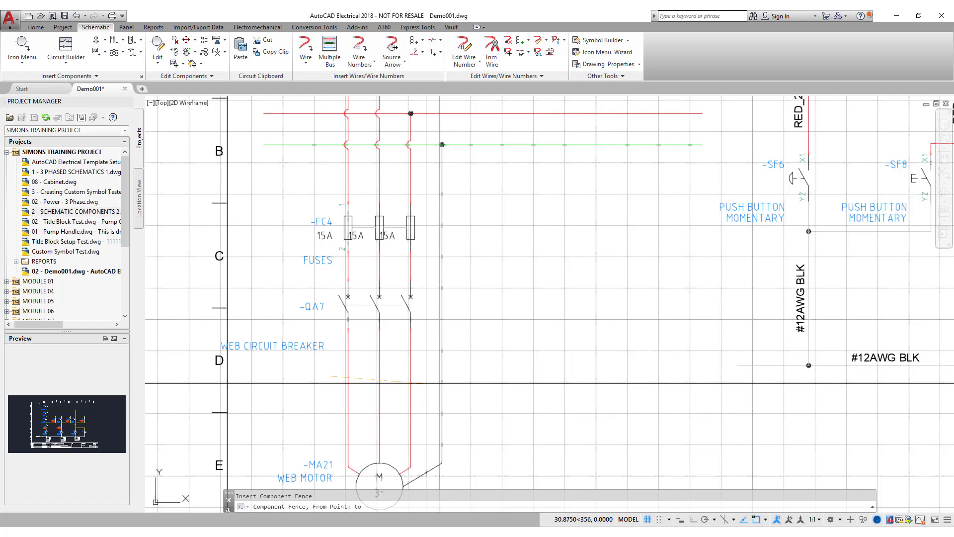
key("F8")
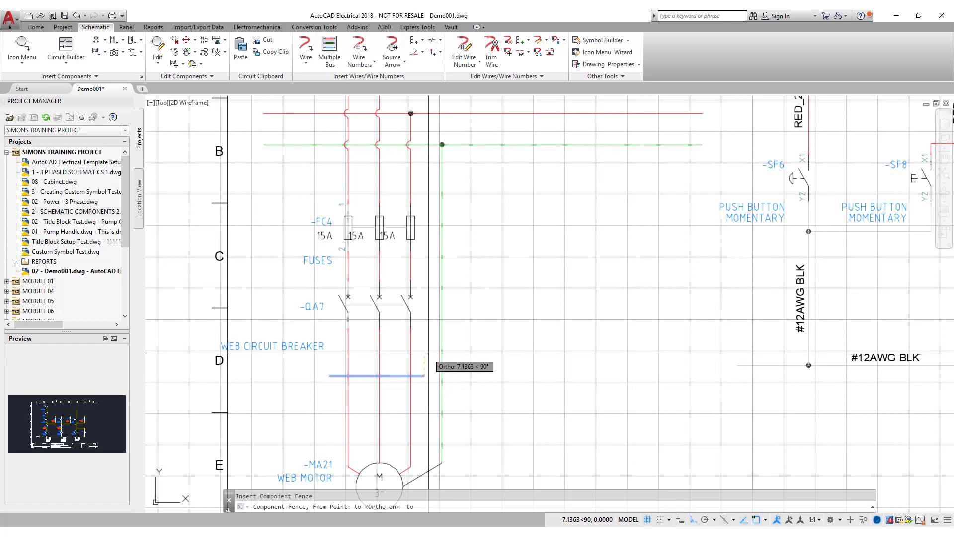
key("Return")
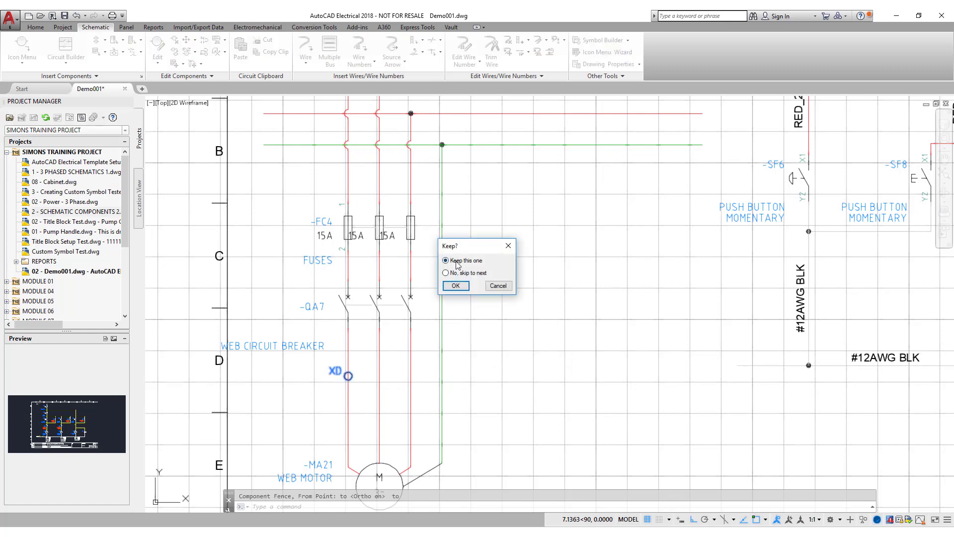
Keep all three terminals on tag strip X3 and number them 1, 2 and 3 from the leftmost wire to the rightmost.
left_click(456, 287)
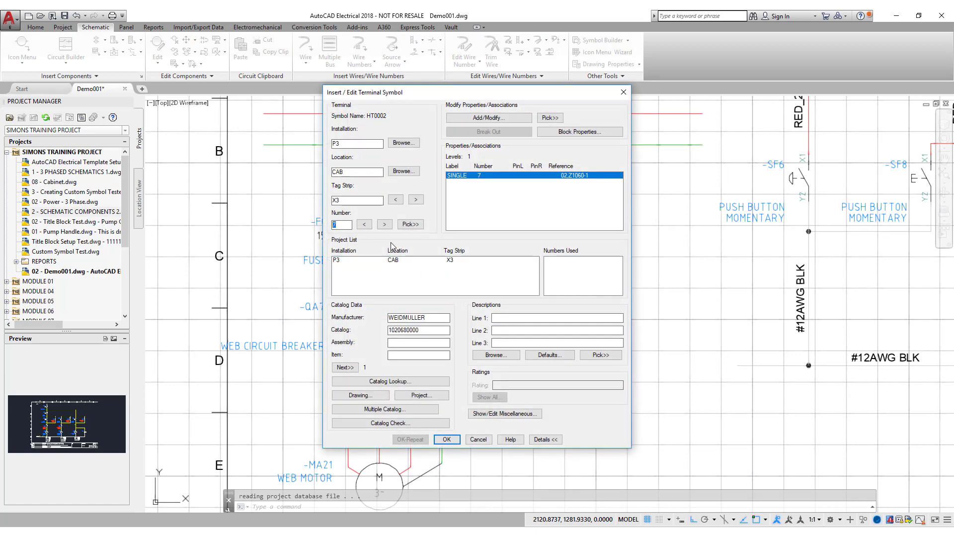
type("1")
left_click(447, 439)
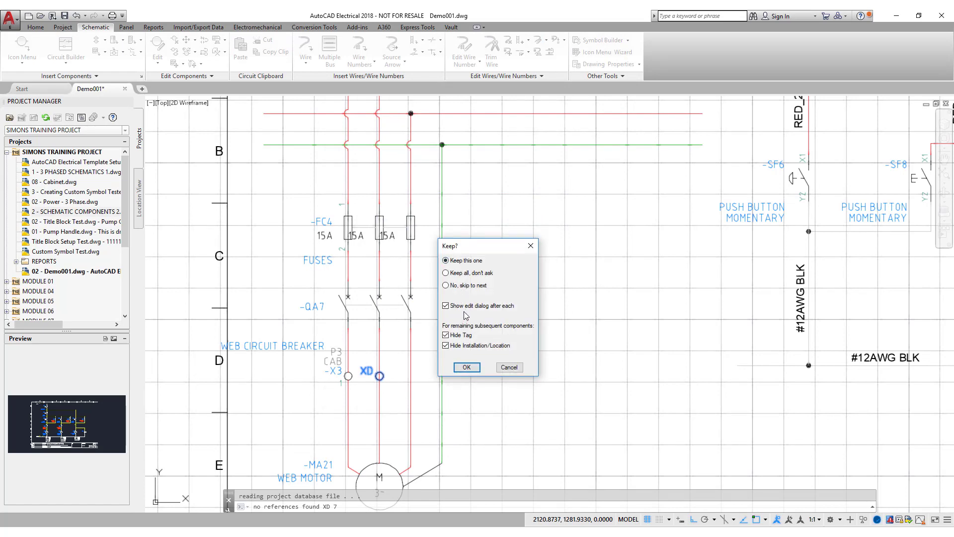
left_click(467, 367)
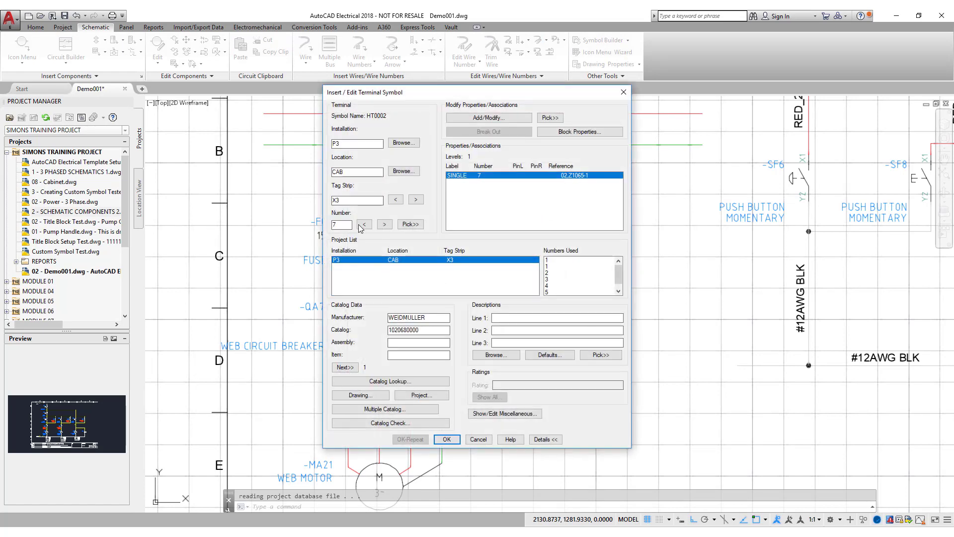
left_click(365, 224)
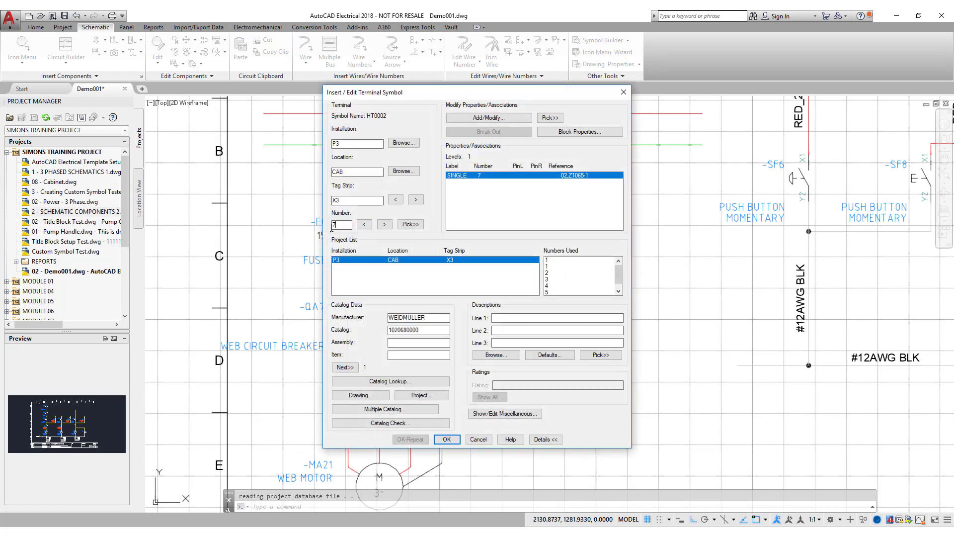
left_click(447, 440)
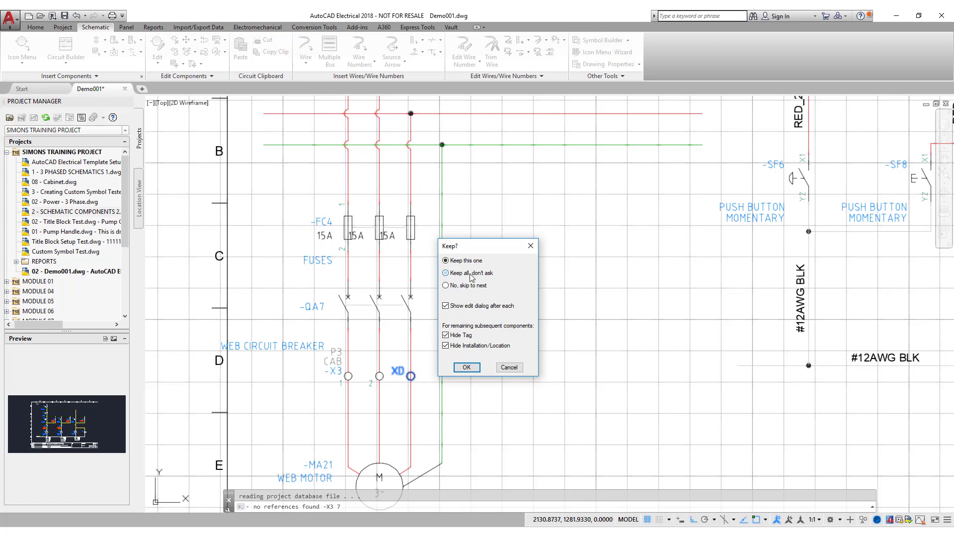
left_click(467, 367)
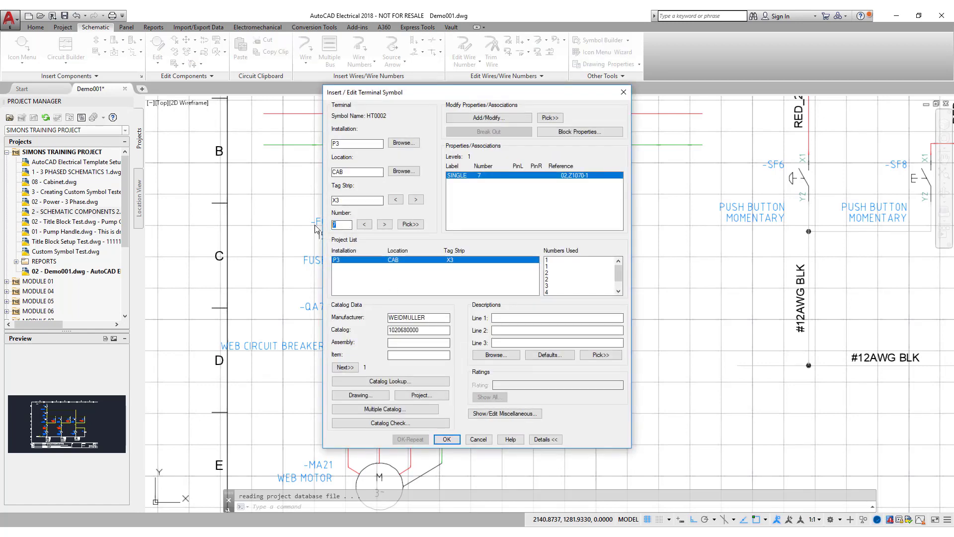
left_click(453, 440)
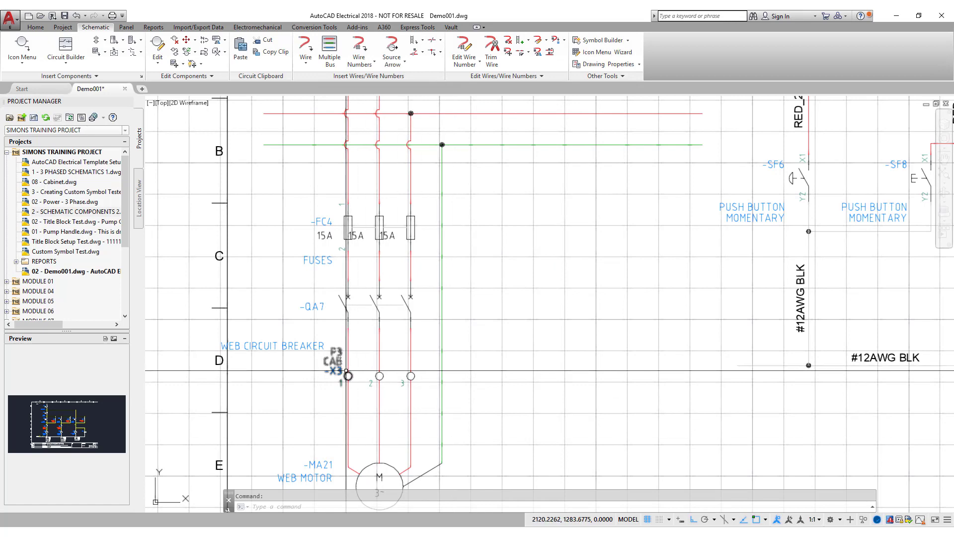
Insert a Cable with Shield marker using a fence across the three red wires and the green earth wire, between the terminals and motor.
middle_click_drag(375, 372, 387, 323)
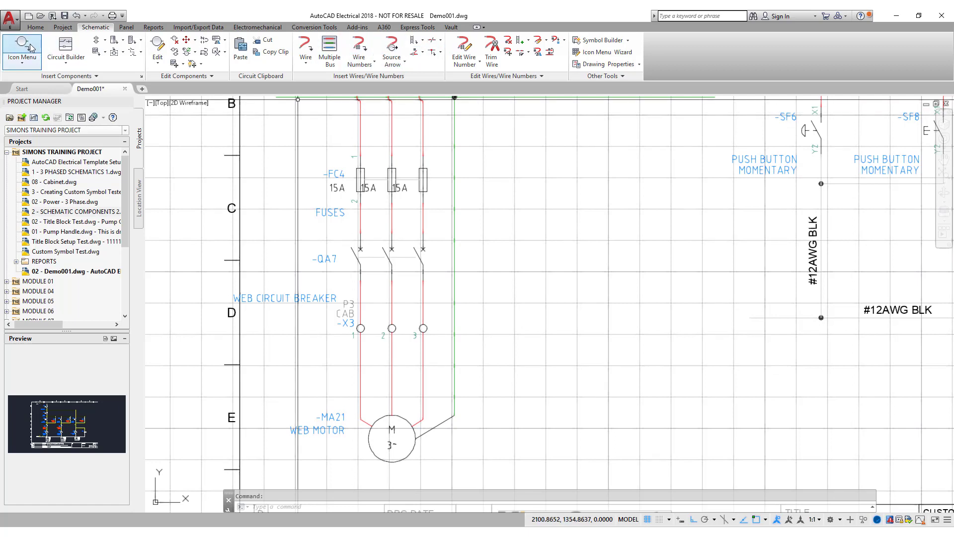
left_click(432, 39)
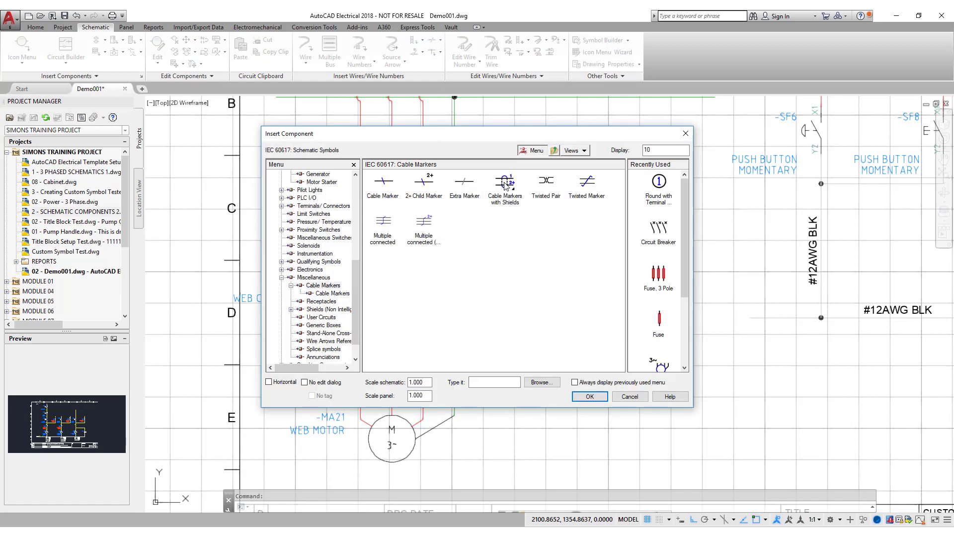
left_click(505, 186)
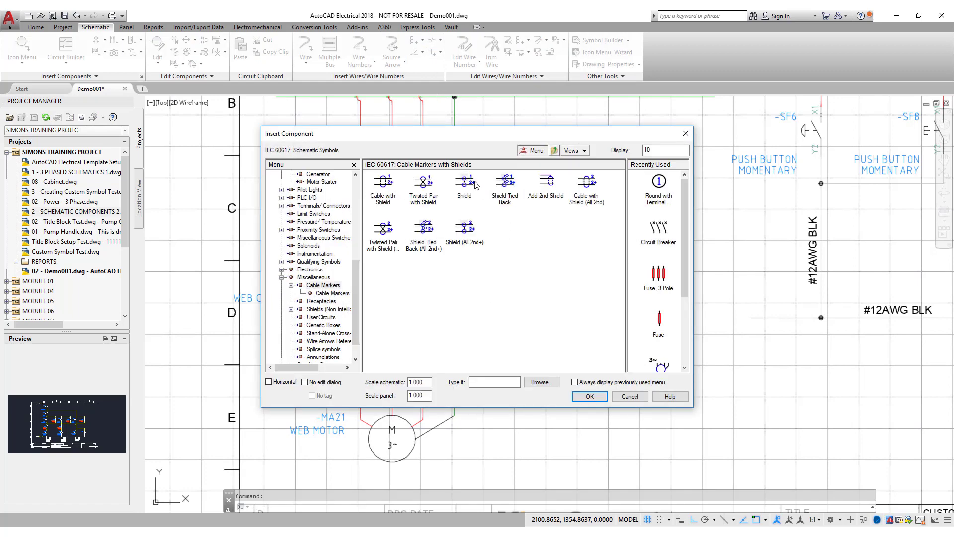
left_click(384, 183)
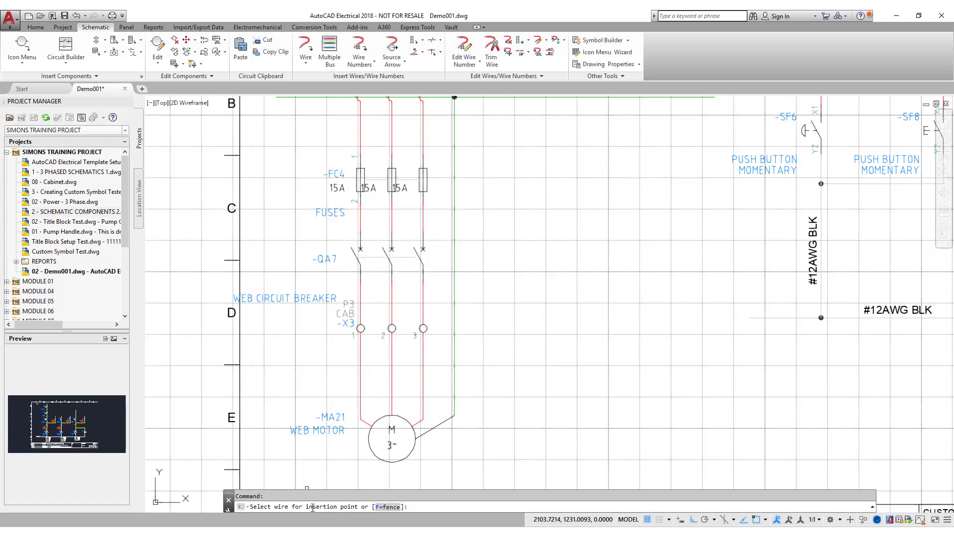
left_click(382, 508)
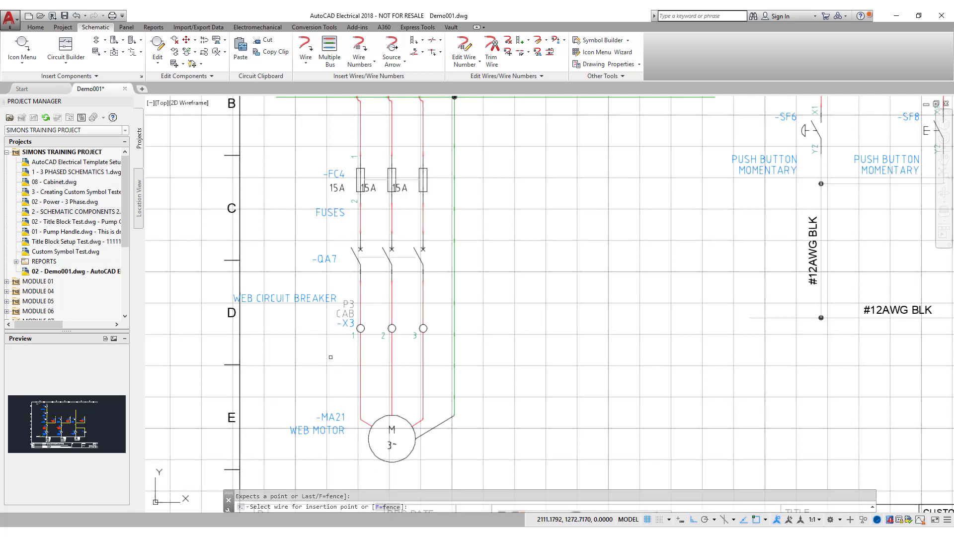
type("f")
key("Return")
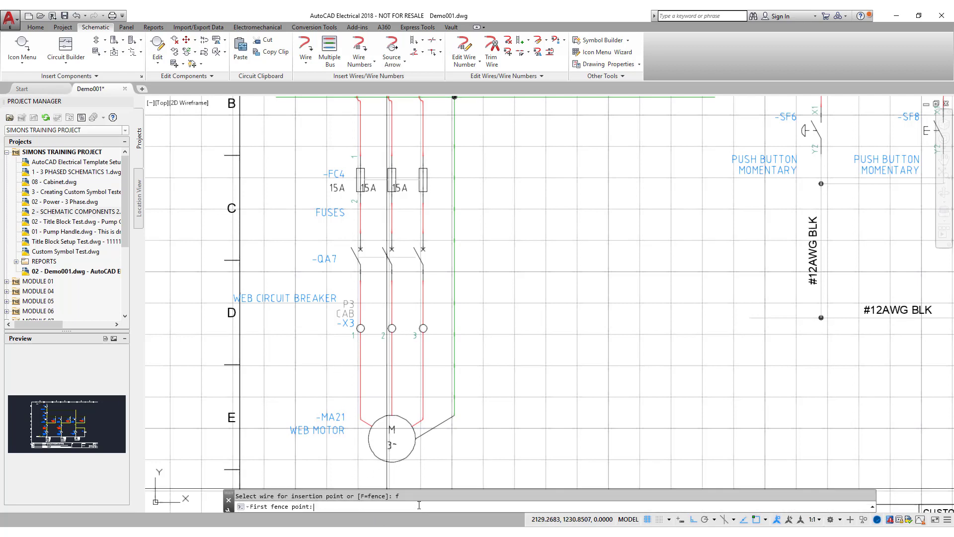
left_click(338, 361)
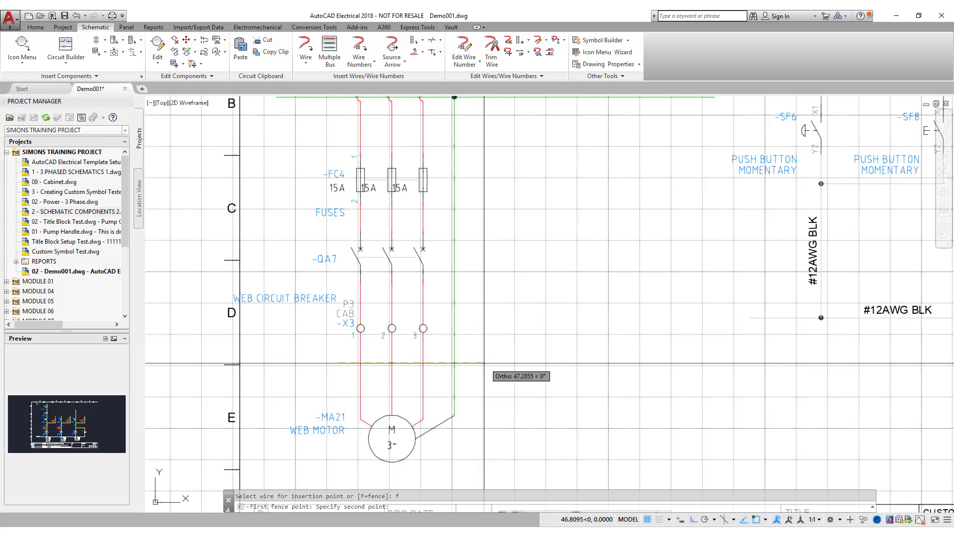
left_click(472, 361)
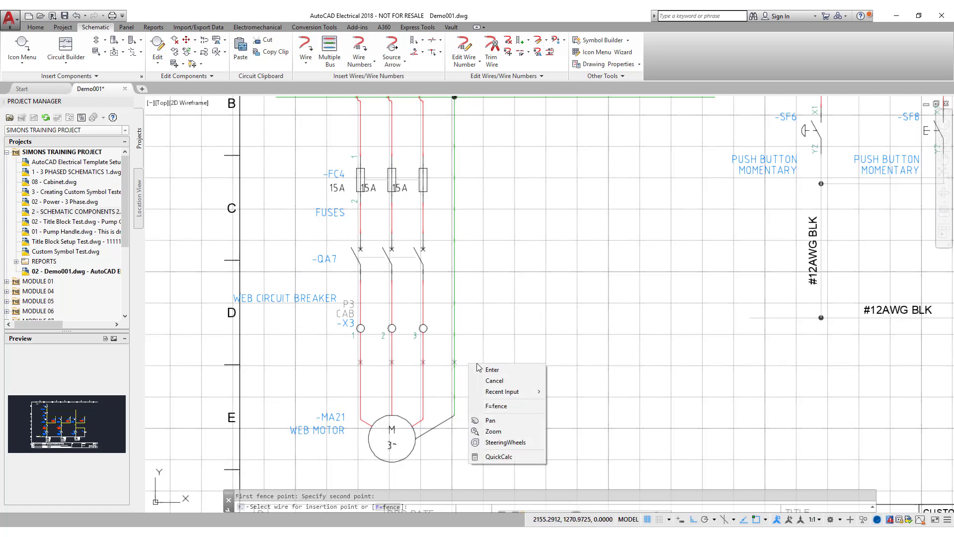
right_click(470, 364)
left_click(490, 371)
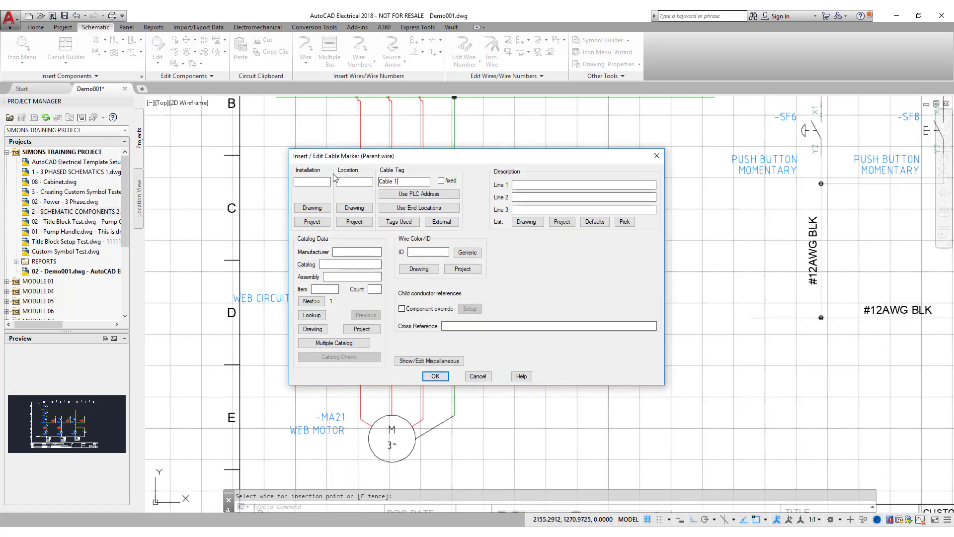
Tag the shielded cable as Cable 1 and finish the cable marker.
left_click(439, 377)
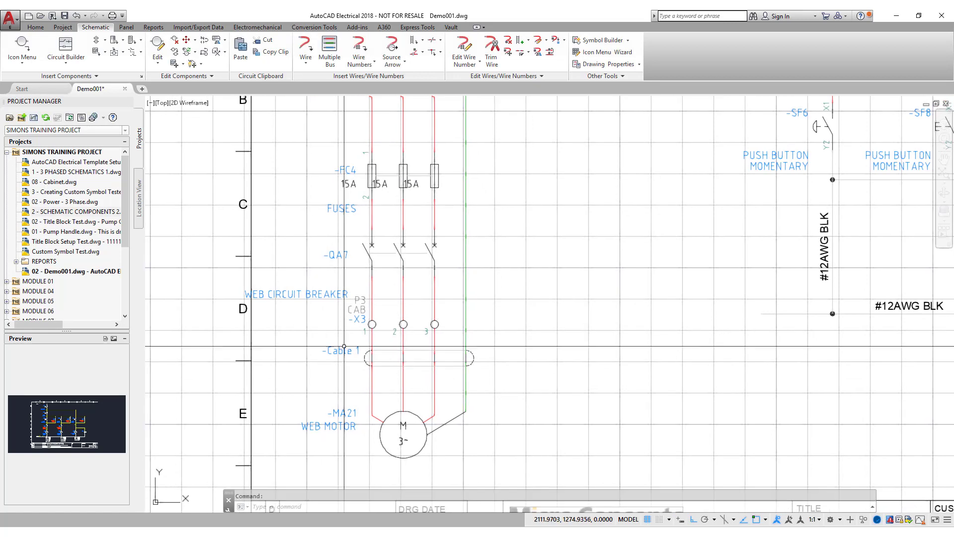
middle_click_drag(306, 347, 317, 344)
key("Escape")
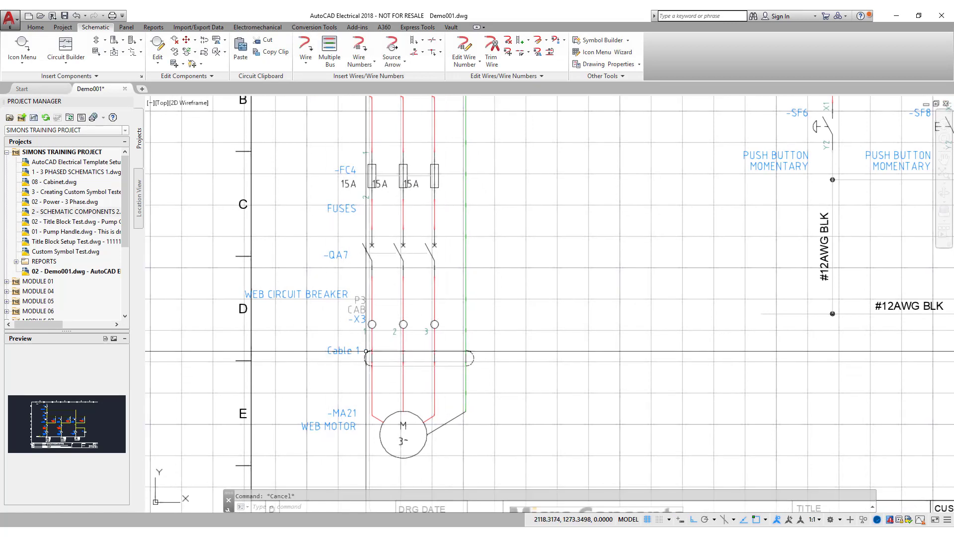
scroll(414, 417, "down", 2)
middle_click_drag(415, 435, 413, 380)
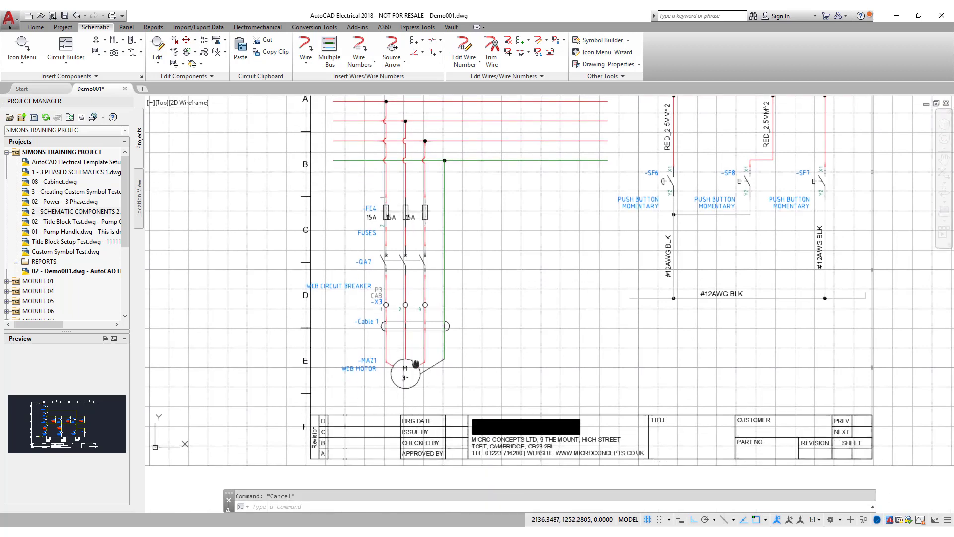
scroll(413, 379, "up", 4)
scroll(413, 380, "down", 2)
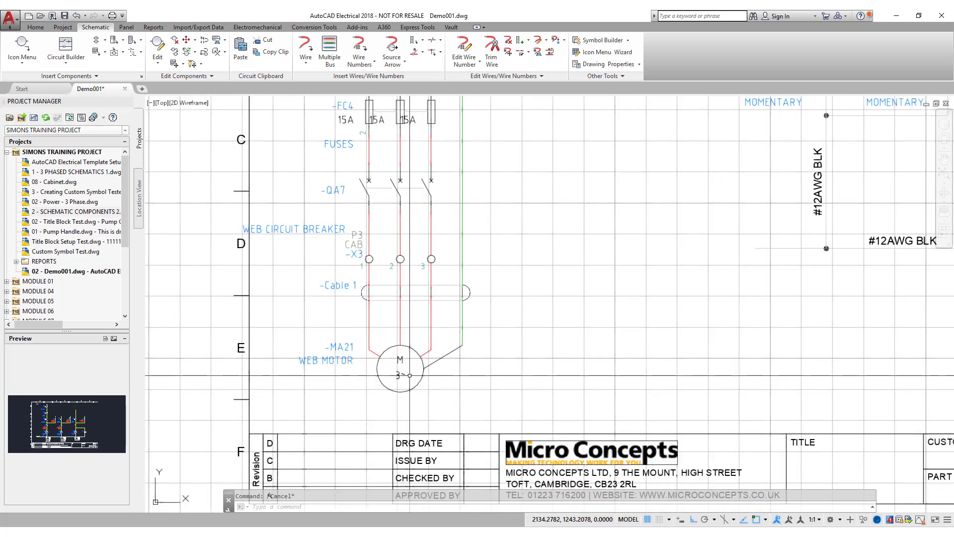
Scoot the motor straight down along its wires to make room beneath the shielded cable marker.
left_click(186, 40)
left_click(416, 349)
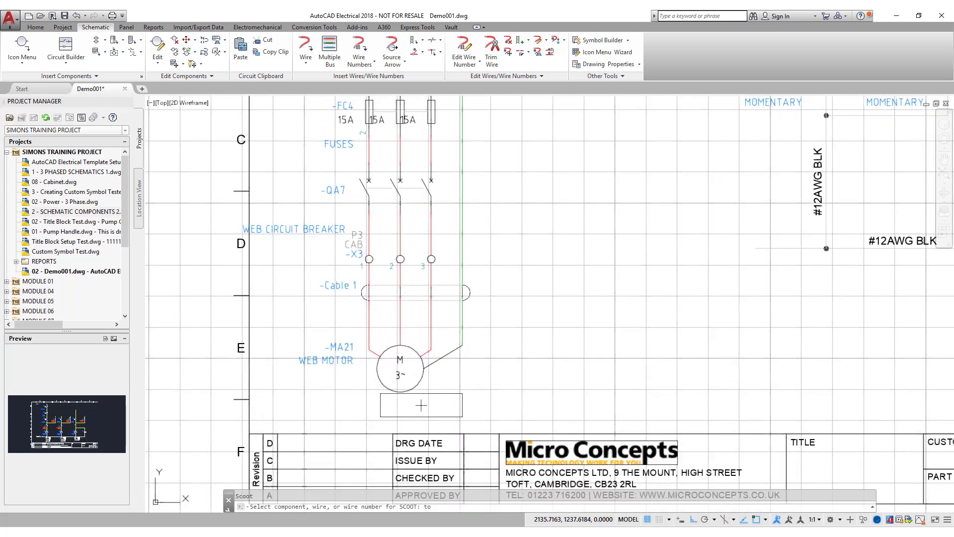
left_click(417, 385)
key("Escape")
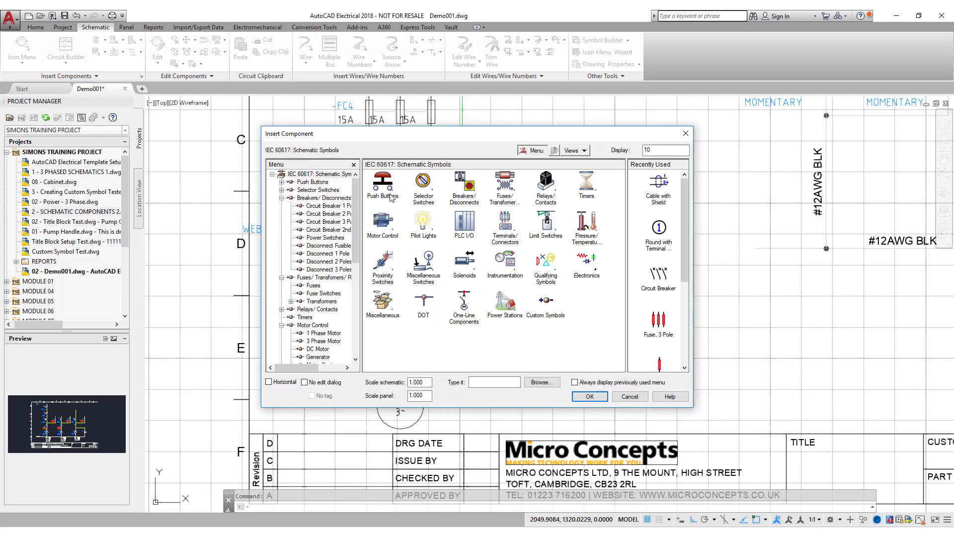
Insert a Push Button NO Momentary on the leftmost red wire just above the motor, described as MC PUSH BUTTON.
left_click(388, 184)
left_click(386, 185)
left_click(369, 337)
type("MC PUSH BUTTON")
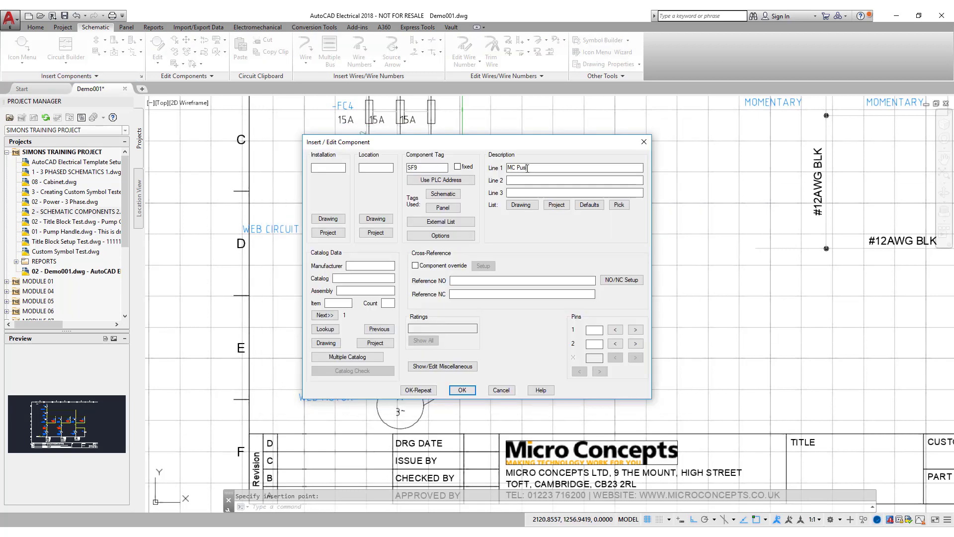
key("Return")
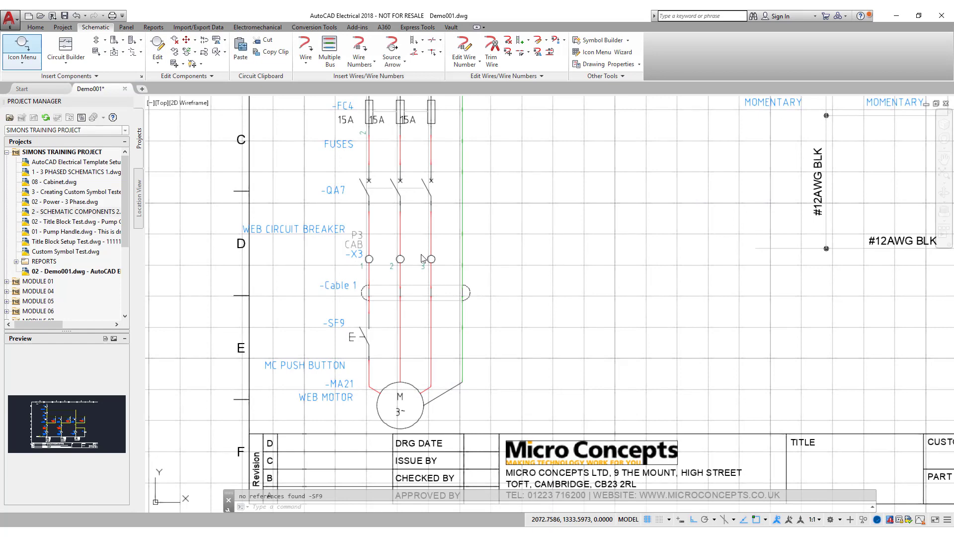
Insert single-pole Circuit Breaker symbols level with the push button on the other two red wires and the green earth wire.
key("Return")
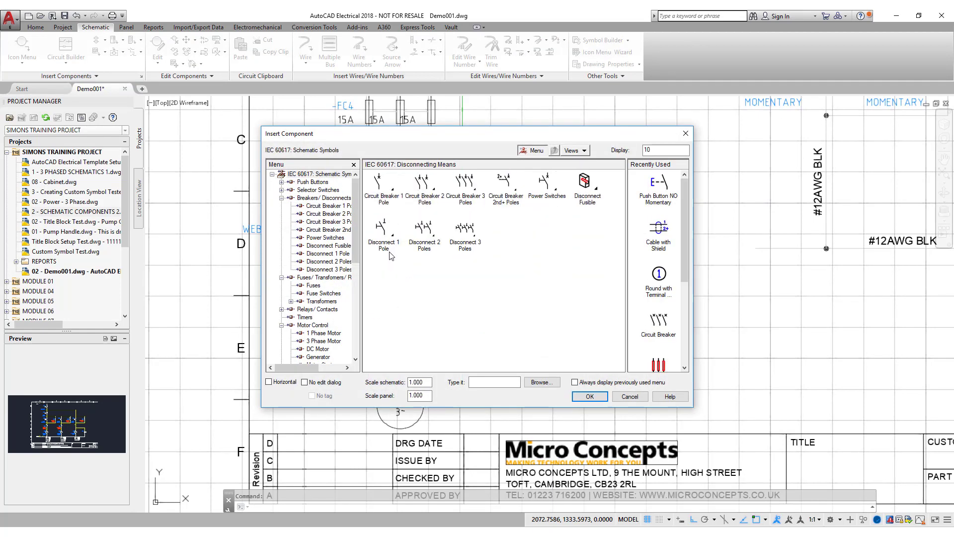
left_click(388, 196)
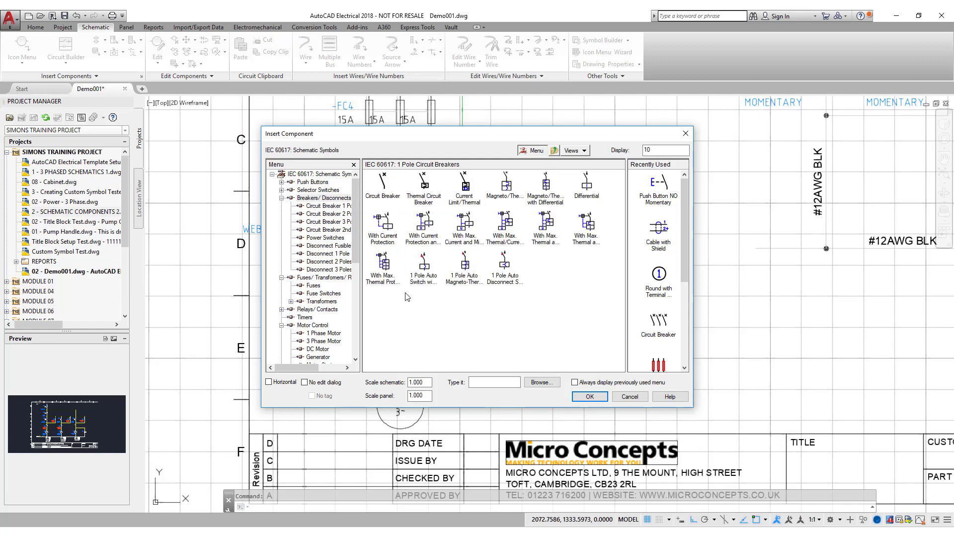
left_click(383, 184)
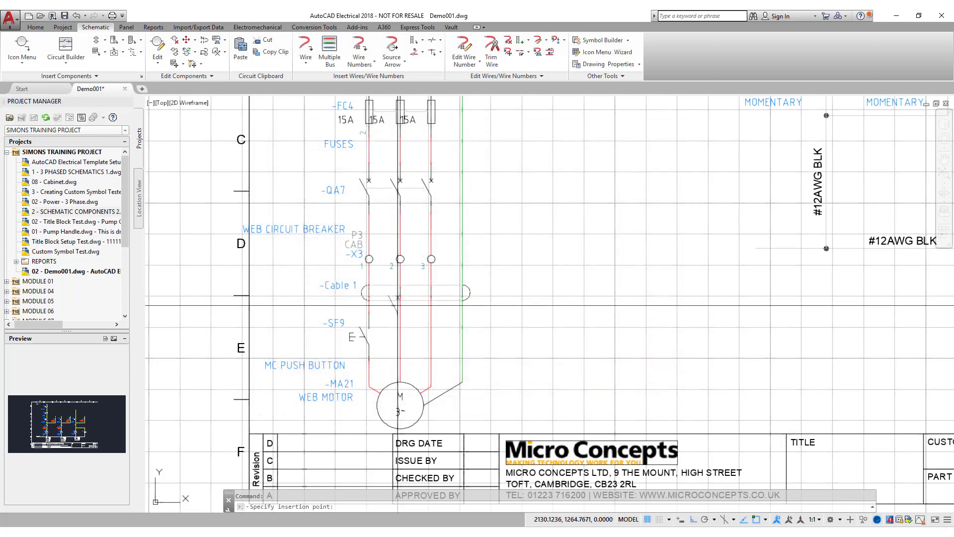
left_click(400, 338)
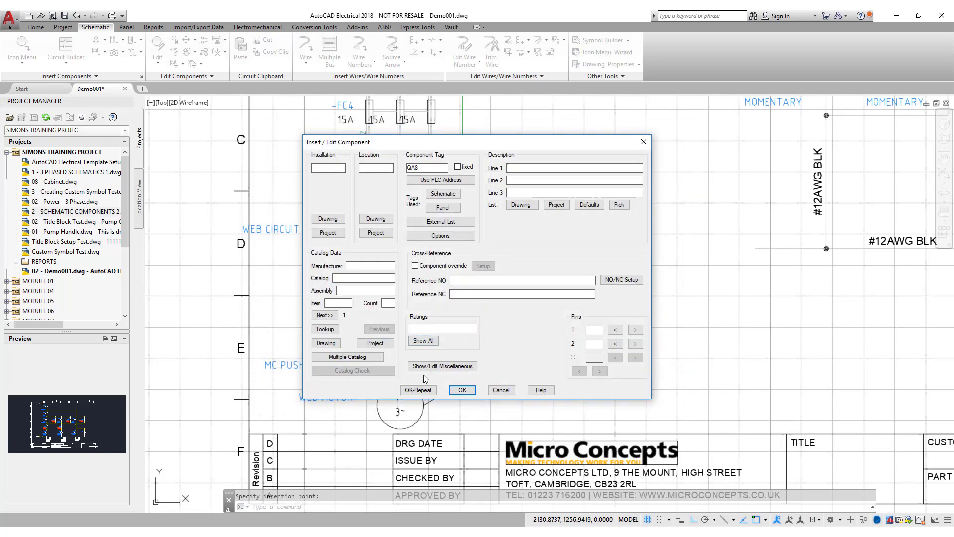
left_click(429, 388)
left_click(458, 328)
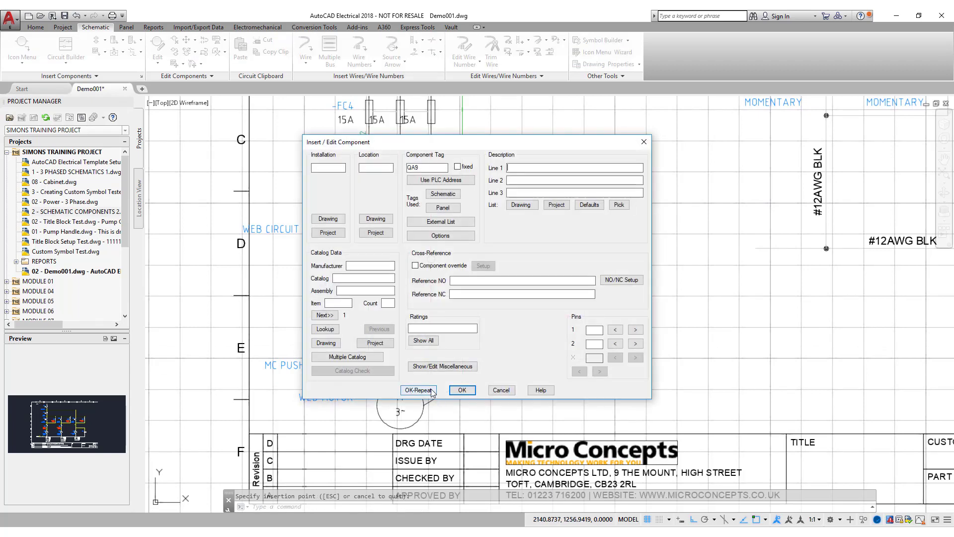
left_click(421, 386)
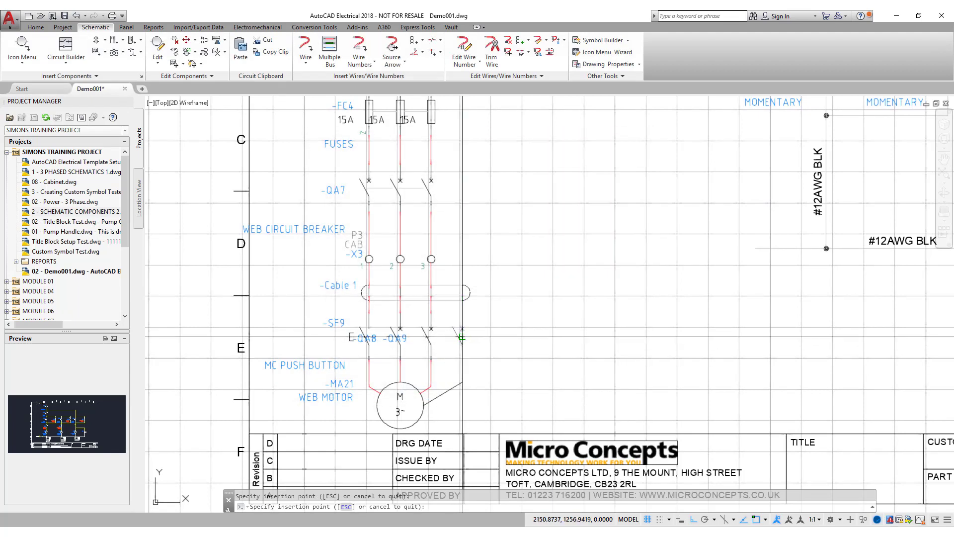
left_click(462, 334)
left_click(463, 390)
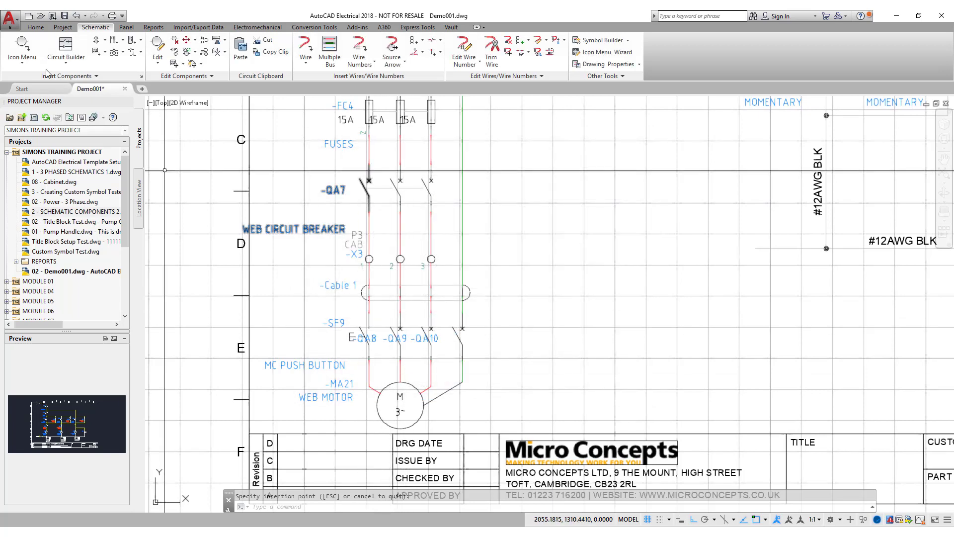
Link the MC PUSH BUTTON to the three single-pole breakers beside it with dashed link lines.
left_click(132, 52)
left_click(368, 344)
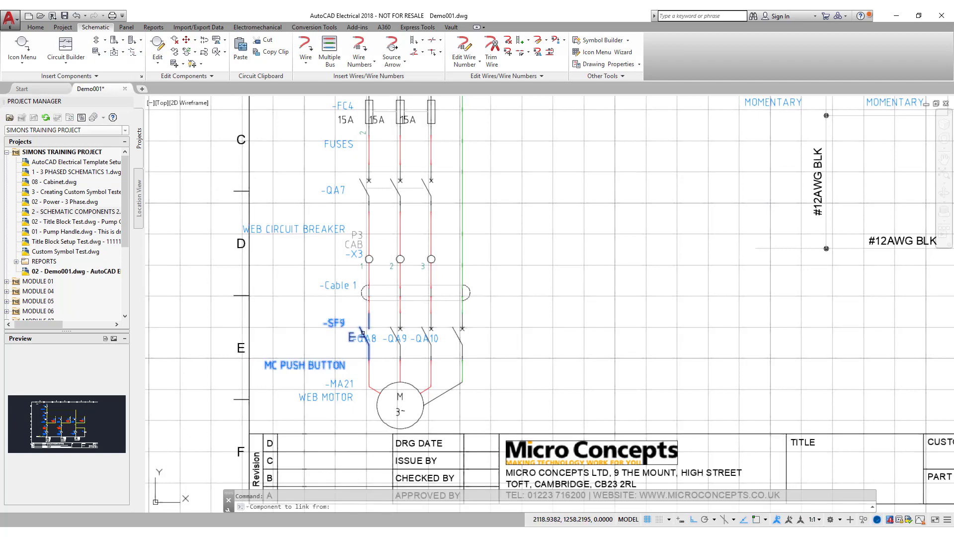
left_click(336, 323)
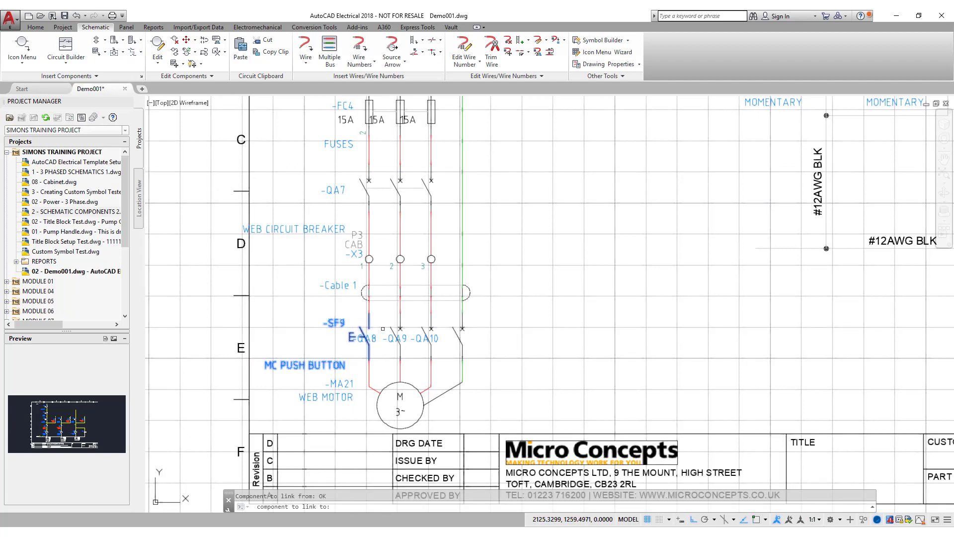
left_click(400, 329)
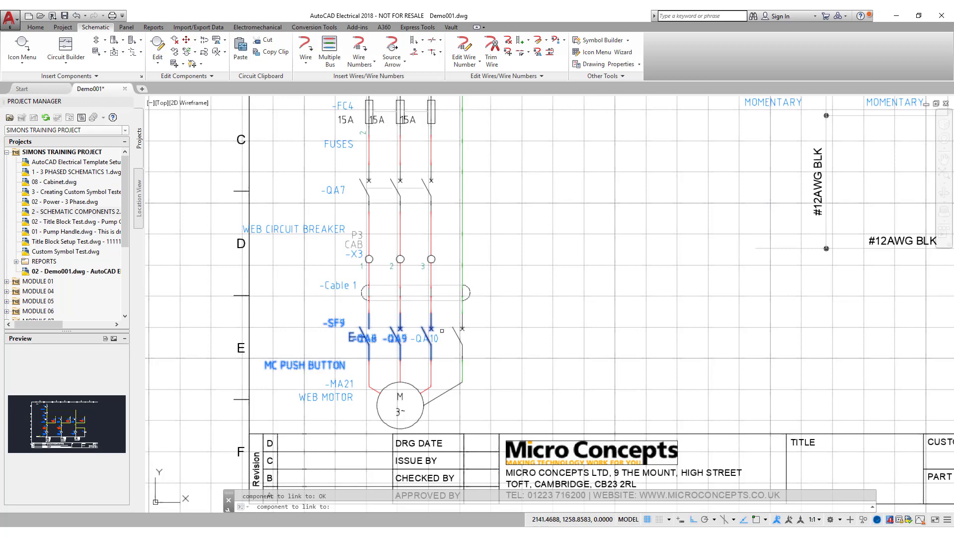
left_click(462, 338)
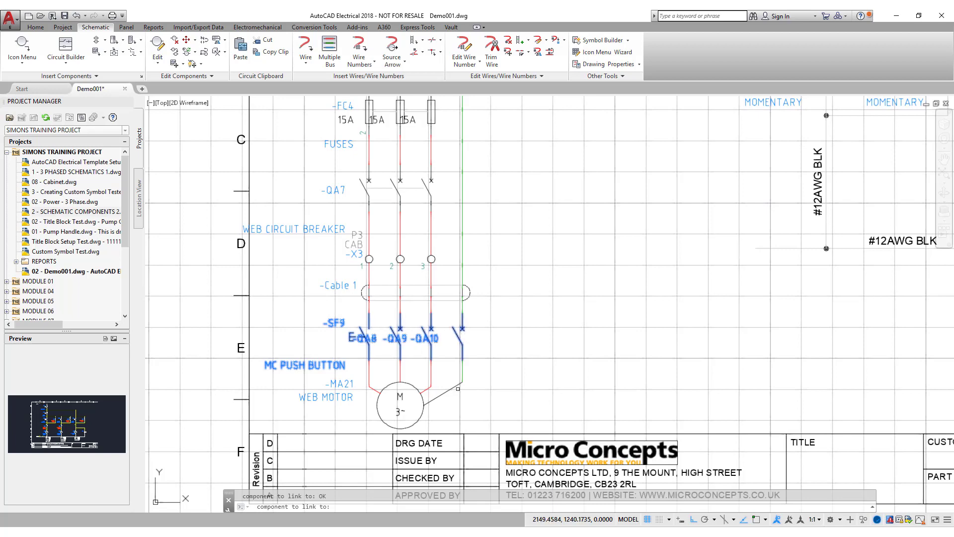
key("Return")
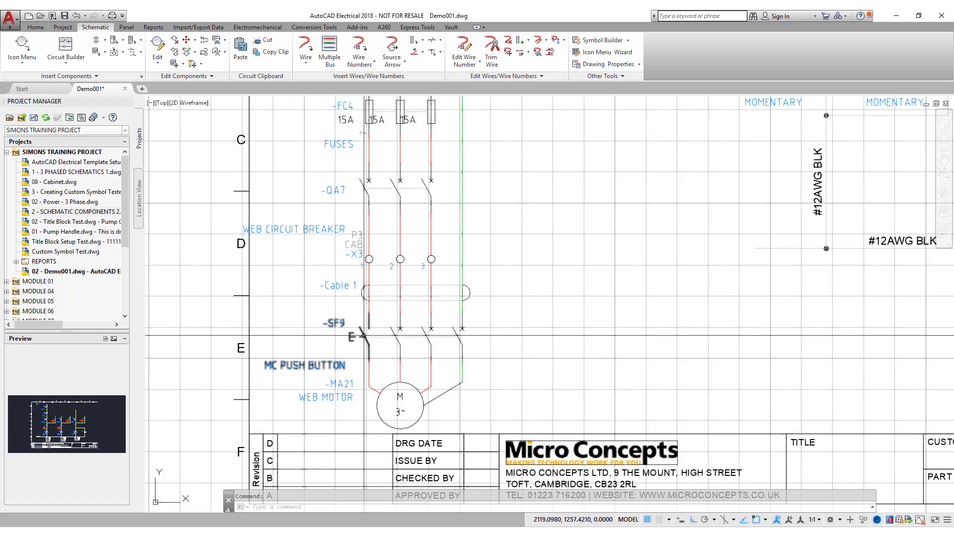
Review the MC PUSH BUTTON's component data and its multiple bill of material fields, and close them without changes.
right_click(363, 336)
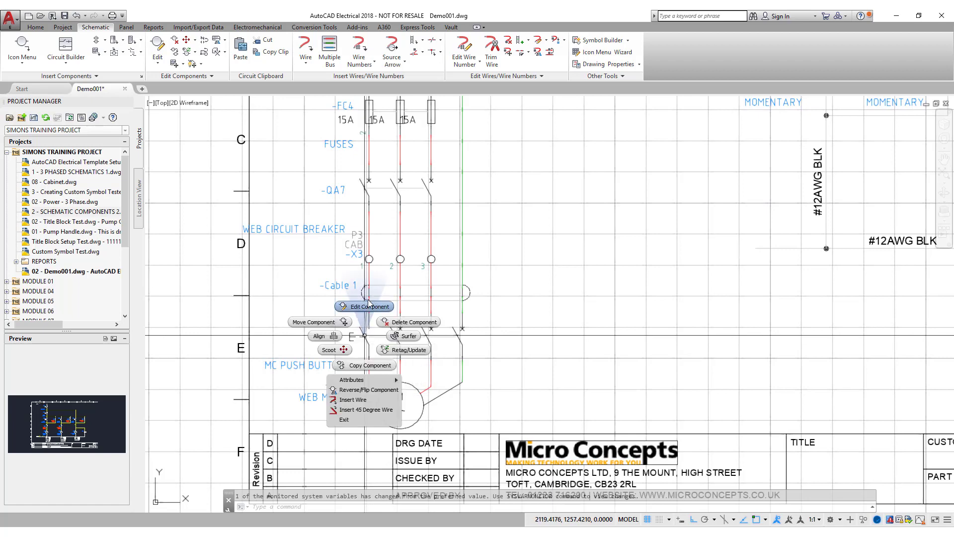
left_click(368, 309)
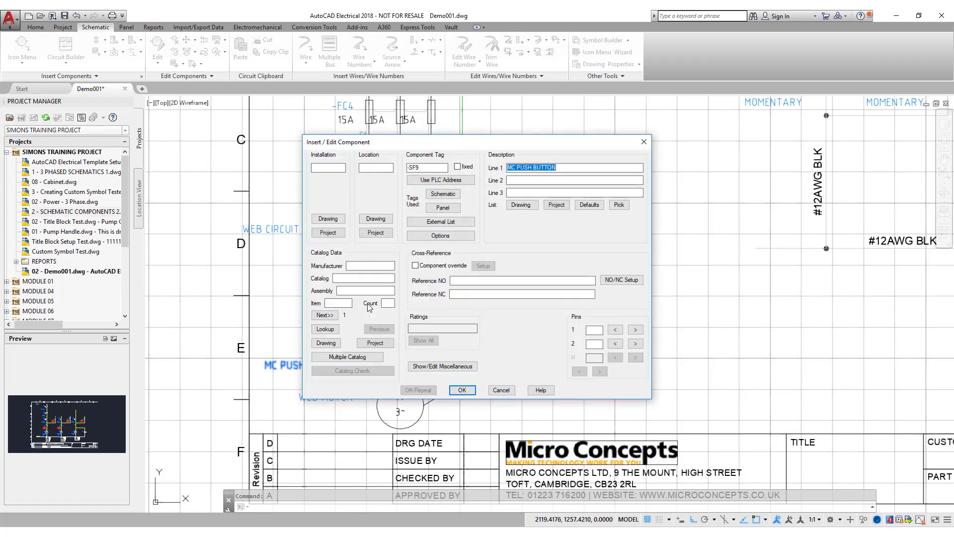
left_click(348, 357)
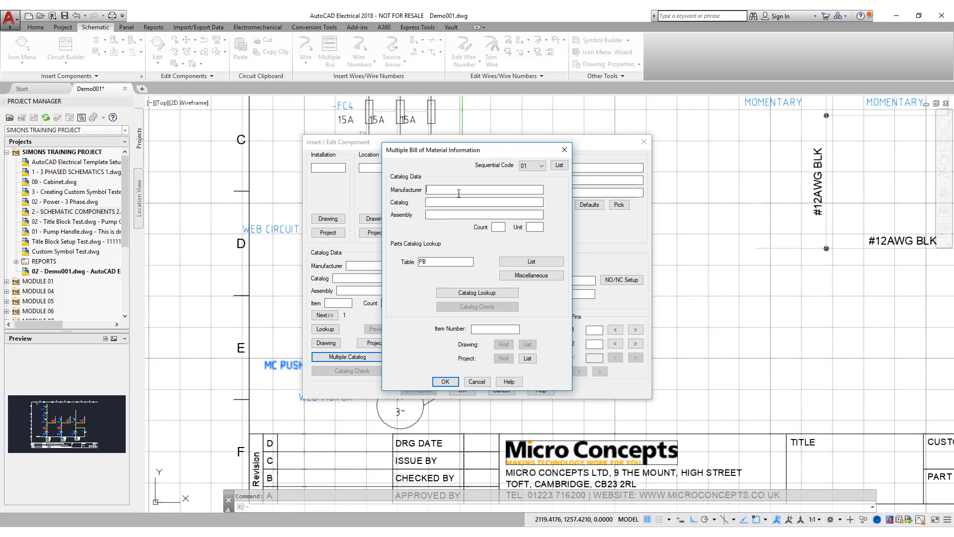
left_click(477, 381)
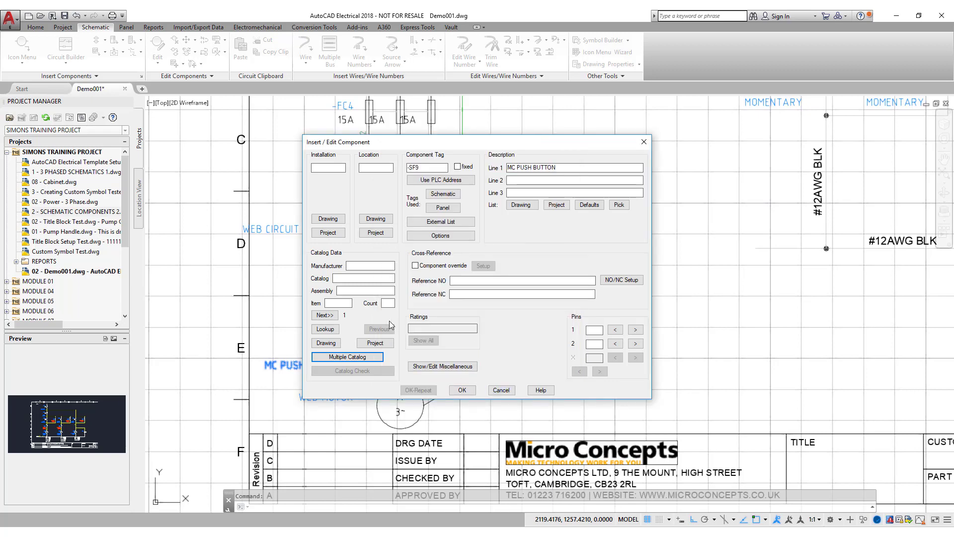
left_click(643, 141)
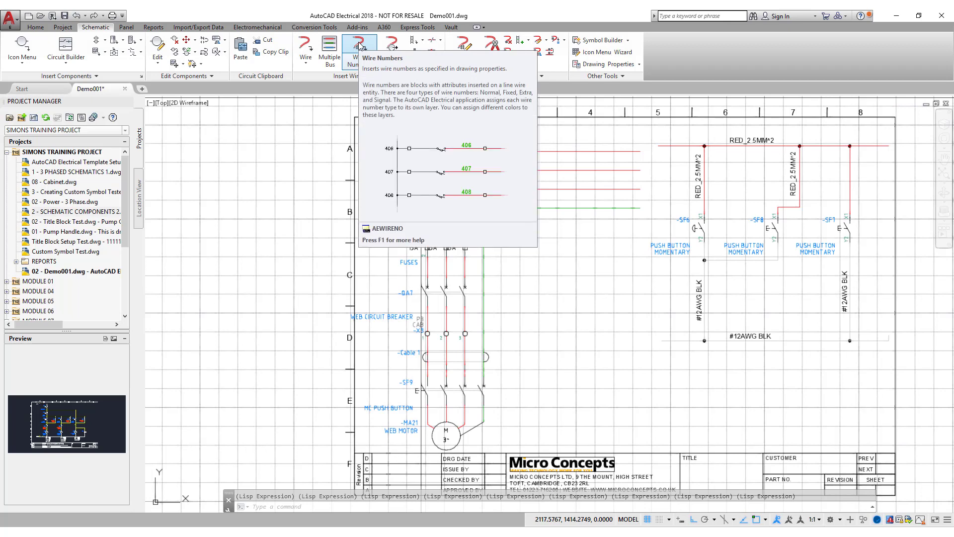
Tag all wires in the drawing with sequential wire numbers starting at 200.
left_click(360, 46)
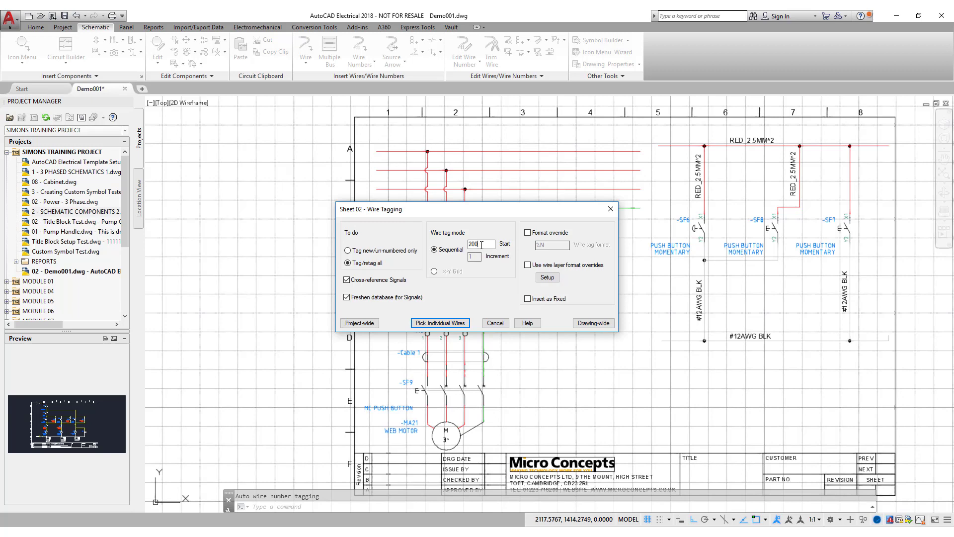
left_click(593, 323)
scroll(509, 184, "up", 2)
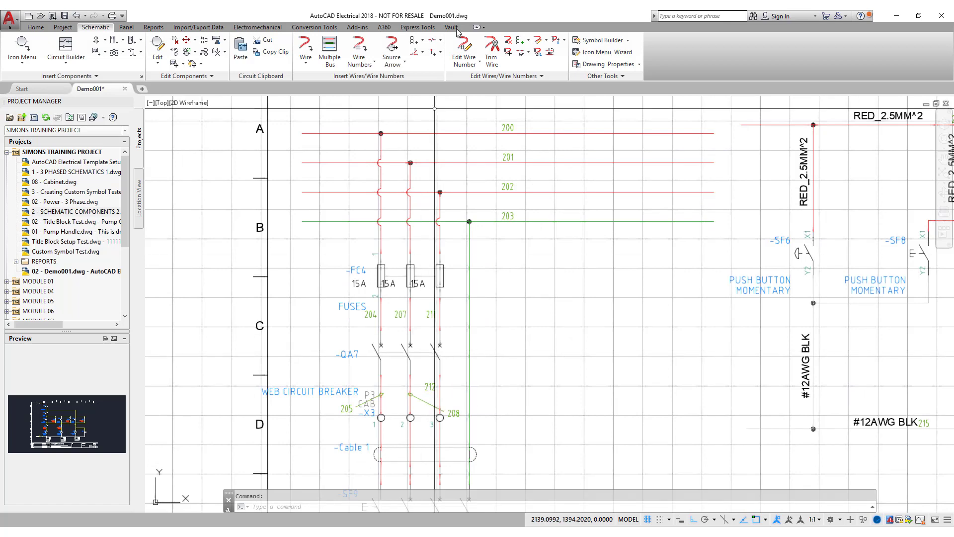
Scoot wire number 200 a short distance to the right along the uppermost red bus wire.
middle_click_drag(468, 164, 428, 171)
left_click(187, 40)
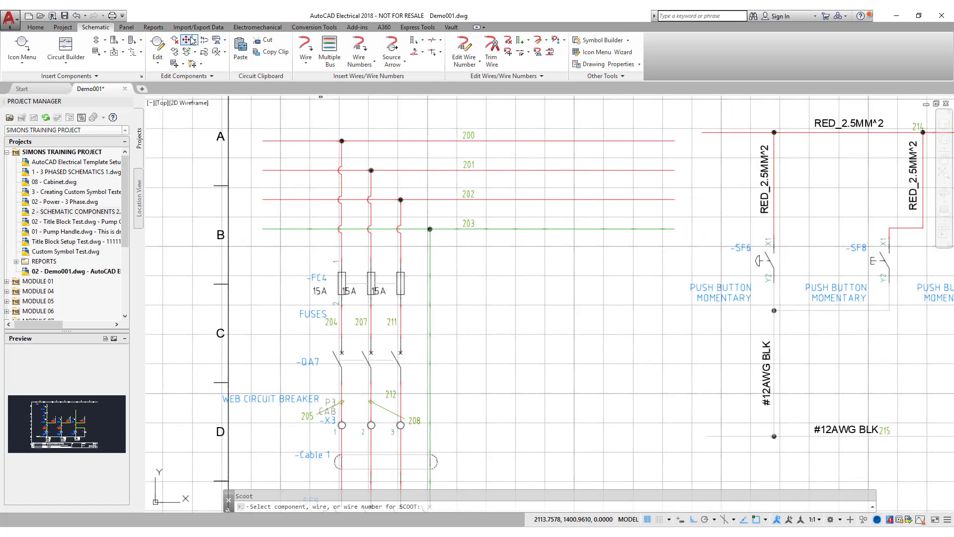
left_click(472, 135)
left_click(496, 136)
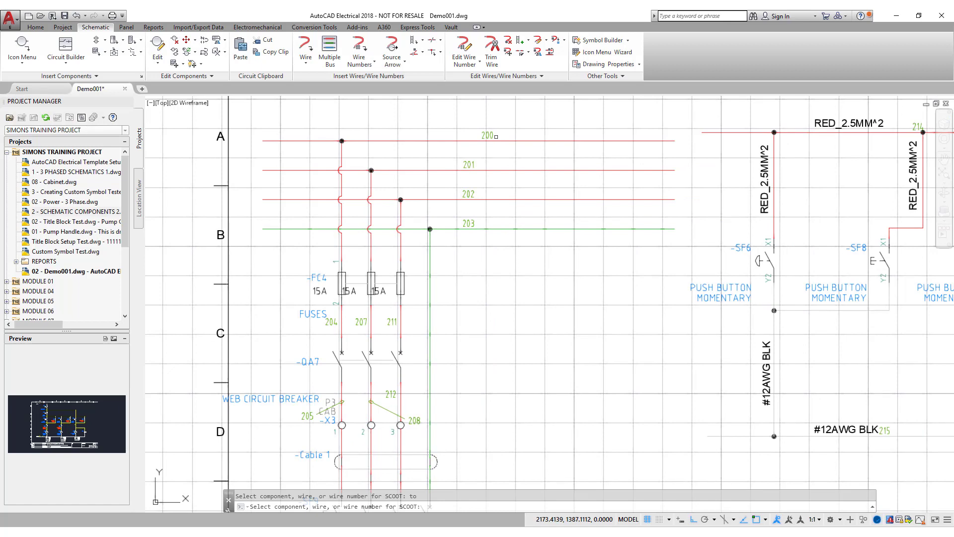
key("Escape")
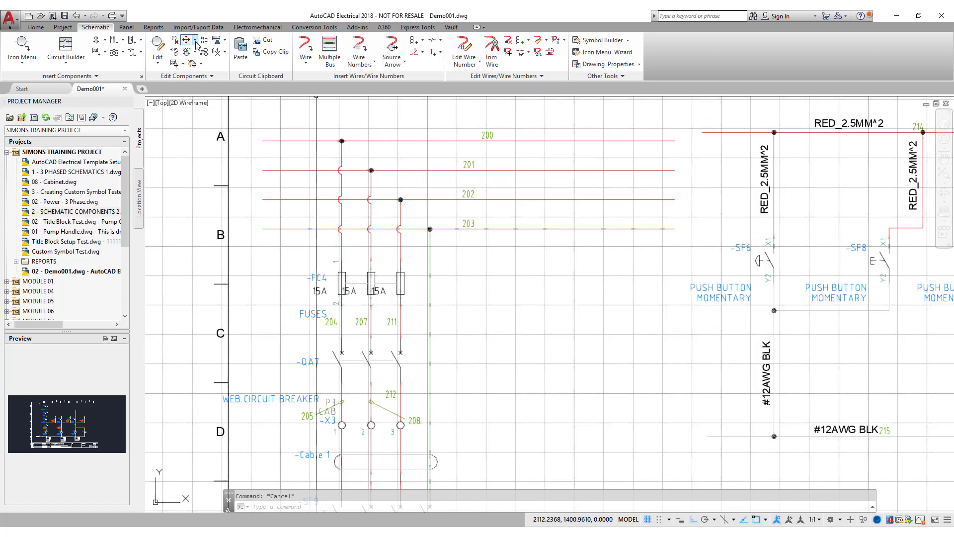
Align wire numbers 201, 202 and 203 vertically with wire number 200 using Align Components.
left_click(203, 74)
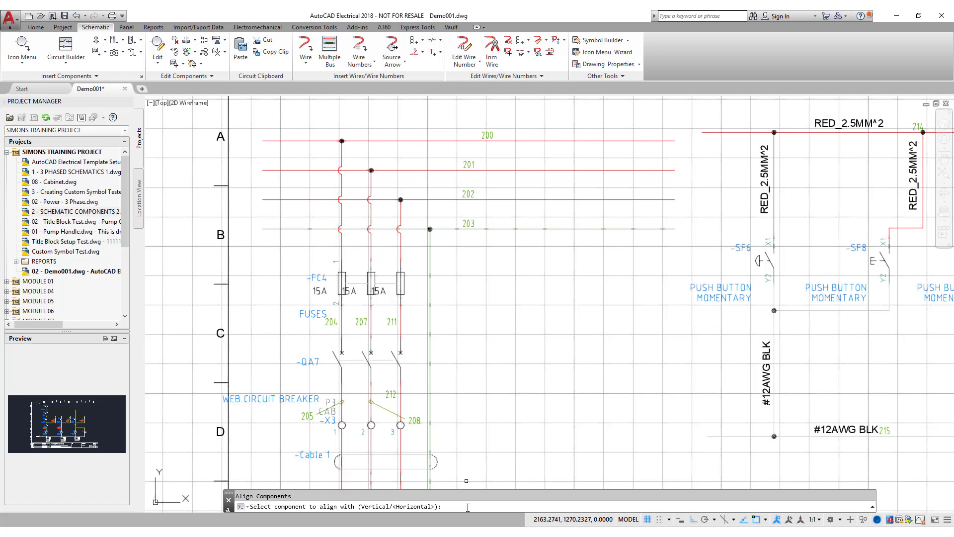
type("v")
key("Return")
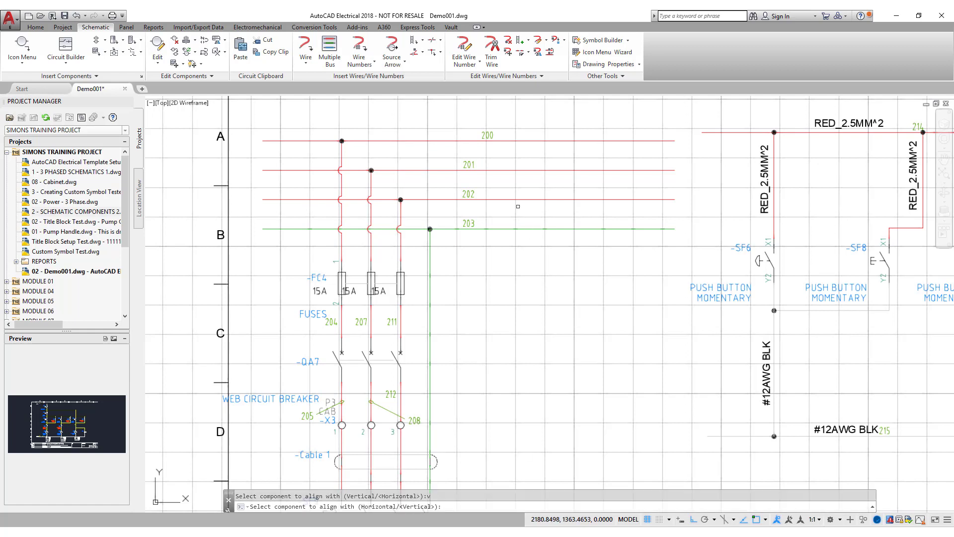
left_click(488, 135)
left_click(469, 194)
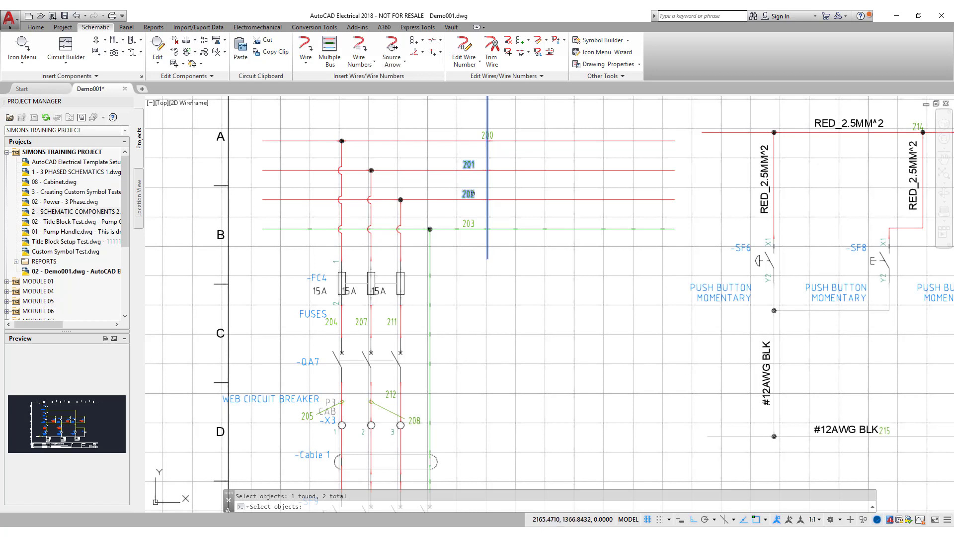
left_click(469, 223)
key("Return")
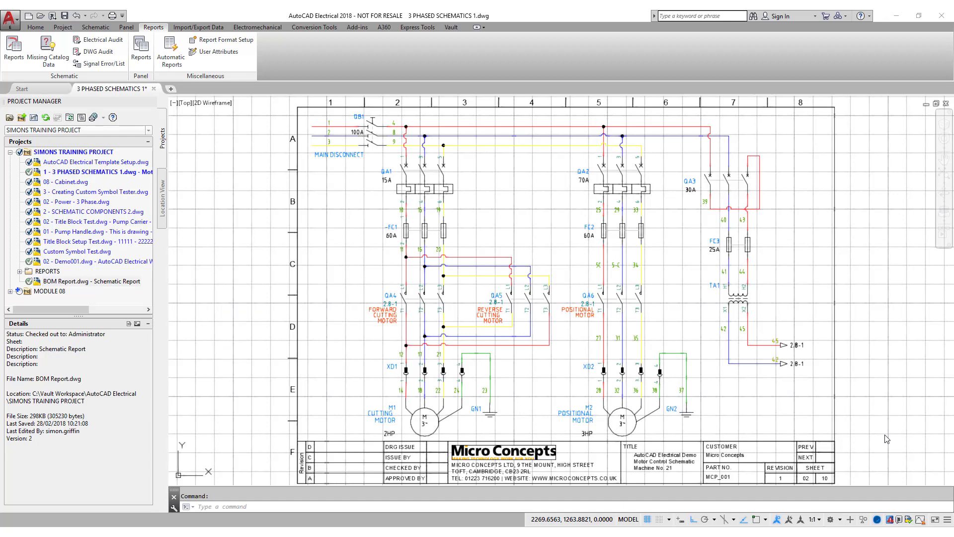
Open the BOM Report drawing and set up a project-wide Component schematic report, keeping the Schematic category.
double_click(75, 281)
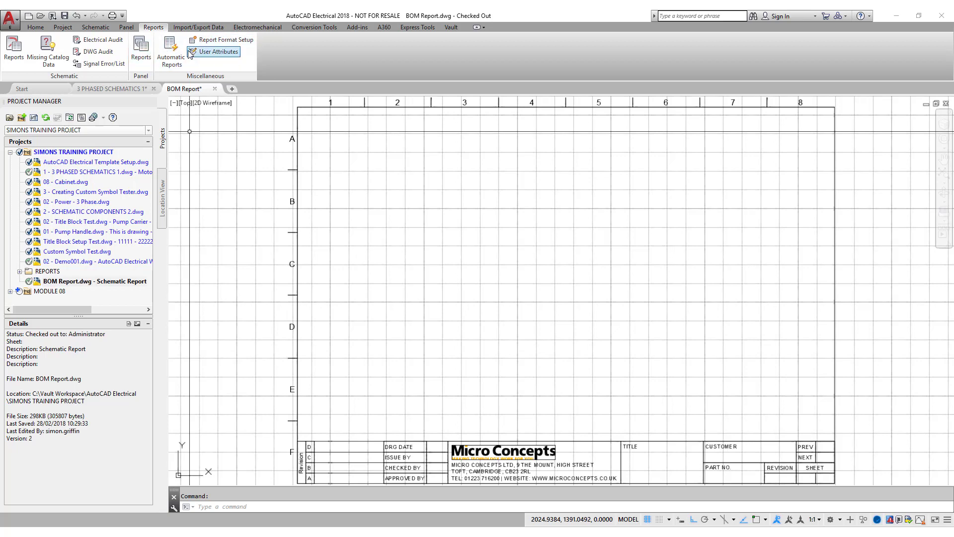
left_click(9, 55)
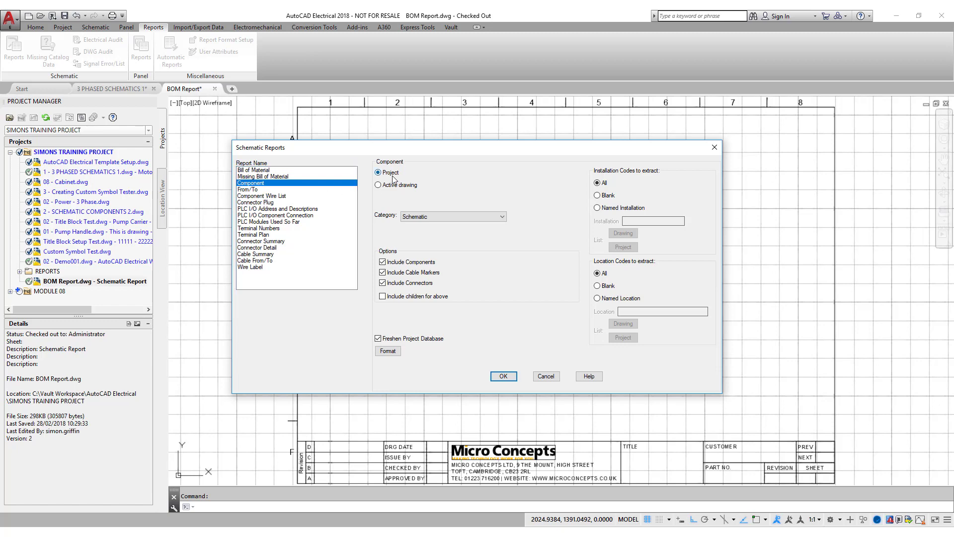
left_click(445, 217)
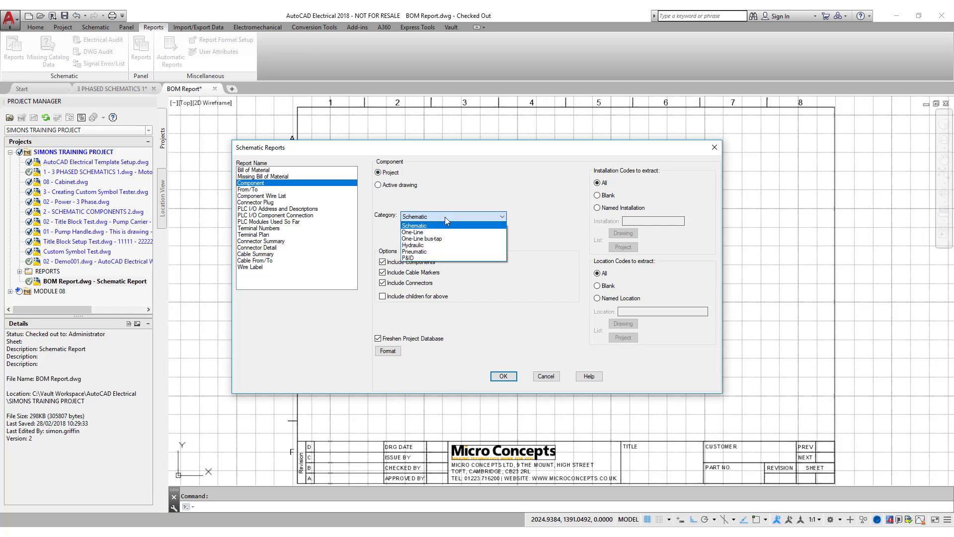
left_click(461, 217)
left_click(469, 217)
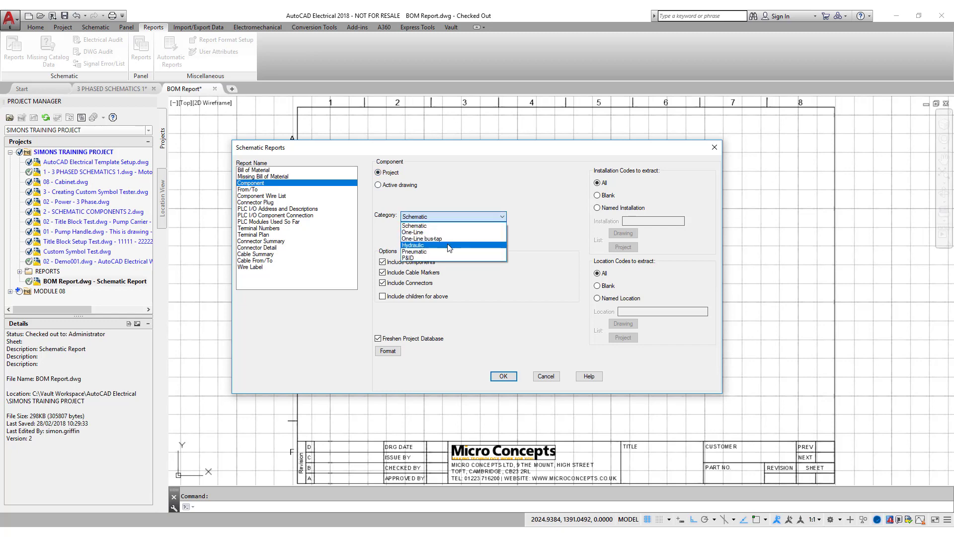
left_click(556, 225)
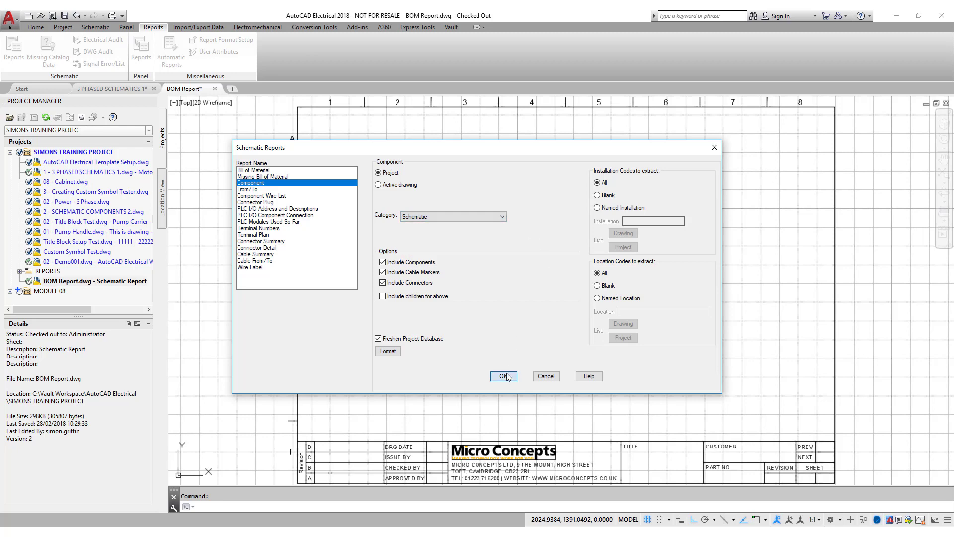
Generate the component report using only Power - 3 Phase.dwg from the project drawings.
left_click(503, 377)
left_click_drag(283, 161, 320, 162)
left_click(318, 142)
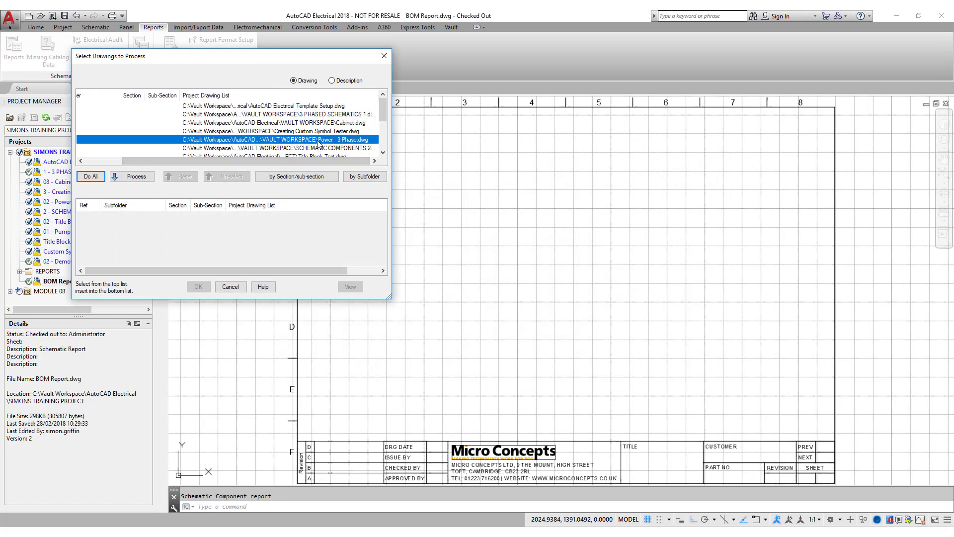
left_click(140, 178)
left_click(198, 287)
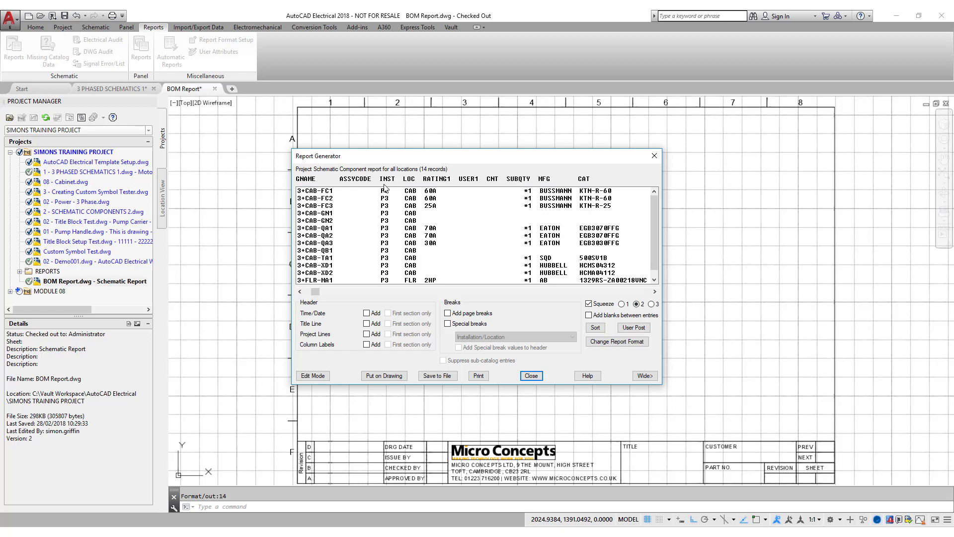
Try adding RATING2, RATING5 and RATING3 after INST in the report fields, and remove RATING3 and RATING5 again.
left_click(594, 342)
left_click(505, 212)
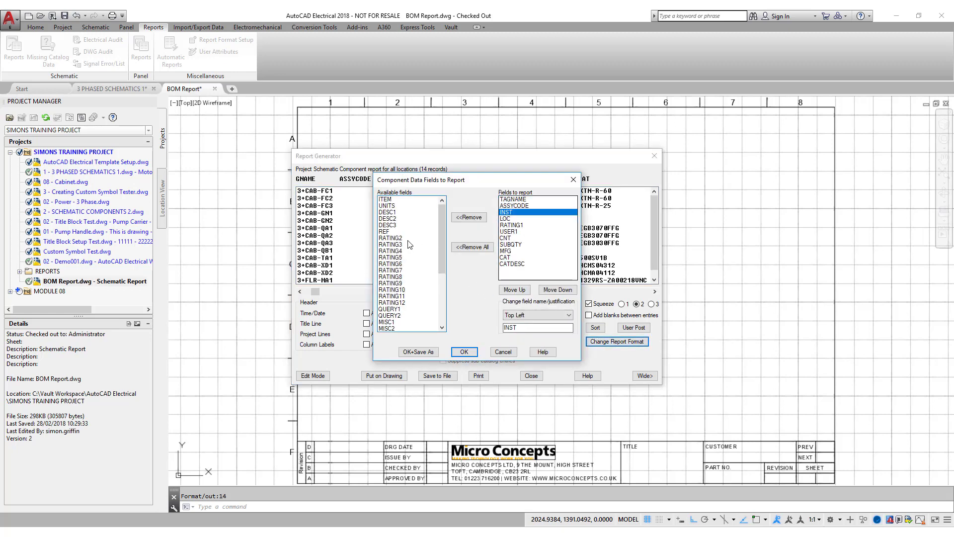
double_click(393, 238)
double_click(398, 251)
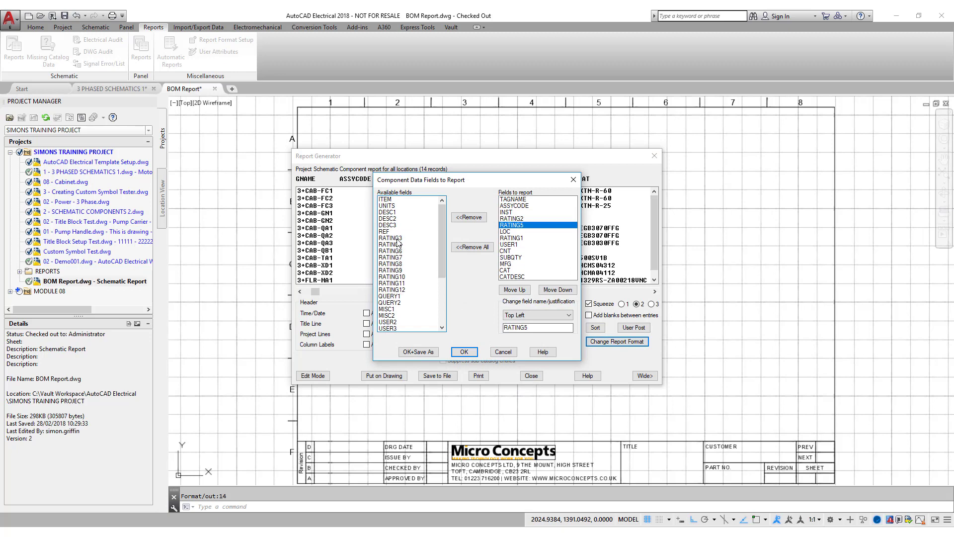
double_click(398, 238)
left_click(471, 218)
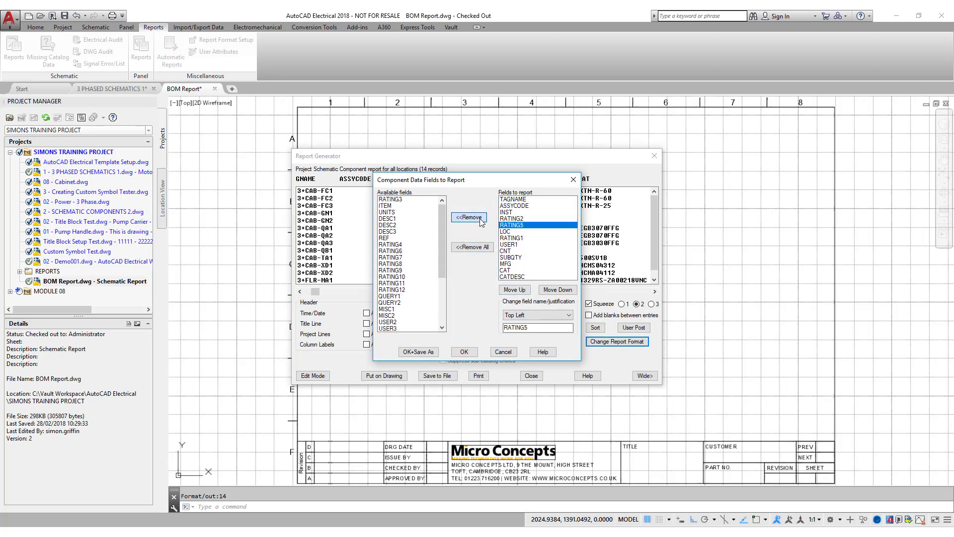
left_click(476, 219)
Try reordering RATING2 above and below INST in the report fields, and remove it from the report format.
left_click(514, 289)
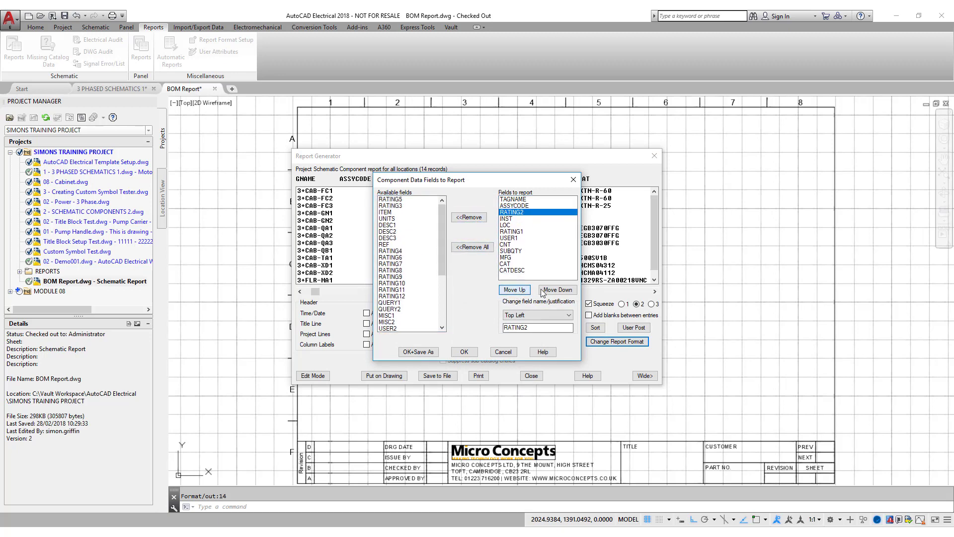
left_click(551, 292)
left_click(550, 292)
left_click(514, 292)
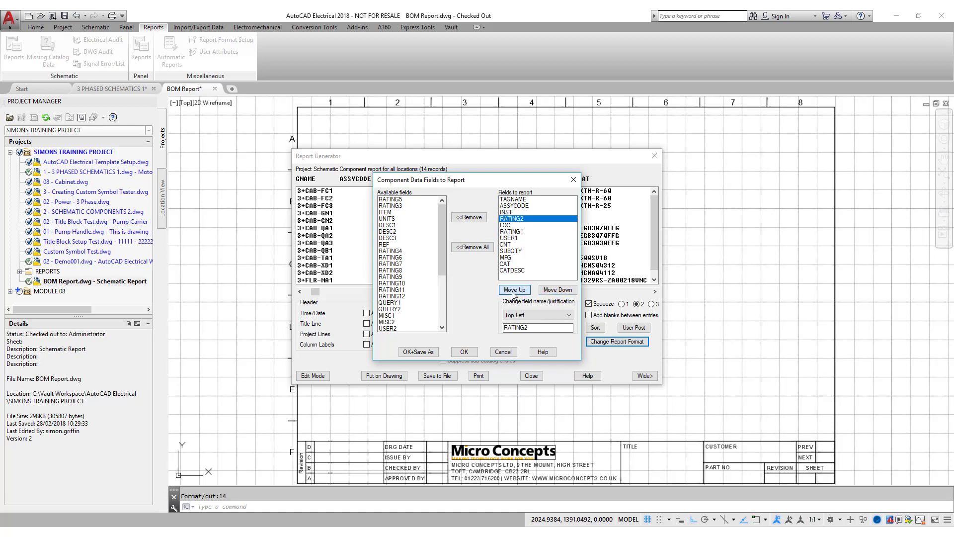
left_click(469, 218)
left_click(464, 351)
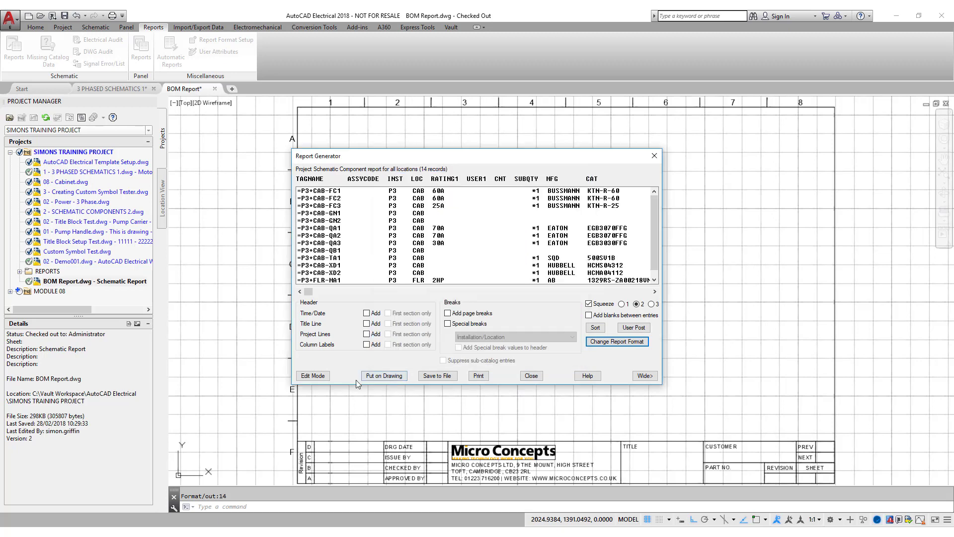
Put the report on the drawing as a new ACE-METRIC style table in the upper part of the sheet and close the report.
left_click(383, 375)
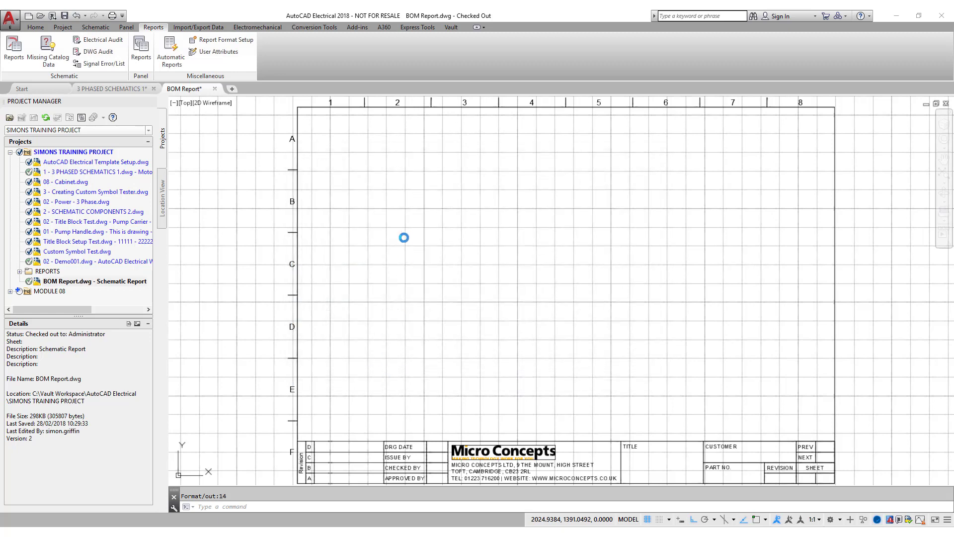
left_click(351, 232)
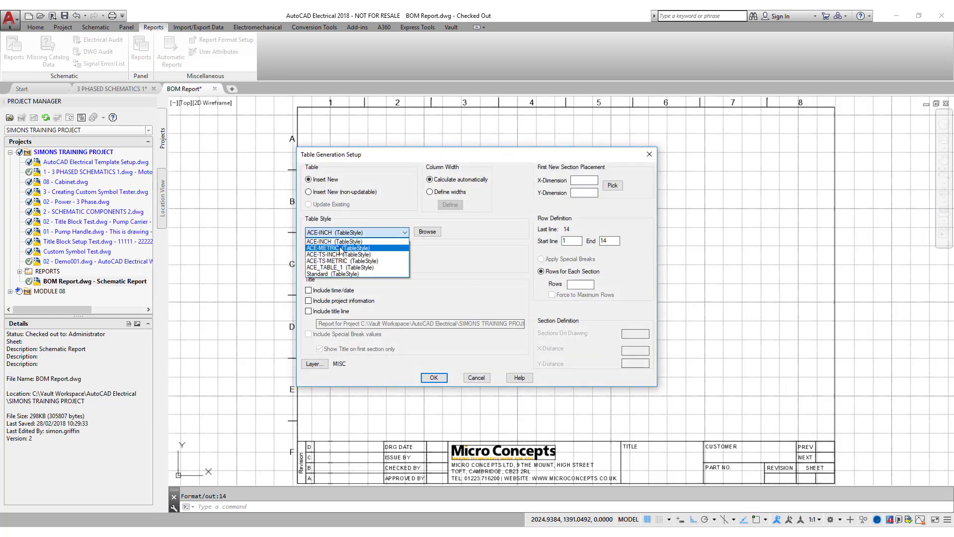
left_click(338, 245)
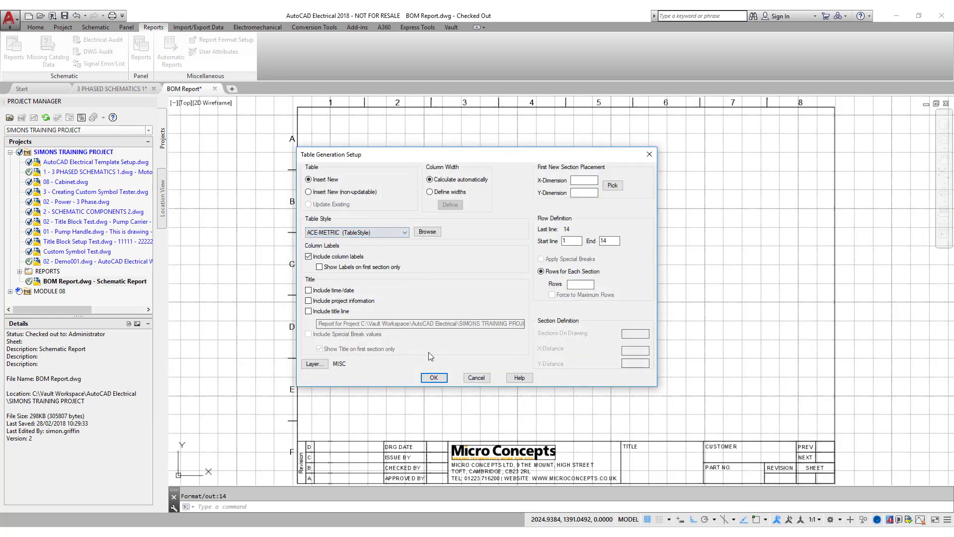
left_click(434, 378)
left_click(331, 144)
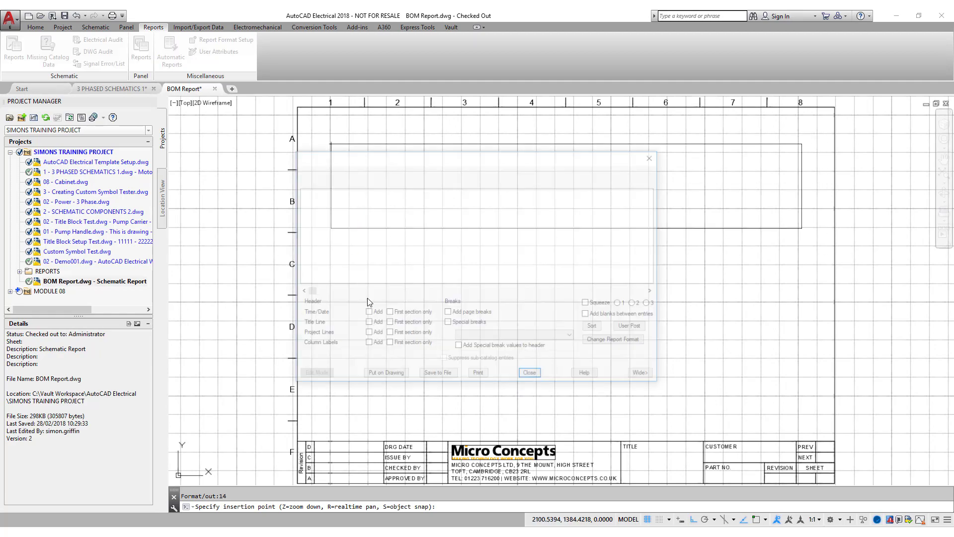
left_click(530, 372)
scroll(434, 212, "up", 2)
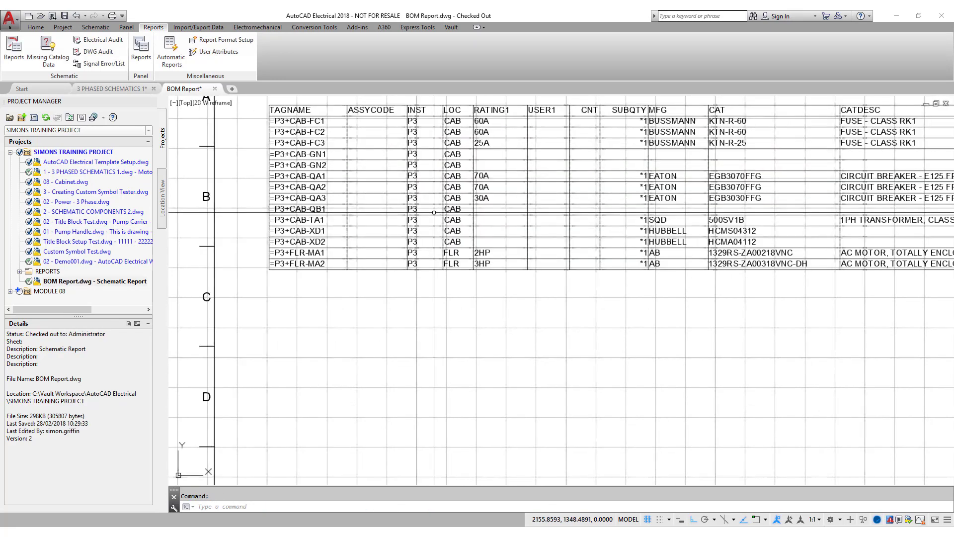
scroll(431, 218, "down", 2)
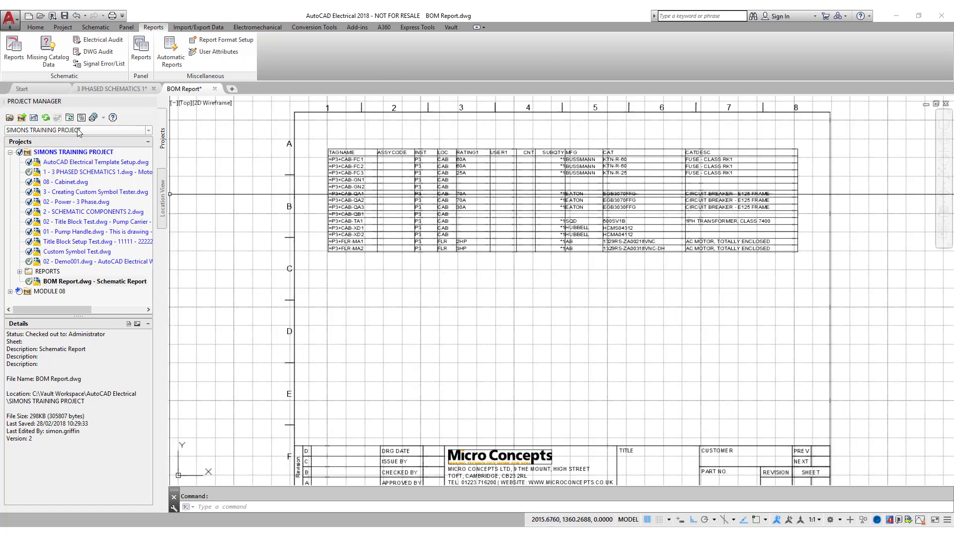
Regenerate the project Component report from Power - 3 Phase.dwg.
left_click(15, 49)
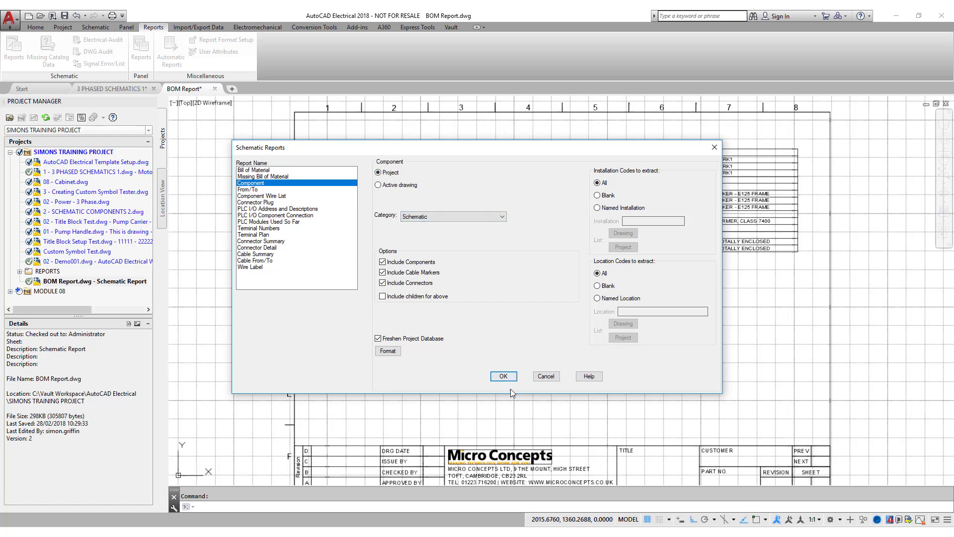
left_click(503, 376)
left_click_drag(305, 160, 334, 160)
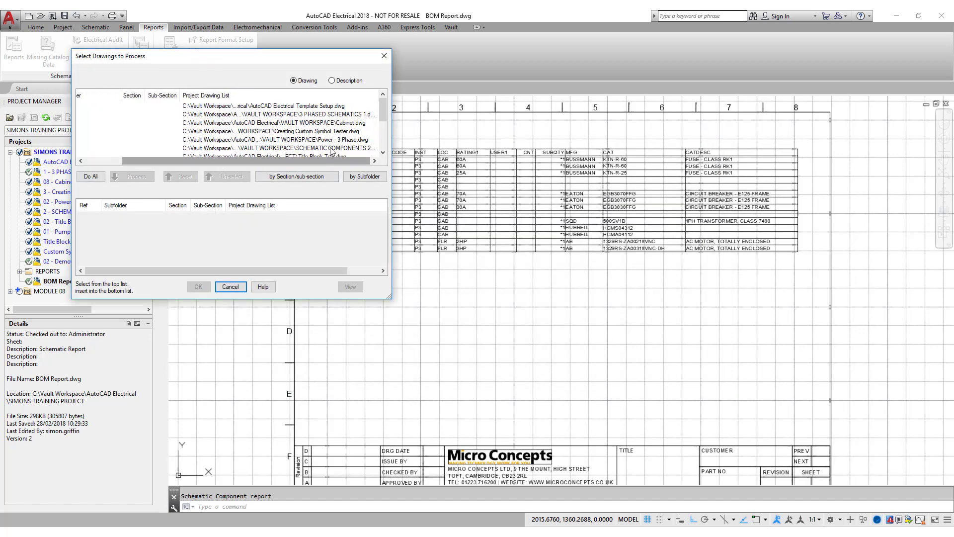
left_click(308, 140)
left_click(136, 177)
left_click(198, 287)
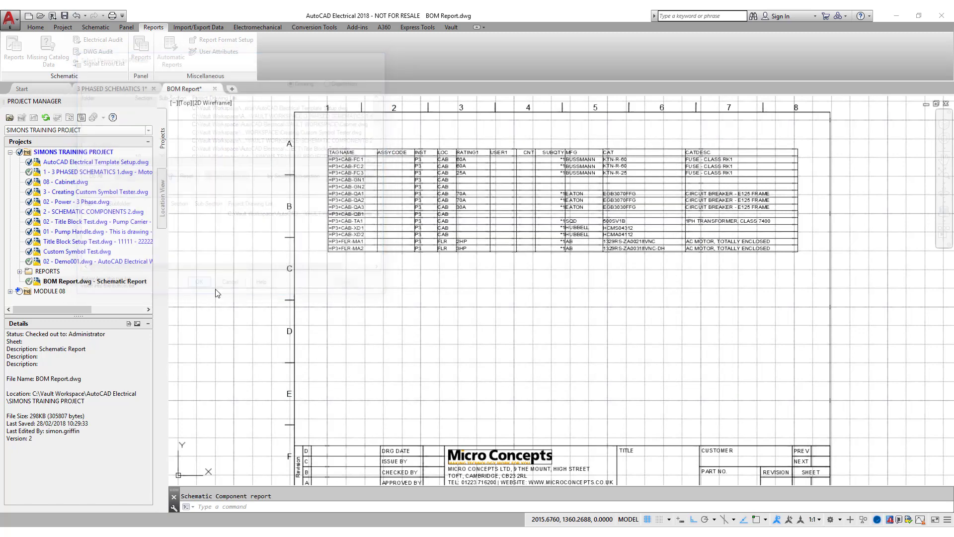
left_click(449, 278)
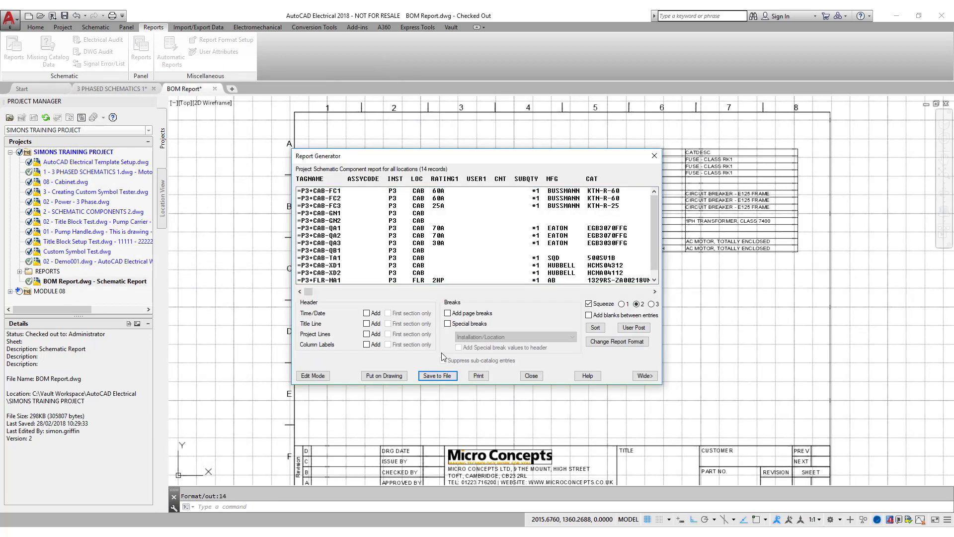
Save the report in Excel spreadsheet format as COMP.XLS on the Desktop, without running a script, and close the report.
left_click(437, 376)
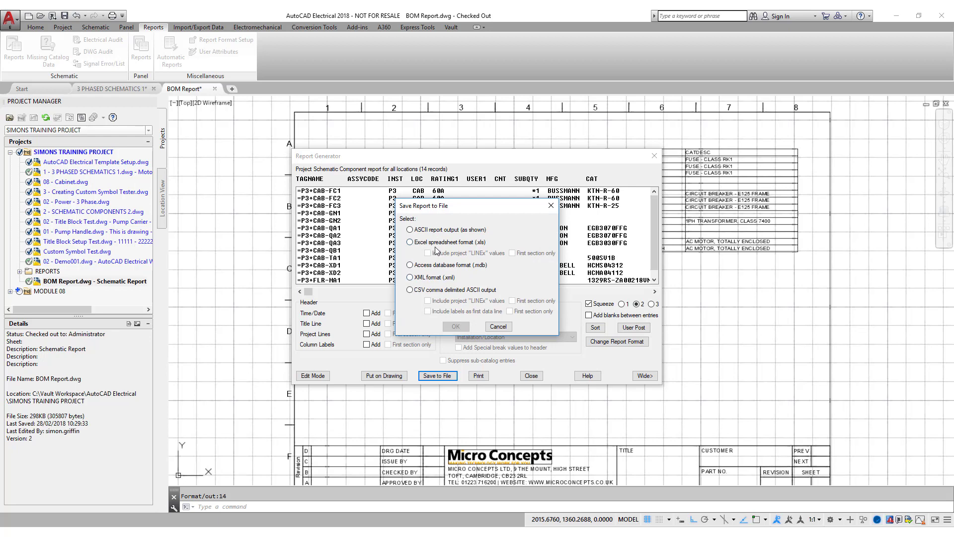
left_click(410, 242)
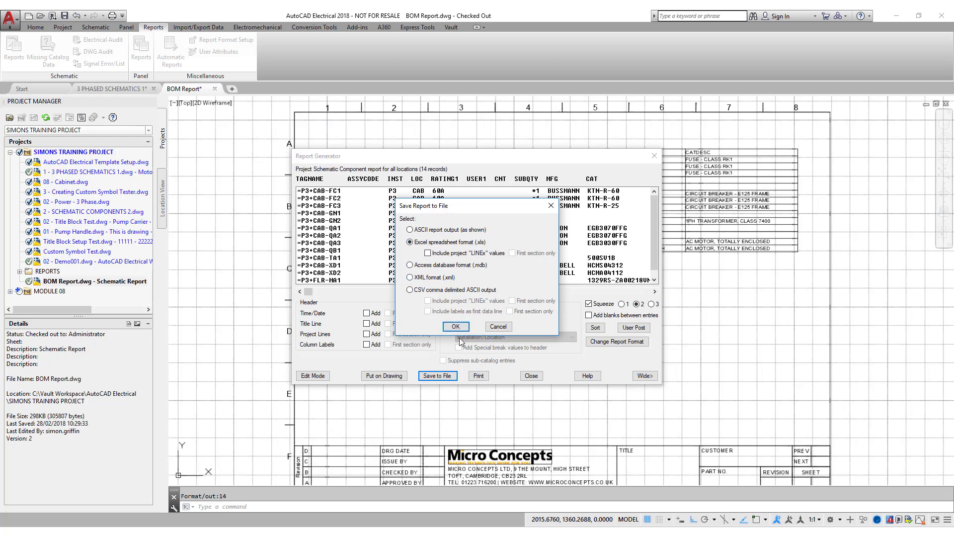
left_click(456, 327)
left_click(281, 188)
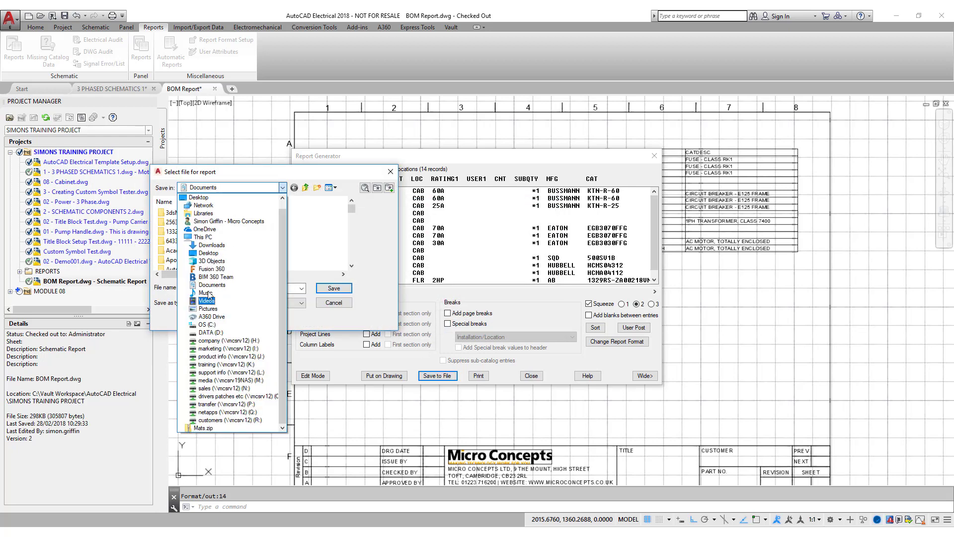
left_click(208, 253)
left_click(345, 291)
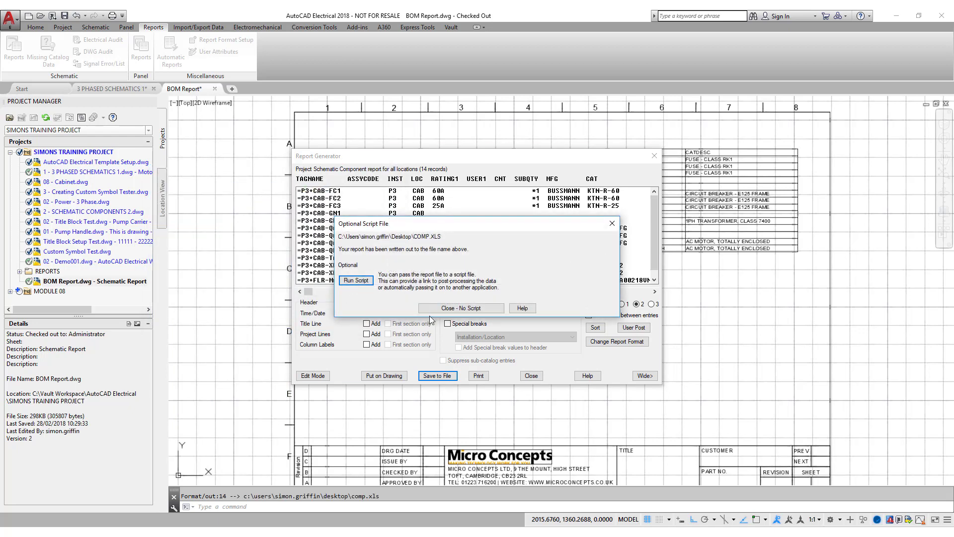
left_click(454, 311)
left_click(528, 376)
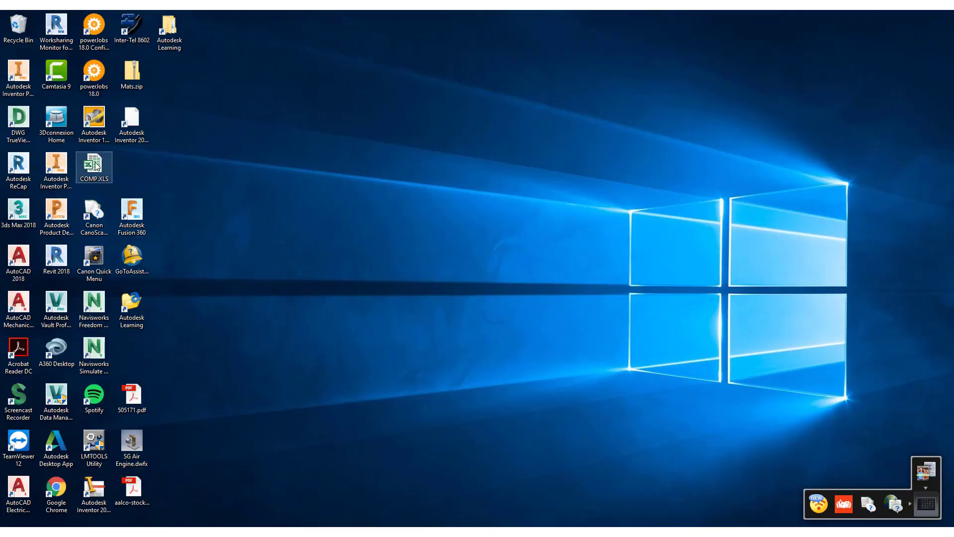
Open the exported COMP.XLS from the desktop in Excel to check its component data, and return to AutoCAD Electrical.
left_click_drag(96, 167, 473, 167)
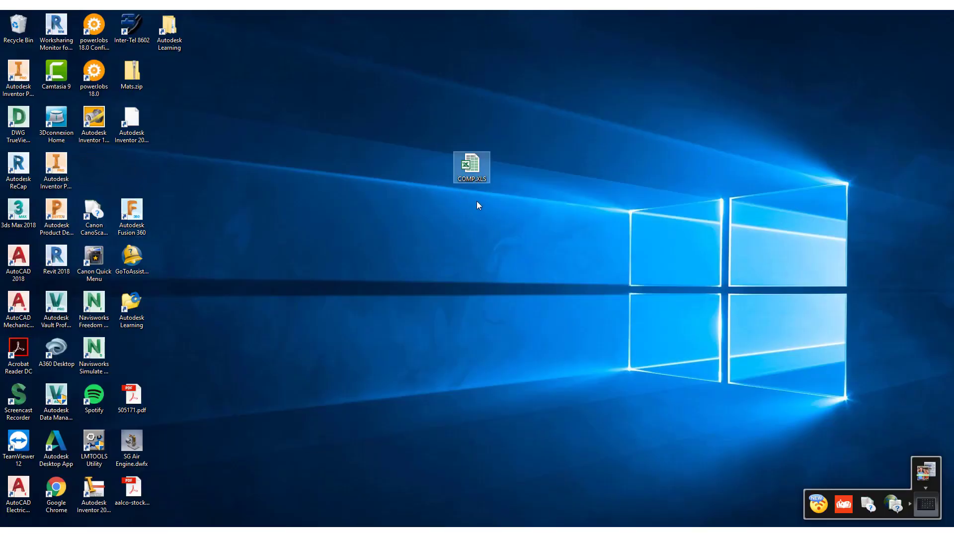
double_click(472, 167)
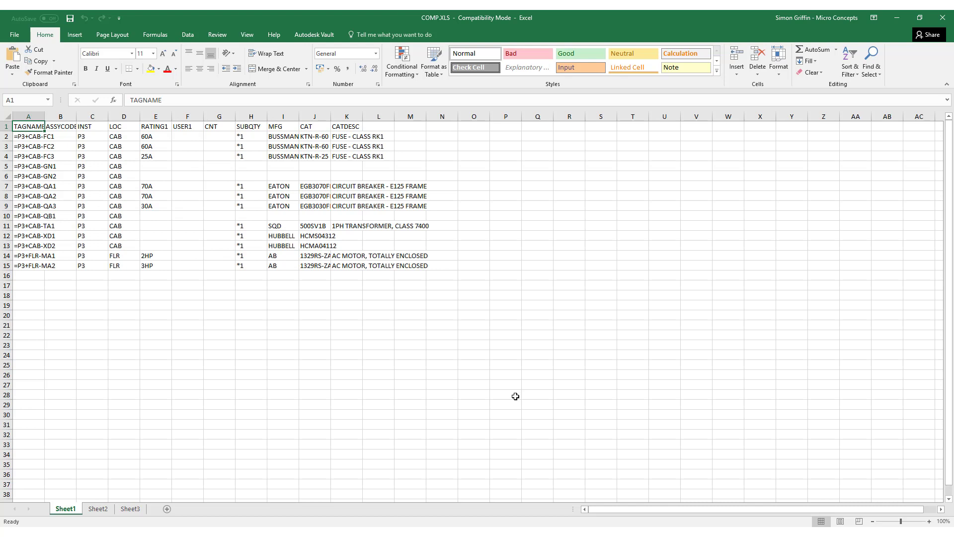
key("alt+Tab")
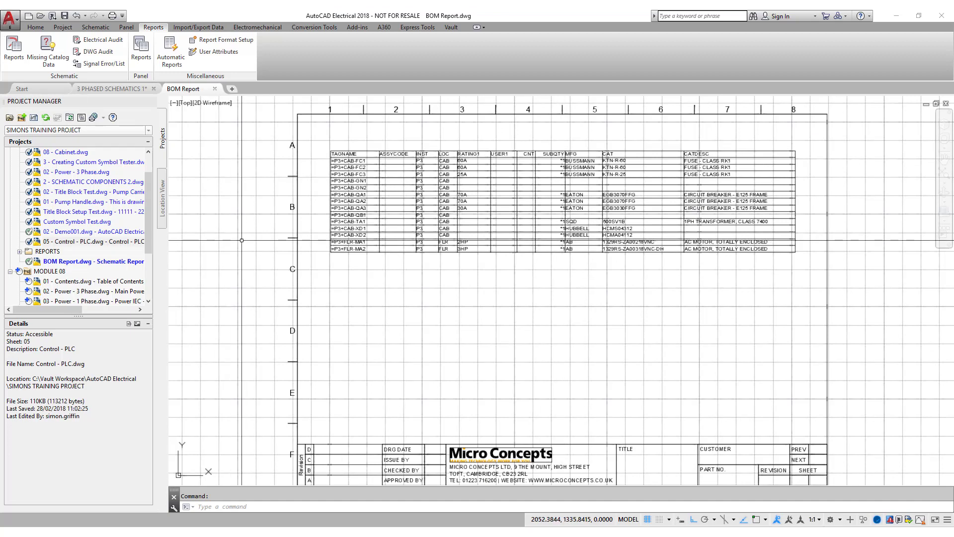
Check the Control - PLC drawing, close it, and run the project PLC I/O Address and Descriptions report on Control - PLC.dwg.
double_click(90, 243)
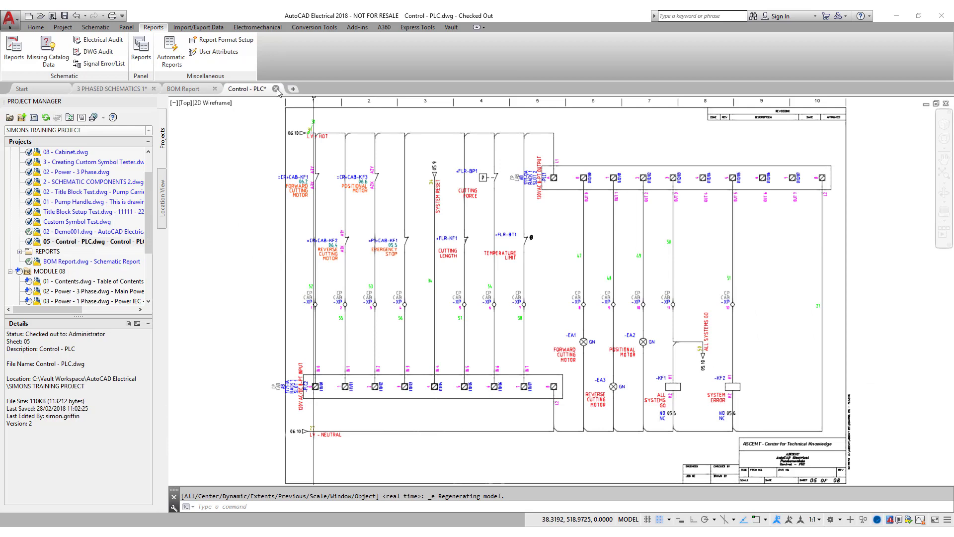
left_click(276, 89)
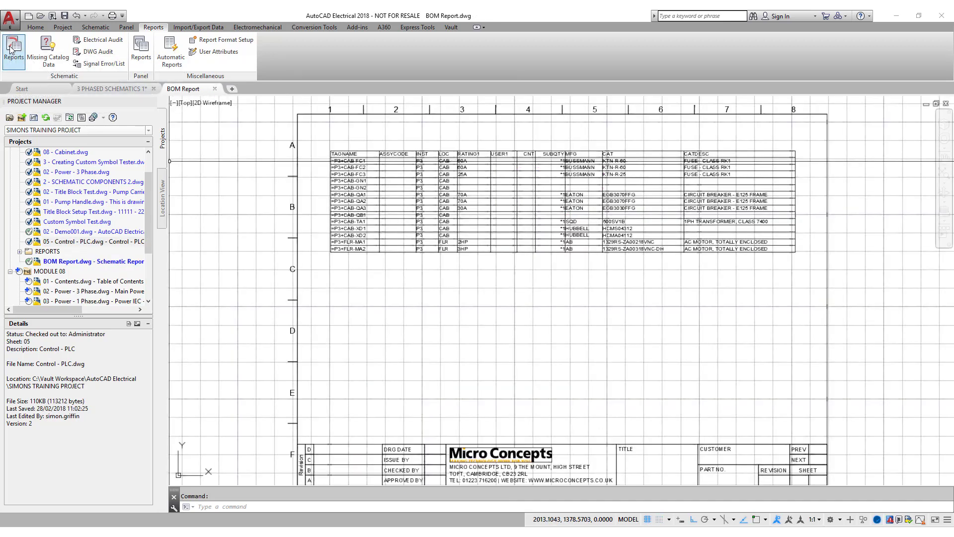
left_click(11, 48)
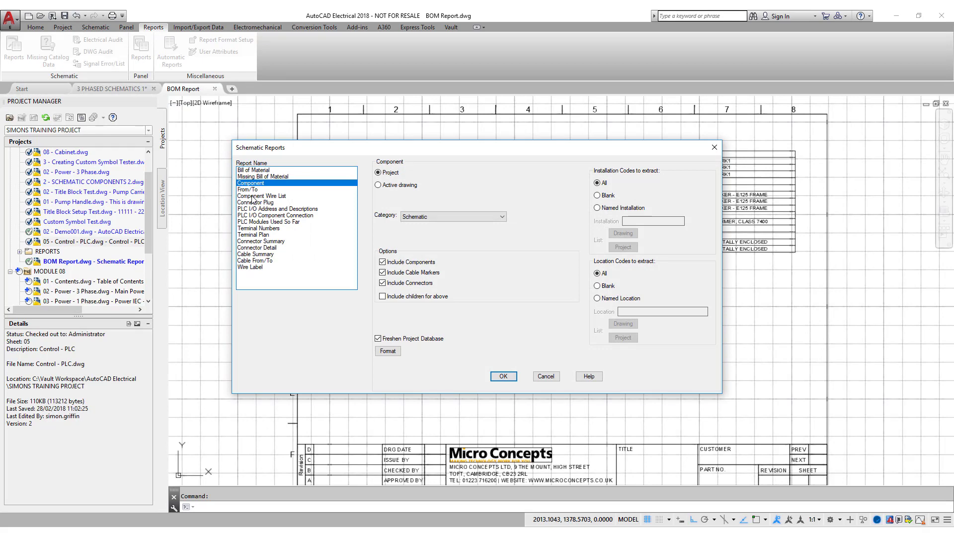
left_click(285, 208)
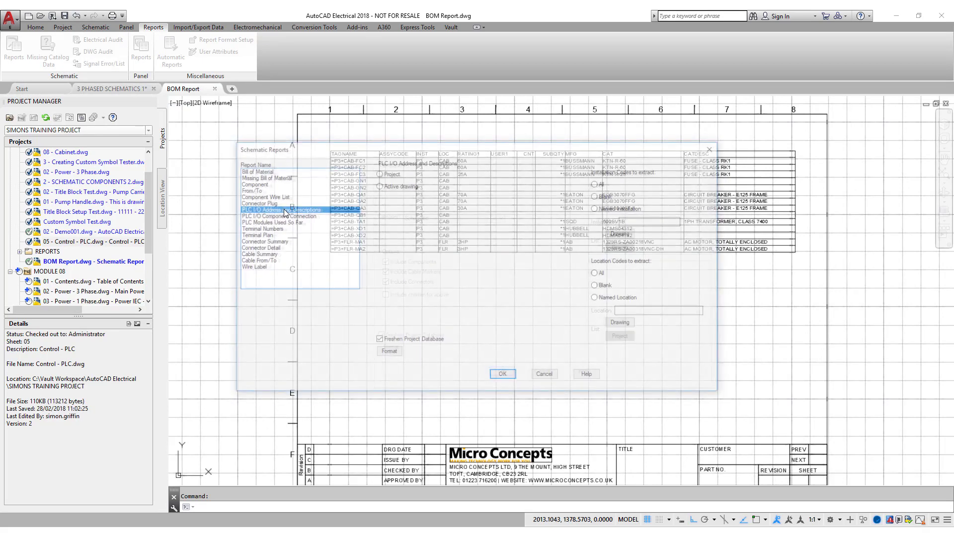
left_click(502, 376)
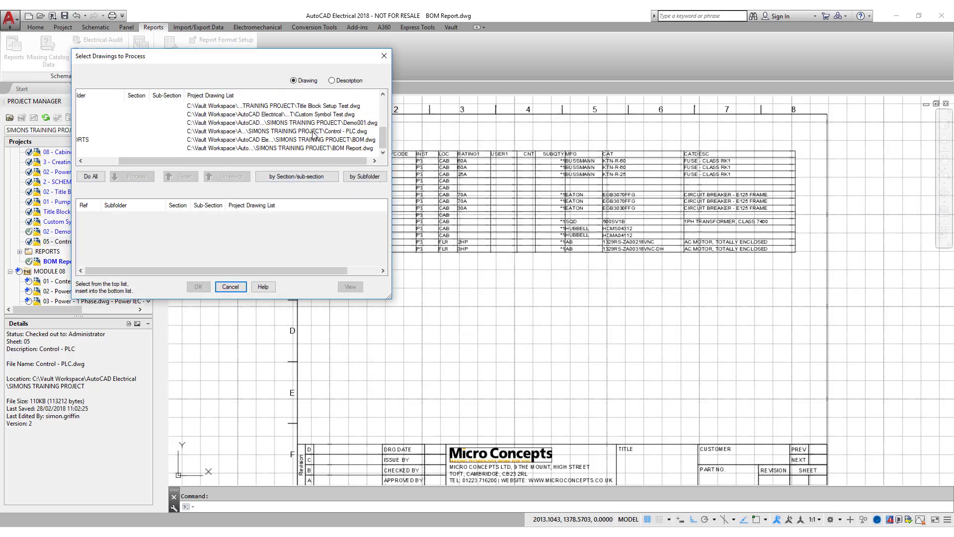
left_click(313, 131)
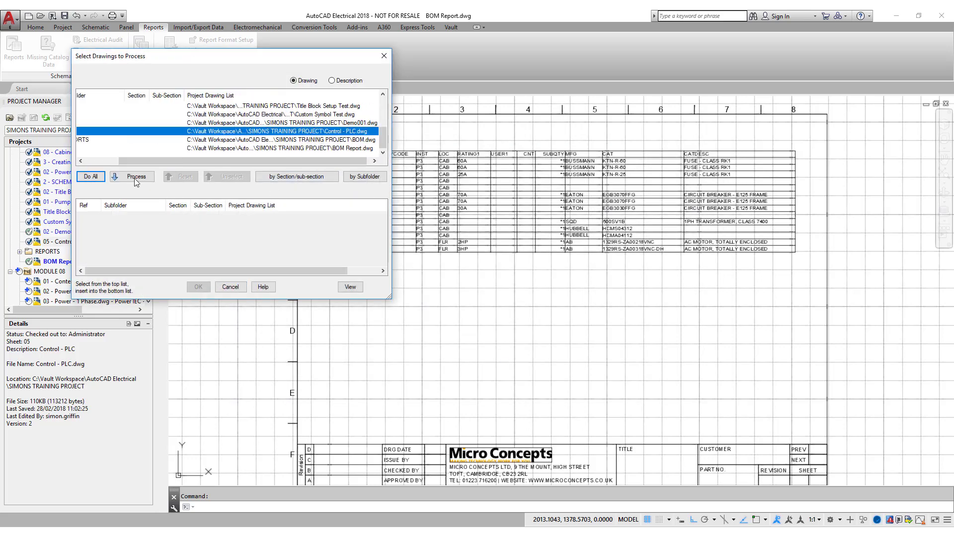
left_click(132, 176)
left_click(207, 290)
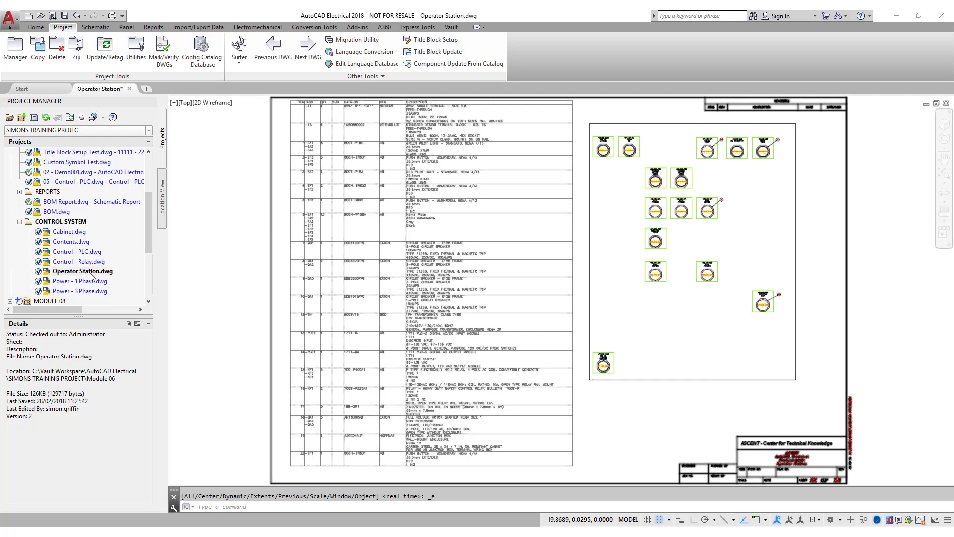
Review the footprint categories in the panel layout symbol menu for the Operator Station drawing without inserting anything.
scroll(657, 180, "up", 6)
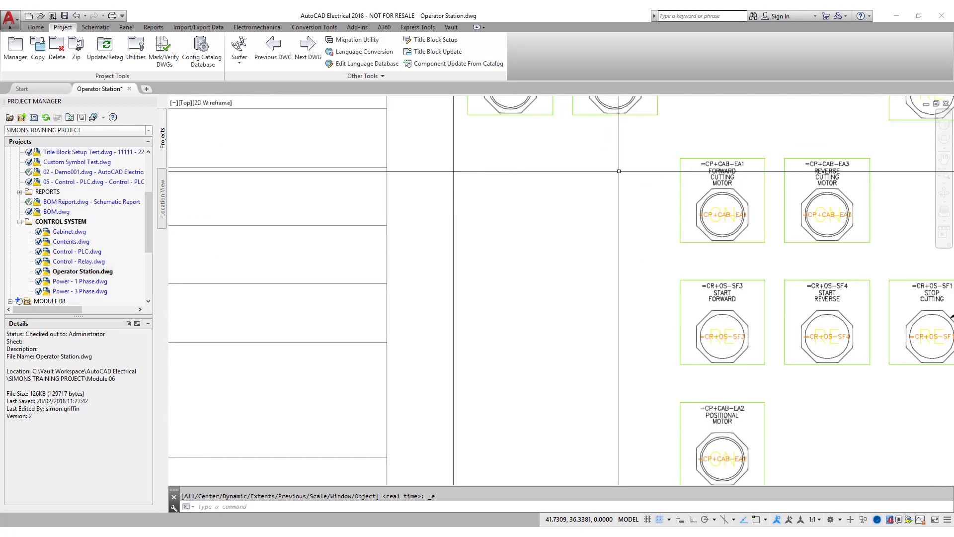
middle_click_drag(561, 150, 574, 259)
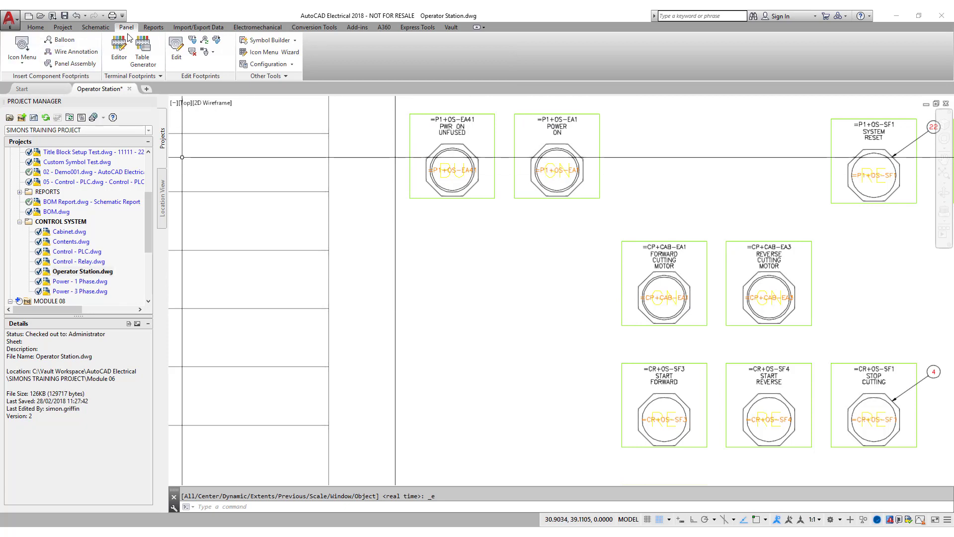
left_click(21, 59)
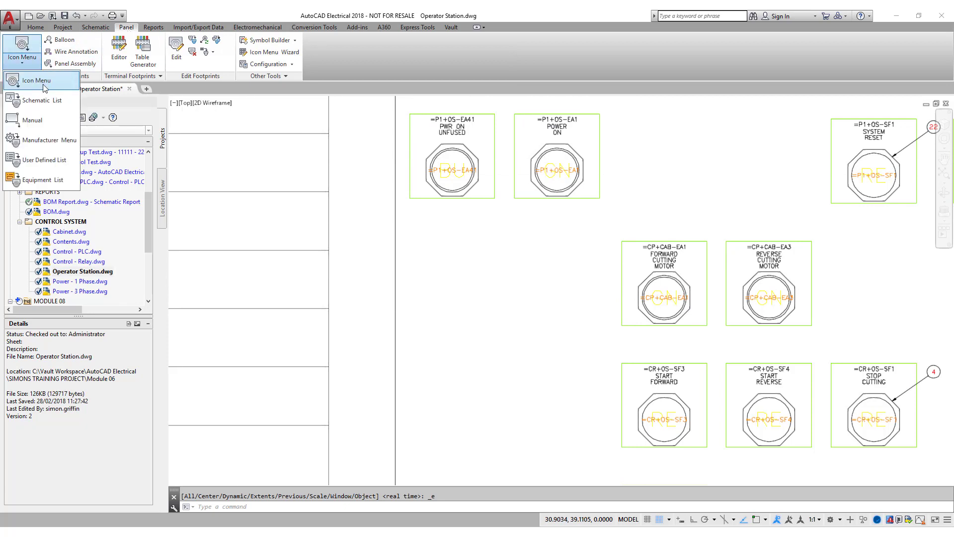
left_click(44, 85)
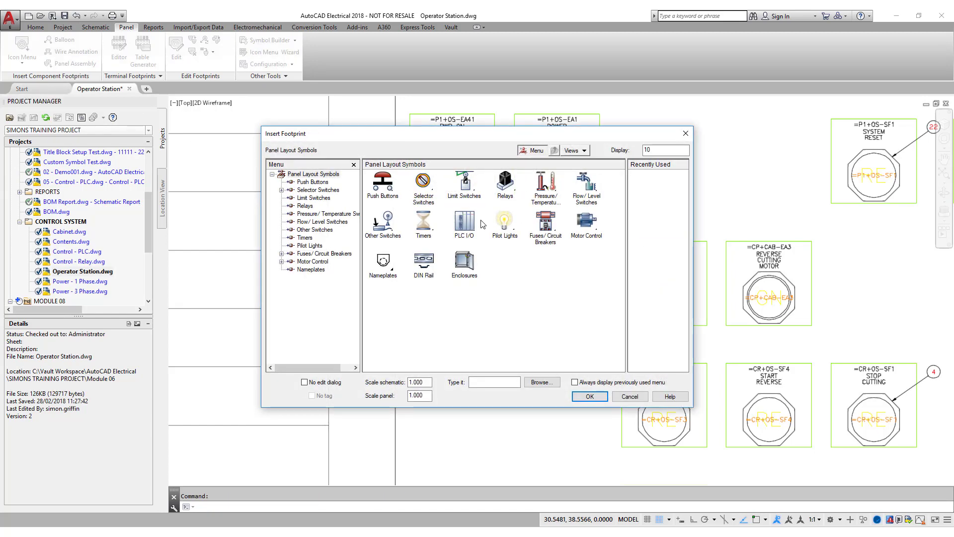
left_click(630, 396)
Reload the project's schematic component list from the CONTROL SYSTEM subfolder drawings, then mark and hide the existing components.
left_click(22, 61)
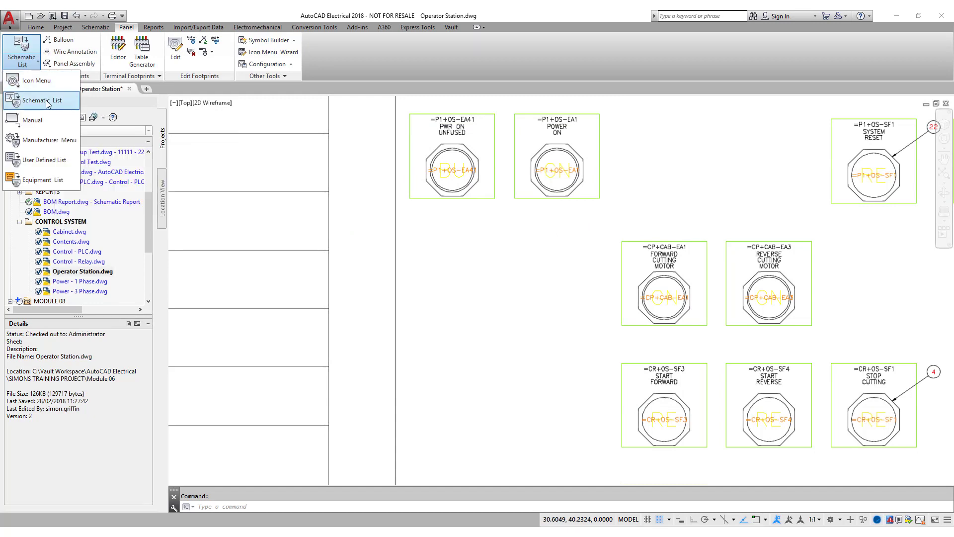
left_click(54, 105)
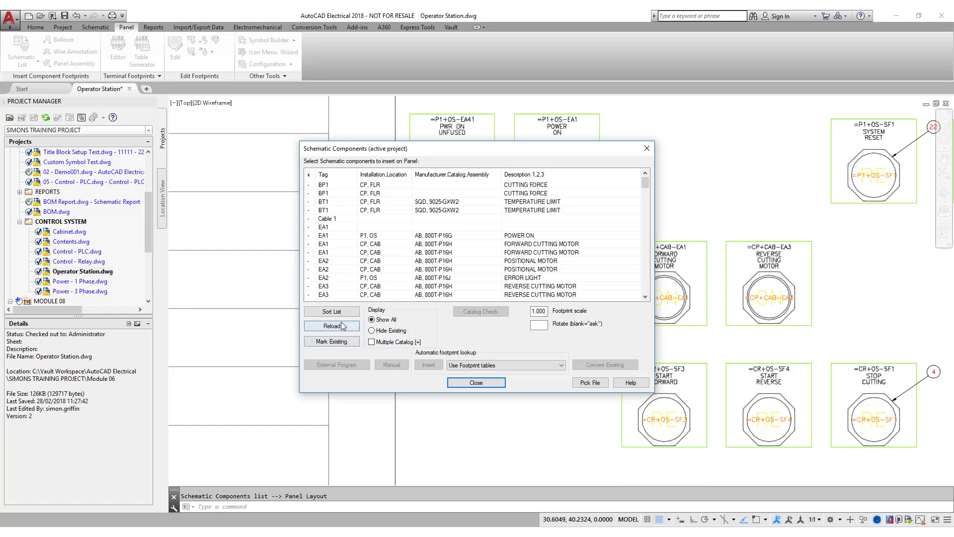
left_click(341, 325)
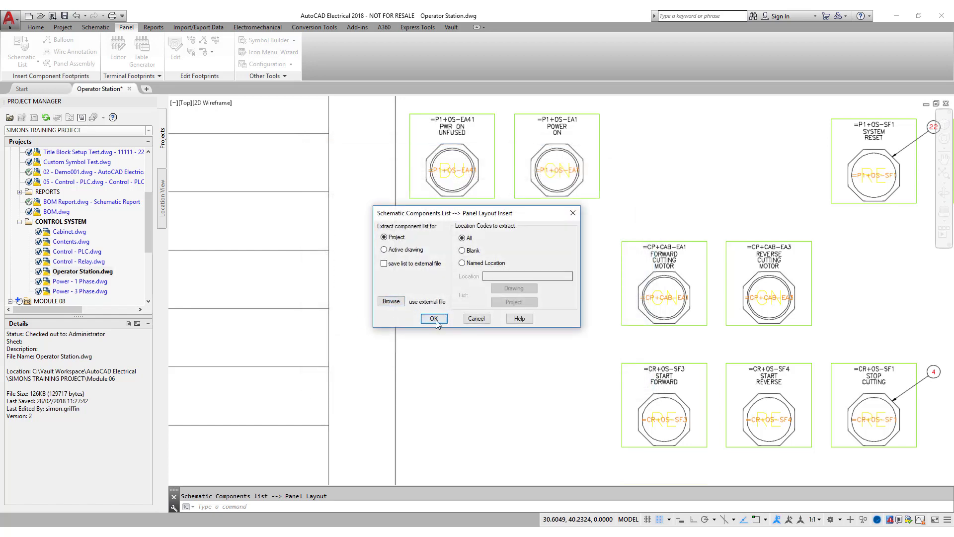
left_click(433, 319)
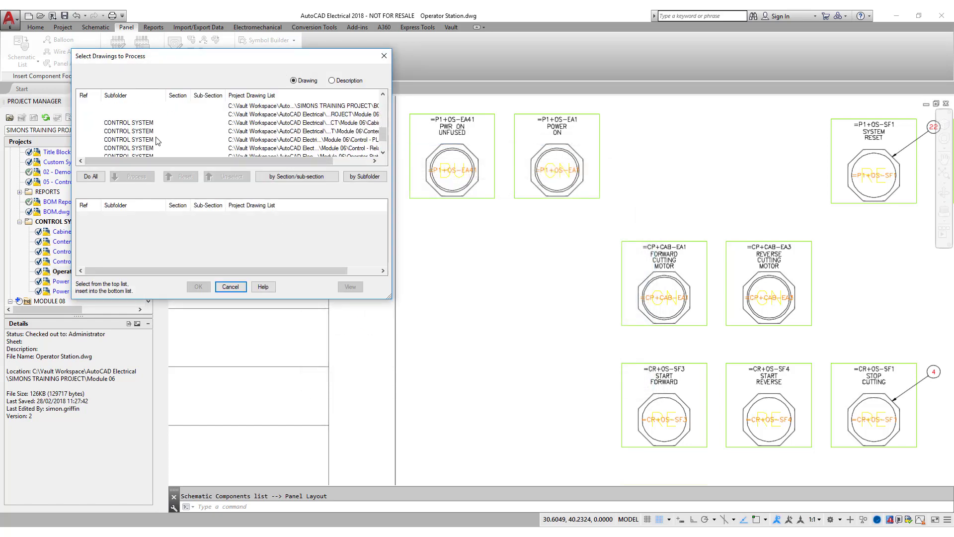
left_click(144, 123)
left_click(364, 177)
left_click(206, 113)
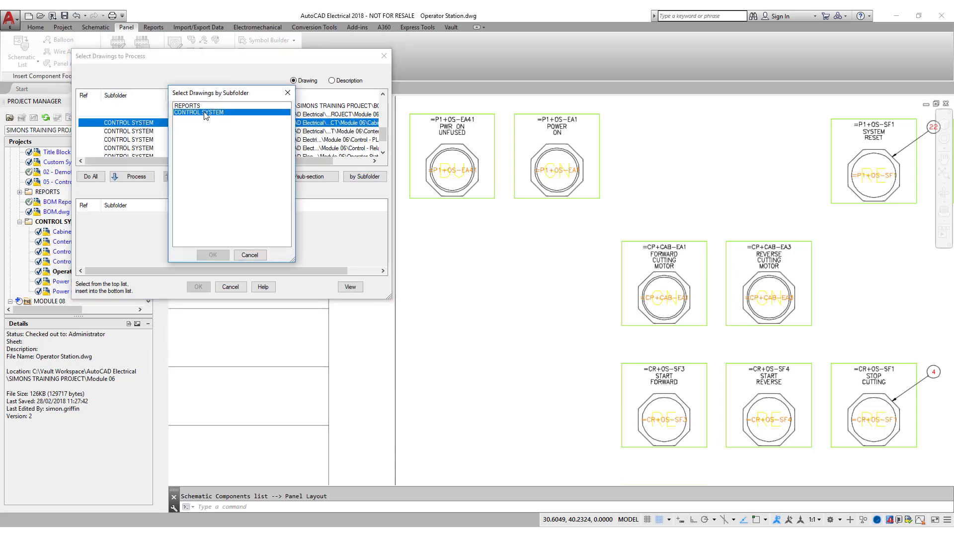
left_click(213, 255)
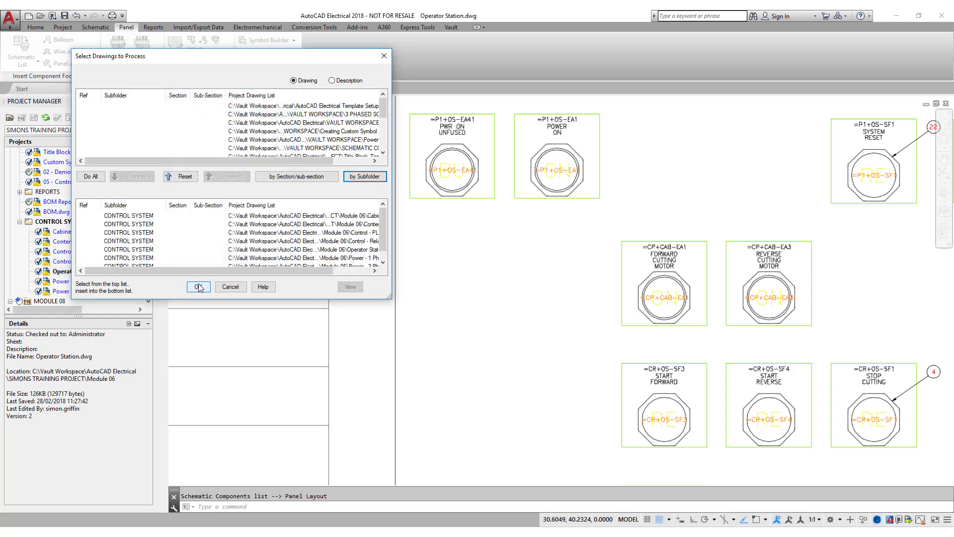
left_click(198, 287)
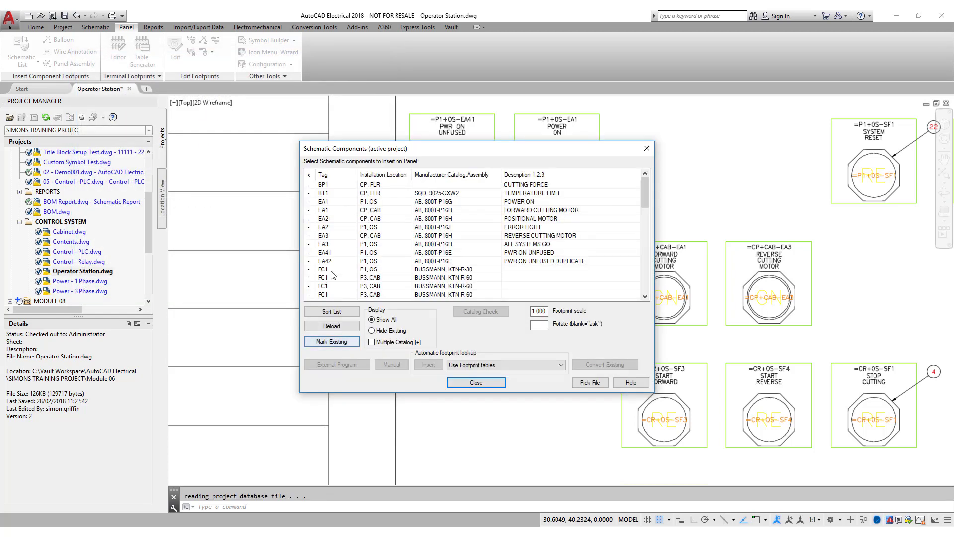
left_click(332, 341)
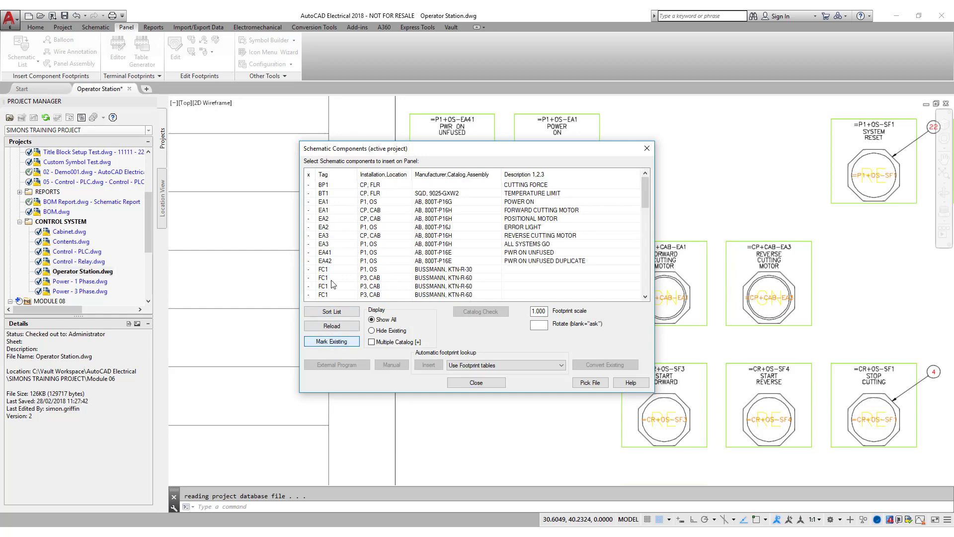
left_click(372, 331)
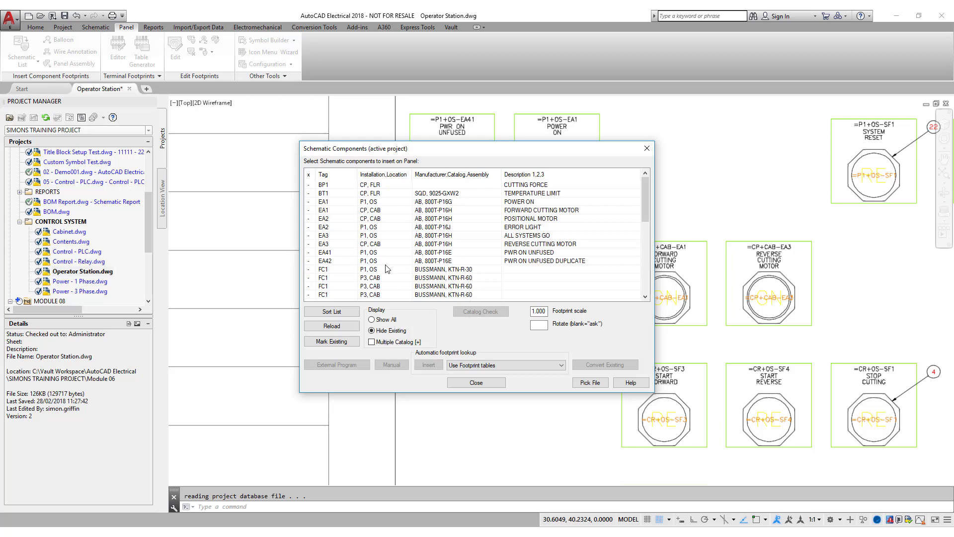
Insert the AB 800T-P16H footprint for the CP, CAB forward cutting motor light EA1 below the POWER ON light, accepting its component data.
left_click(354, 210)
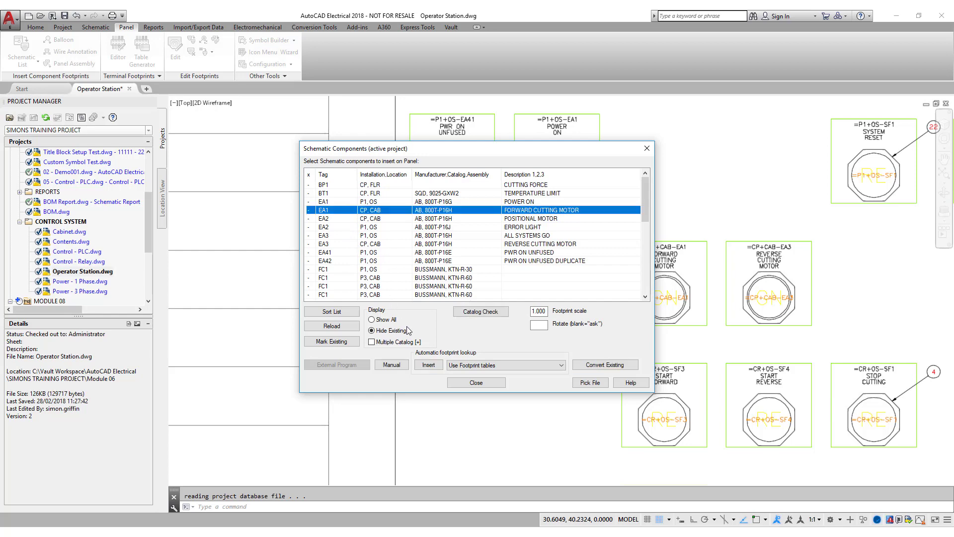
left_click(393, 364)
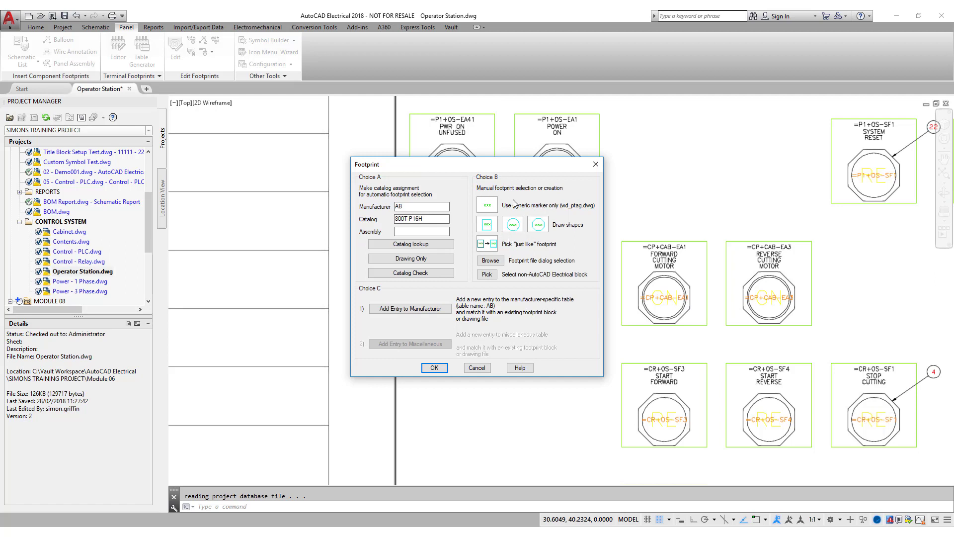
left_click(498, 261)
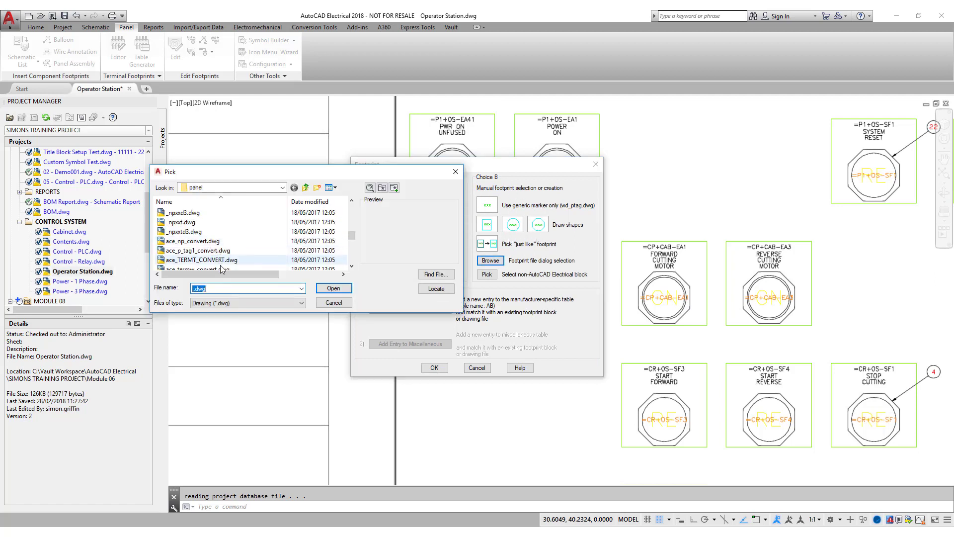
left_click(333, 303)
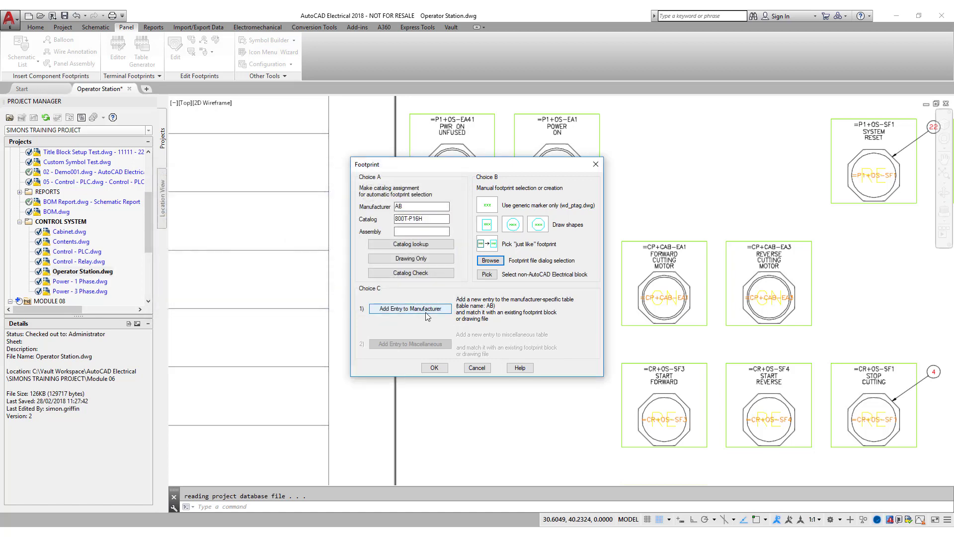
left_click(435, 368)
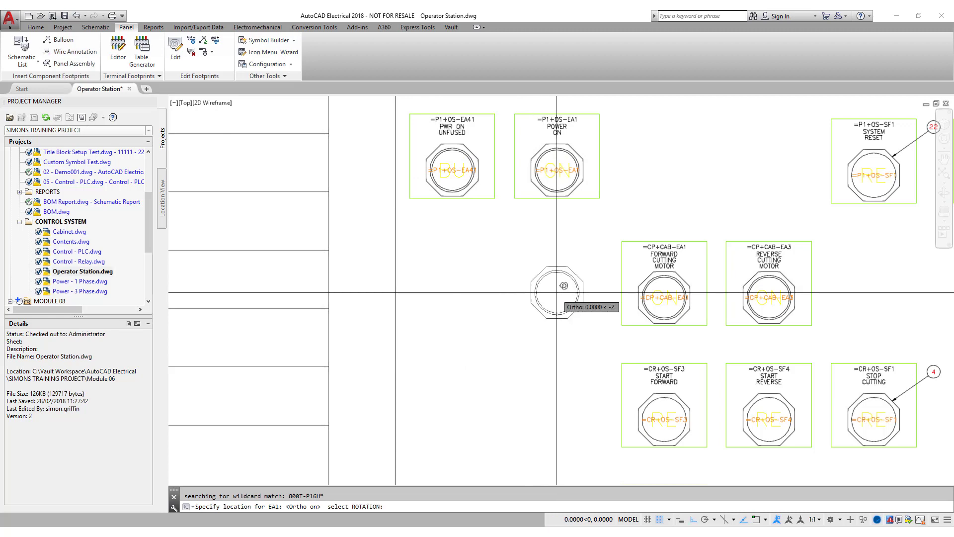
left_click(557, 293)
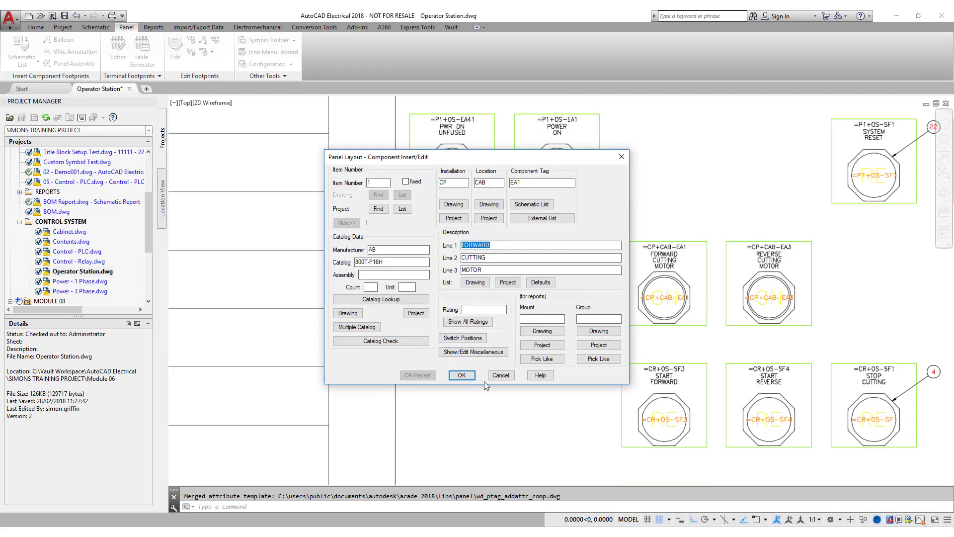
left_click(461, 375)
left_click(470, 382)
left_click(449, 319)
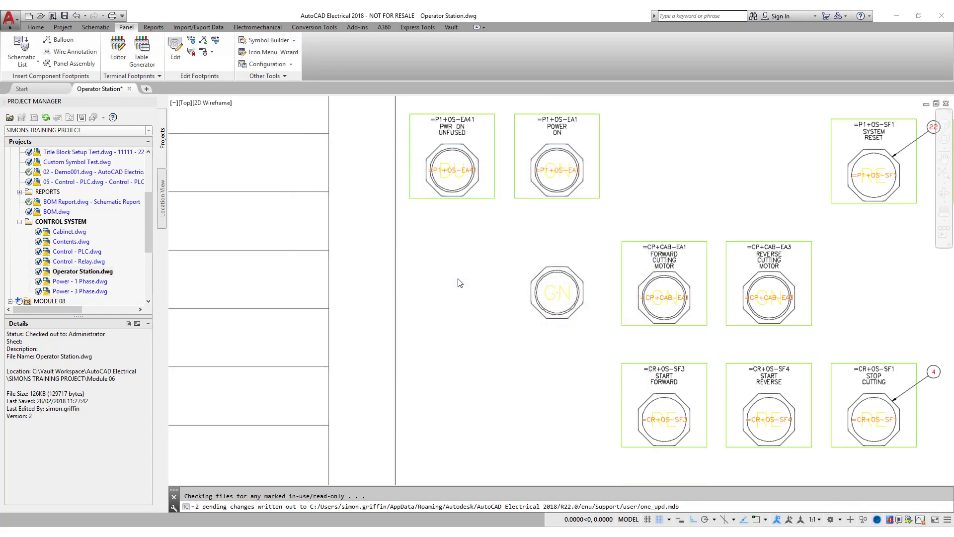
Add a catalog-lookup nameplate, AB 800H-W500A white blank, to the new EA1 footprint and accept its FORWARD CUTTING MOTOR description.
left_click(22, 60)
left_click(38, 80)
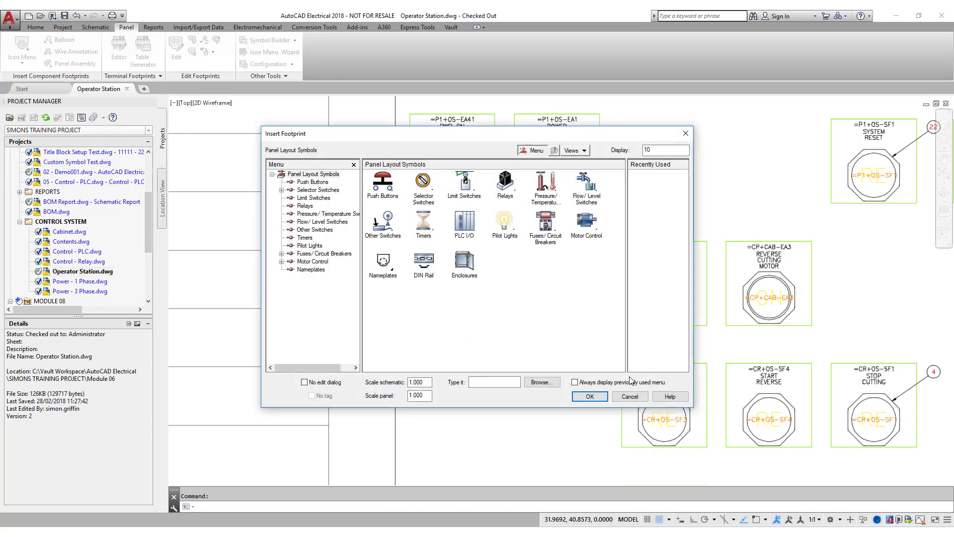
left_click(382, 263)
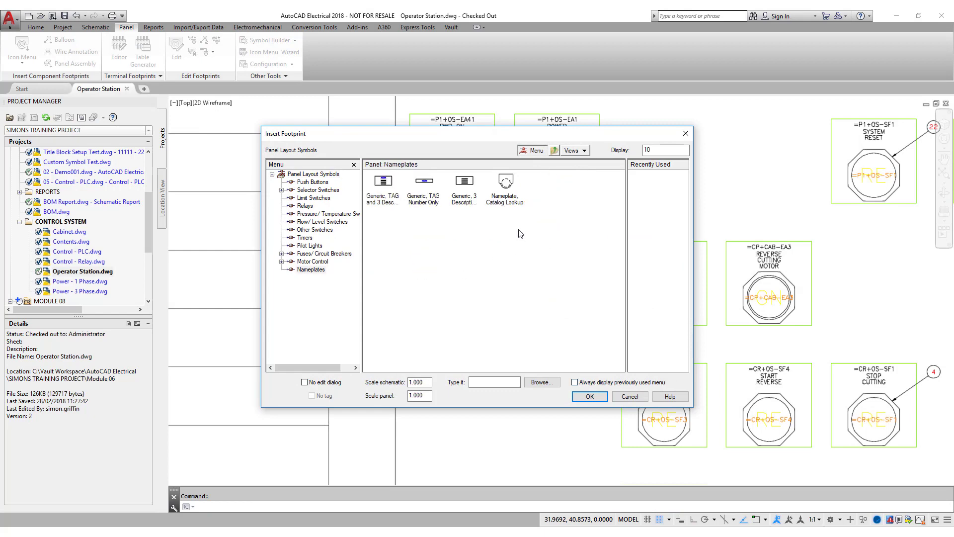
left_click(504, 191)
left_click(424, 244)
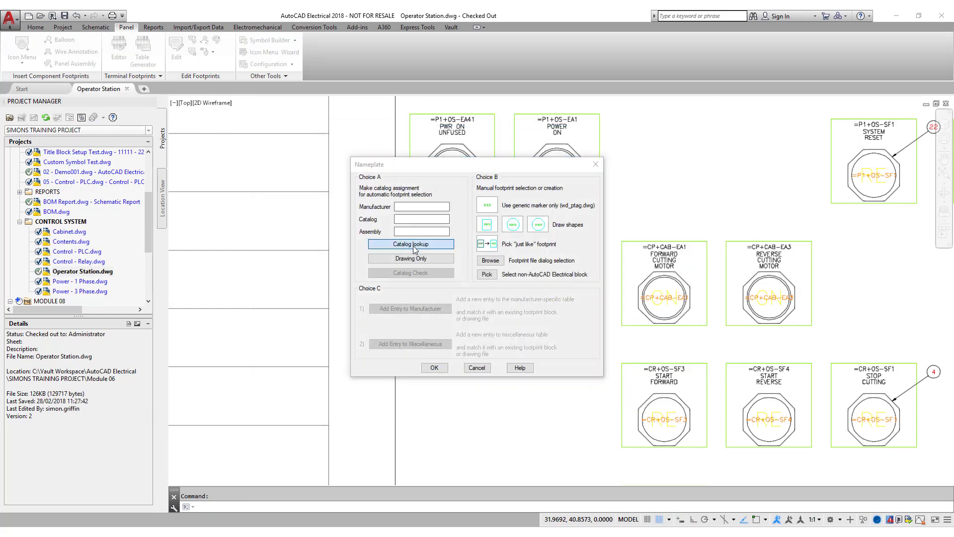
left_click(127, 171)
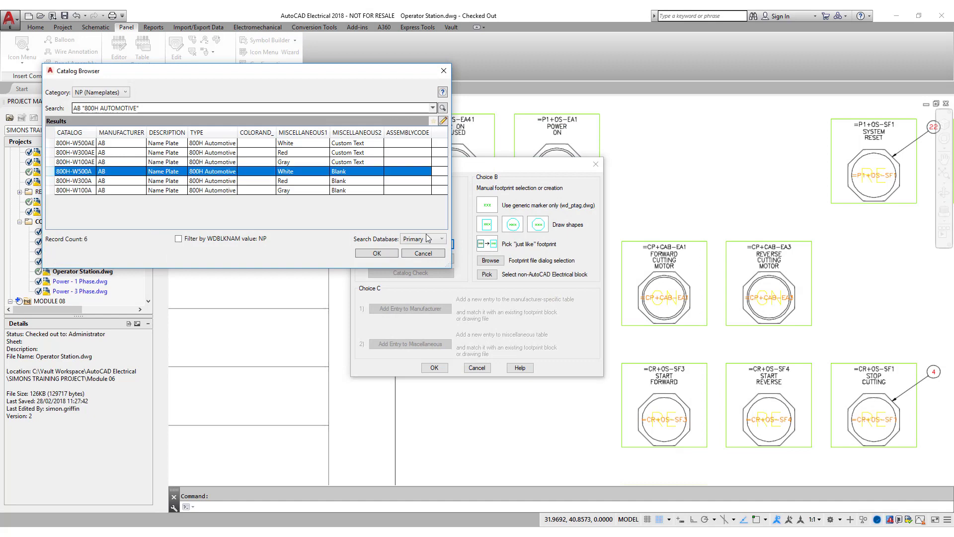
left_click(392, 254)
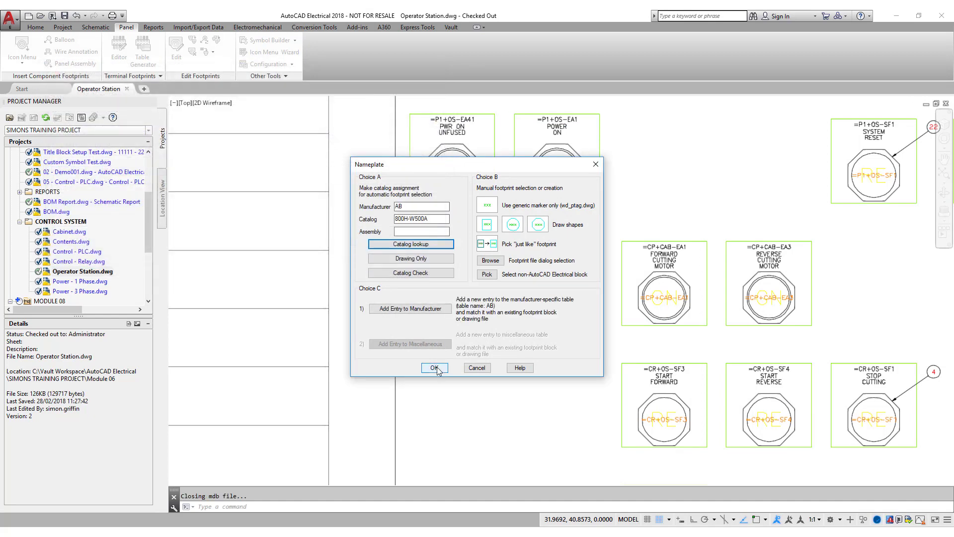
left_click(435, 368)
right_click(571, 276)
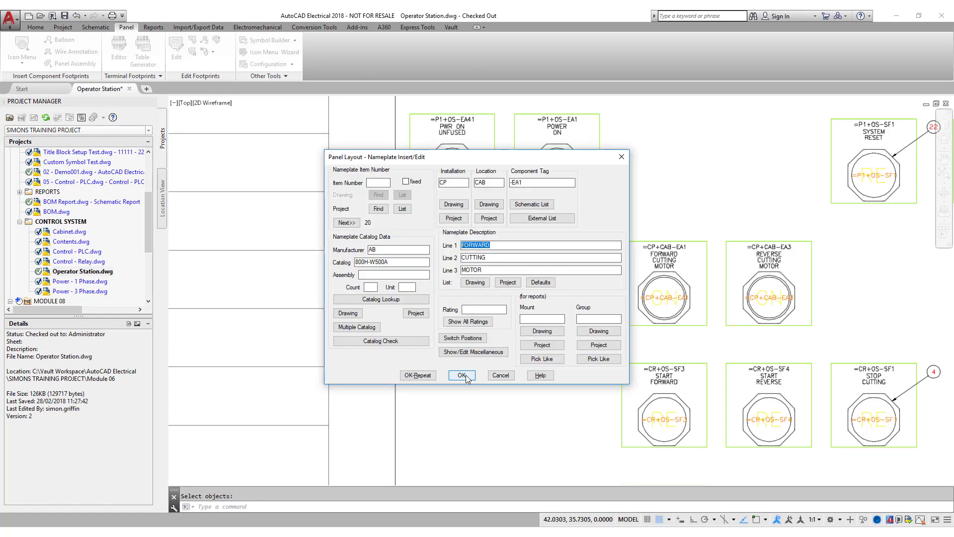
left_click(466, 377)
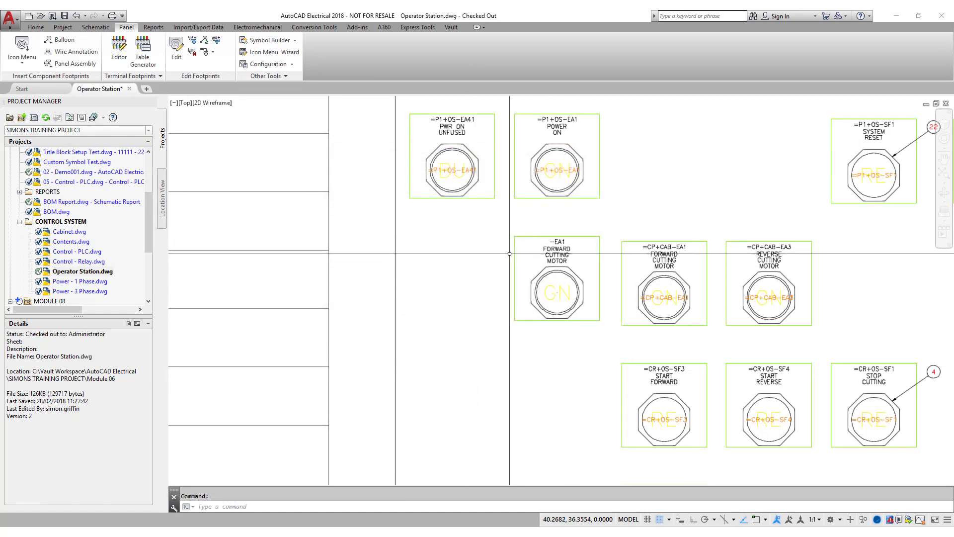
Surf from the new FORWARD CUTTING MOTOR EA1 footprint to its sheet 05, Z74-1 schematic reference, and close the surfer.
right_click(576, 283)
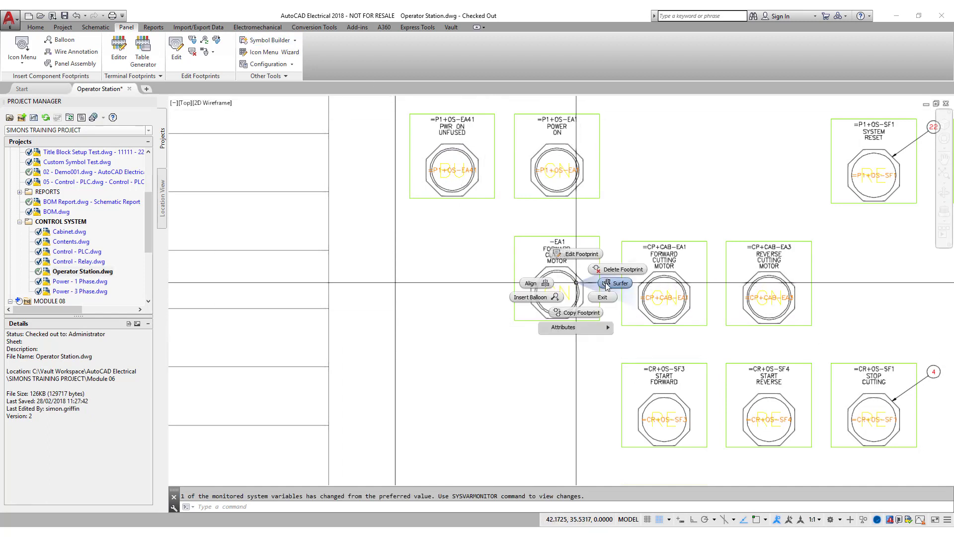
left_click(606, 282)
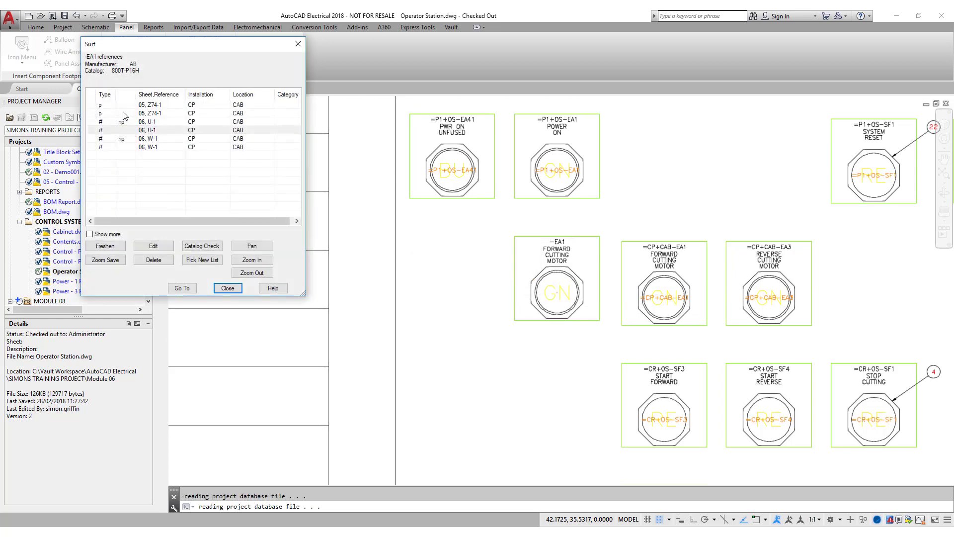
left_click(131, 113)
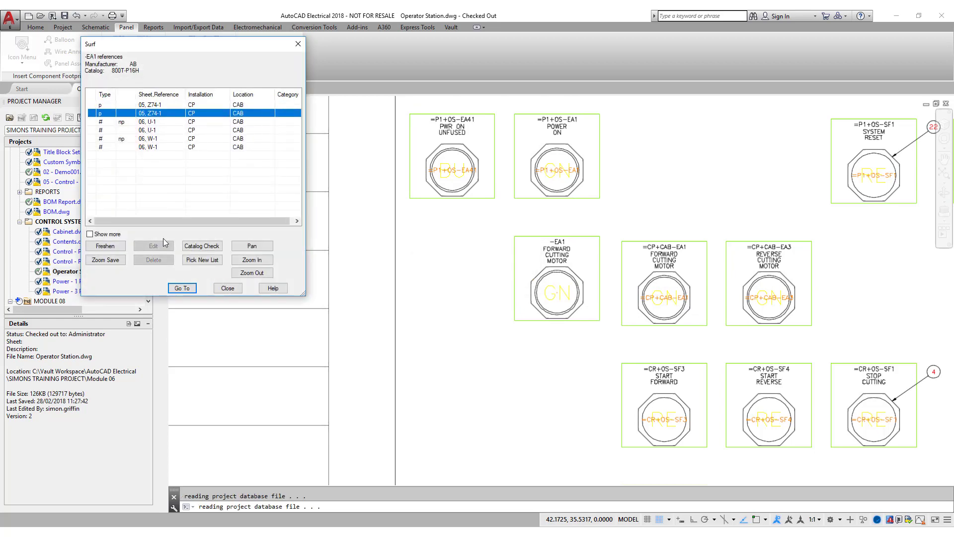
left_click(182, 288)
left_click(450, 280)
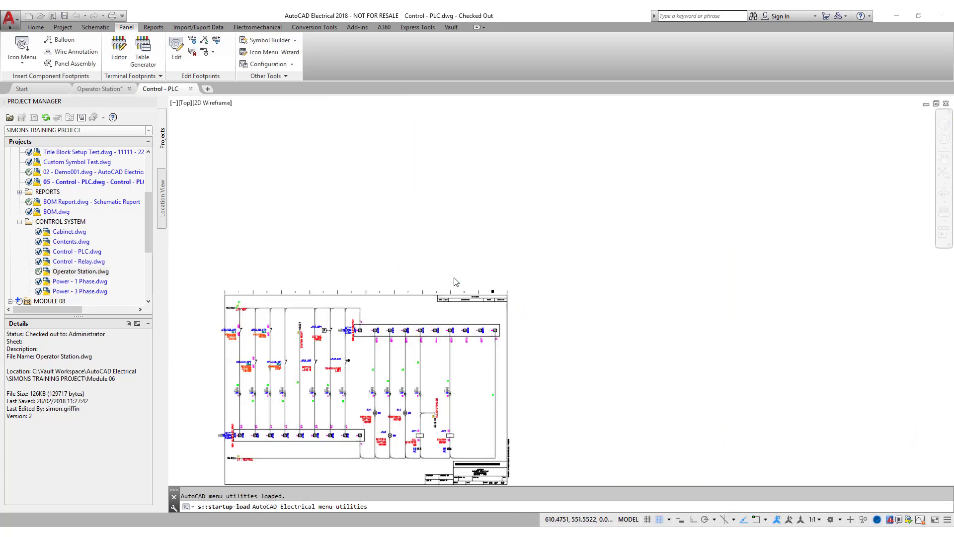
left_click(228, 289)
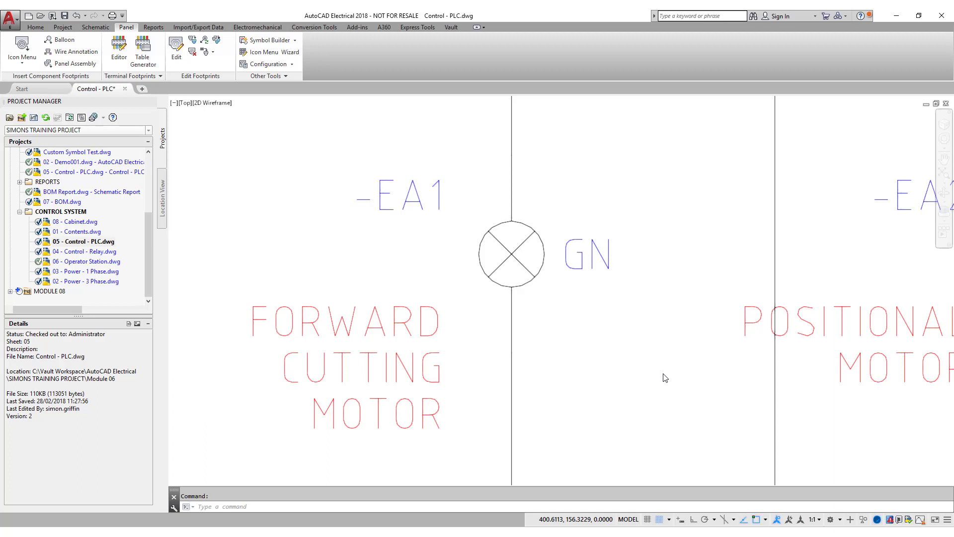
Open the 08 - Cabinet drawing from the training project at the DIN rails beside the enclosure.
left_click_drag(145, 243, 146, 182)
left_click(71, 183)
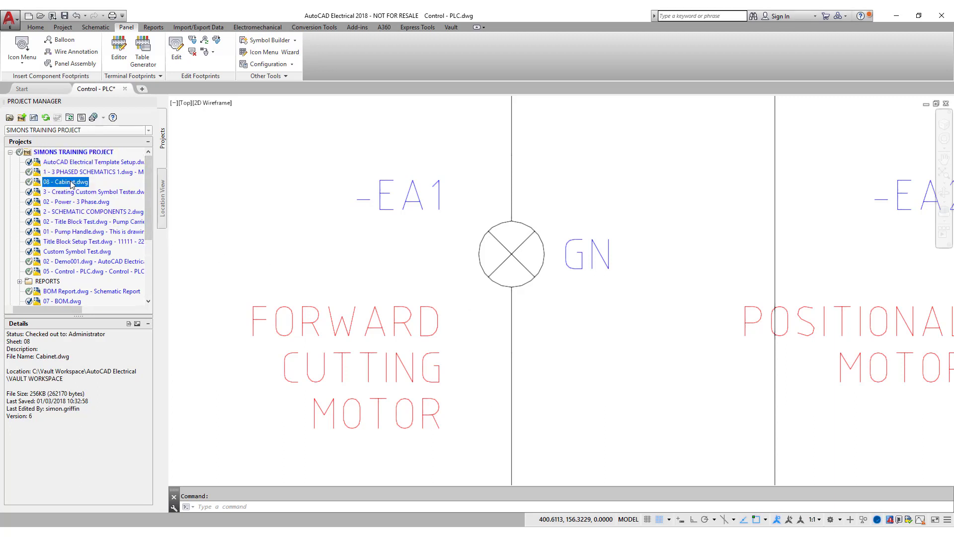
double_click(71, 183)
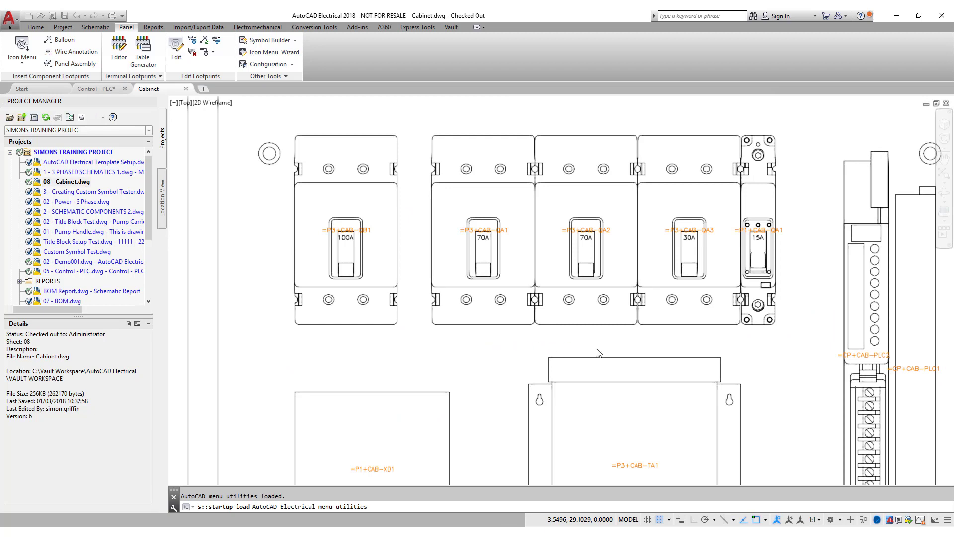
scroll(693, 356, "down", 5)
middle_click_drag(693, 356, 385, 345)
middle_click_drag(690, 336, 436, 311)
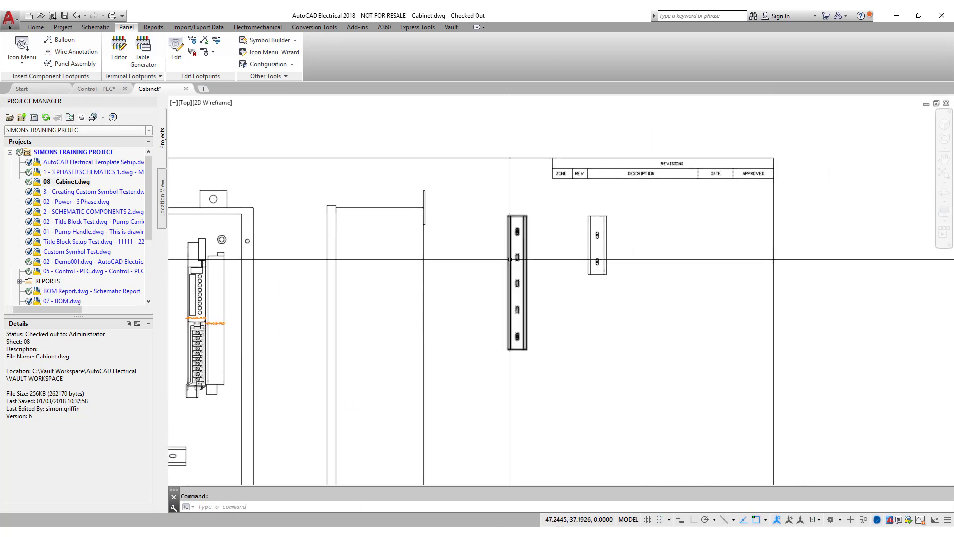
scroll(520, 261, "up", 2)
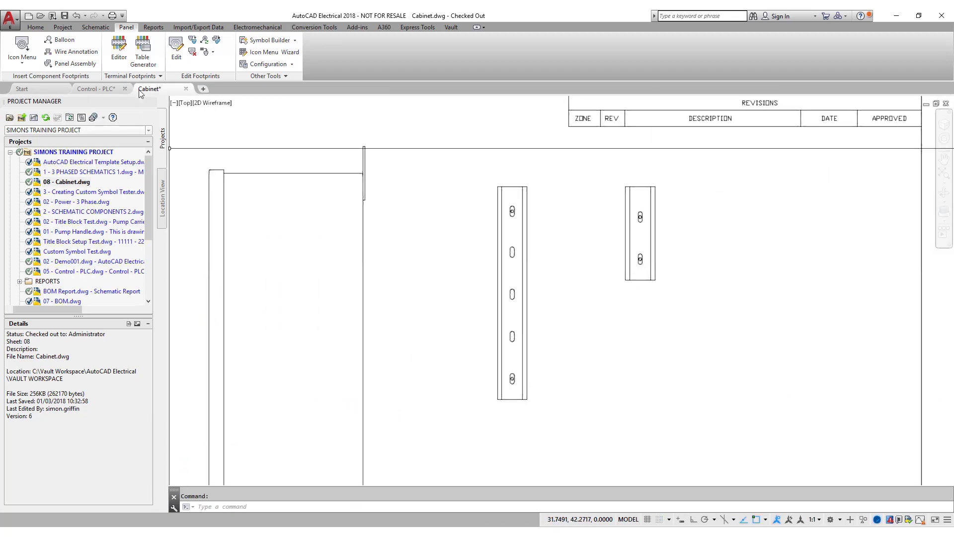
Open the P1, OS terminal strip -X1 in the Terminal Strip Editor and review its catalog code assignments and cable information.
left_click(119, 51)
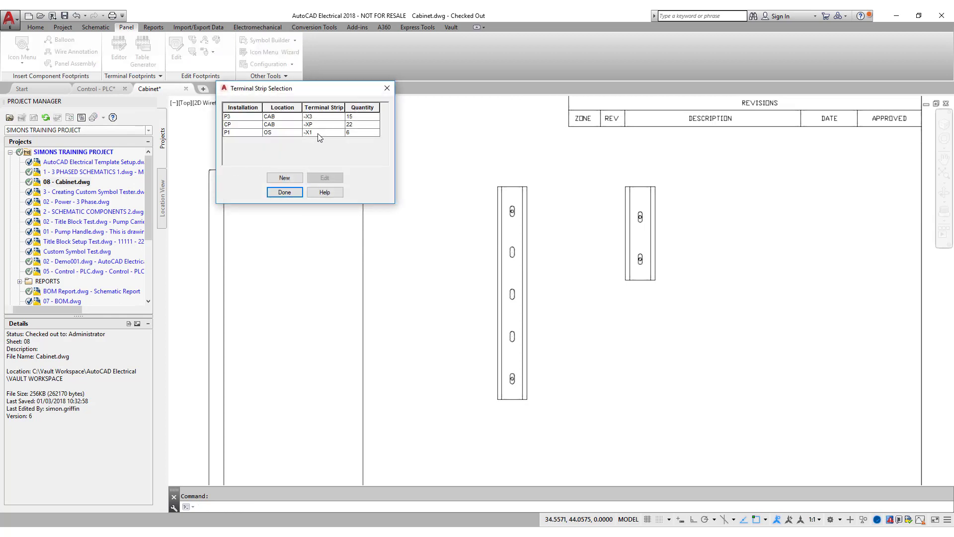
left_click(320, 132)
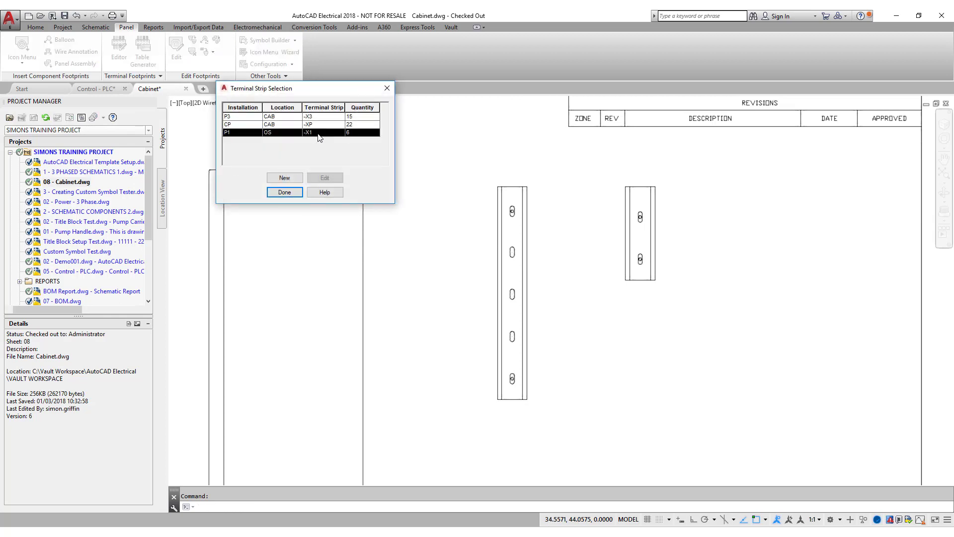
left_click(325, 178)
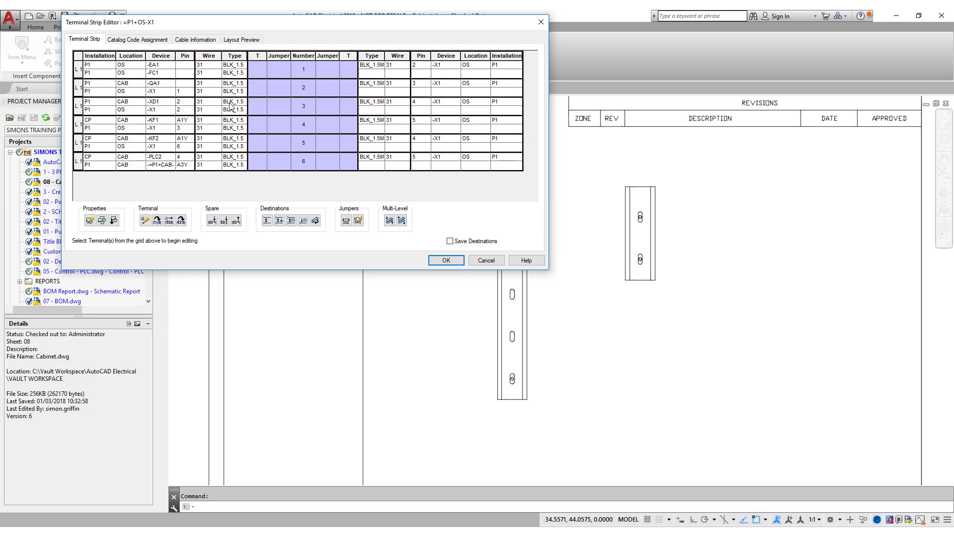
left_click(145, 40)
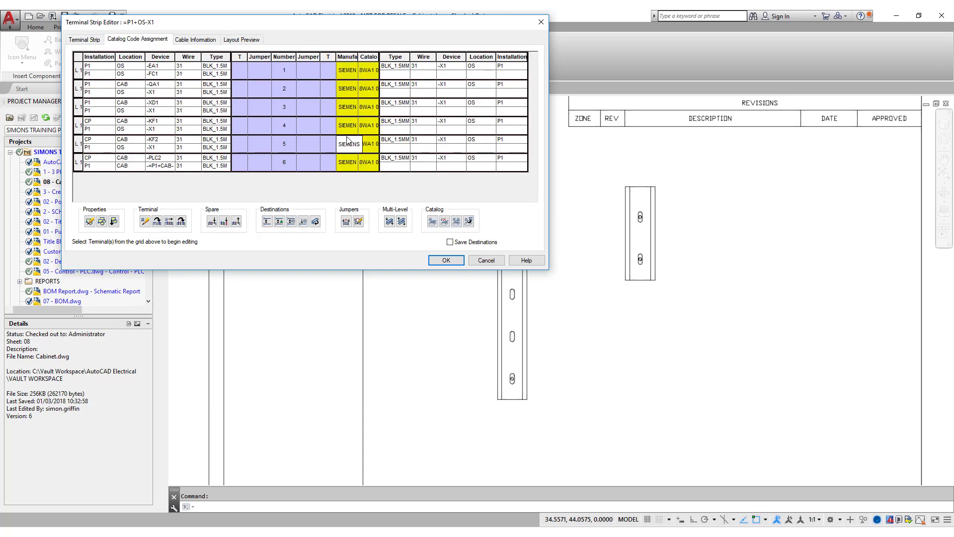
left_click(196, 40)
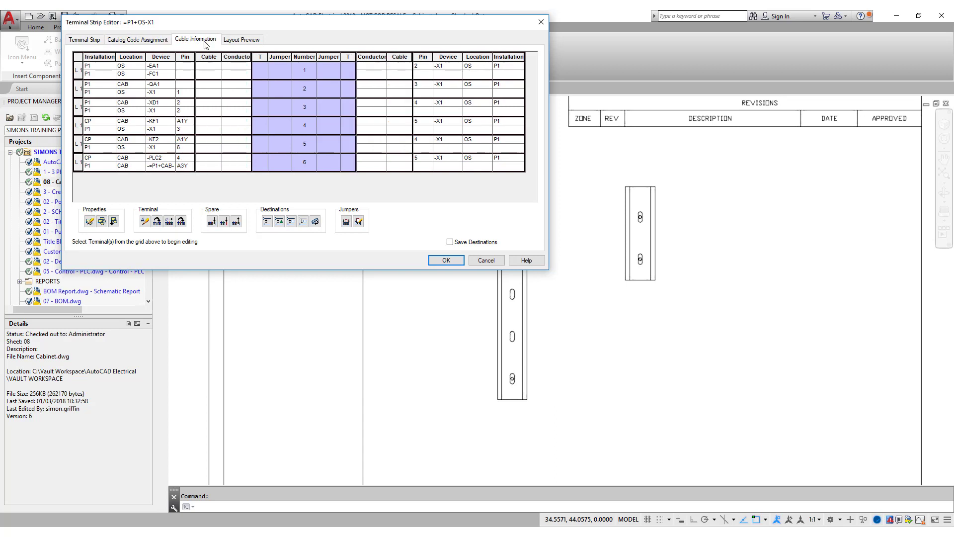
Try to jumper terminals 1 and 2 of the -X1 strip, cancelling the jumper edit.
left_click(233, 66)
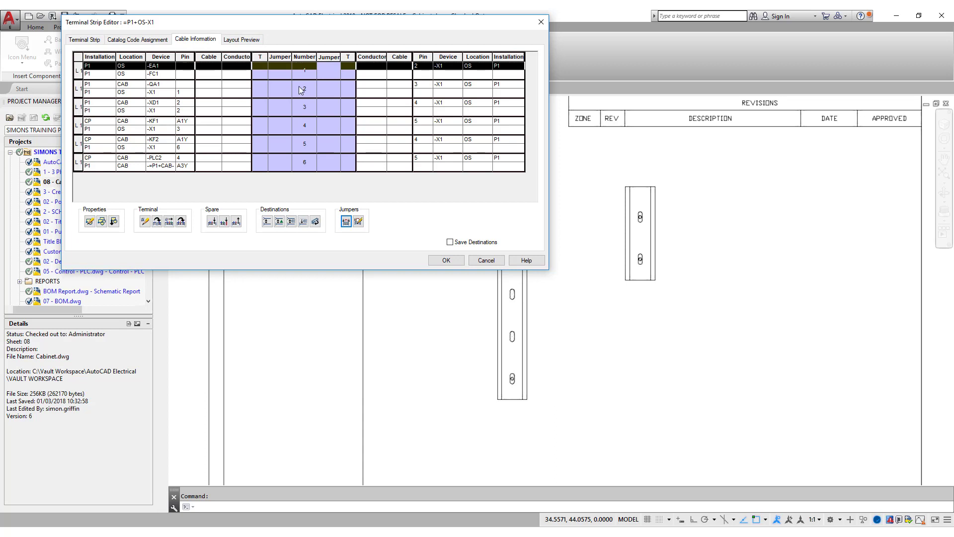
left_click(325, 86, "ctrl")
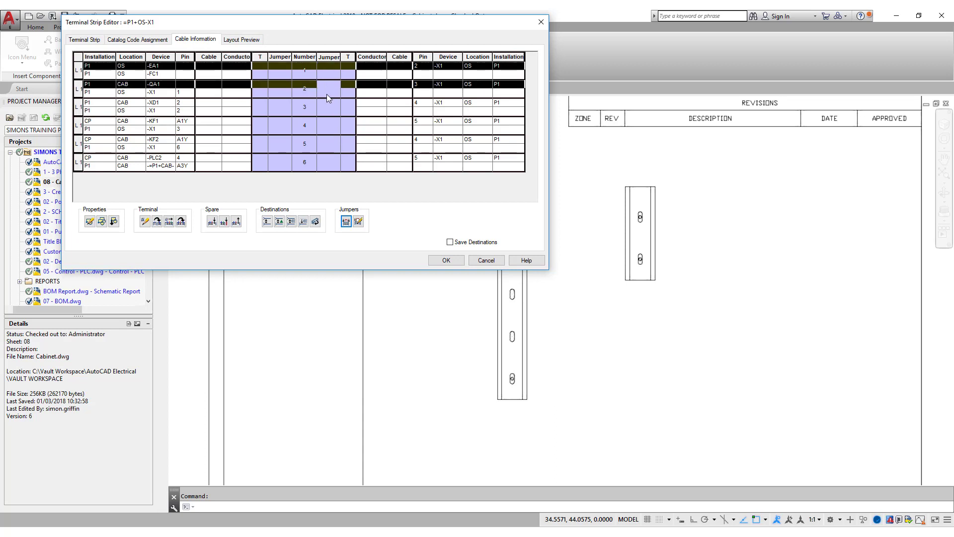
left_click(346, 222)
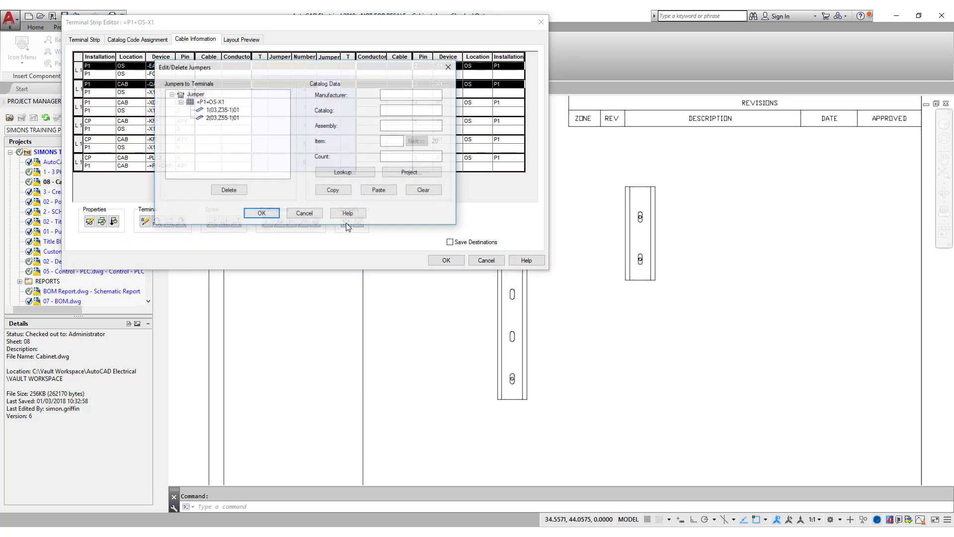
left_click(304, 213)
Preview the -X1 strip layout as a graphical terminal strip, a tabular terminal strip and a jumper chart, returning to the graphical layout.
left_click(241, 39)
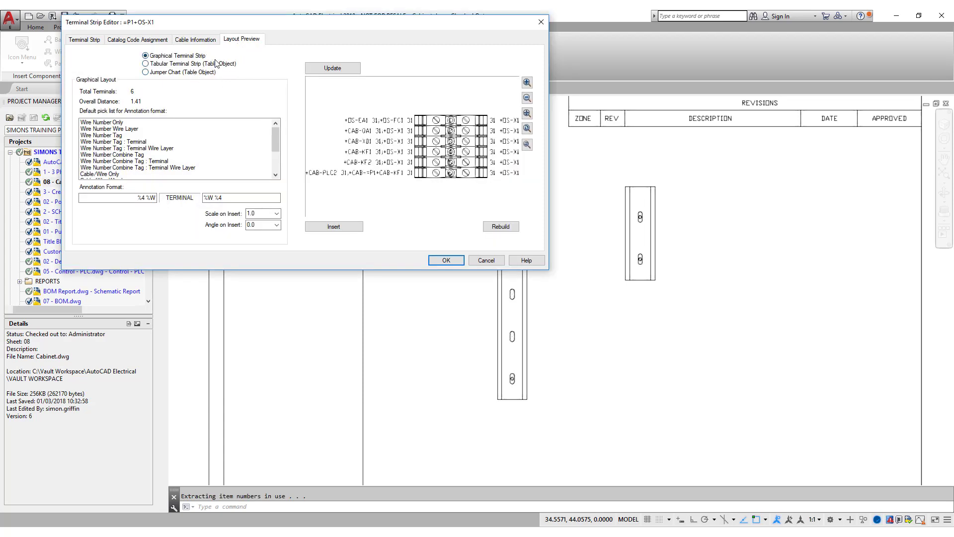
left_click(336, 69)
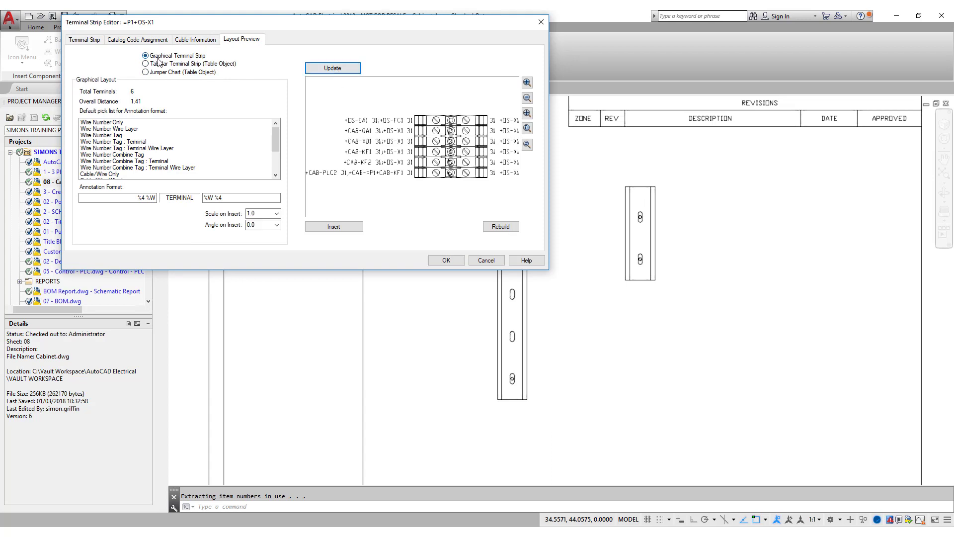
left_click(145, 63)
left_click(332, 68)
left_click(160, 72)
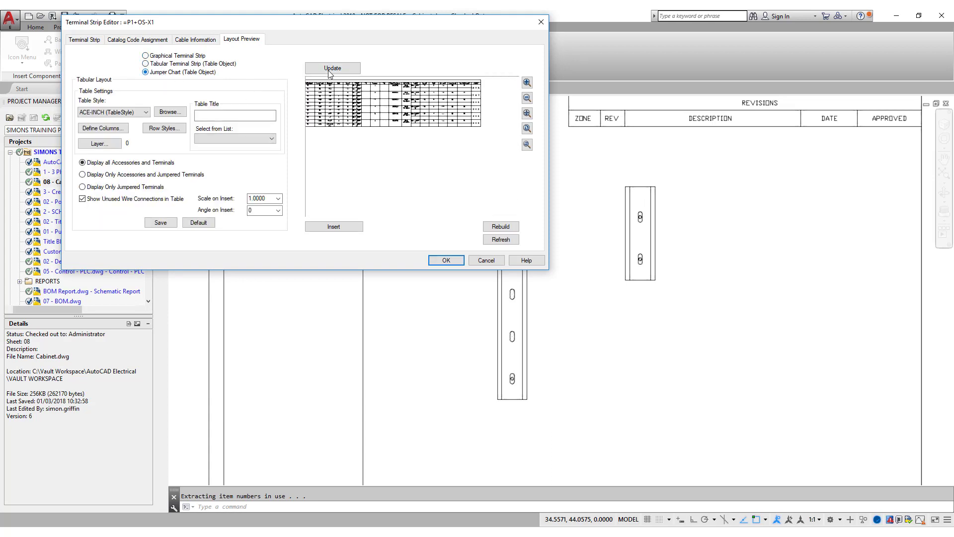
left_click(326, 68)
left_click(197, 56)
left_click(317, 67)
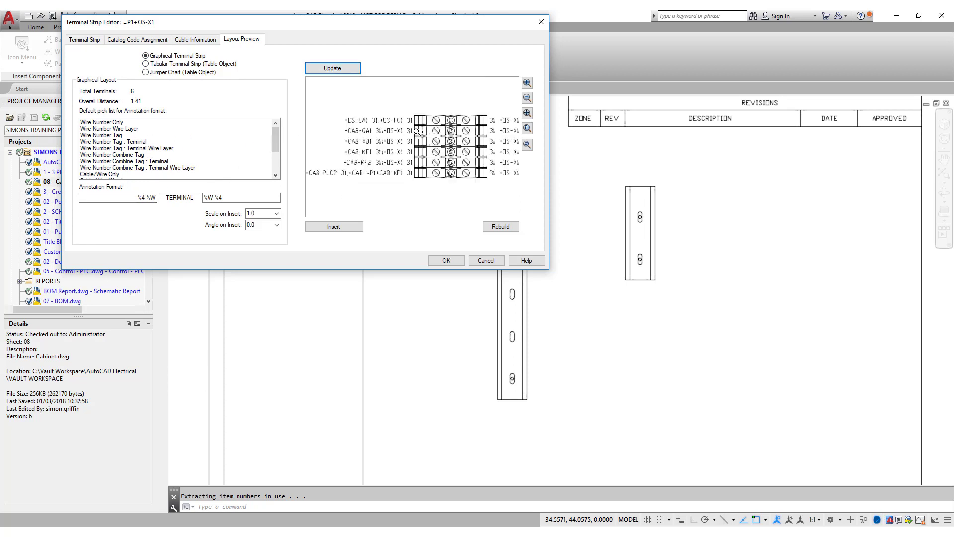
Set the graphical strip's annotation format to Wire Number Tag : Terminal and update the layout preview.
left_click(267, 141)
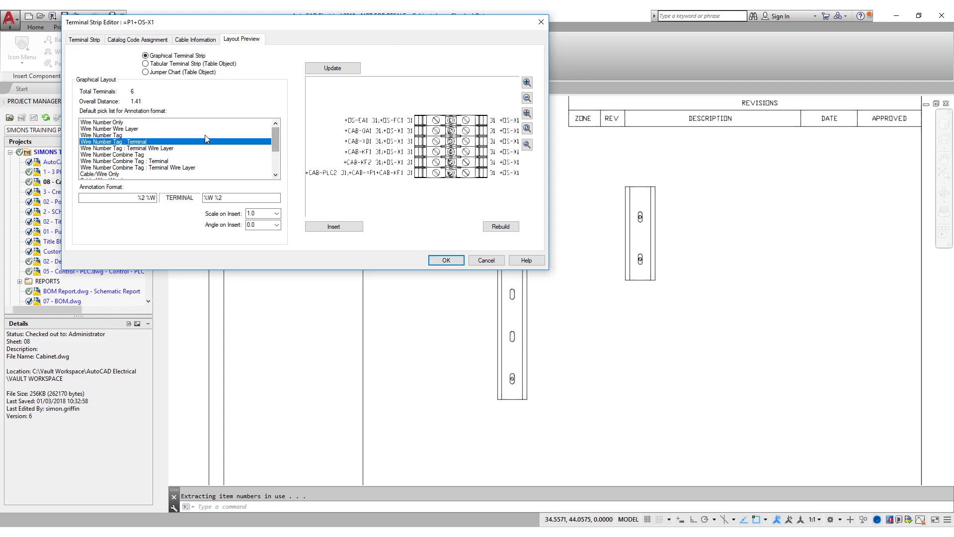
mouse_move(275, 137)
left_mouse_down()
mouse_move(276, 154)
mouse_move(280, 128)
left_mouse_up()
left_click(333, 67)
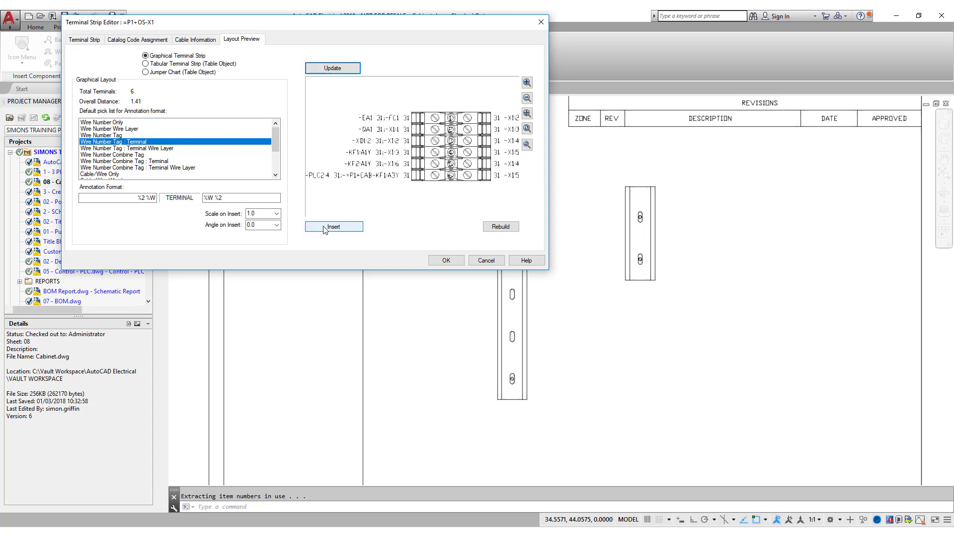
Insert the -X1 graphical terminal strip at scale 2 onto the upper part of the longer DIN rail and finish terminal strip editing.
double_click(261, 214)
type("2")
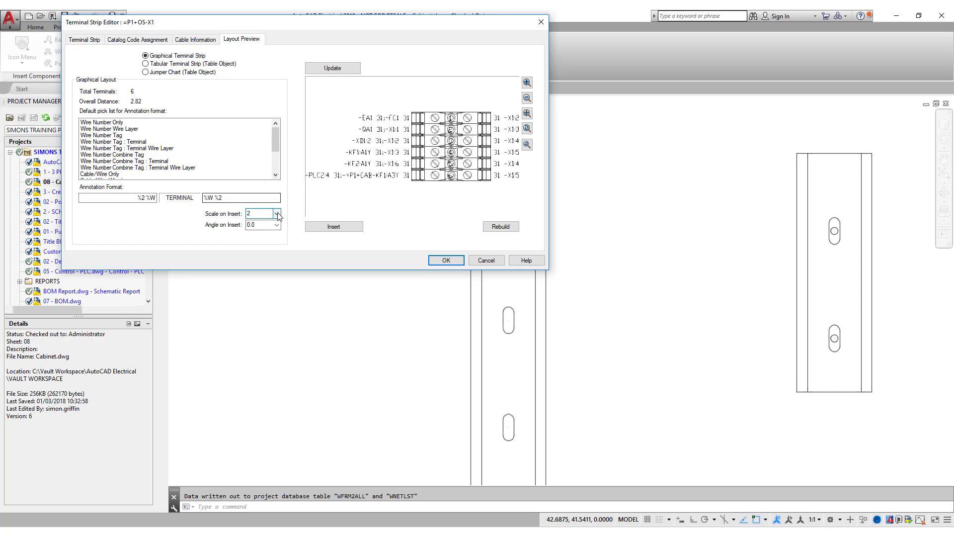
left_click(335, 229)
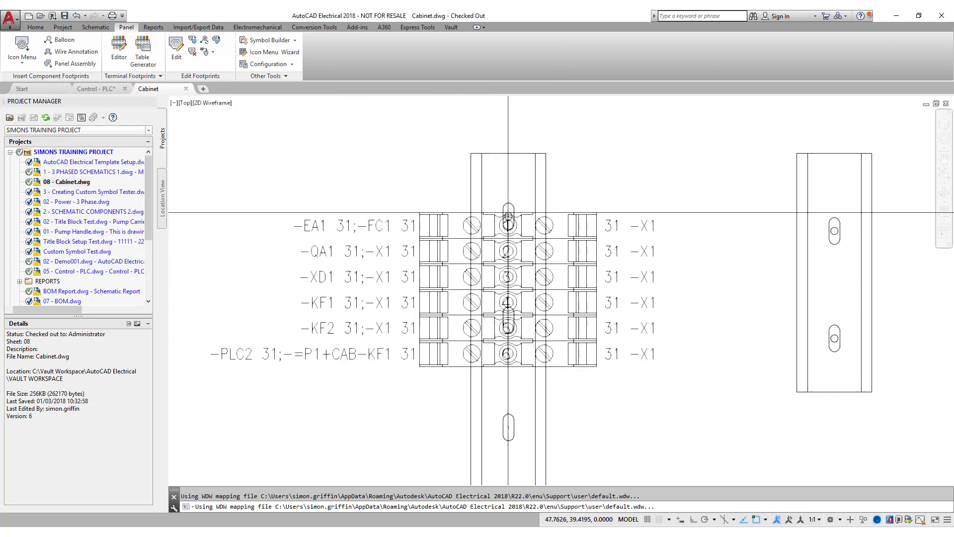
left_click(370, 263)
left_click(450, 275)
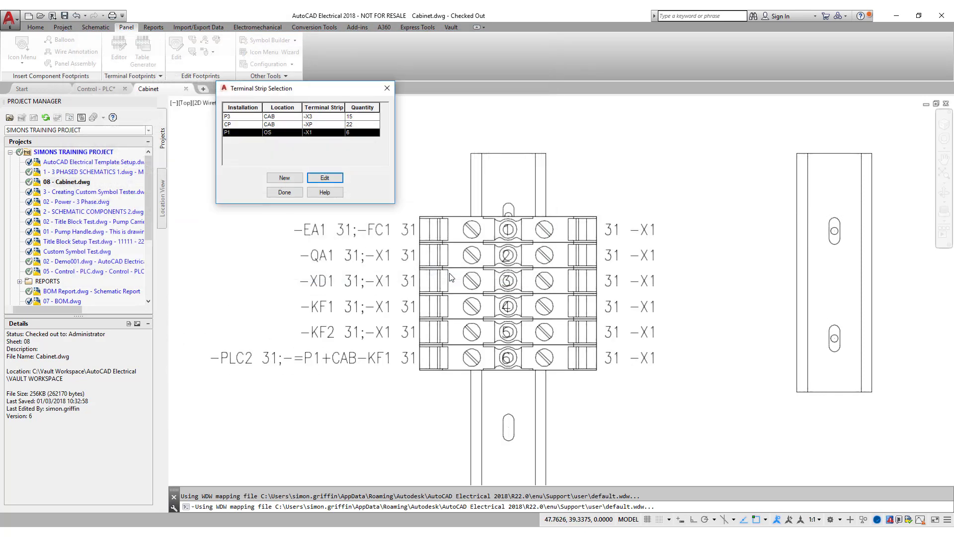
left_click(284, 192)
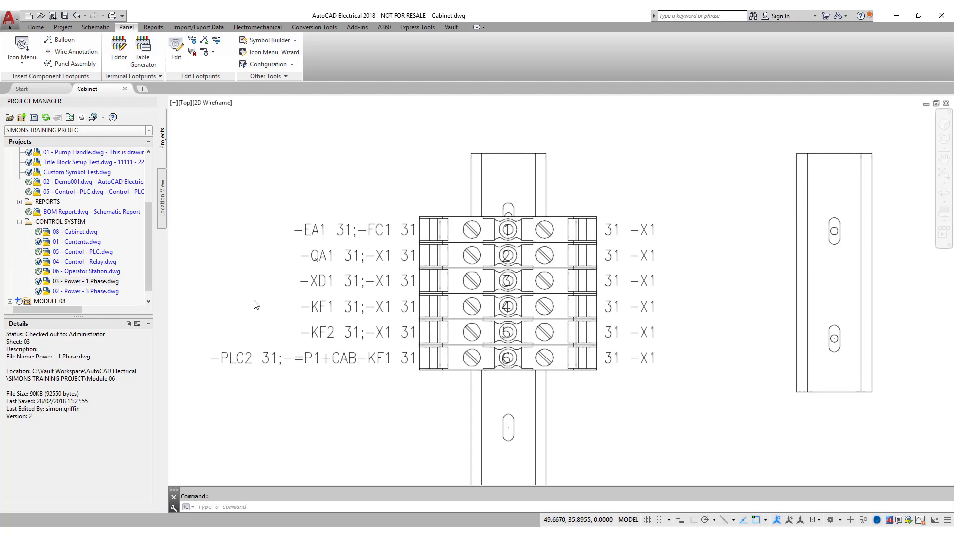
Open the 03 - Power - 1 Phase drawing from the CONTROL SYSTEM subfolder and show its full extents.
double_click(99, 282)
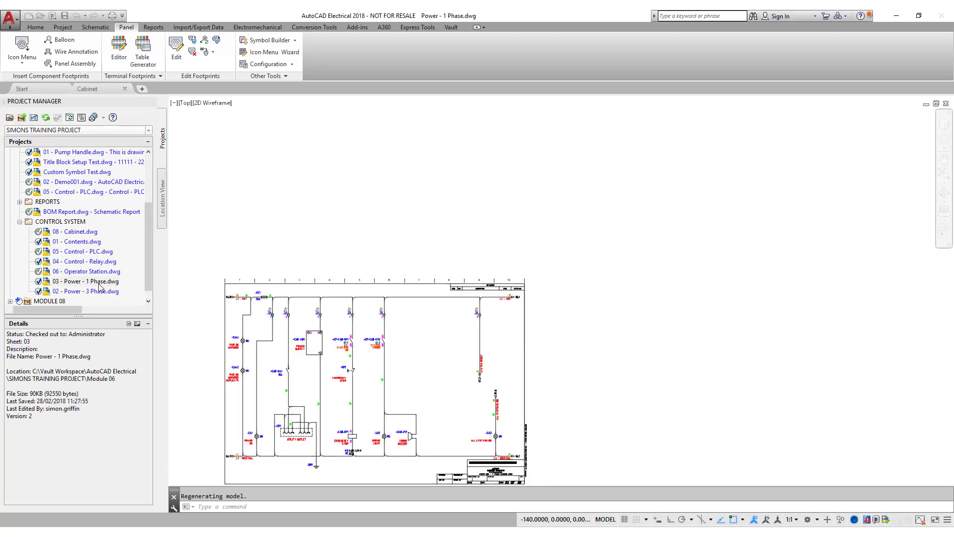
middle_click(351, 377)
middle_click(350, 377)
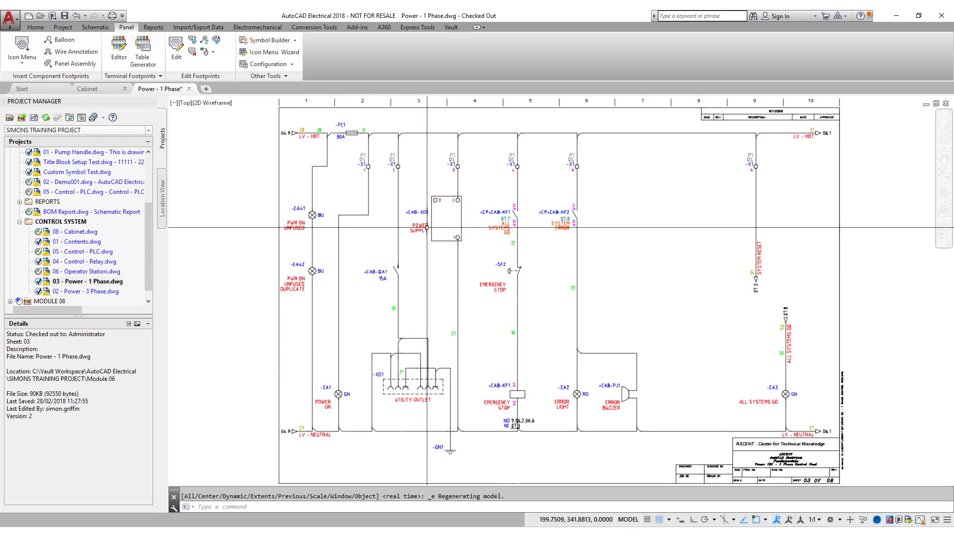
Review the component data of the PWR ON UNFUSED light -EA41 without changing it.
right_click(312, 215)
left_click(320, 181)
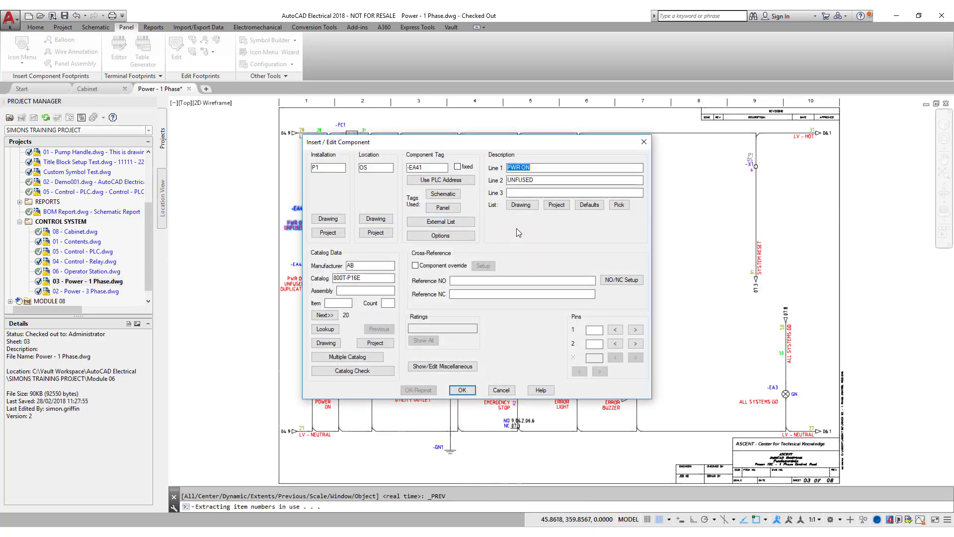
left_click(501, 390)
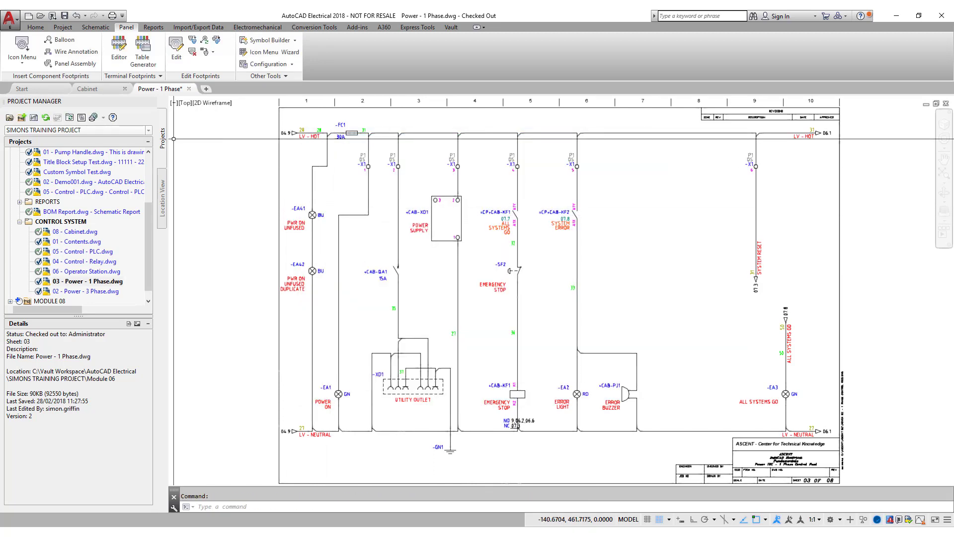
Start a spreadsheet export of the General data category for the project, with all location codes and Excel file format.
left_click(199, 27)
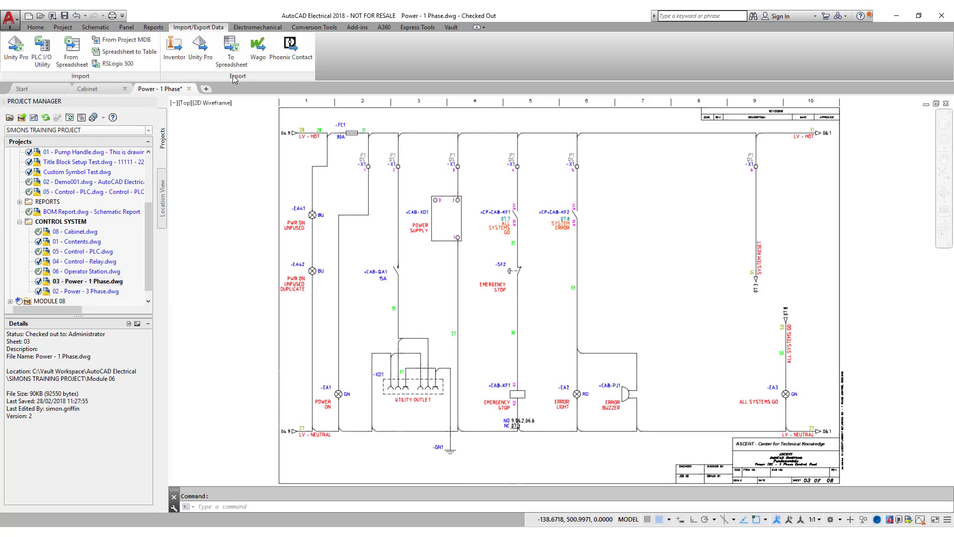
left_click(232, 54)
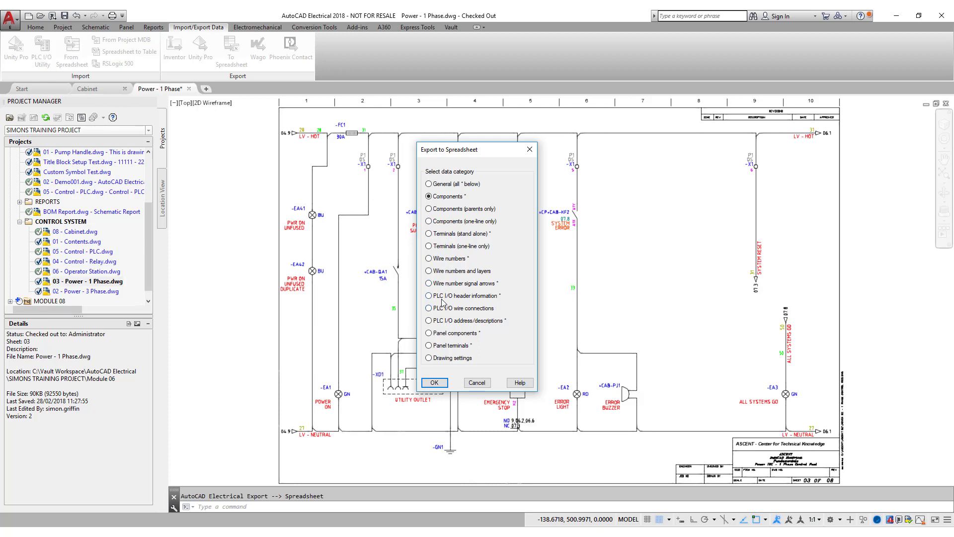
left_click(449, 185)
left_click(435, 382)
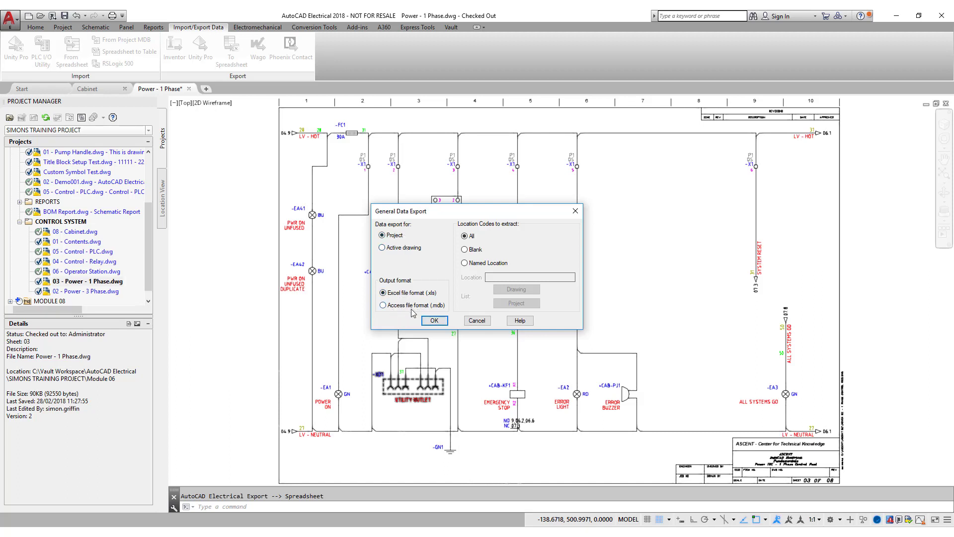
left_click(435, 321)
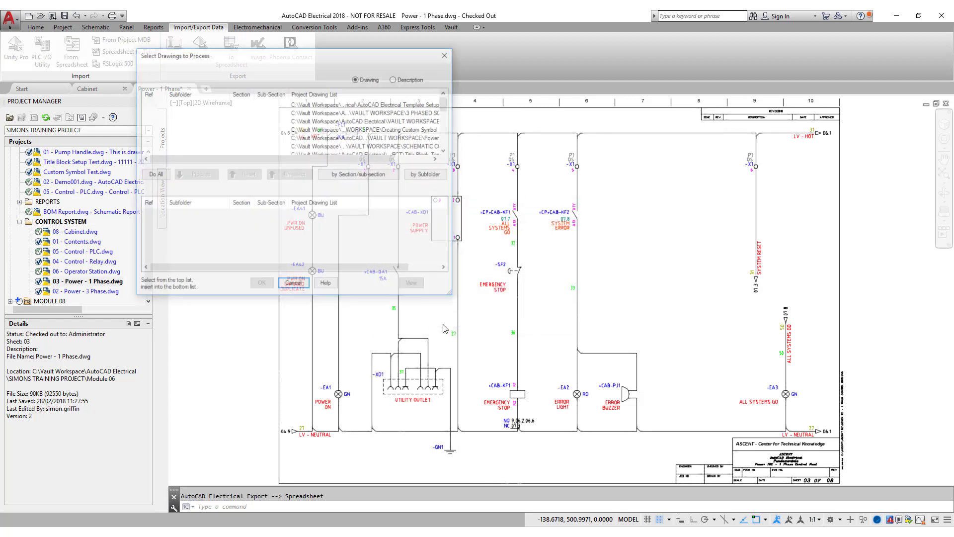
Choose only the Power - 1 Phase drawing from the CONTROL SYSTEM subfolder for processing and confirm the selection.
scroll(320, 149, "down", 5)
left_click_drag(318, 157, 350, 161)
left_click(367, 138)
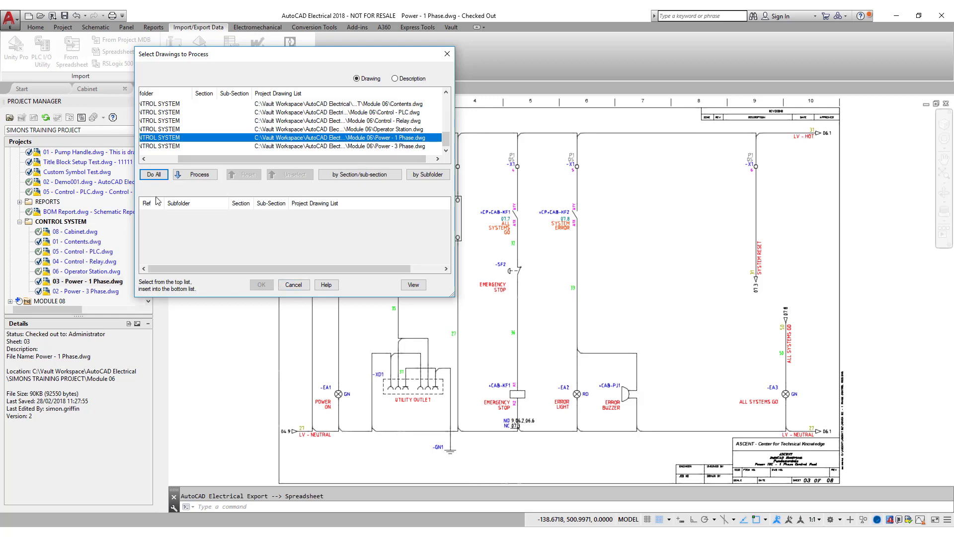
left_click(195, 174)
left_click(263, 284)
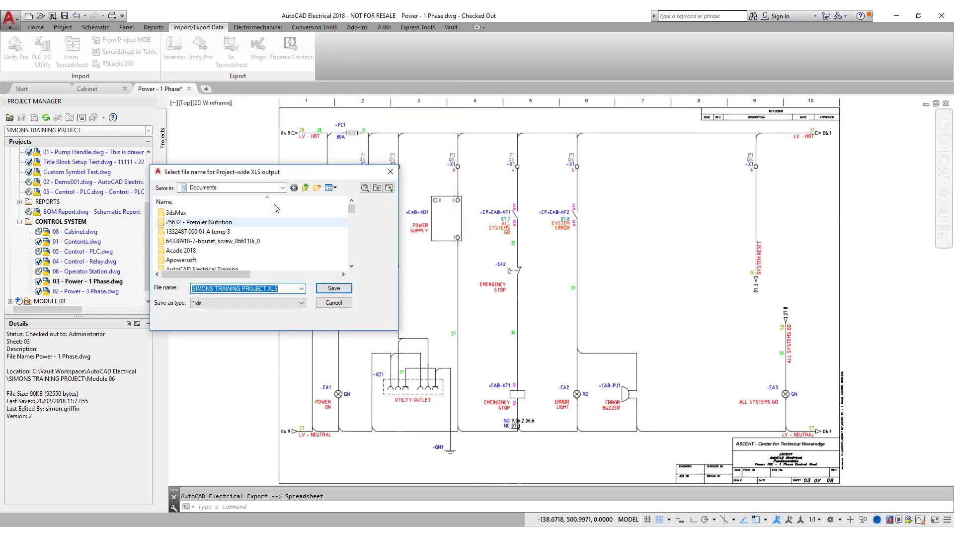
Save the exported XLS file to the Desktop under the proposed project file name.
left_click(282, 187)
left_click(206, 242)
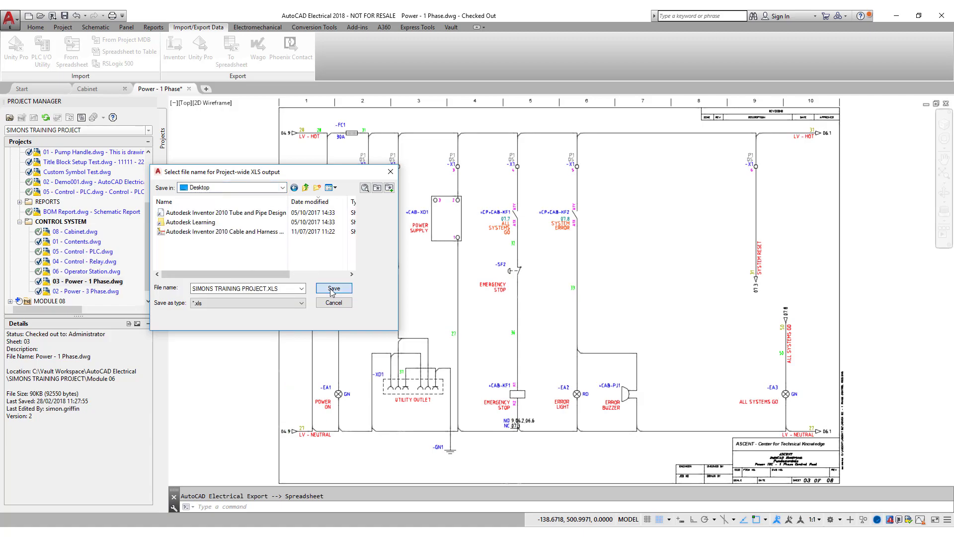
left_click(333, 288)
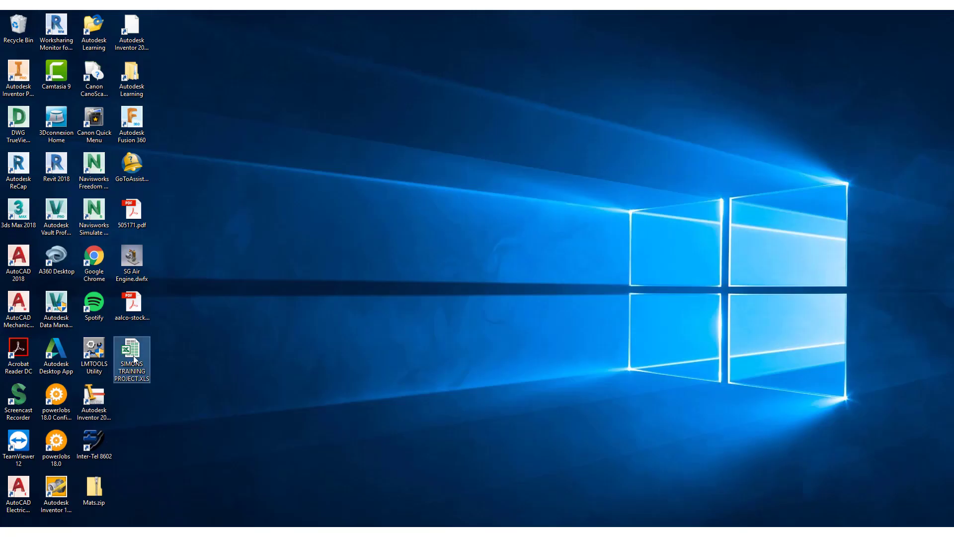
Move the exported spreadsheet to the middle of the desktop, open it in Excel and maximize its window.
left_click_drag(134, 358, 512, 265)
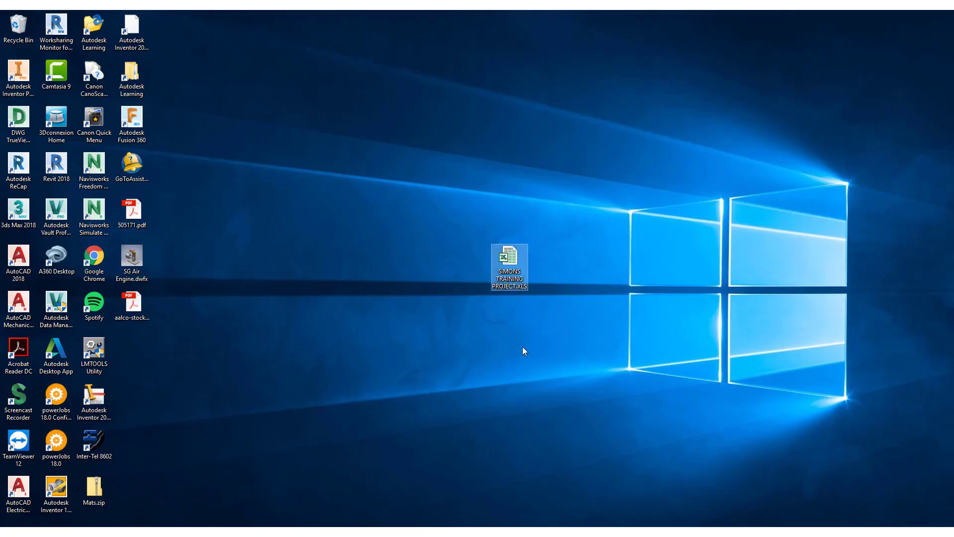
double_click(510, 264)
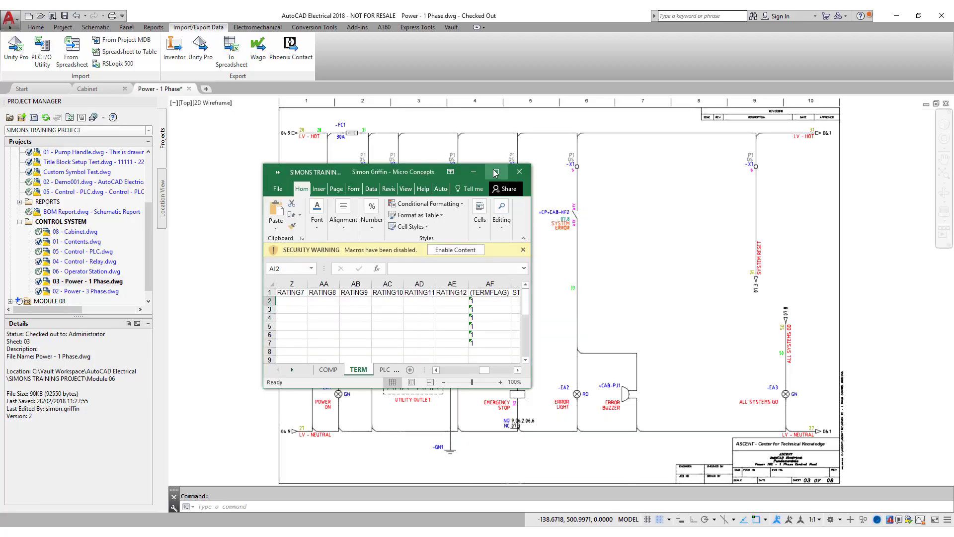
left_click(495, 172)
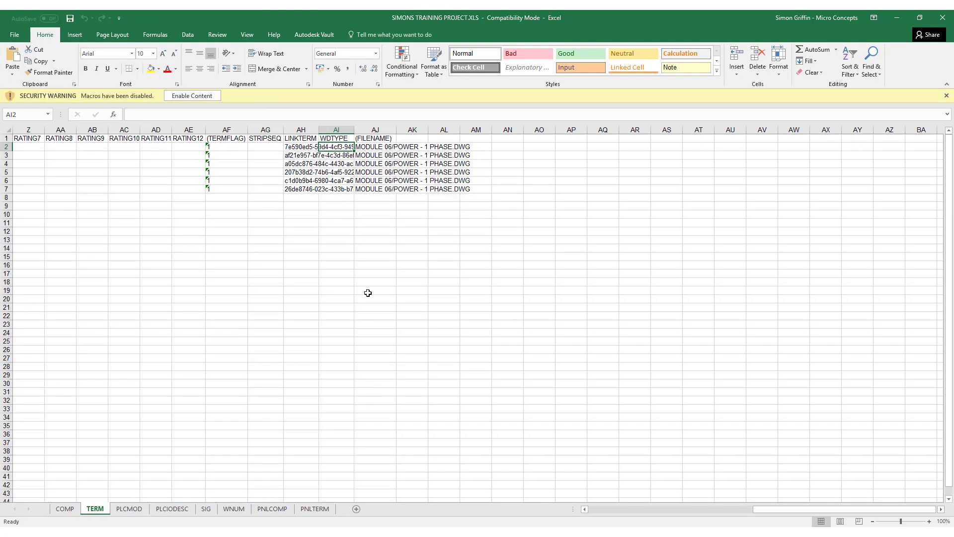
Examine the exported sheets from COMP through PNLCOMP, ending at the first columns of the COMP sheet.
left_click(65, 508)
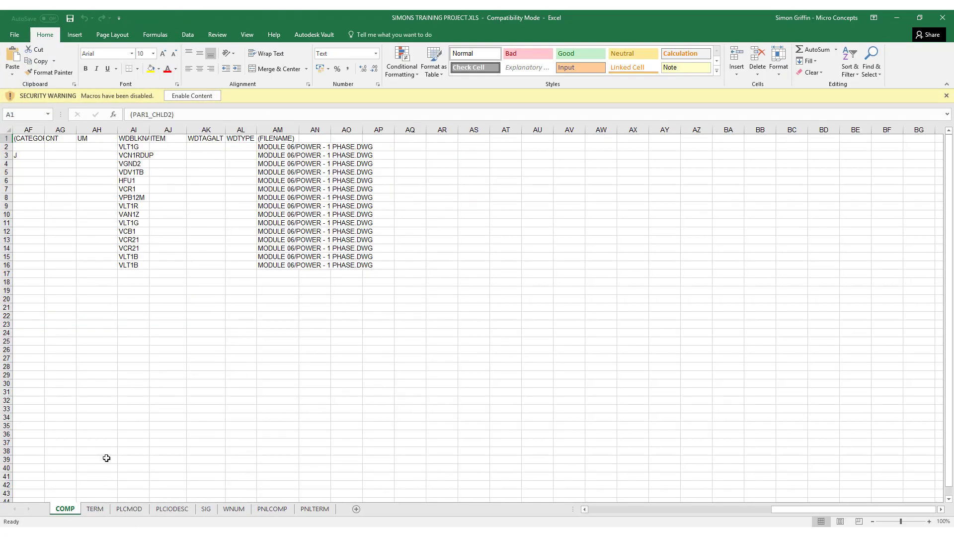
left_click(97, 509)
left_click(128, 510)
left_click(169, 509)
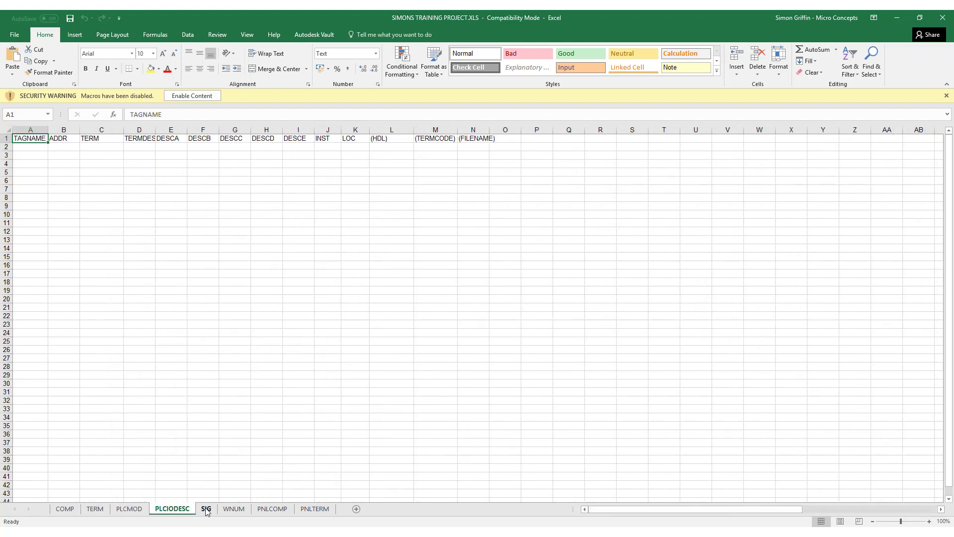
left_click(206, 510)
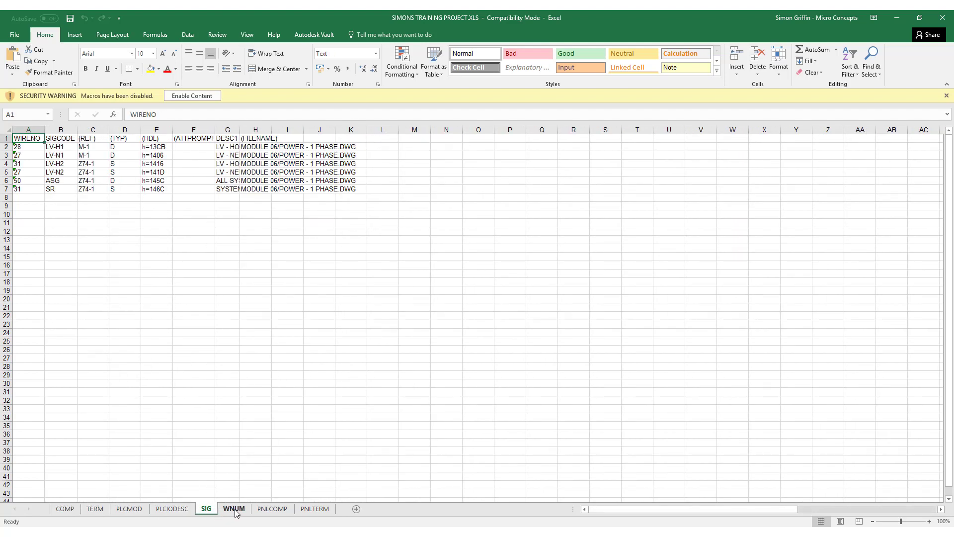
left_click(234, 509)
left_click(272, 509)
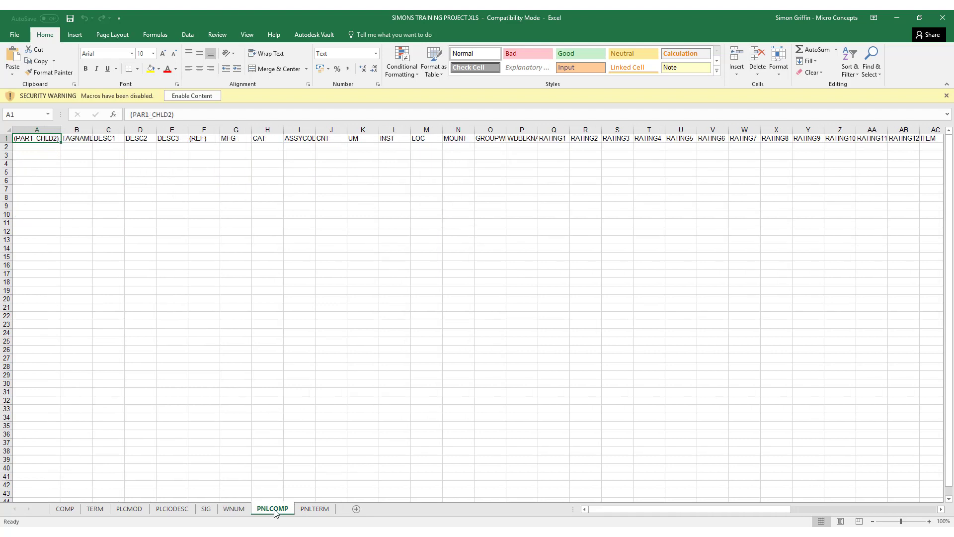
left_click(65, 510)
left_click_drag(757, 511, 590, 511)
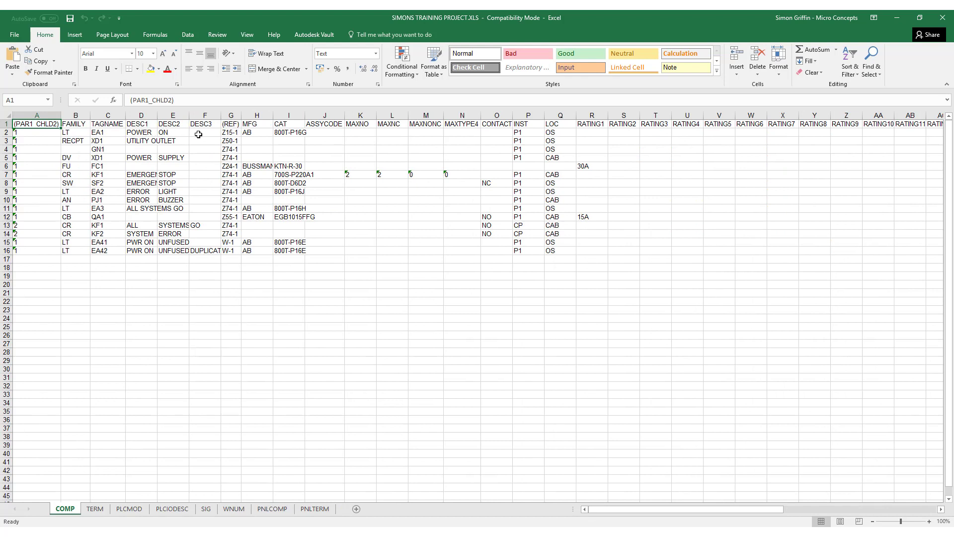
Change the EA1 component's DESC1 to MICRO and its DESC2 to CONCEPTS in the COMP sheet.
left_click(149, 132)
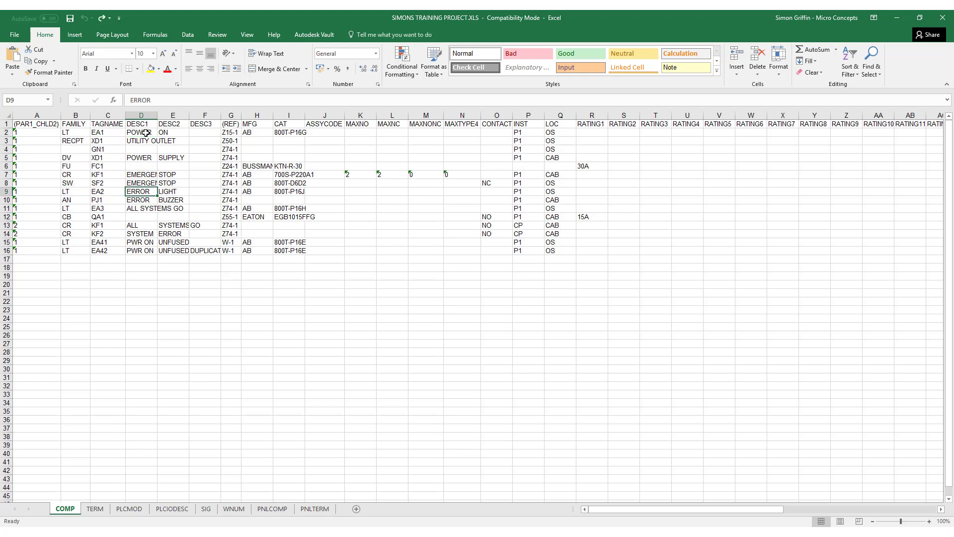
left_click(145, 132)
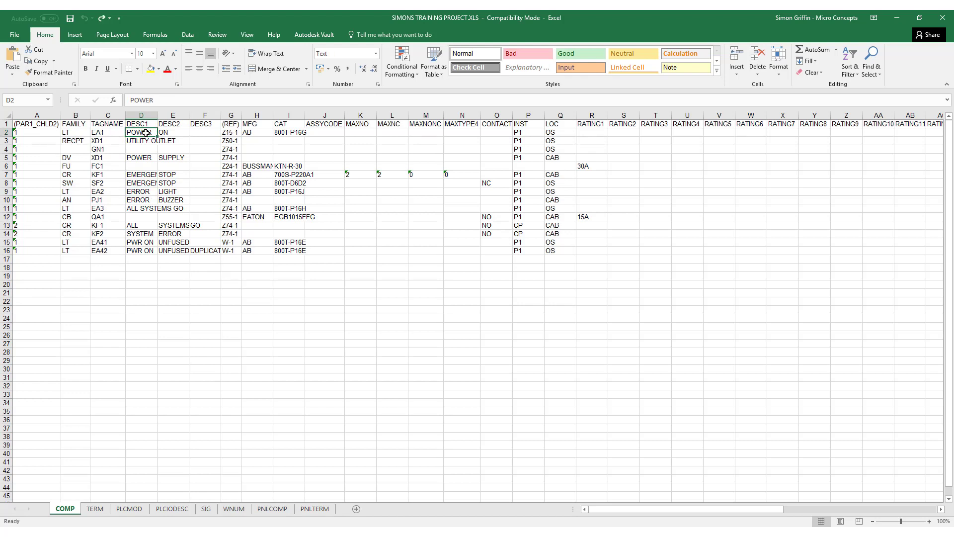
type("MICRO")
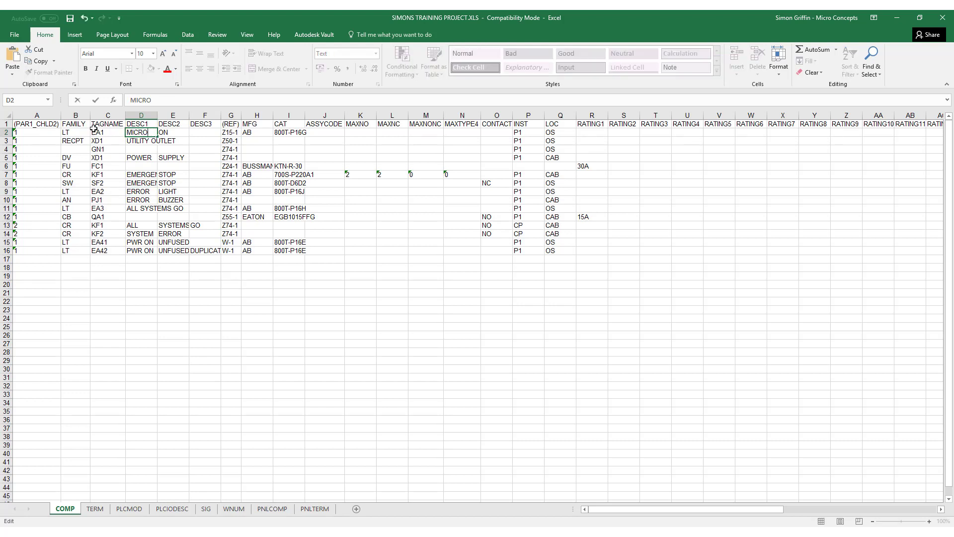
key("Tab")
type("CONCEPTS")
key("Return")
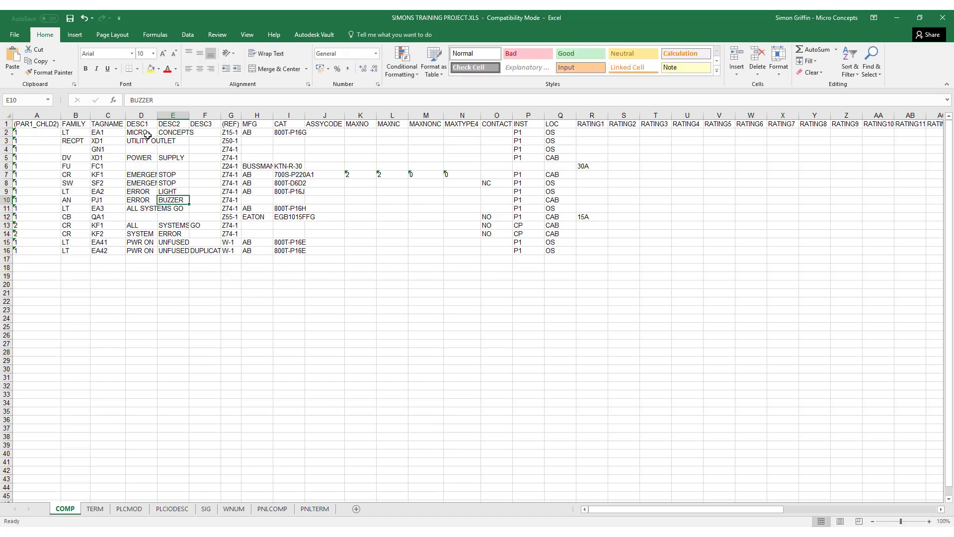
Fill MICRO and CONCEPTS down the DESC1 and DESC2 columns to row 16 and fit both column widths to their contents.
left_click(147, 134)
left_click_drag(157, 136, 155, 253)
left_click(185, 135)
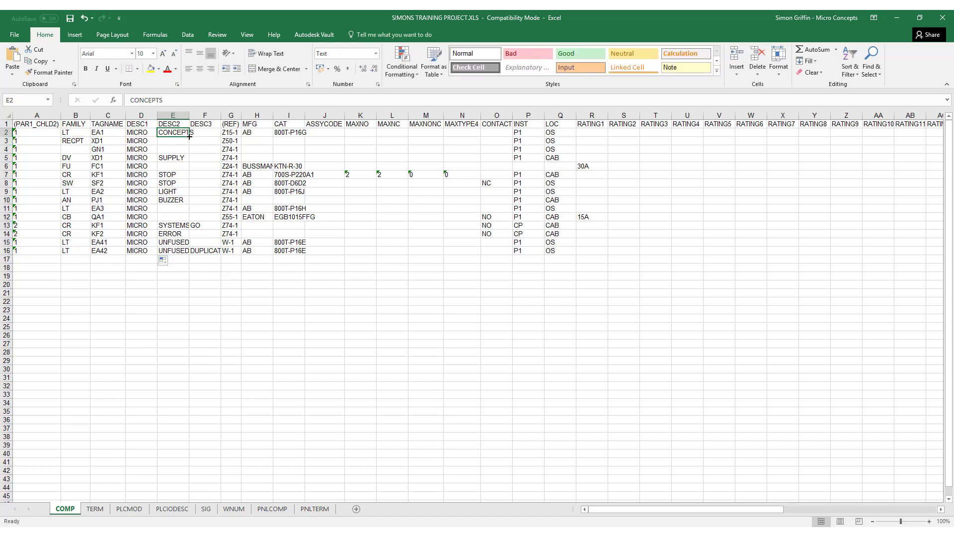
left_click_drag(188, 140, 189, 253)
left_click(205, 251)
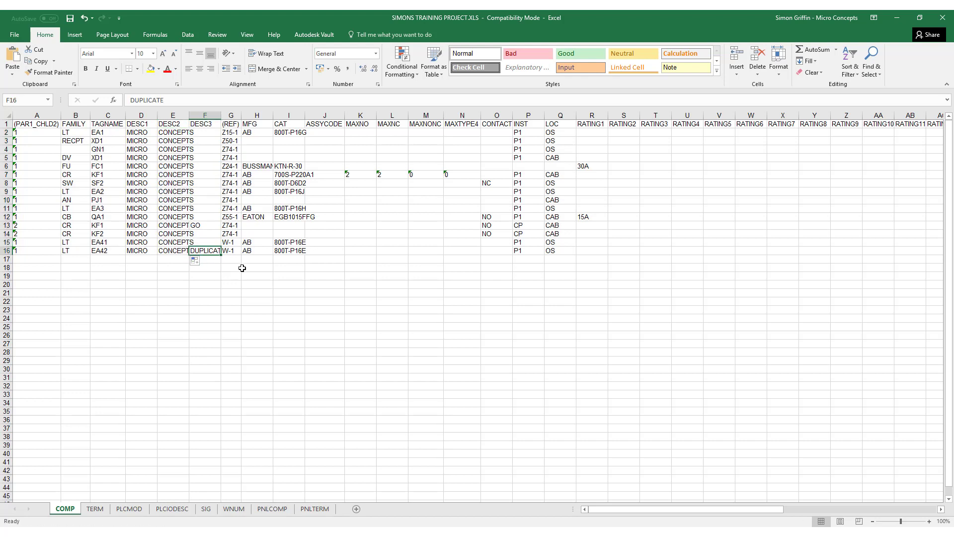
double_click(189, 115)
double_click(157, 115)
Clear the DESC3 entries GO in row 13 and DUPLICATE in row 16.
left_click(204, 225)
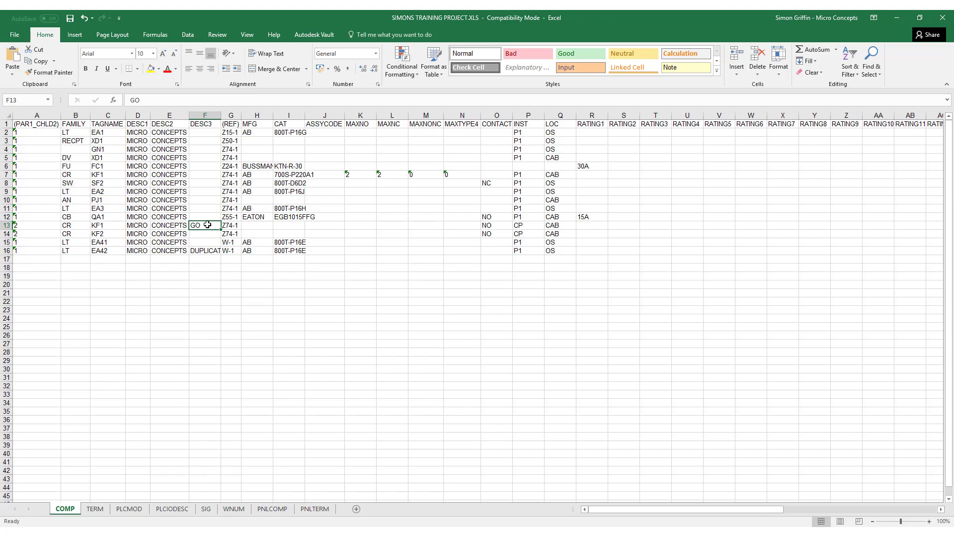
key("Delete")
left_click(204, 250)
key("Delete")
left_click(289, 310)
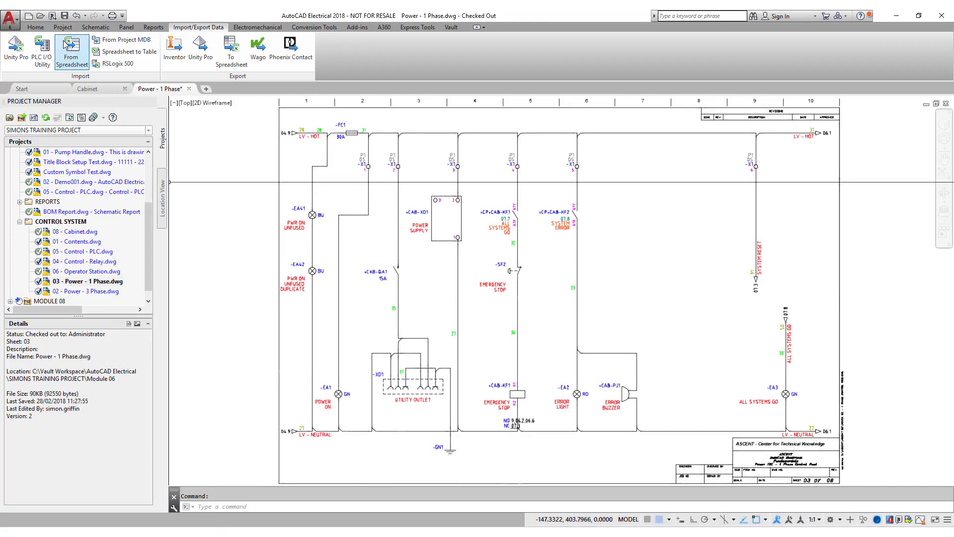
In AutoCAD Electrical, update only the active drawing from the edited spreadsheet on the Desktop and inspect the component descriptions.
left_click(71, 55)
left_click(208, 212)
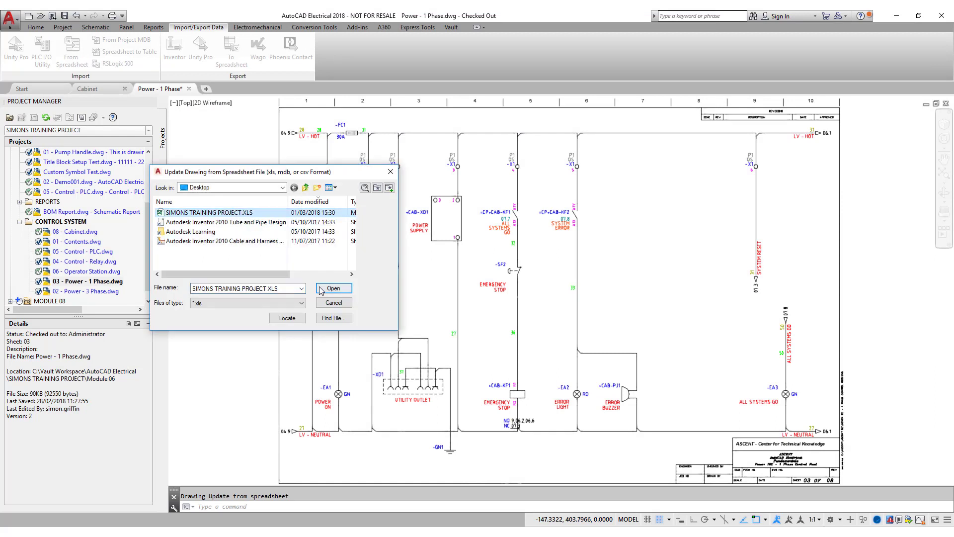
left_click(334, 291)
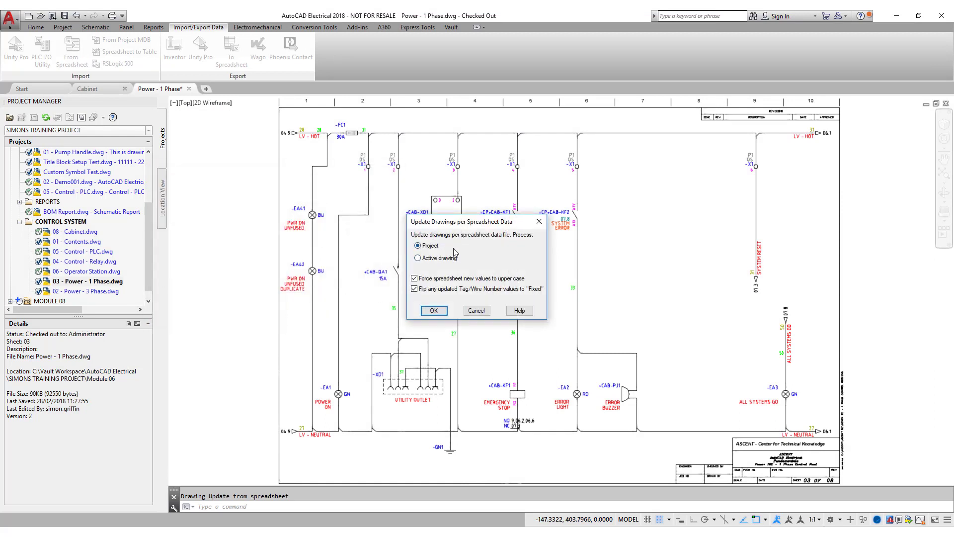
left_click(440, 258)
left_click(434, 310)
scroll(310, 233, "up", 2)
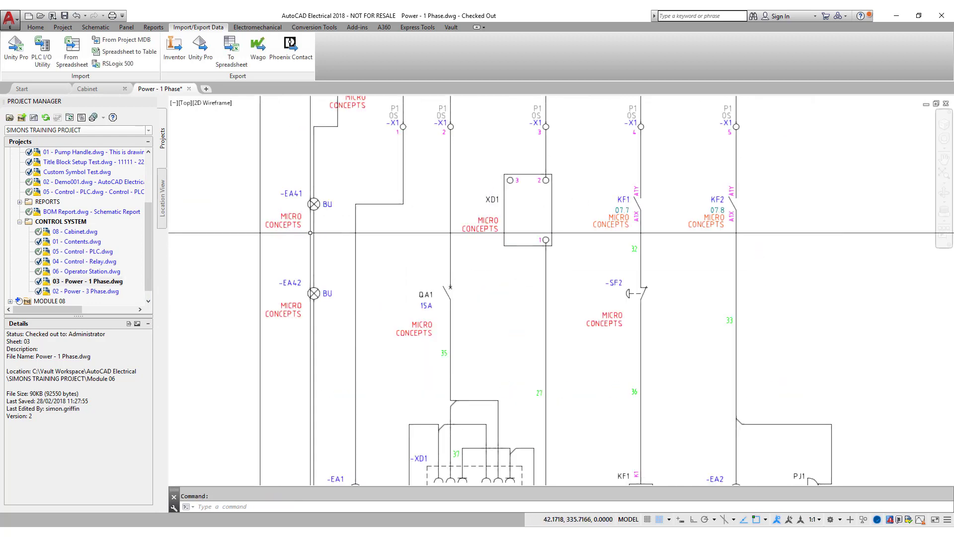
scroll(310, 233, "down", 2)
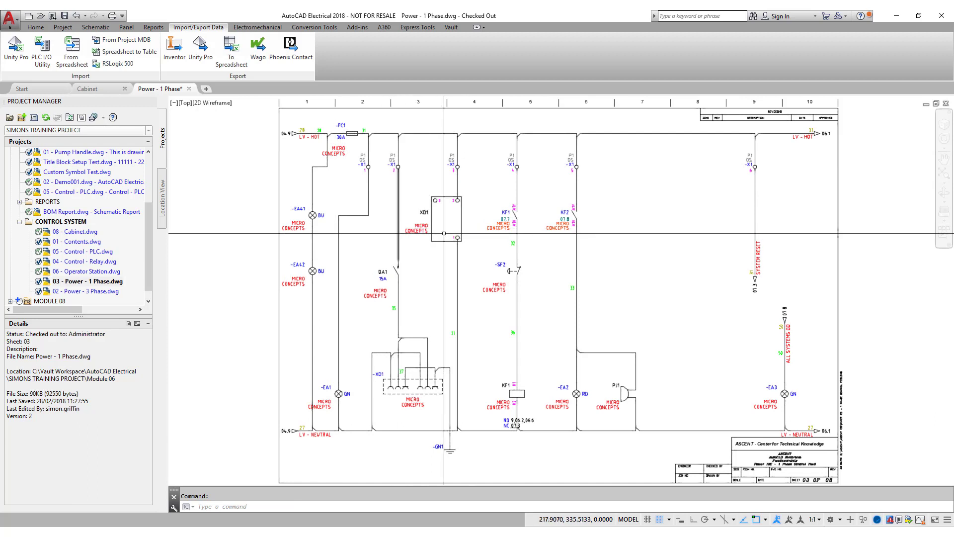